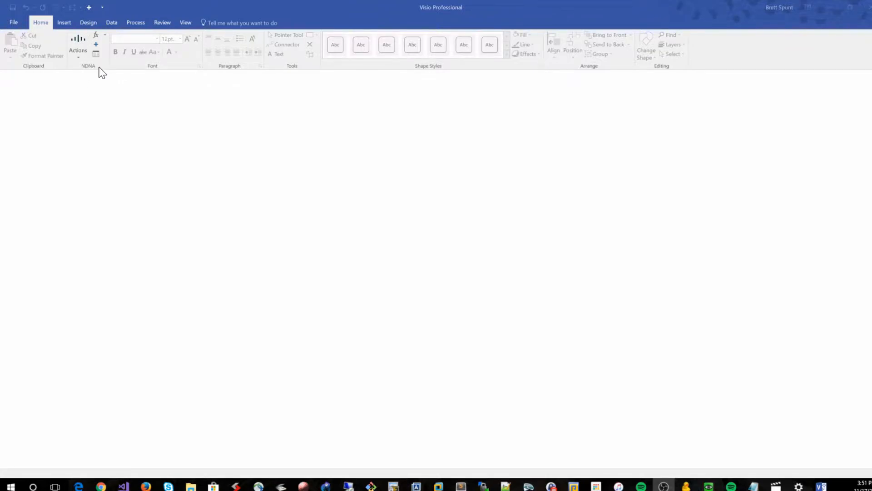
pyautogui.click(77, 42)
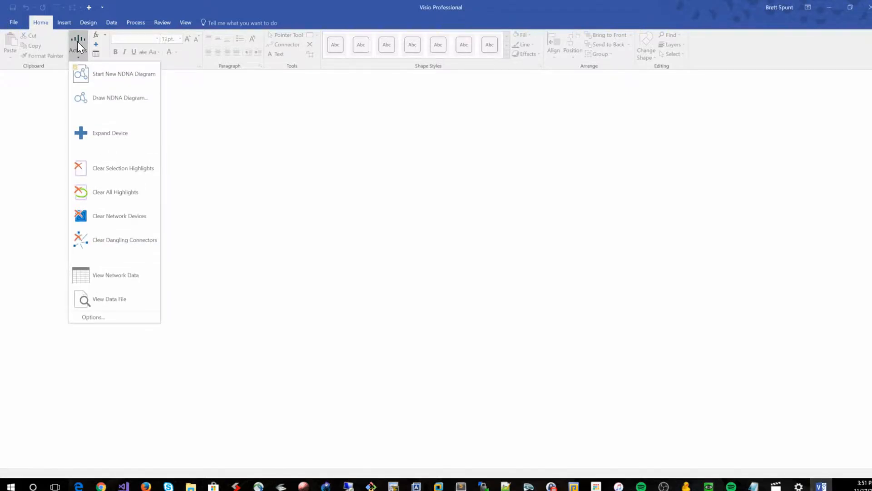
pyautogui.click(105, 35)
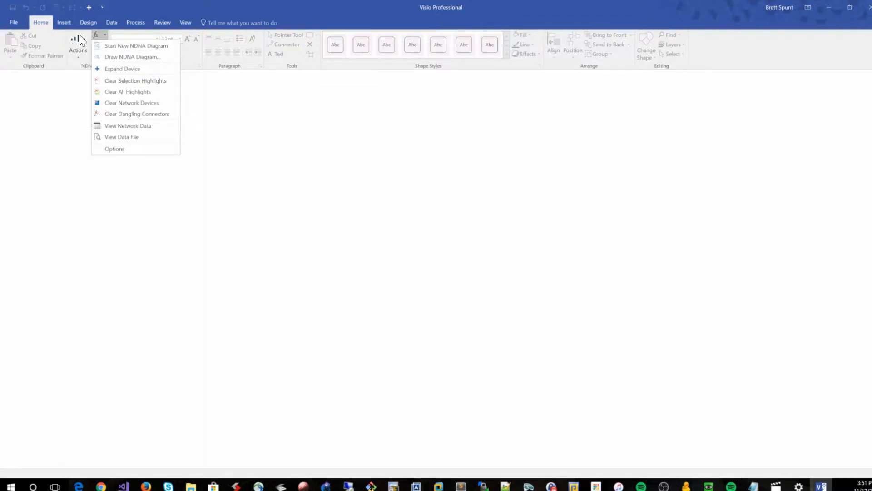
pyautogui.rightClick(120, 46)
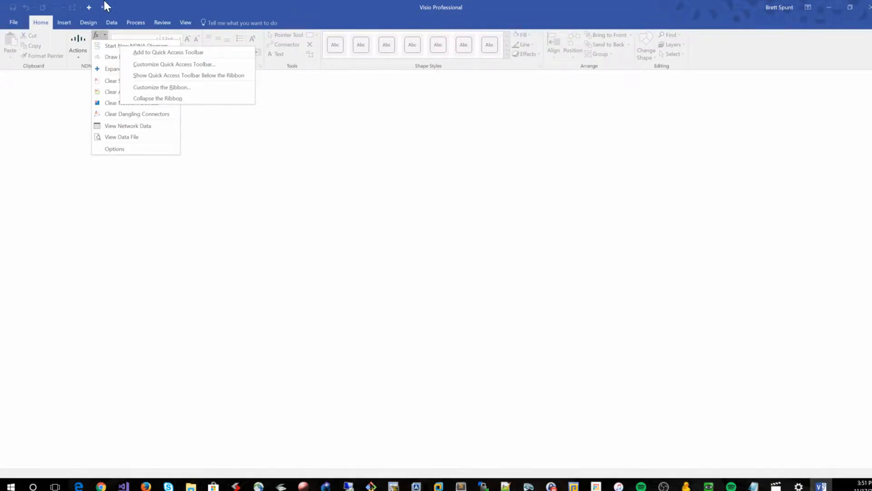
pyautogui.click(153, 8)
pyautogui.click(153, 7)
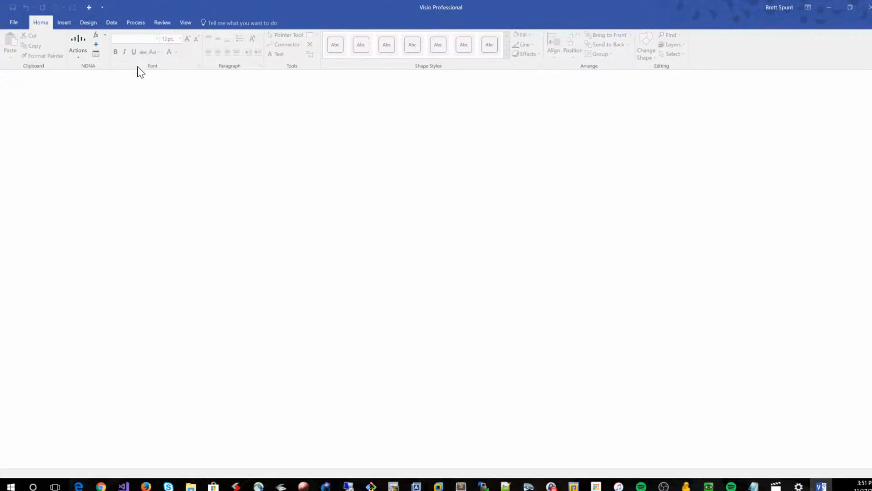
pyautogui.click(97, 35)
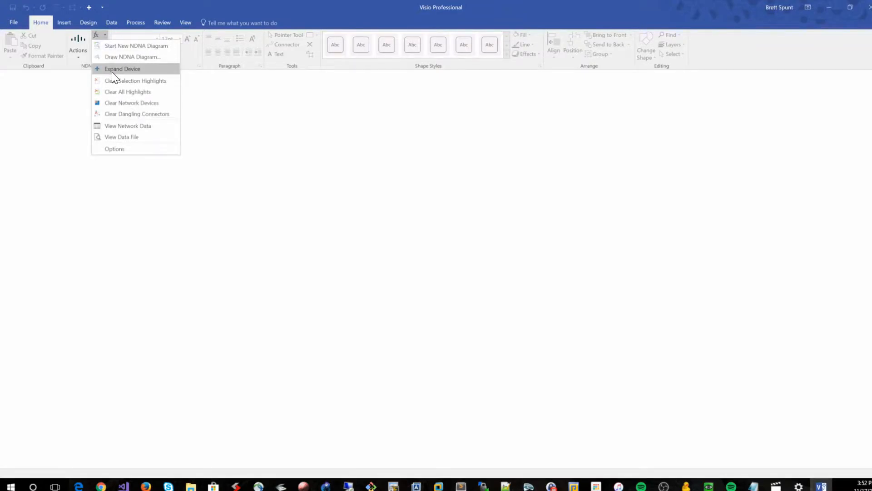
pyautogui.click(76, 41)
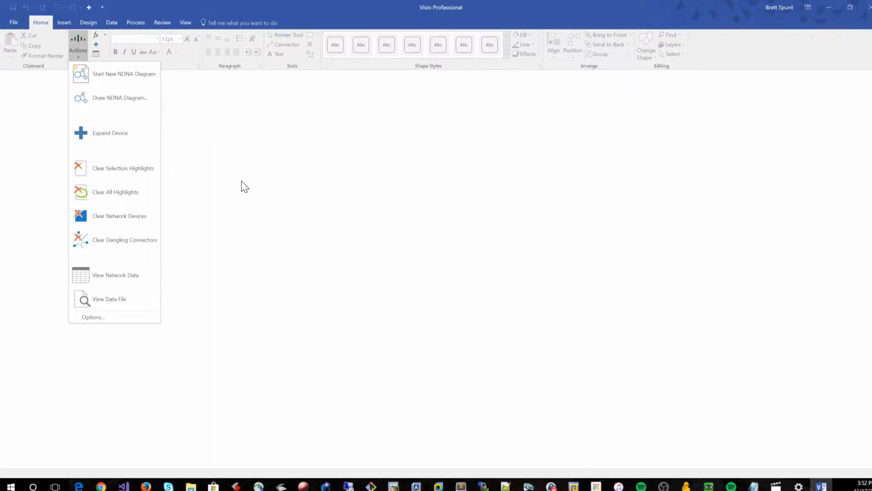
pyautogui.click(822, 487)
pyautogui.click(823, 487)
pyautogui.click(822, 487)
pyautogui.click(822, 486)
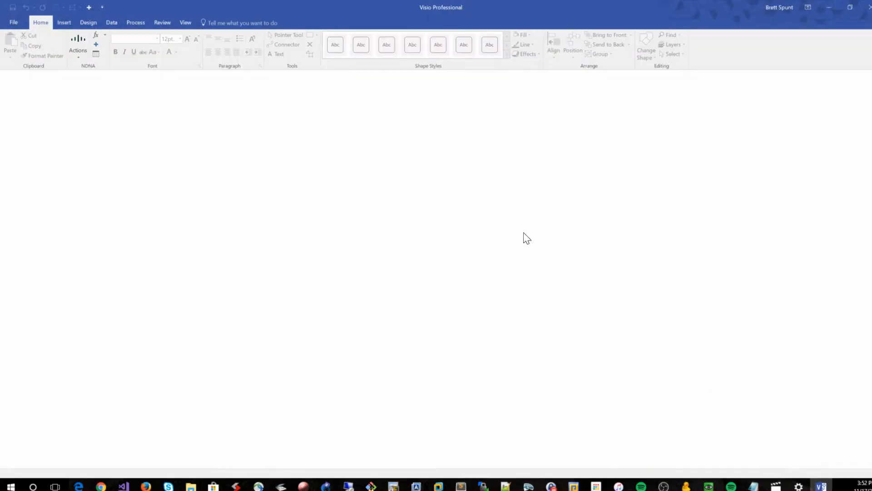
# Start a new NDNA diagram from the ATN1-DC-diagram-generation.xml data file
pyautogui.click(84, 43)
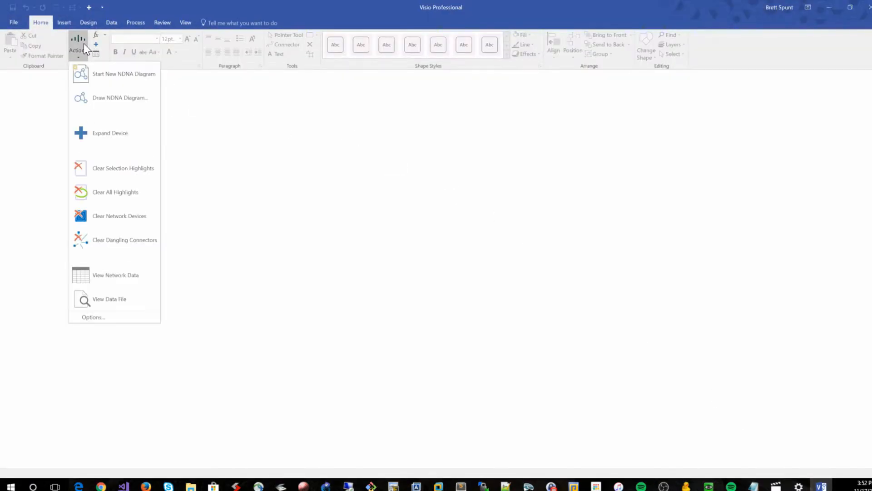
pyautogui.click(102, 77)
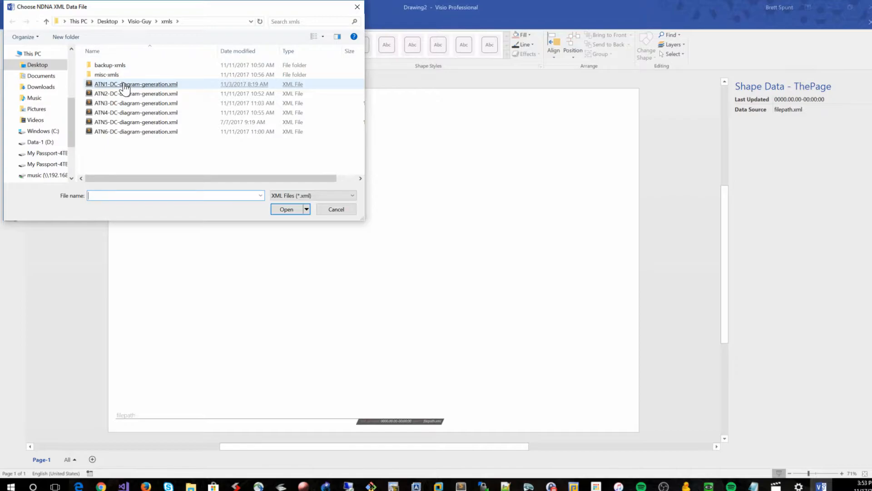
pyautogui.doubleClick(159, 84)
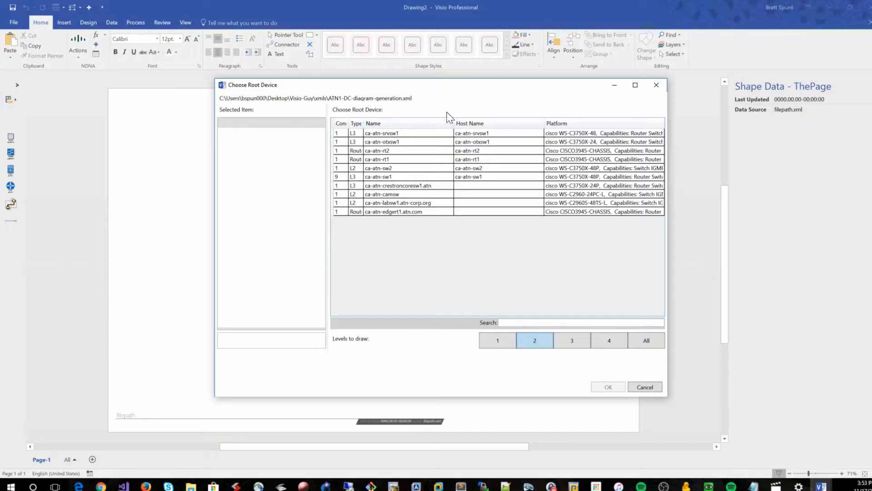
# Move and enlarge the Choose Root Device dialog and widen the Connections column
pyautogui.moveTo(472, 88); pyautogui.dragTo(401, 91)
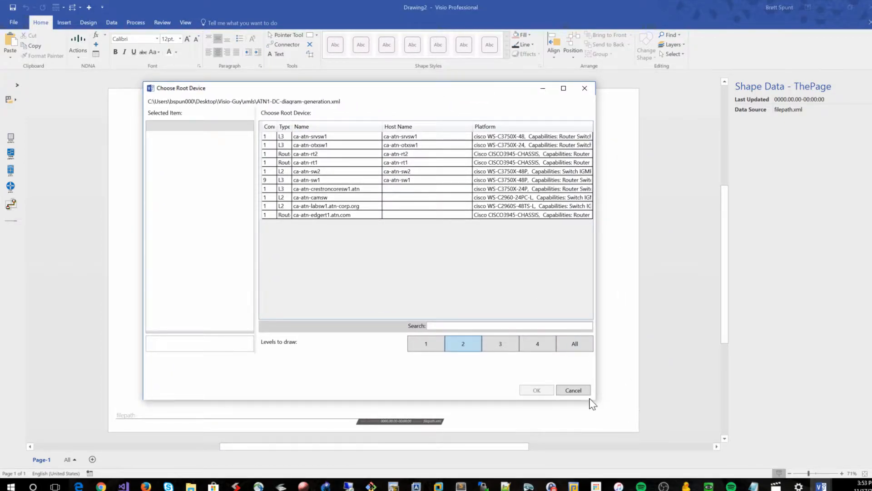
pyautogui.moveTo(595, 400); pyautogui.dragTo(789, 423)
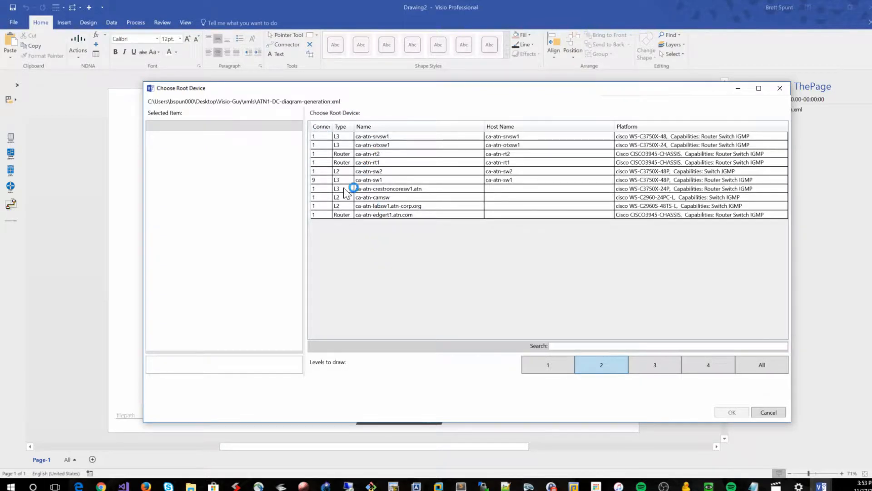
pyautogui.moveTo(332, 124); pyautogui.dragTo(370, 124)
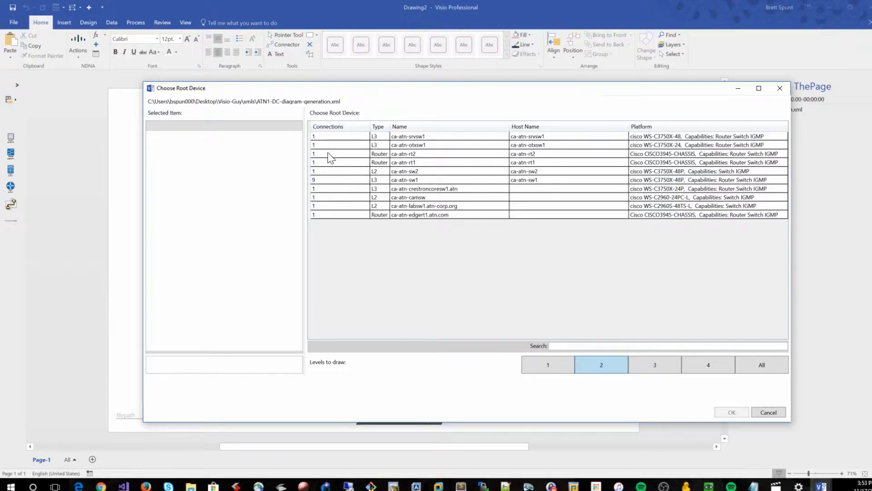
# Examine the properties of several devices in the root device list, ending on ca-atn-sw1
pyautogui.click(332, 181)
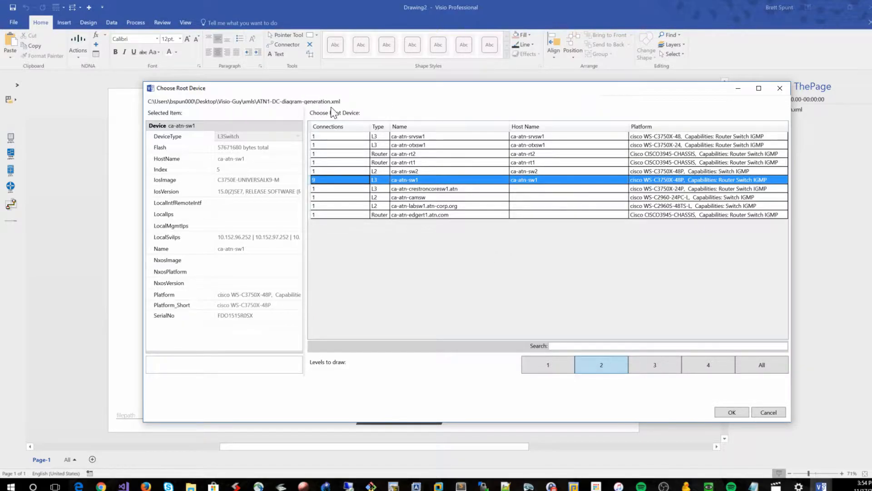
pyautogui.click(475, 190)
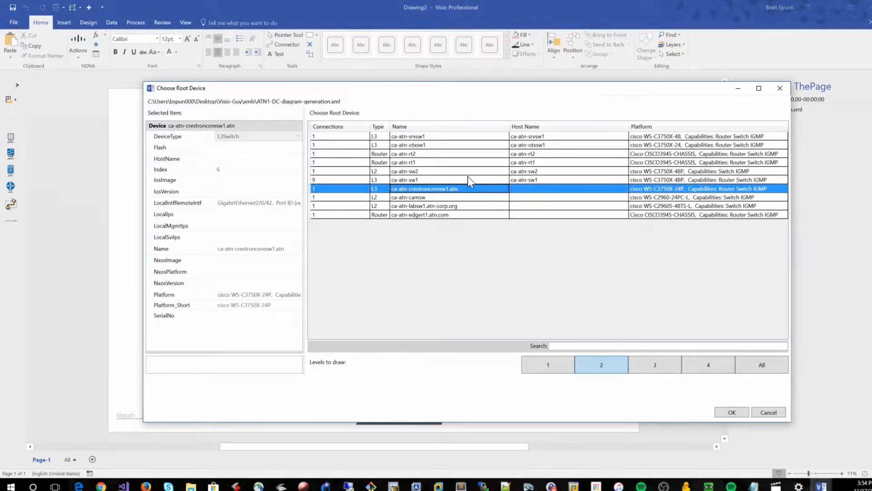
pyautogui.click(469, 182)
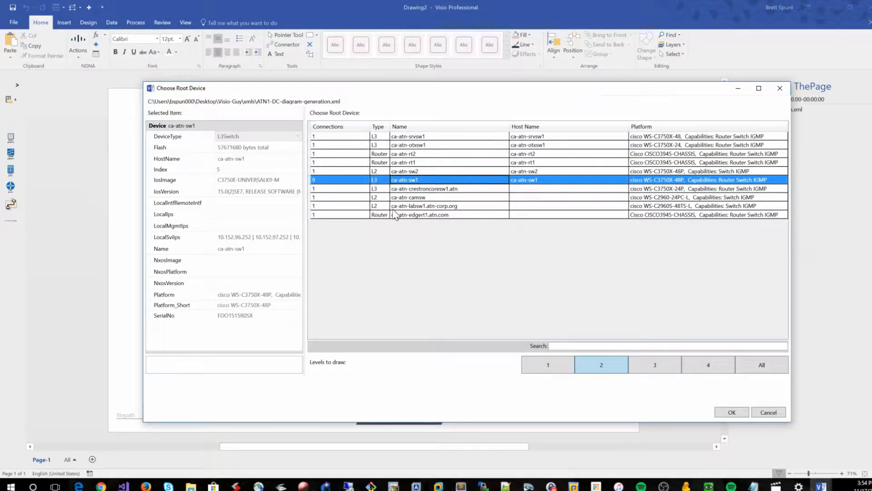
pyautogui.click(344, 190)
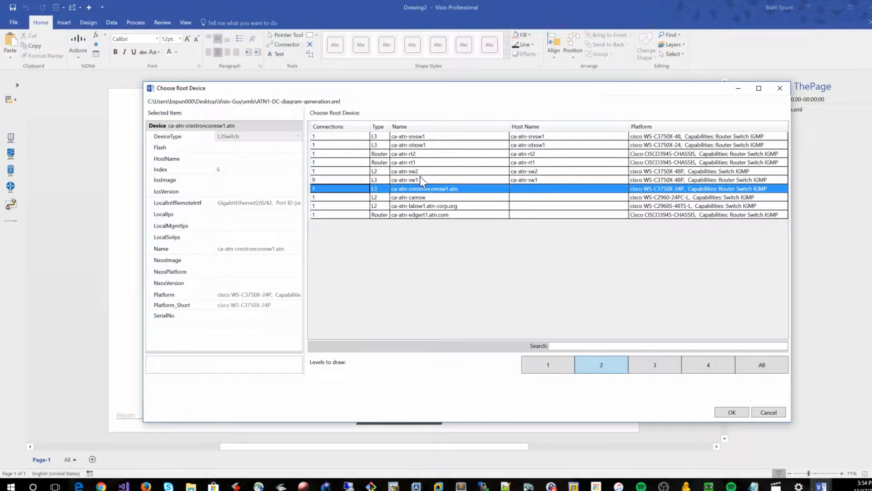
pyautogui.click(421, 179)
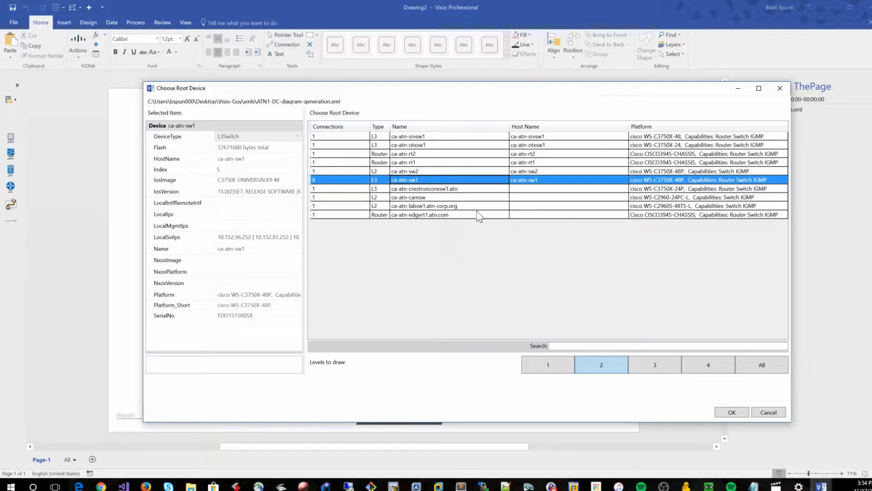
pyautogui.click(460, 212)
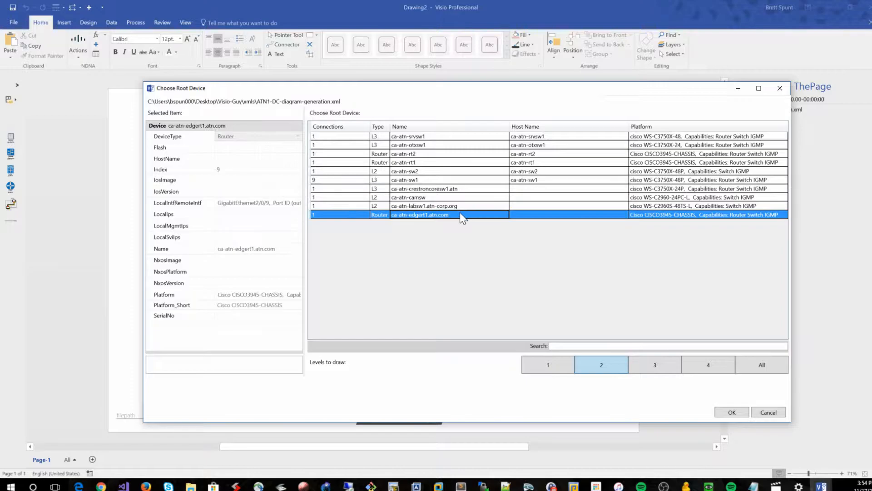
pyautogui.click(459, 204)
pyautogui.click(460, 189)
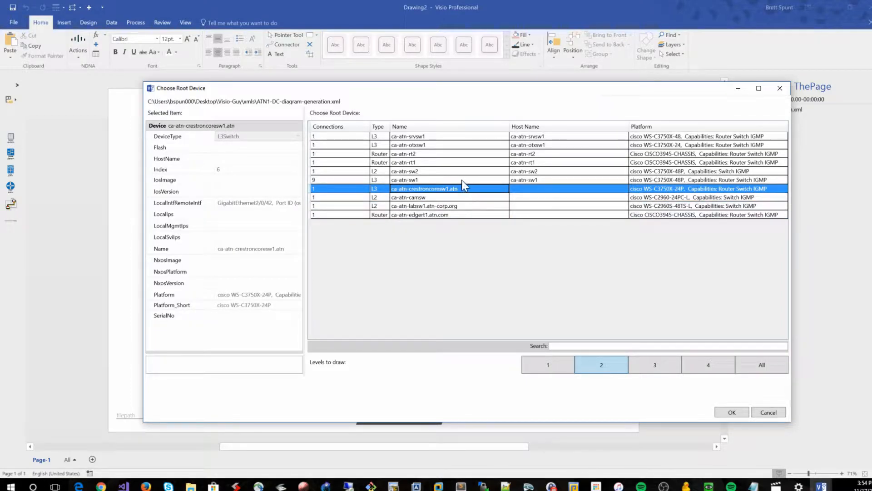
pyautogui.click(462, 180)
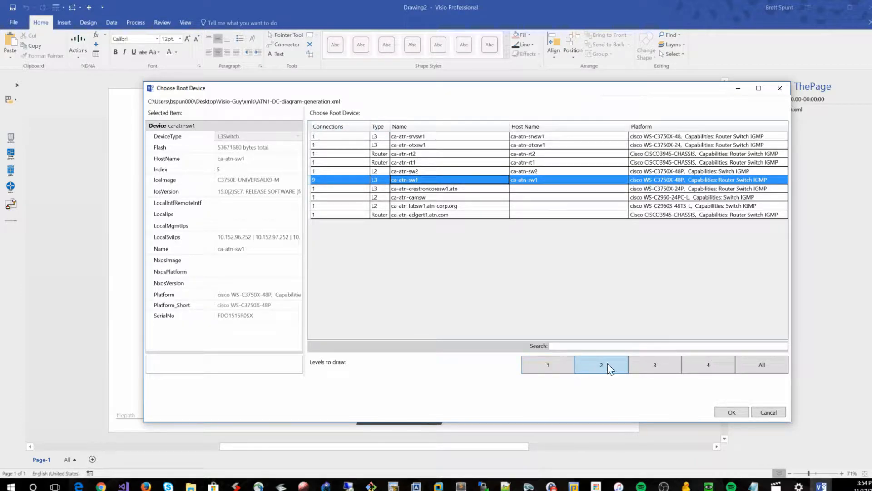
# Set the levels to draw to 1 and draw the diagram from the ca-atn-sw1 root device
pyautogui.click(770, 372)
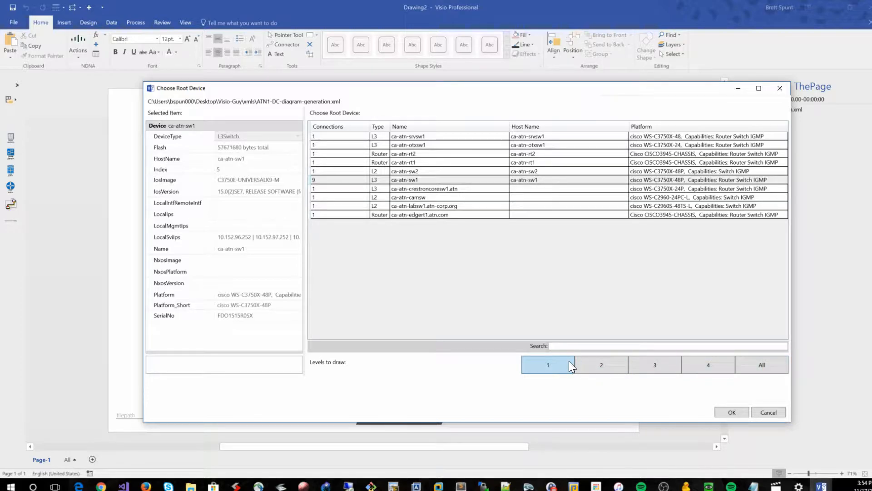
pyautogui.click(724, 413)
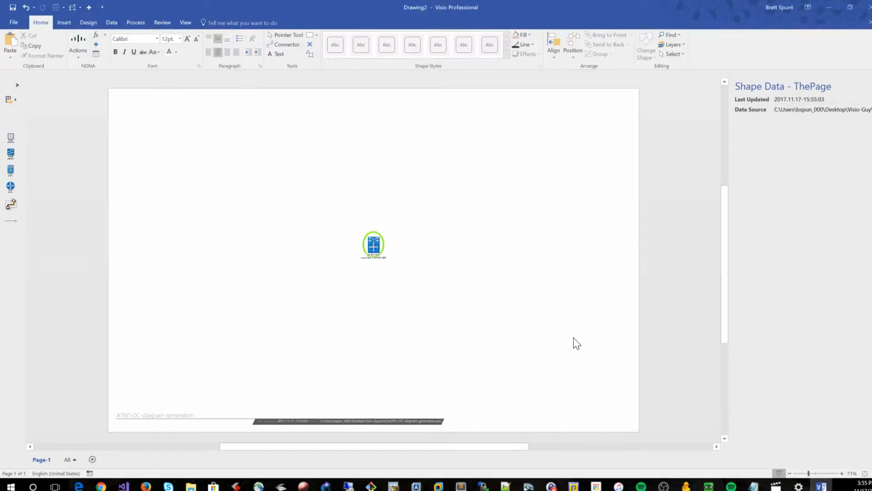
# Clear the network devices from the page
pyautogui.click(71, 48)
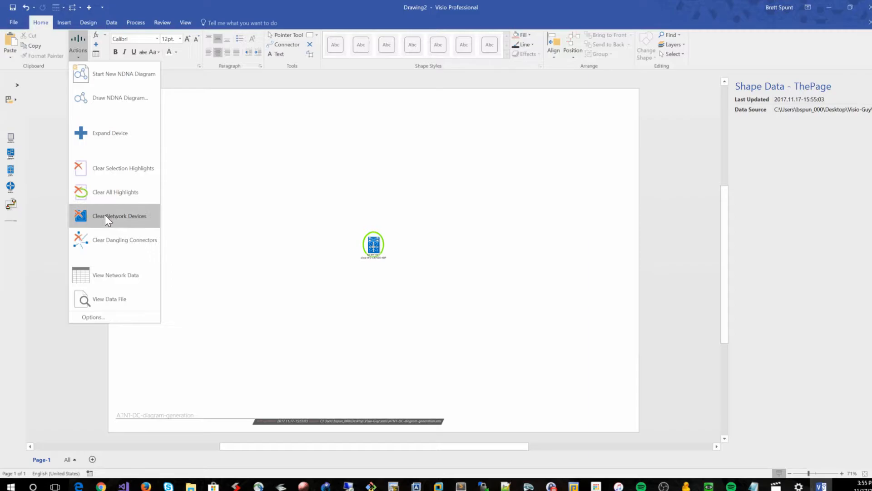
pyautogui.click(105, 214)
# Try to start another new NDNA diagram and dismiss the parse error
pyautogui.click(78, 51)
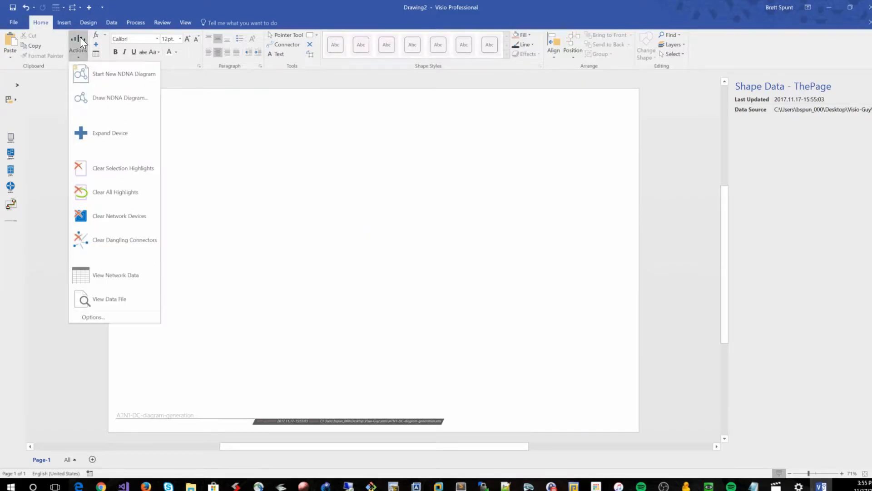
pyautogui.click(129, 72)
pyautogui.click(343, 210)
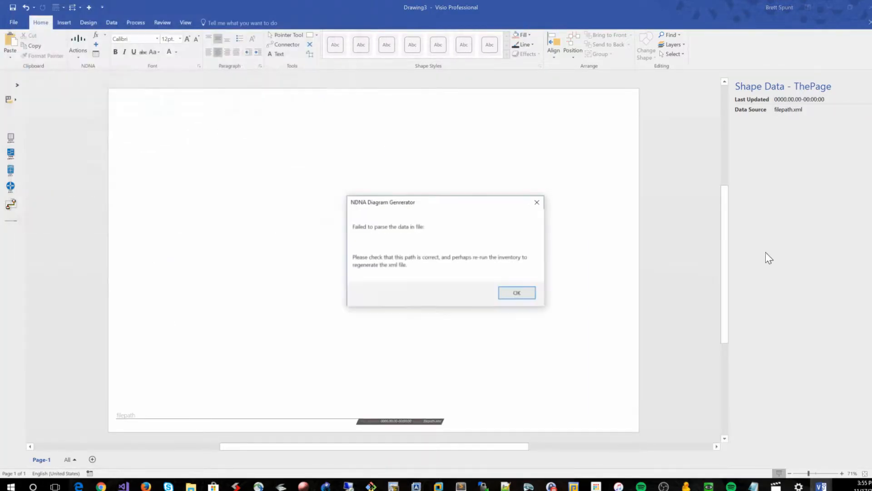
pyautogui.click(528, 292)
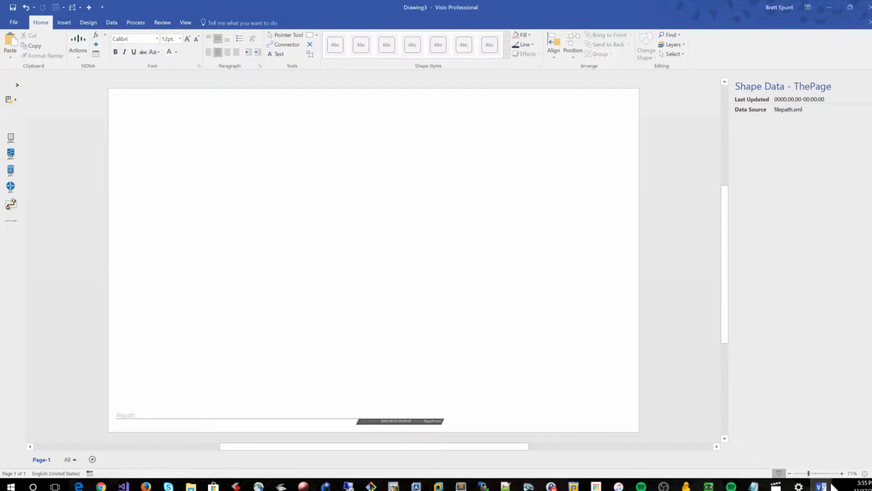
# Close the Drawing3 and Drawing2 windows
pyautogui.moveTo(821, 485)
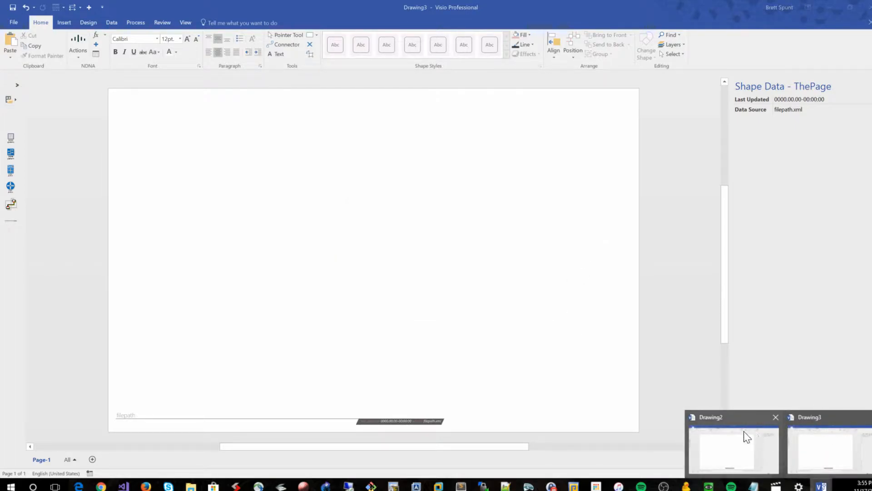
pyautogui.click(869, 417)
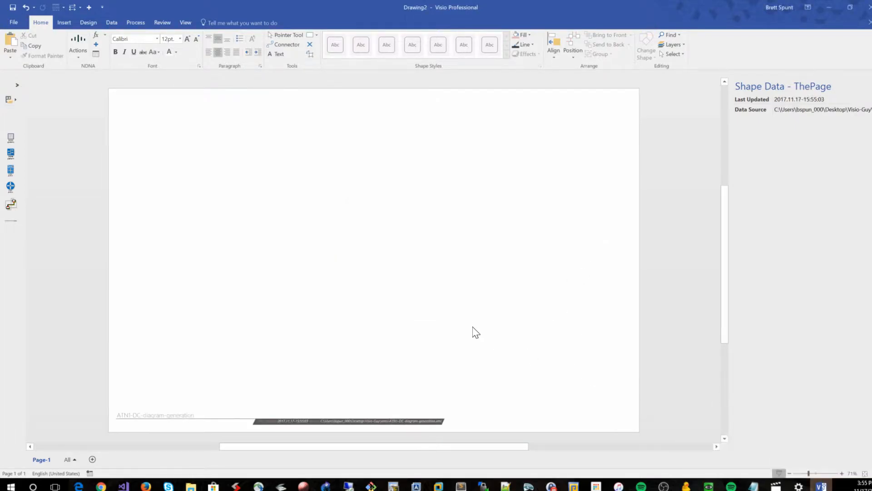
pyautogui.click(73, 45)
pyautogui.click(349, 219)
pyautogui.click(79, 44)
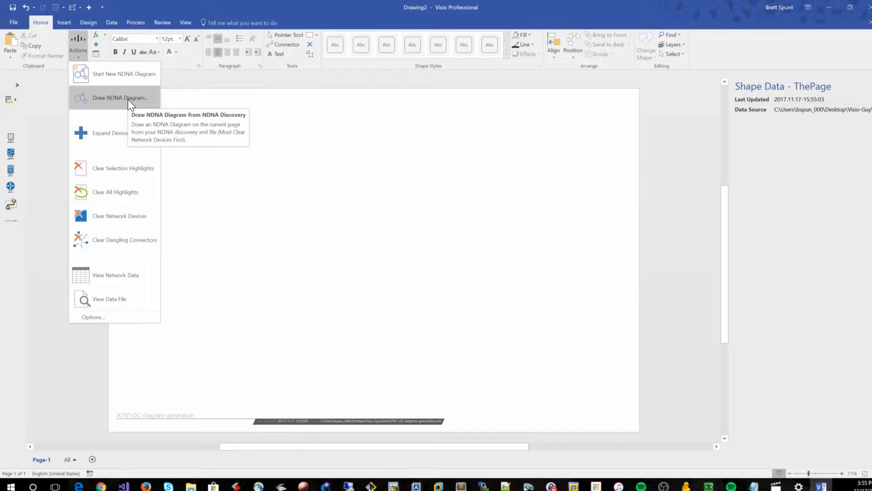
pyautogui.click(287, 134)
pyautogui.click(869, 21)
# Start a new NDNA diagram from ATN1-DC-diagram-generation.xml with ca-atn-sw1 as the root device at 2 levels
pyautogui.click(440, 255)
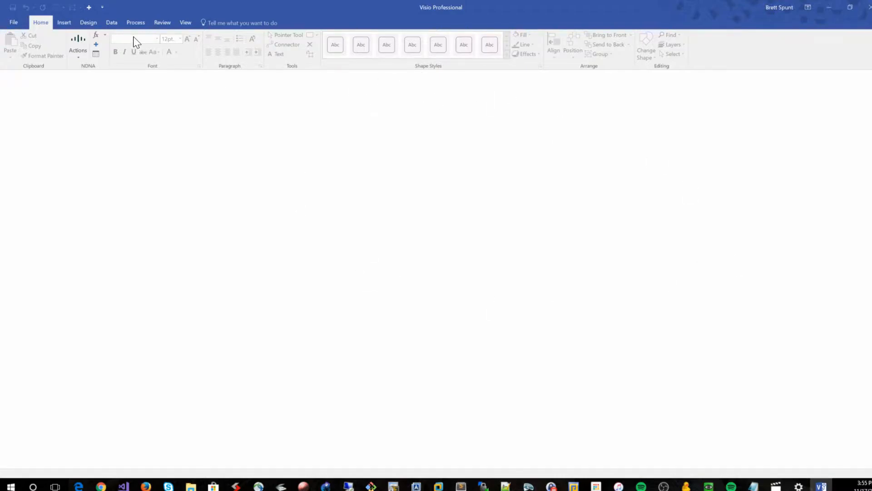
pyautogui.click(81, 52)
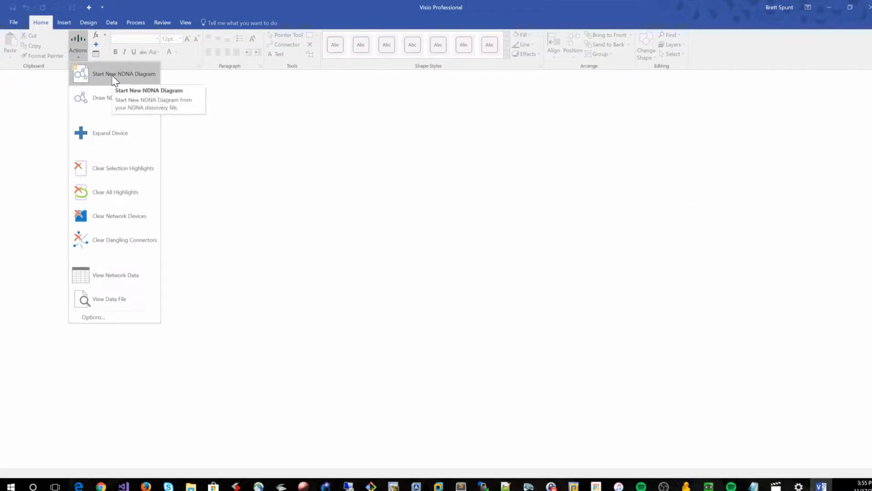
pyautogui.click(111, 75)
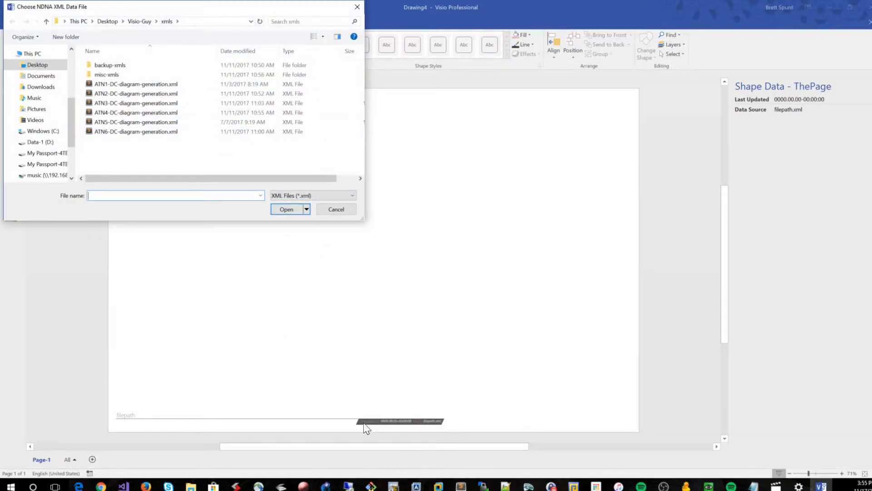
pyautogui.doubleClick(118, 84)
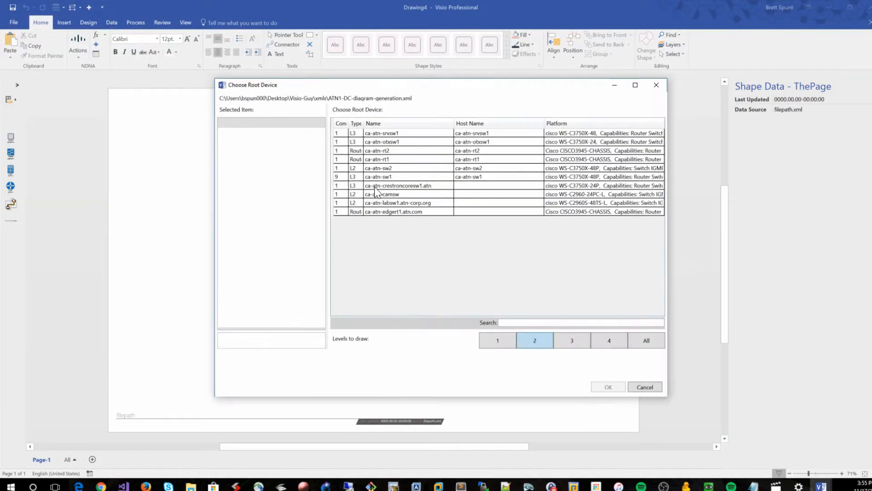
pyautogui.click(385, 177)
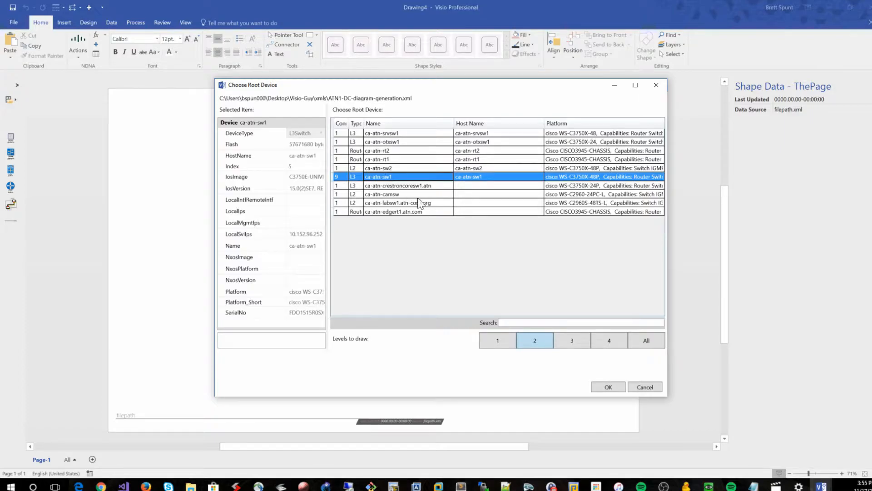
pyautogui.click(606, 387)
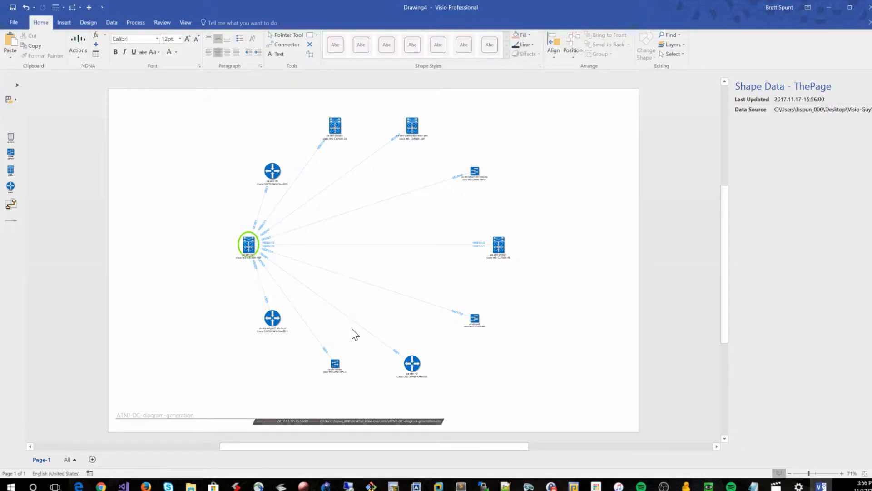
pyautogui.click(85, 33)
pyautogui.click(103, 82)
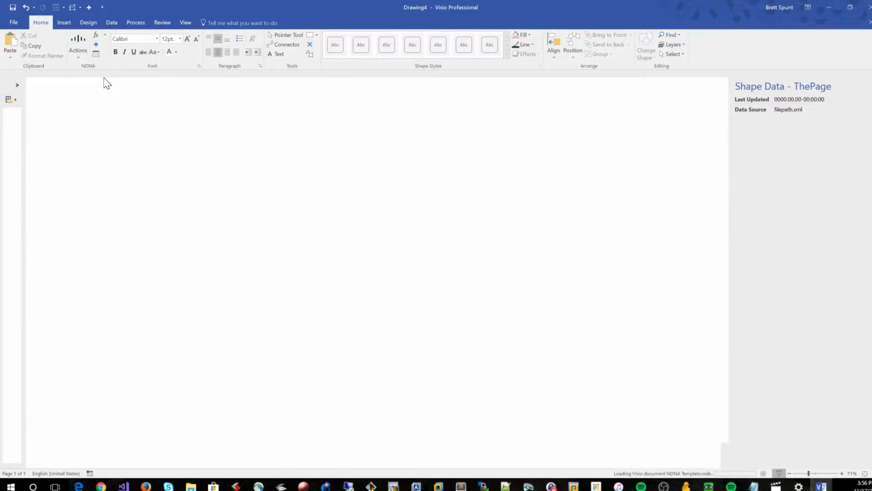
pyautogui.moveTo(821, 485)
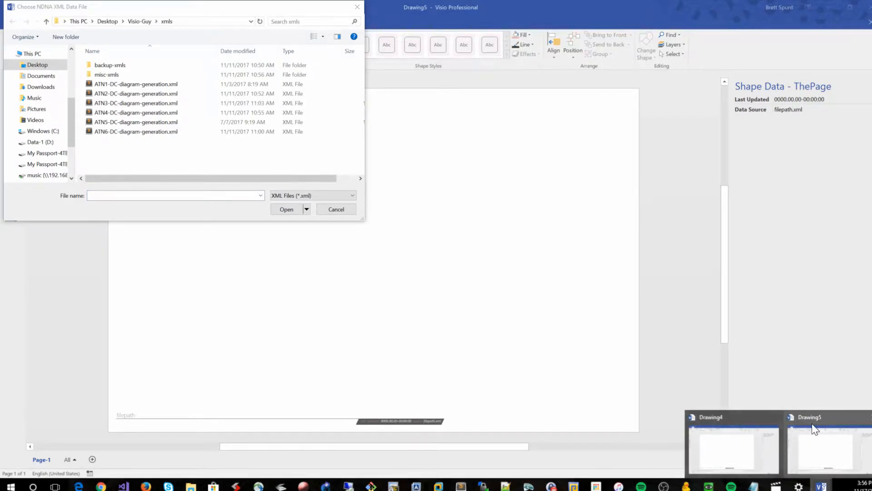
pyautogui.click(349, 211)
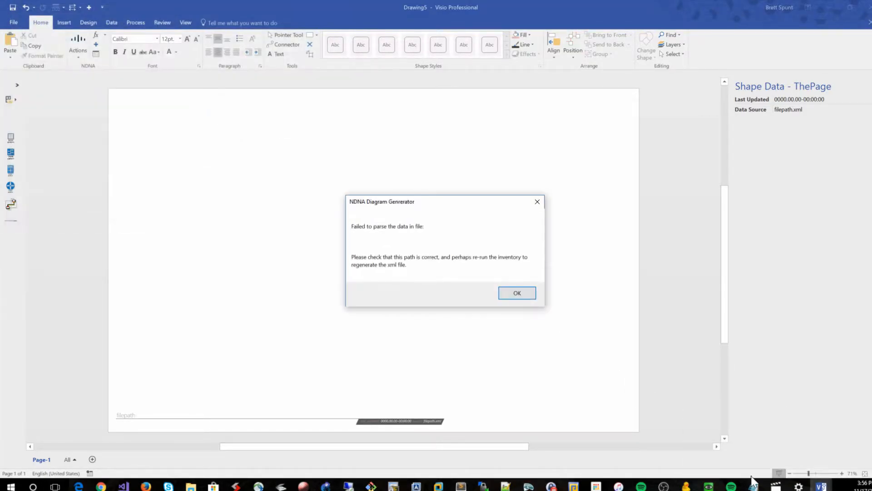
pyautogui.click(520, 291)
pyautogui.moveTo(822, 485)
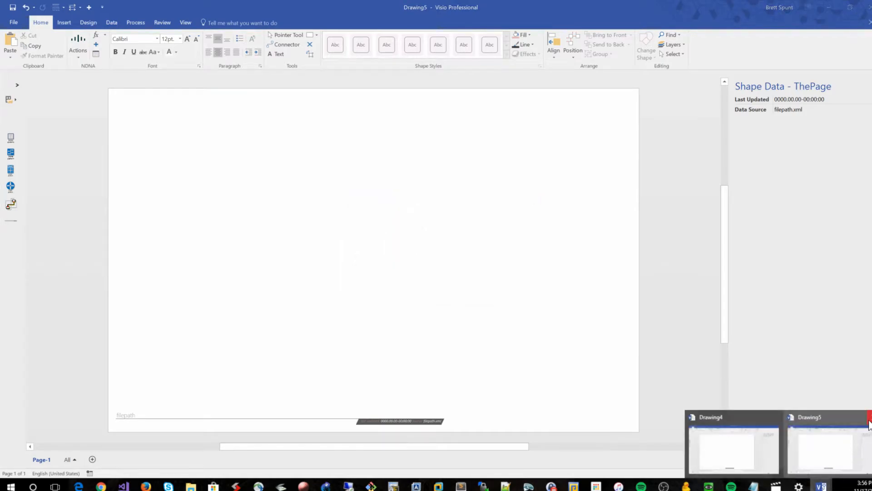
pyautogui.click(837, 443)
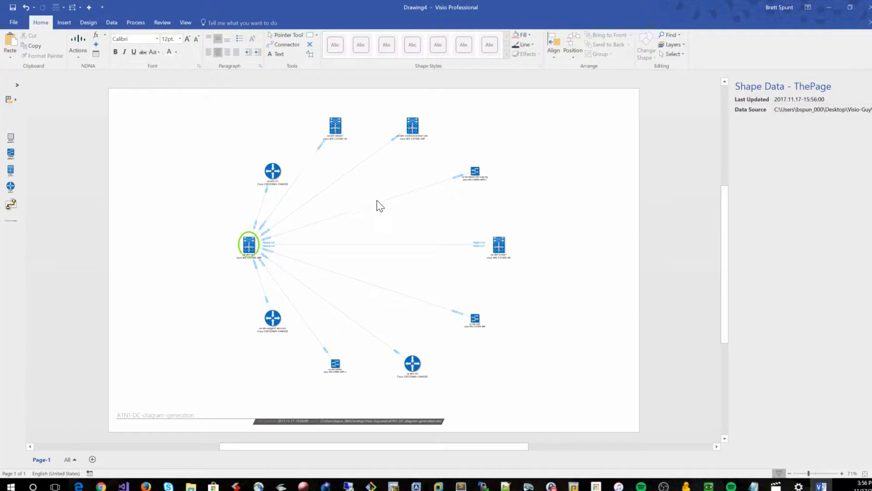
# Clear the network devices from the page
pyautogui.click(475, 322)
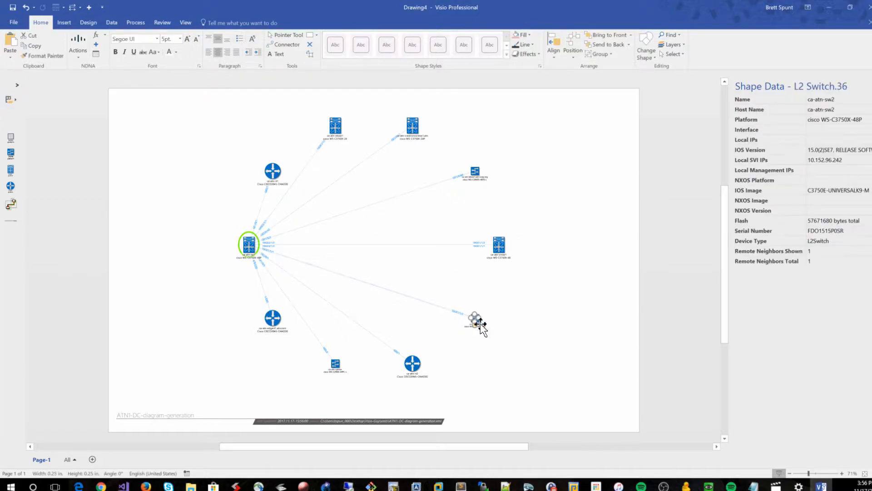
pyautogui.click(200, 133)
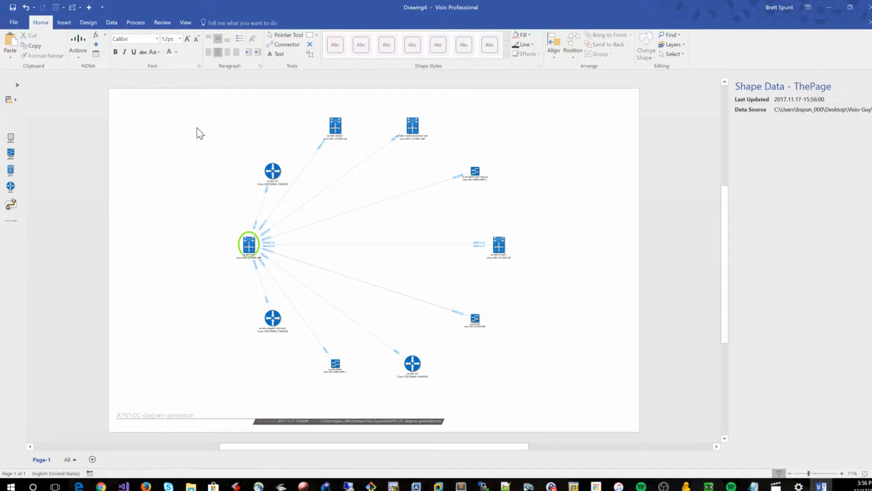
pyautogui.click(76, 36)
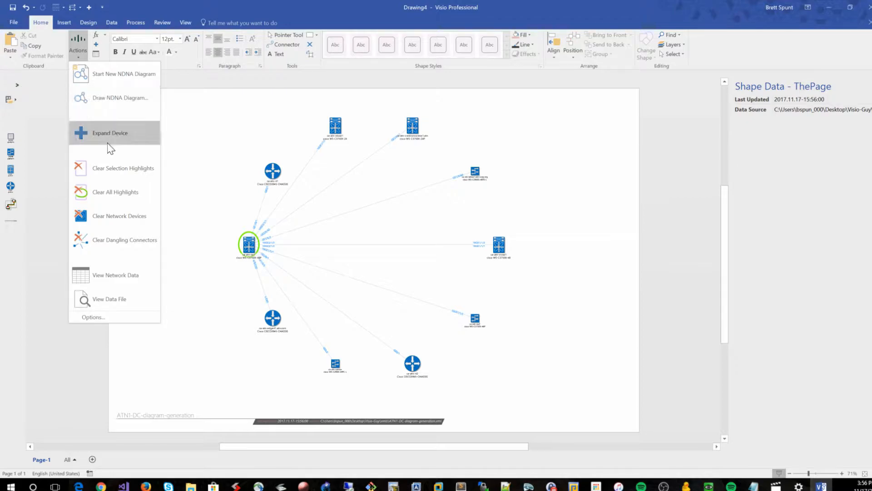
pyautogui.click(103, 226)
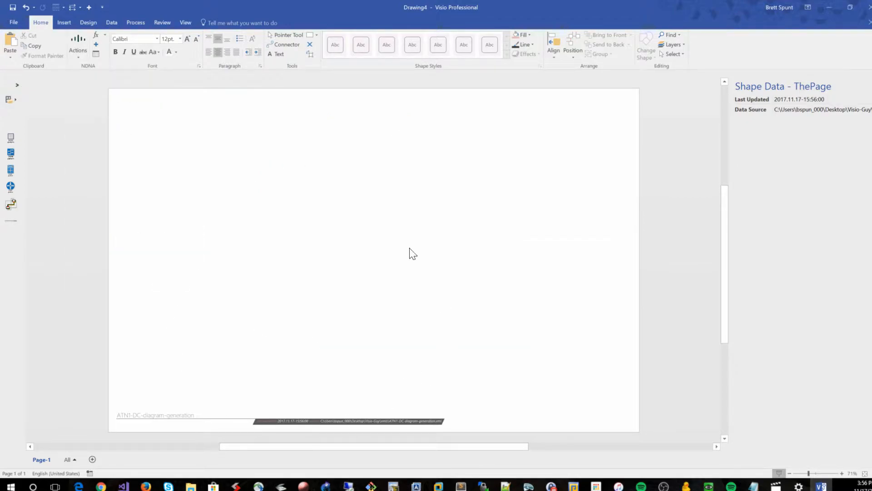
# Draw the NDNA diagram from ATN1-DC-diagram-generation.xml with ca-atn-sw1 as root and All levels to draw
pyautogui.click(72, 46)
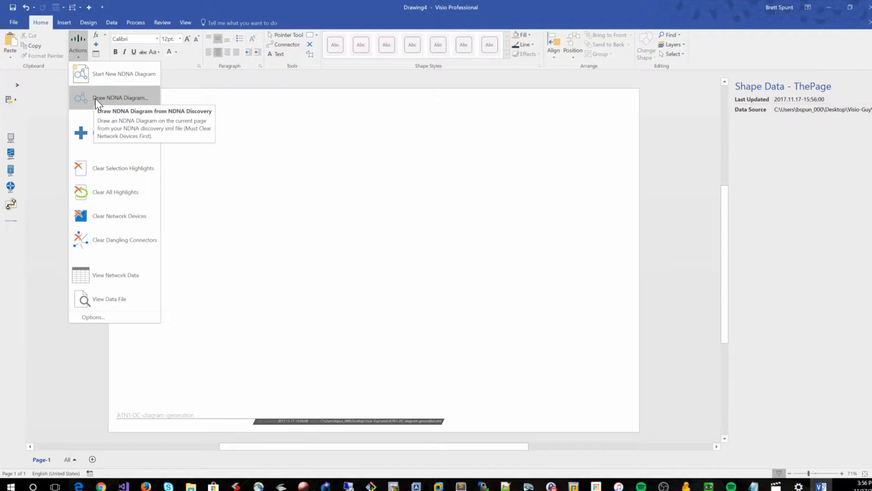
pyautogui.click(95, 98)
pyautogui.doubleClick(142, 86)
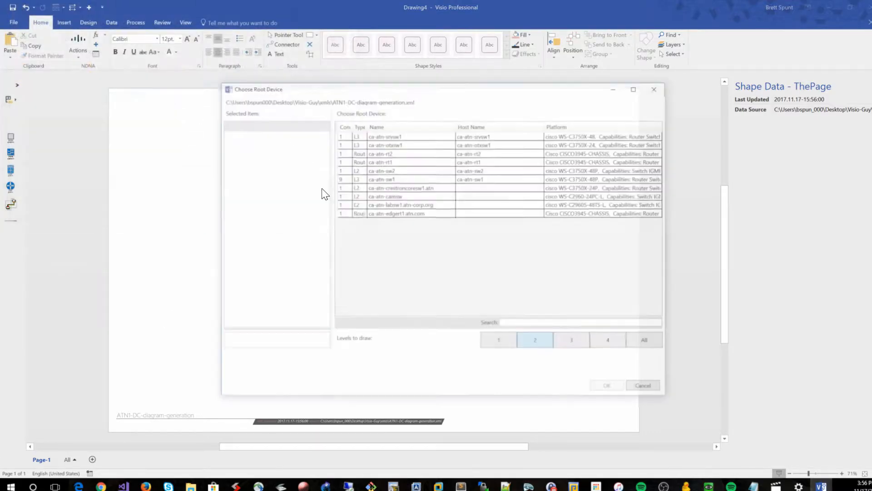
pyautogui.click(371, 177)
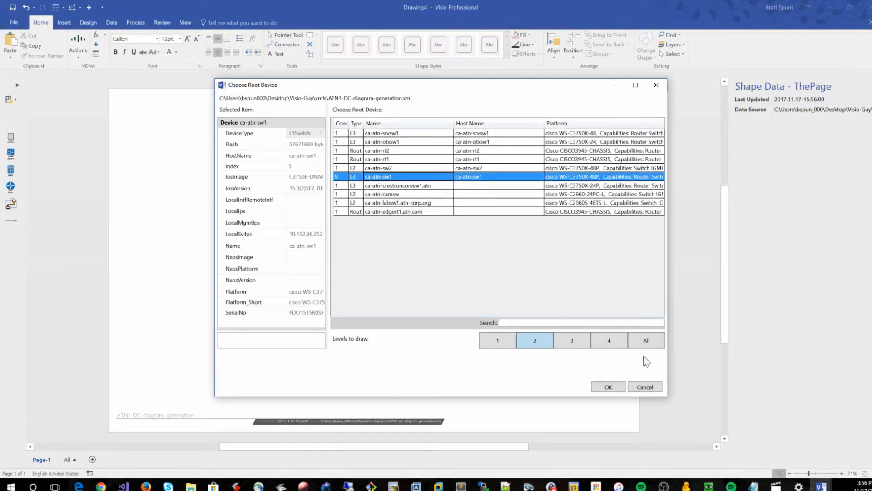
pyautogui.click(644, 340)
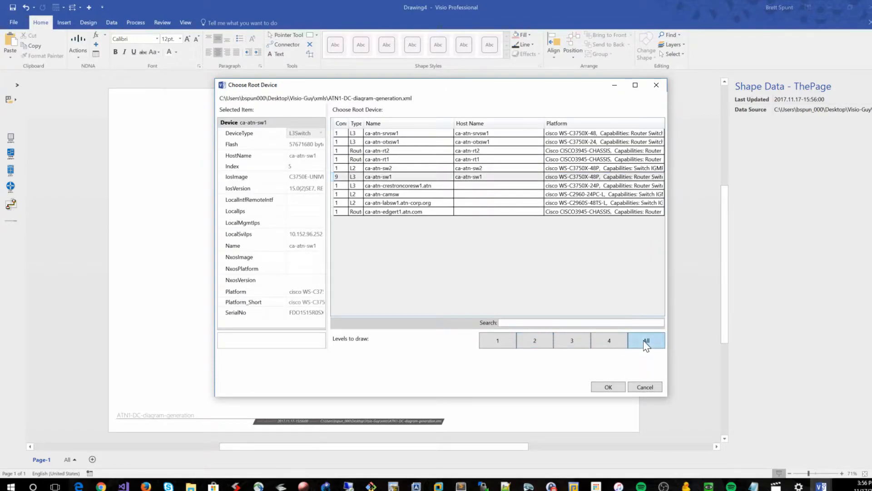
pyautogui.click(607, 386)
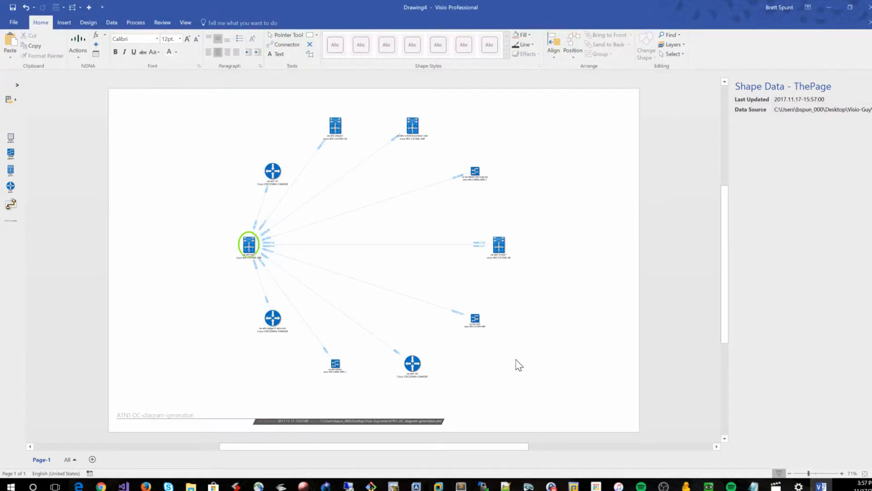
# Delete the ca-atn-srvsw1 switch from the diagram
pyautogui.keyDown('ctrl'); pyautogui.scroll(2, 532, 357); pyautogui.keyUp('ctrl')
pyautogui.scroll(2, 546, 355)
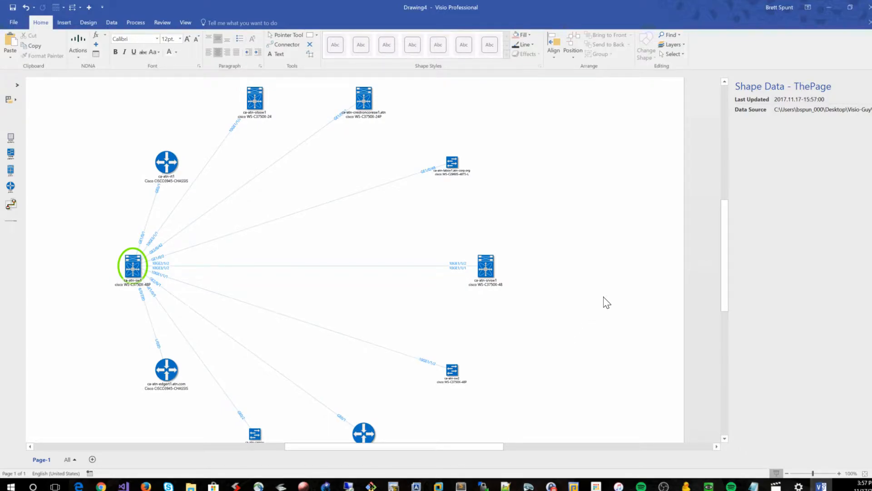
pyautogui.scroll(-1, 606, 303)
pyautogui.scroll(-1, 603, 302)
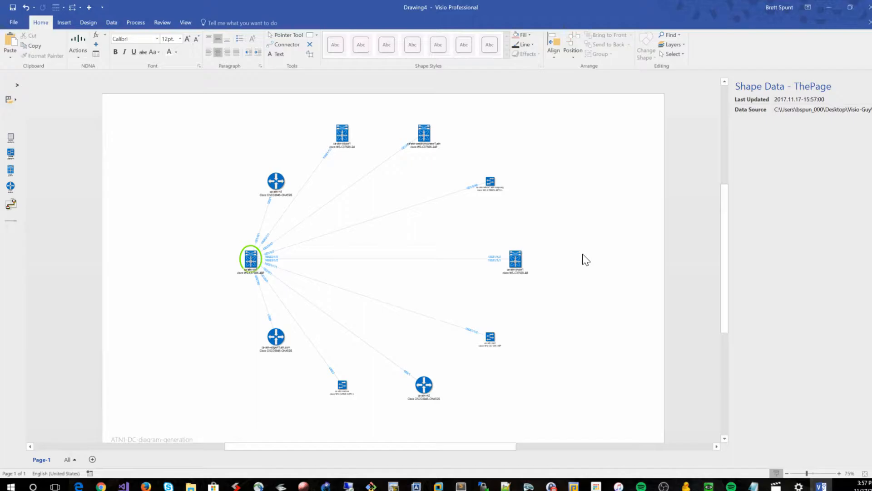
pyautogui.scroll(1, 565, 282)
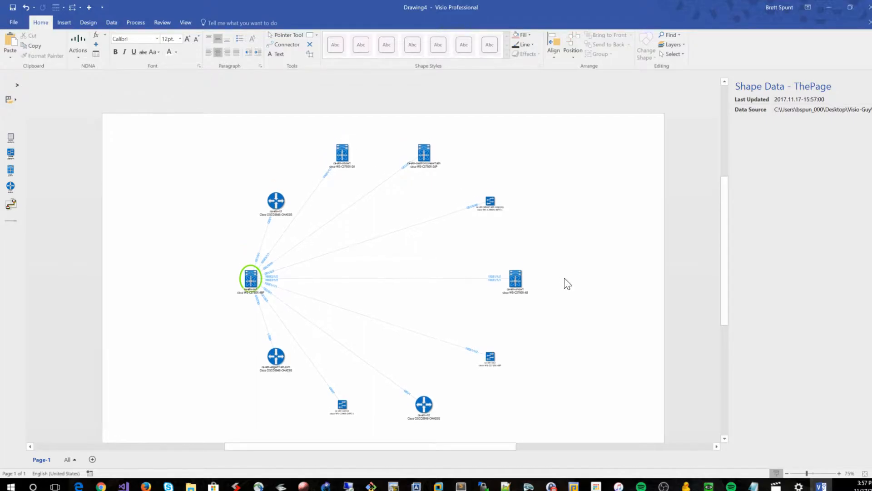
pyautogui.scroll(2, 567, 283)
pyautogui.scroll(-1, 569, 286)
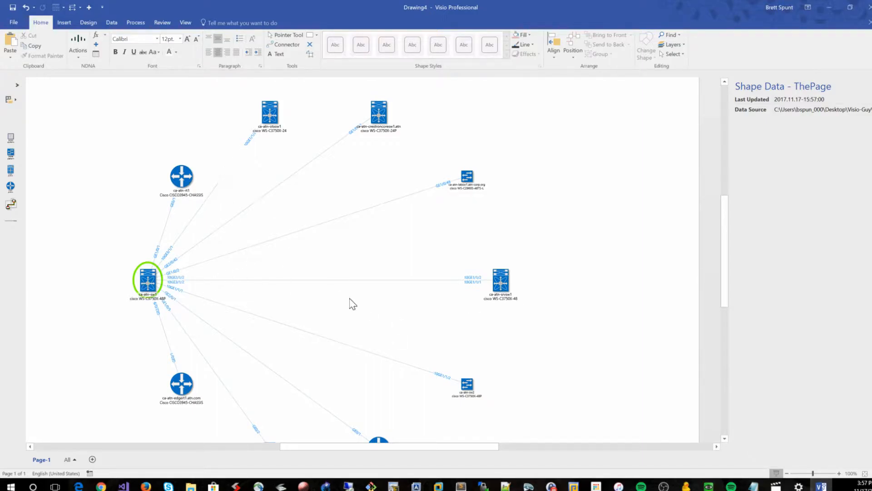
pyautogui.click(73, 44)
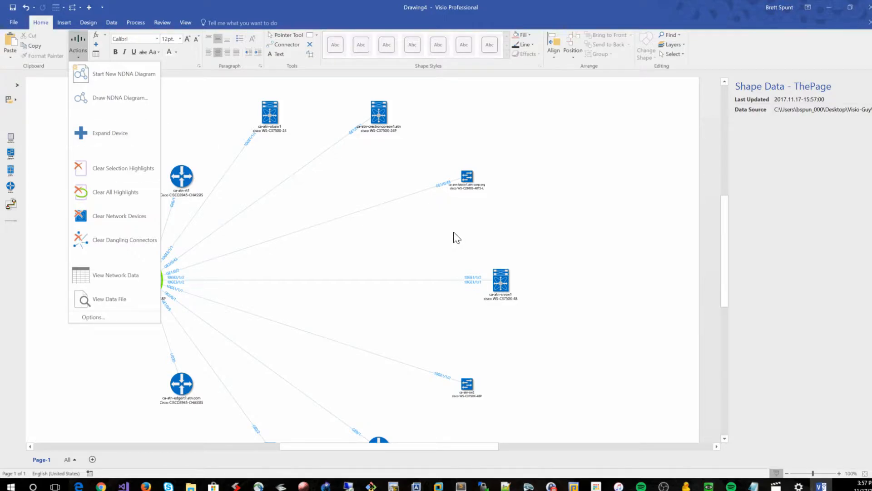
pyautogui.click(552, 236)
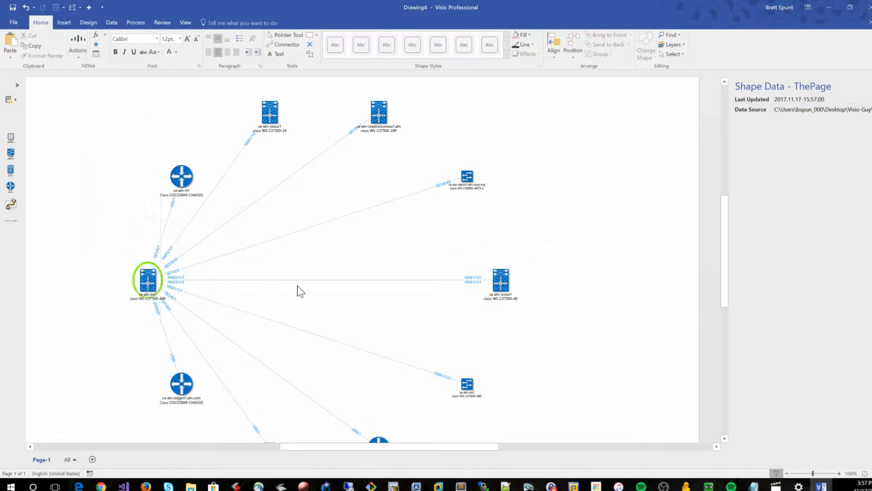
pyautogui.click(504, 282)
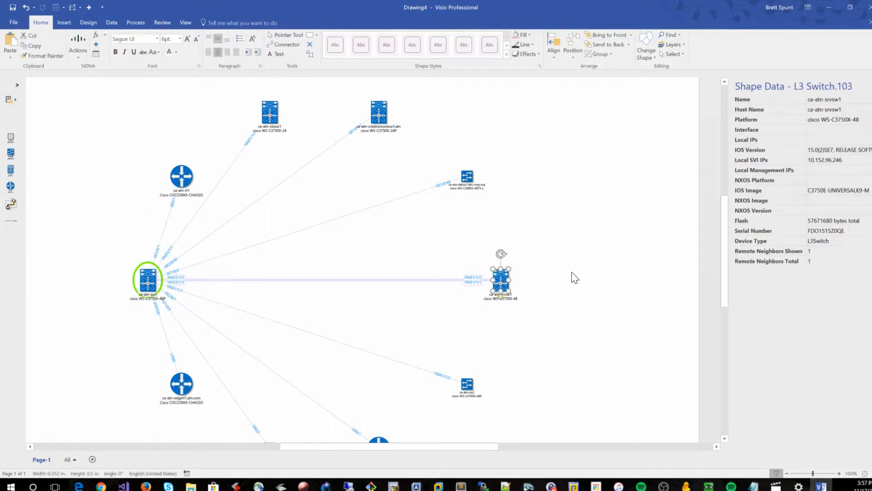
pyautogui.press('Delete')
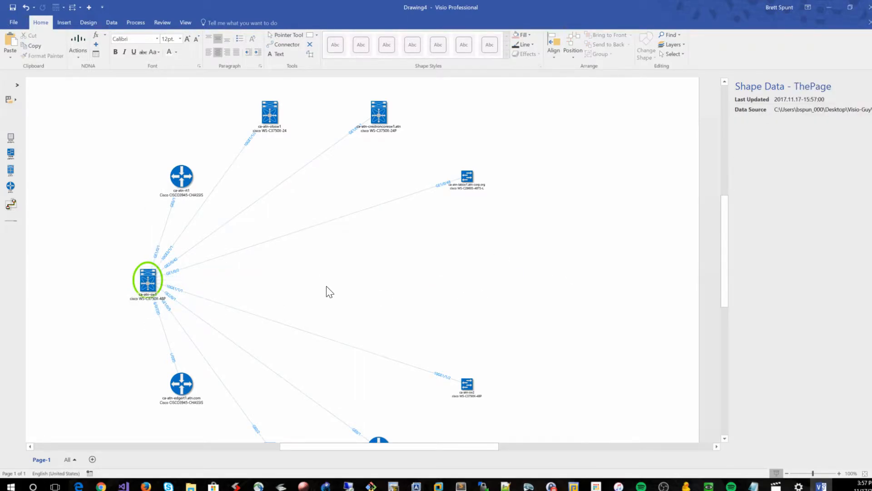
# Expand the ca-atn-sw1 root device to redraw its neighbours
pyautogui.click(144, 286)
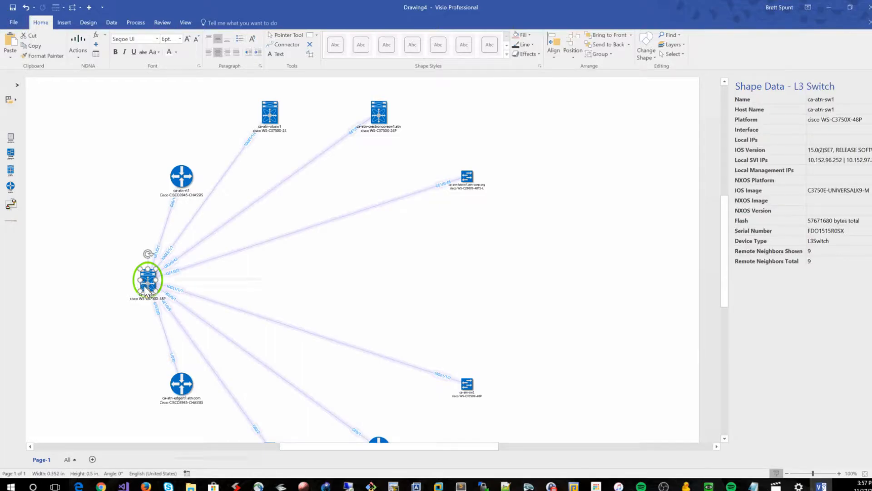
pyautogui.rightClick(150, 284)
pyautogui.click(214, 337)
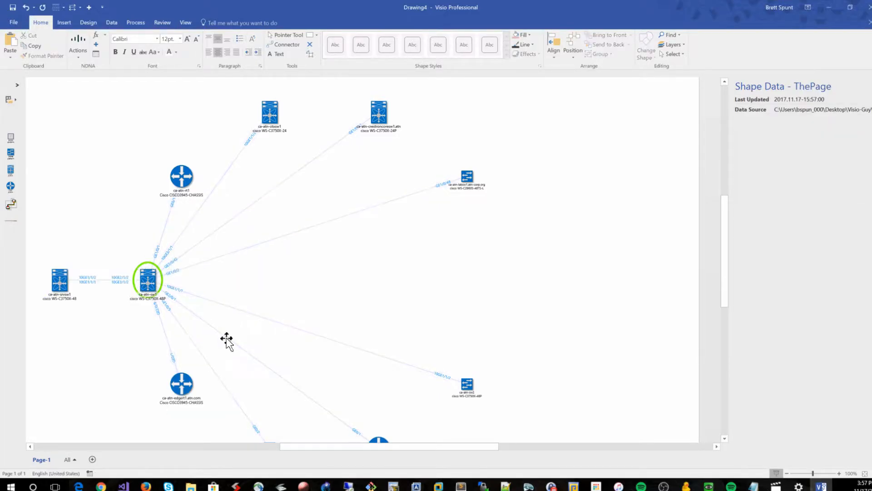
# Move the redrawn ca-atn-srvsw1 switch back to the right side of the diagram
pyautogui.moveTo(59, 277); pyautogui.dragTo(485, 266)
pyautogui.click(570, 348)
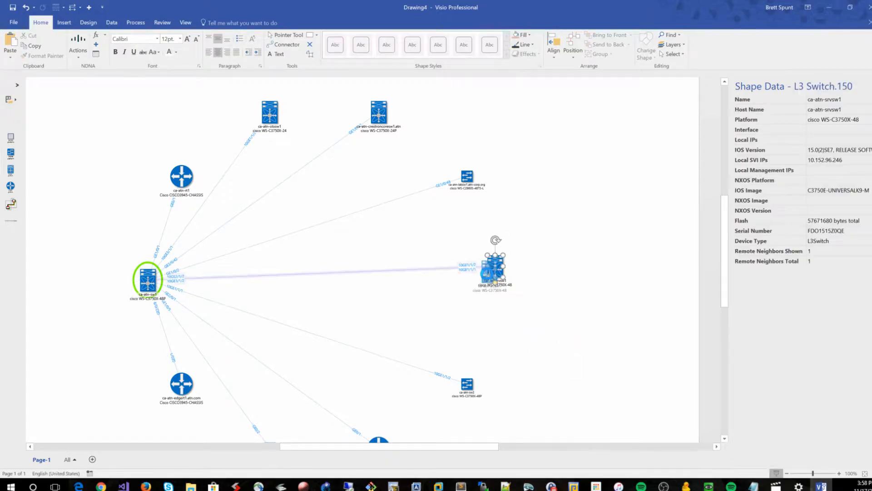
pyautogui.click(589, 302)
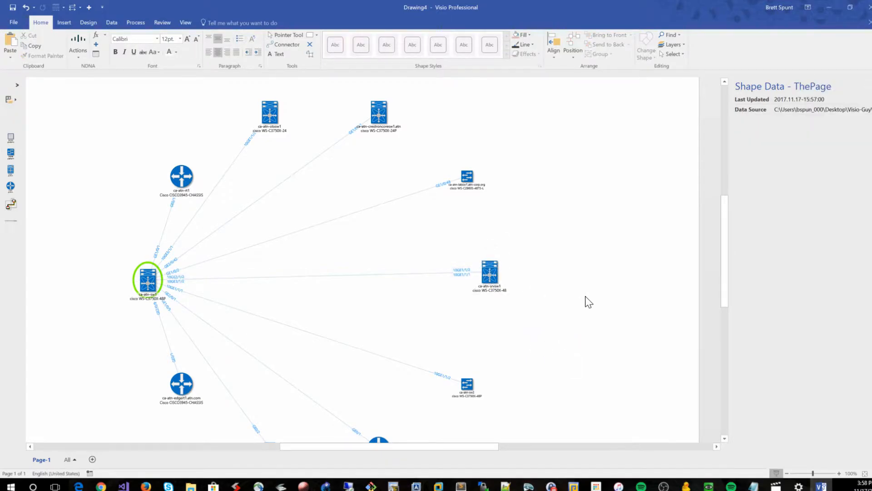
pyautogui.click(150, 280)
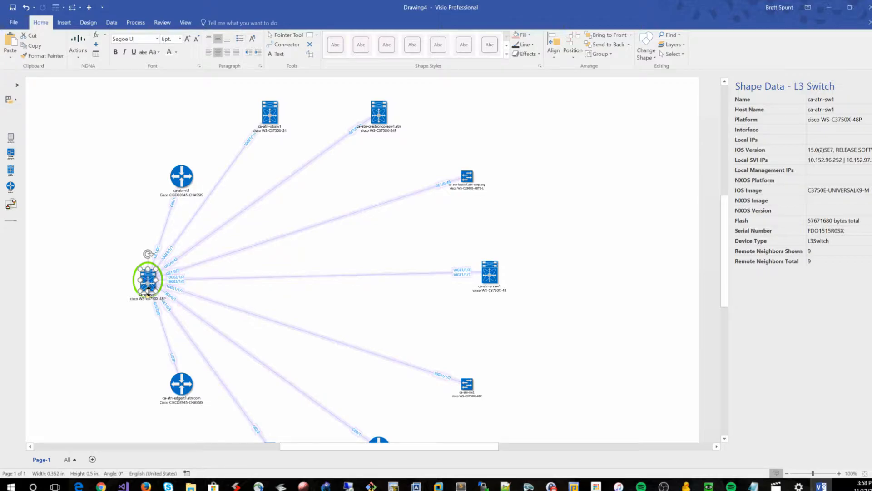
pyautogui.click(387, 239)
# Open the network data view of the discovery file
pyautogui.click(75, 48)
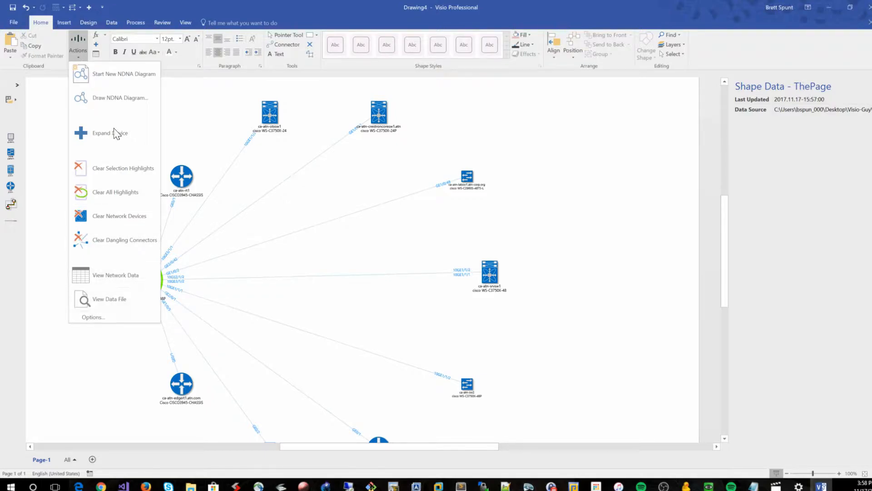
pyautogui.click(113, 275)
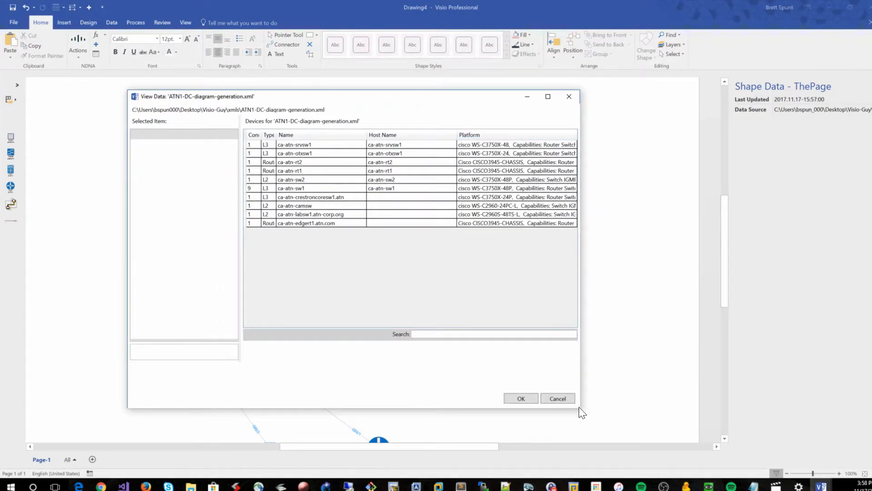
# Enlarge the View Data dialog and search the device list for sw1
pyautogui.moveTo(579, 408); pyautogui.dragTo(797, 452)
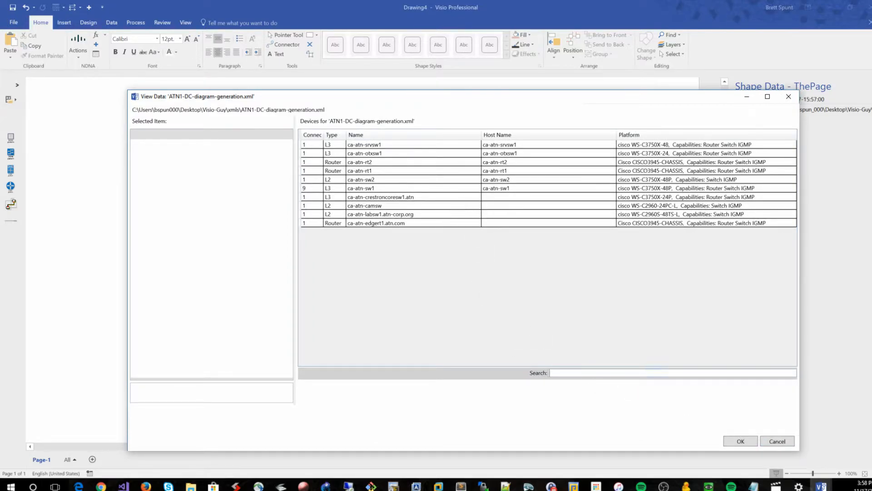
pyautogui.click(592, 374)
pyautogui.write('sw1')
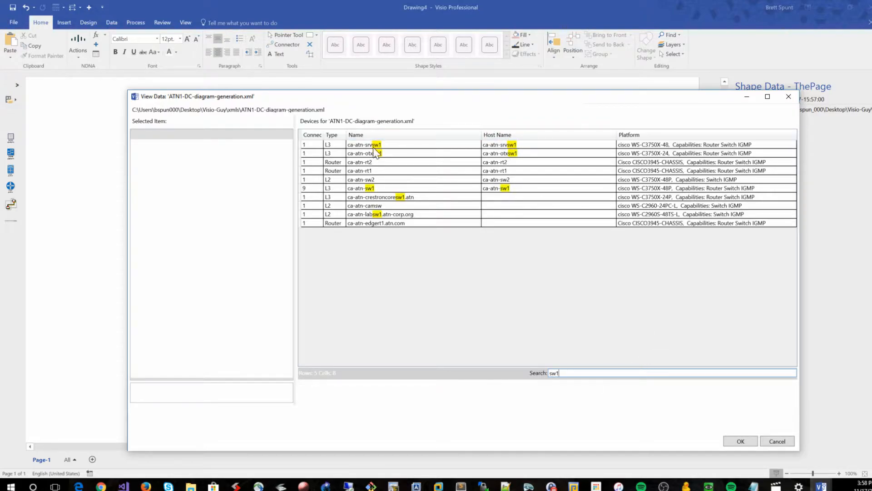
# Examine the properties of the devices matching sw1, including ca-atn-camsw, ca-atn-crestroncoresw1.atn and ca-atn-srvsw1
pyautogui.doubleClick(554, 373)
pyautogui.click(560, 372)
pyautogui.click(526, 188)
pyautogui.click(511, 205)
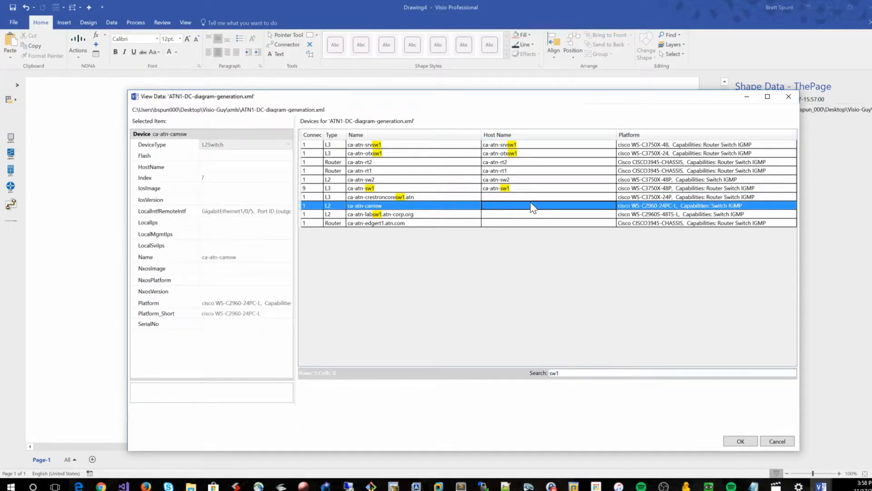
pyautogui.click(530, 199)
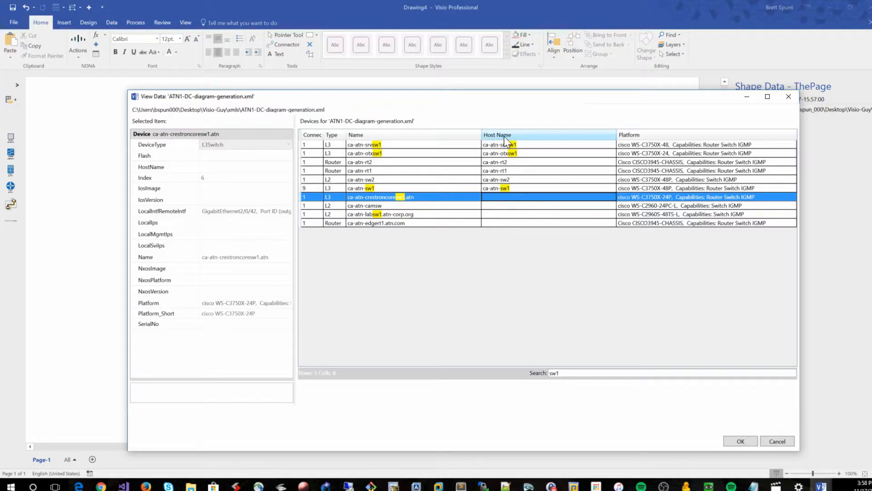
pyautogui.click(527, 145)
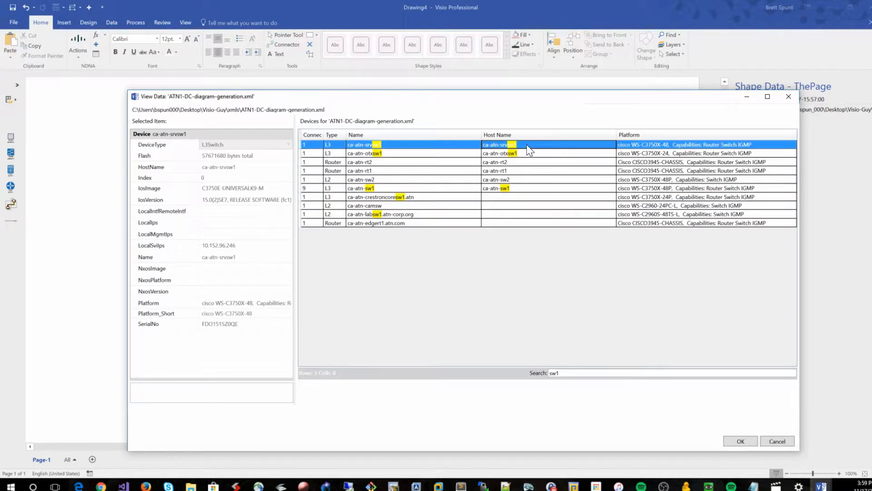
# Clear the search filter so the full device list shows again
pyautogui.moveTo(566, 373); pyautogui.dragTo(506, 372)
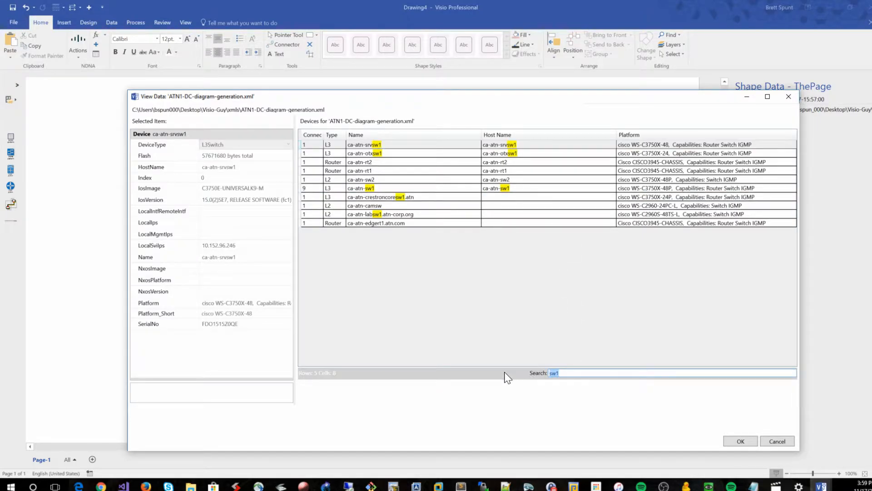
pyautogui.click(572, 374)
pyautogui.press('BackSpace')
pyautogui.press('BackSpace')
pyautogui.press('BackSpace')
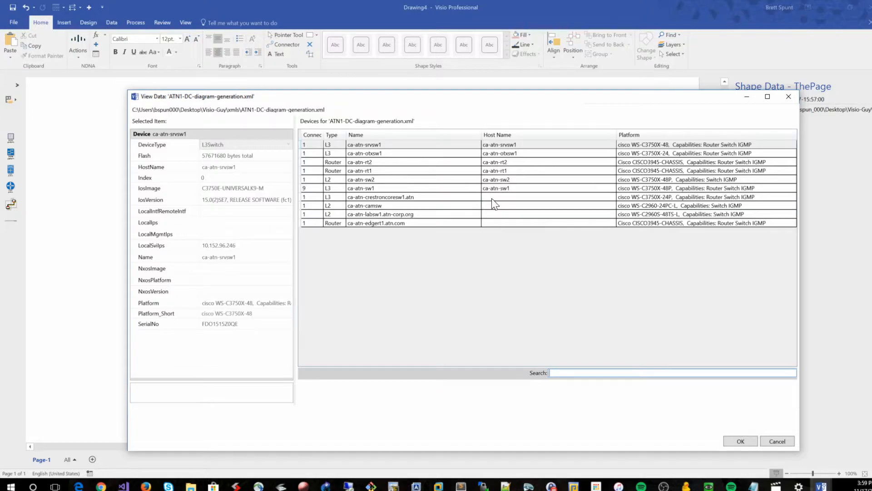
# Examine the properties of the lower devices without host names, from ca-atn-crestroncoresw1.atn to ca-atn-edgert1.atn.com
pyautogui.click(442, 200)
pyautogui.click(440, 207)
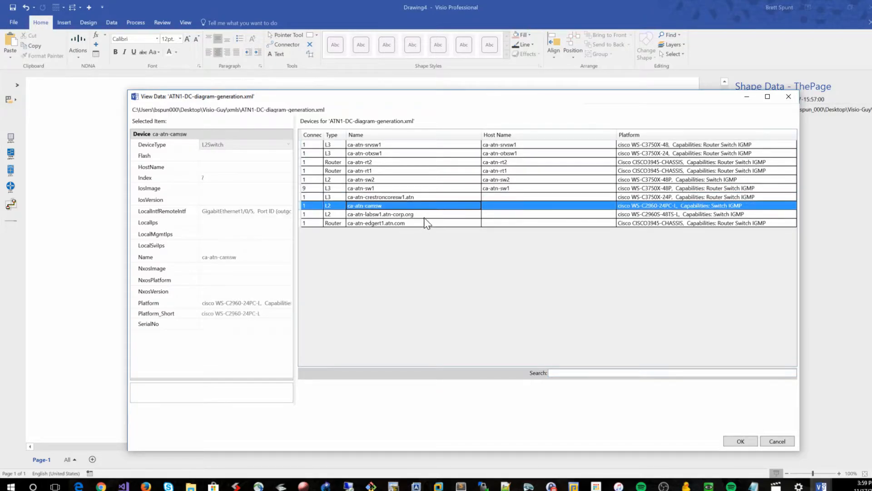
pyautogui.click(428, 215)
pyautogui.click(430, 224)
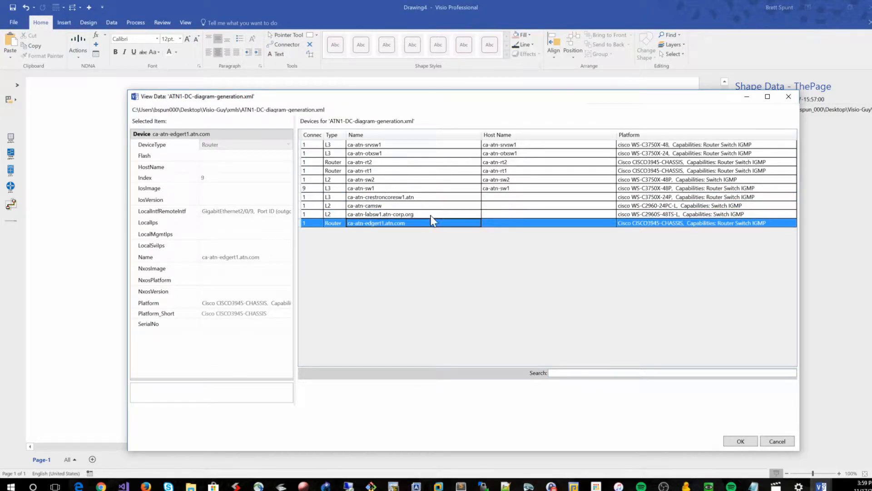
pyautogui.click(434, 198)
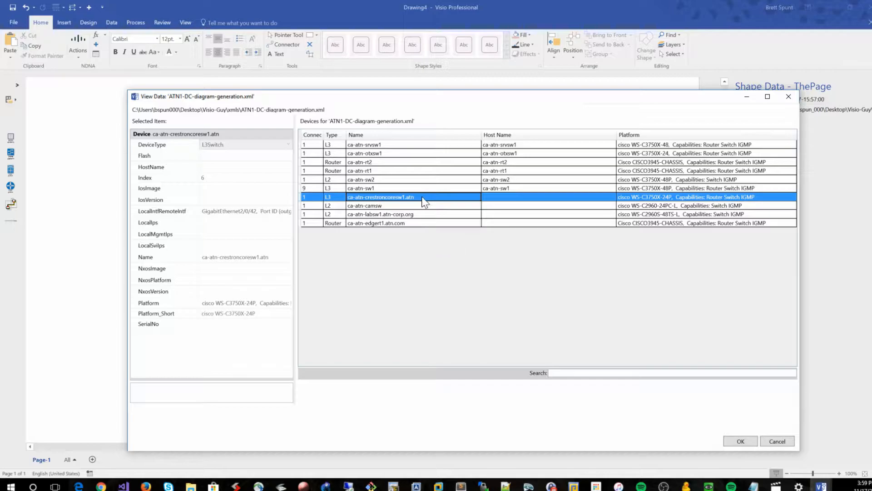
pyautogui.click(454, 206)
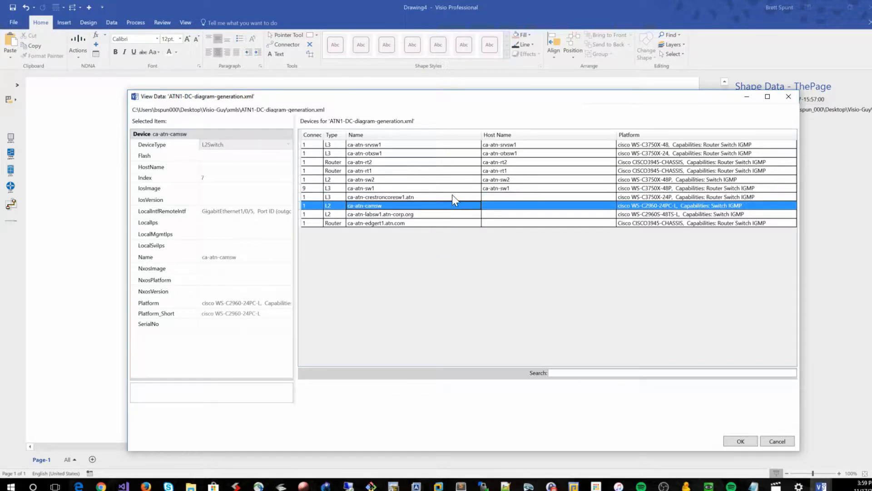
pyautogui.click(452, 198)
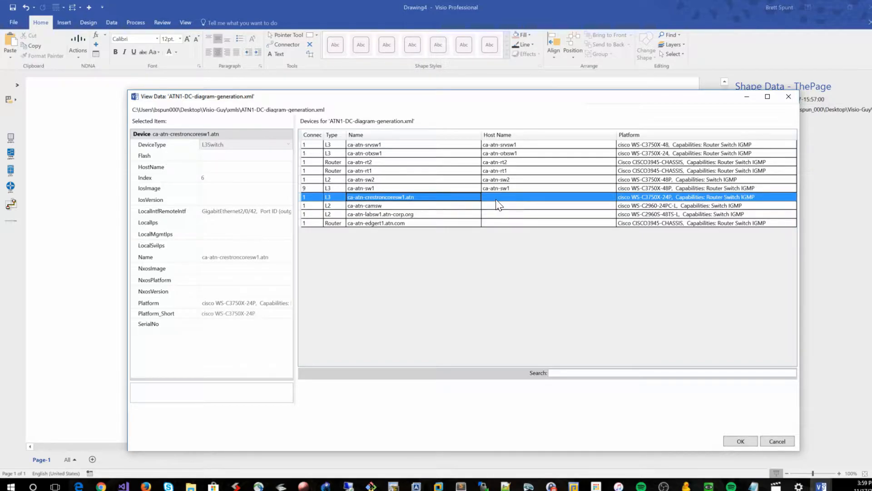
pyautogui.click(498, 200)
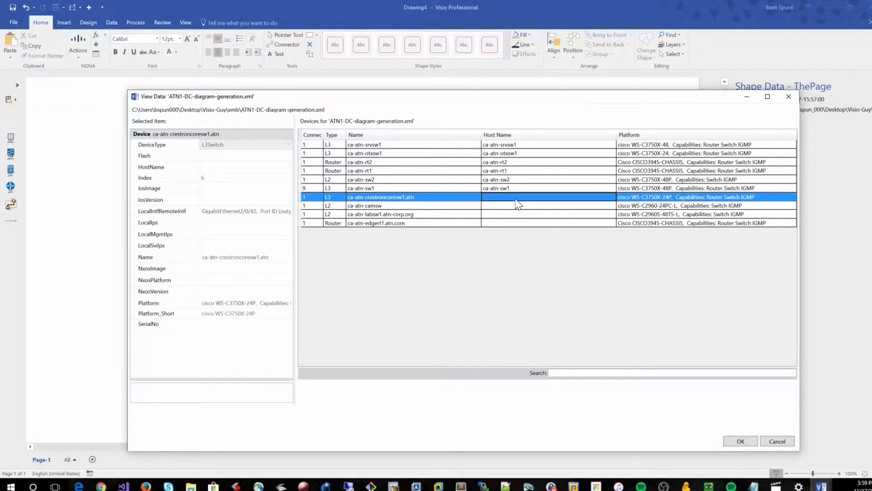
pyautogui.click(518, 207)
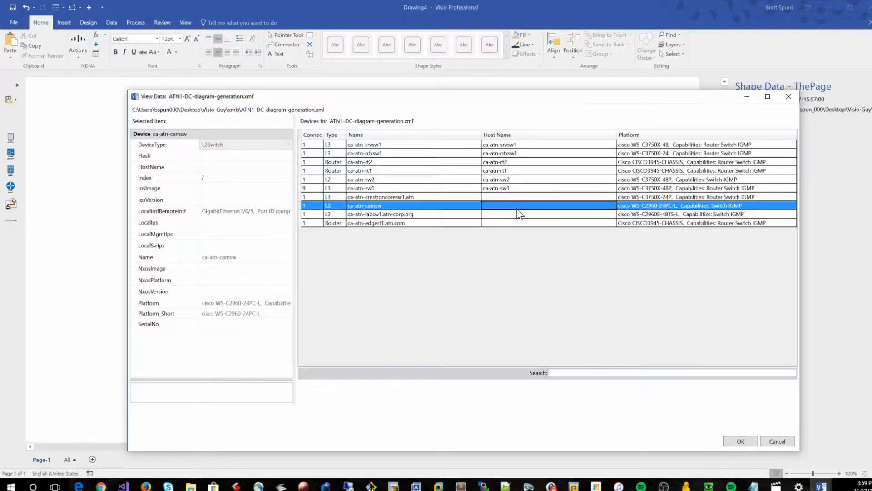
pyautogui.click(508, 214)
pyautogui.click(515, 223)
pyautogui.click(518, 215)
pyautogui.click(520, 203)
pyautogui.click(526, 197)
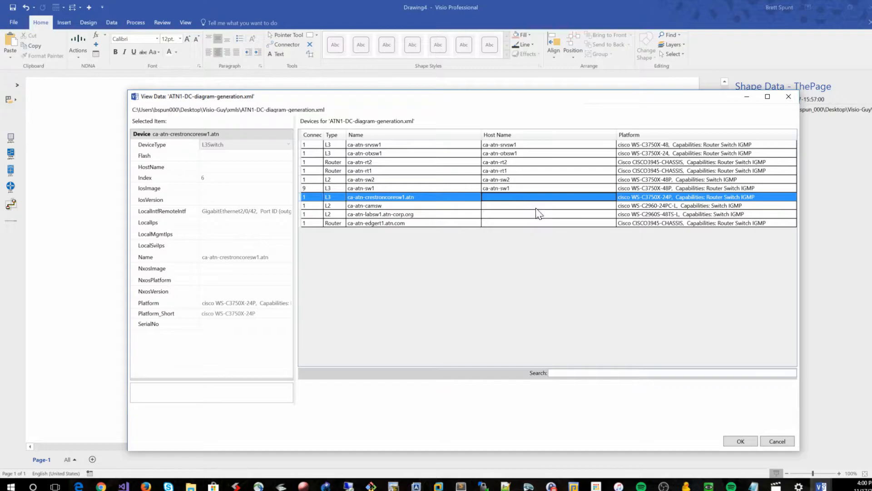
pyautogui.click(410, 198)
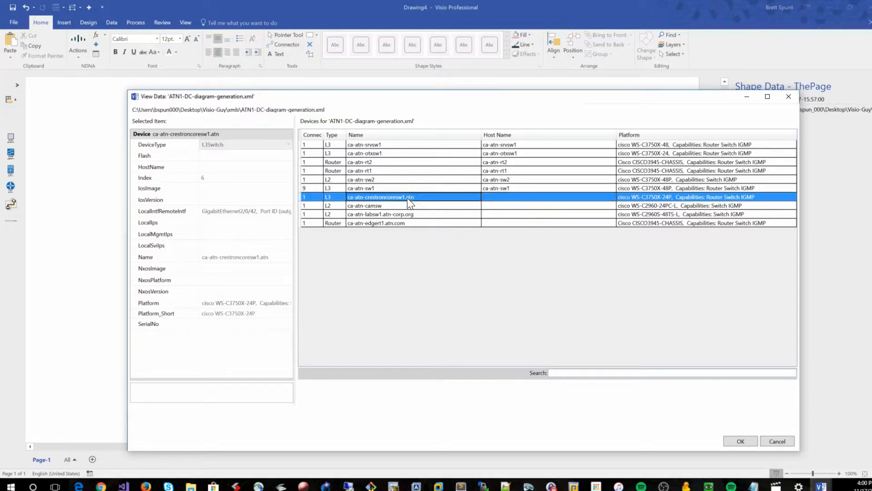
pyautogui.click(407, 205)
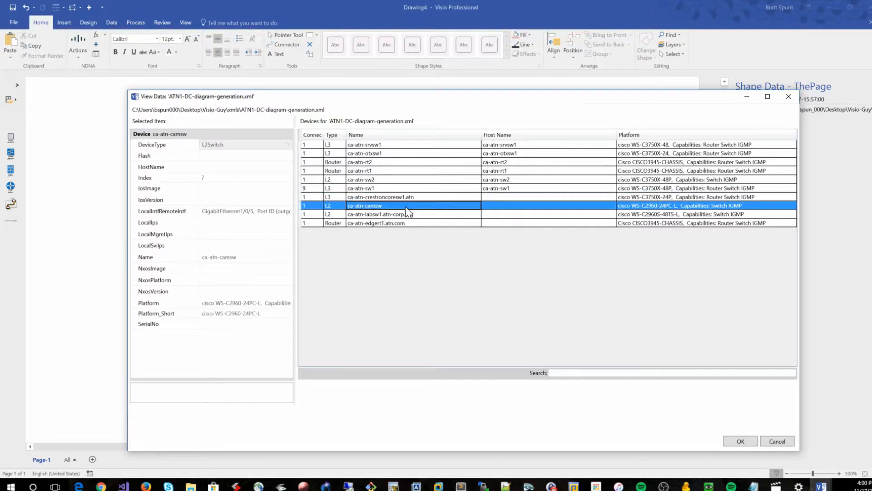
pyautogui.click(383, 223)
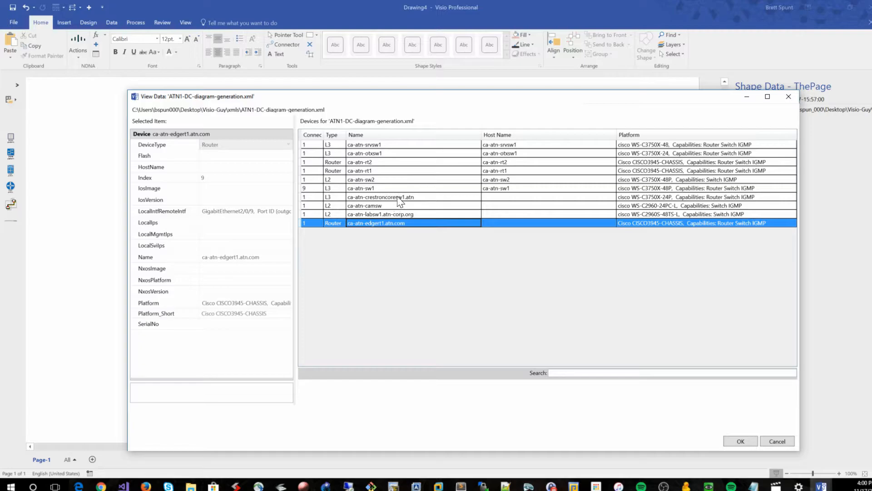
pyautogui.click(399, 197)
pyautogui.click(391, 206)
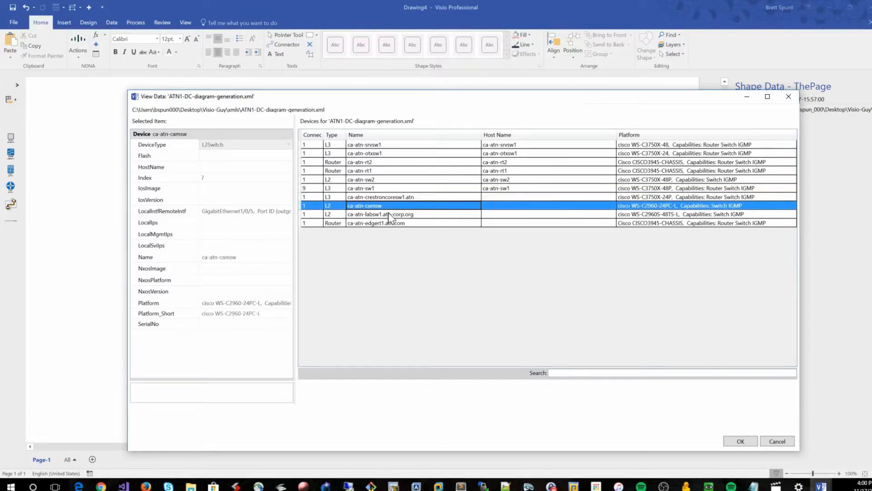
pyautogui.click(389, 215)
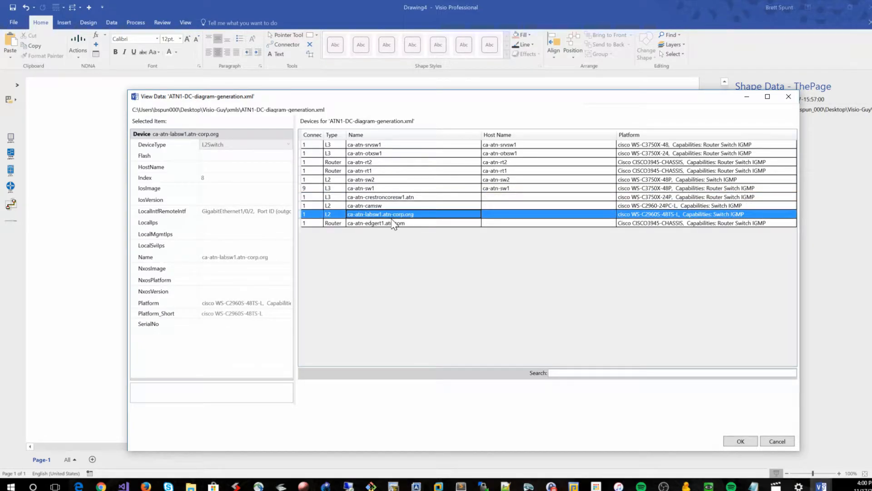
pyautogui.click(406, 198)
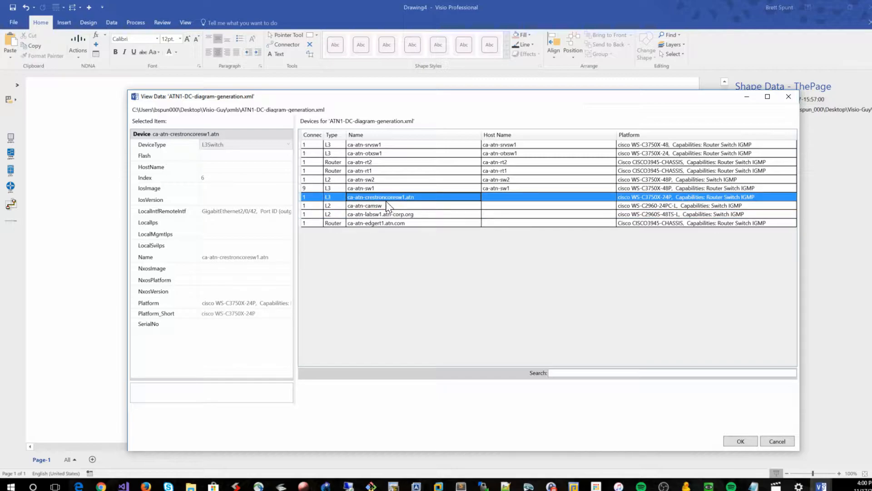
pyautogui.click(389, 206)
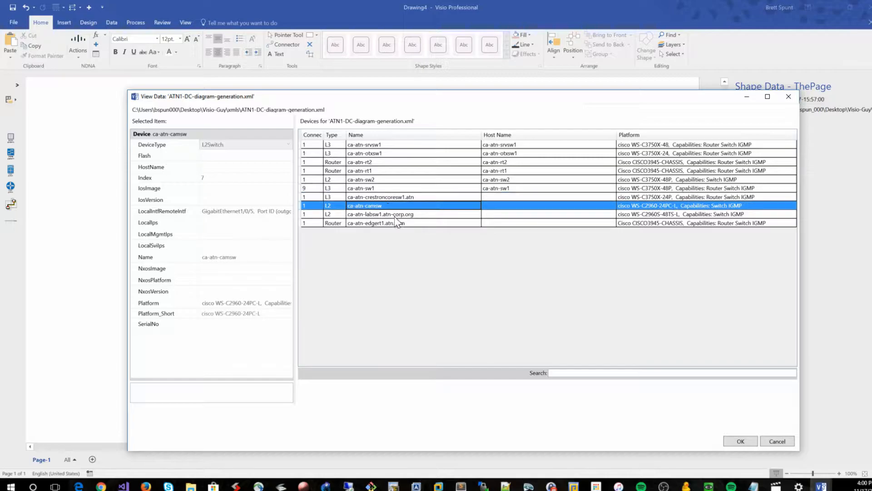
pyautogui.click(400, 214)
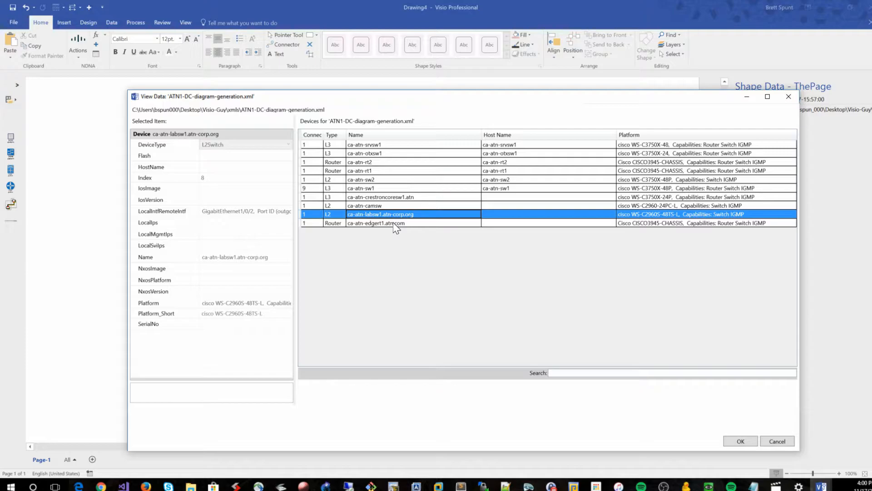
pyautogui.click(393, 222)
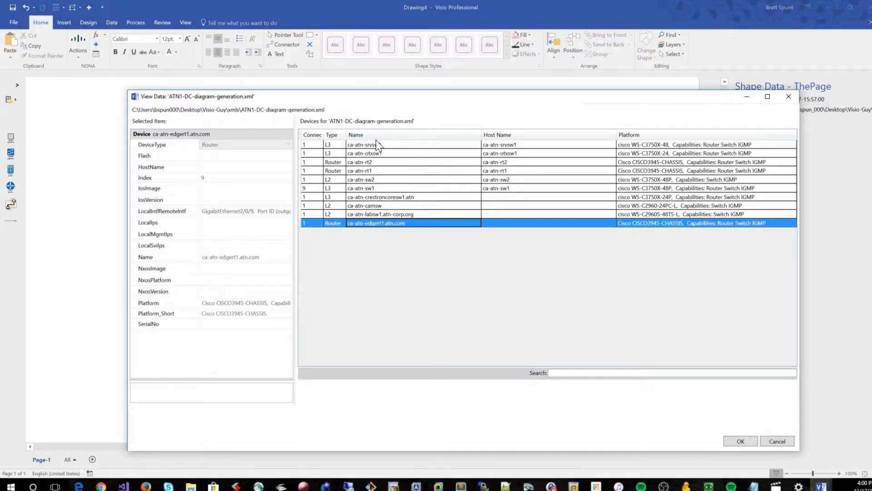
# Step through each device row from ca-atn-srvsw1 downward to examine its properties
pyautogui.click(397, 198)
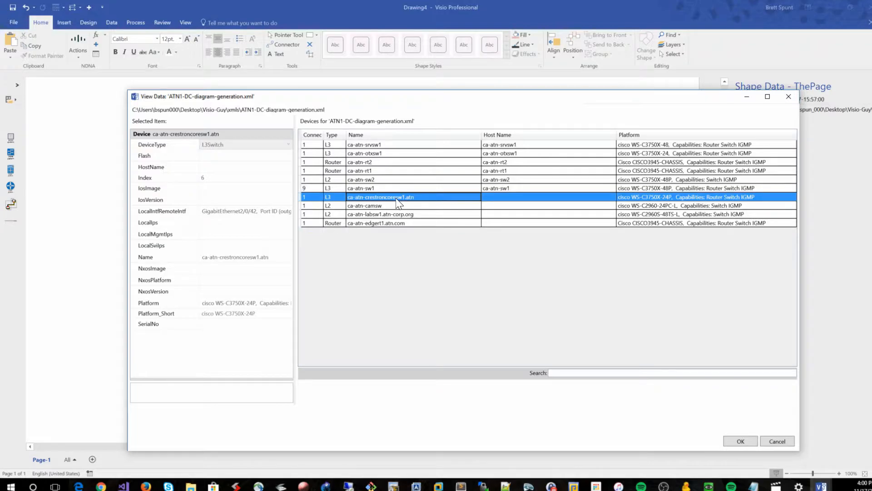
pyautogui.click(499, 147)
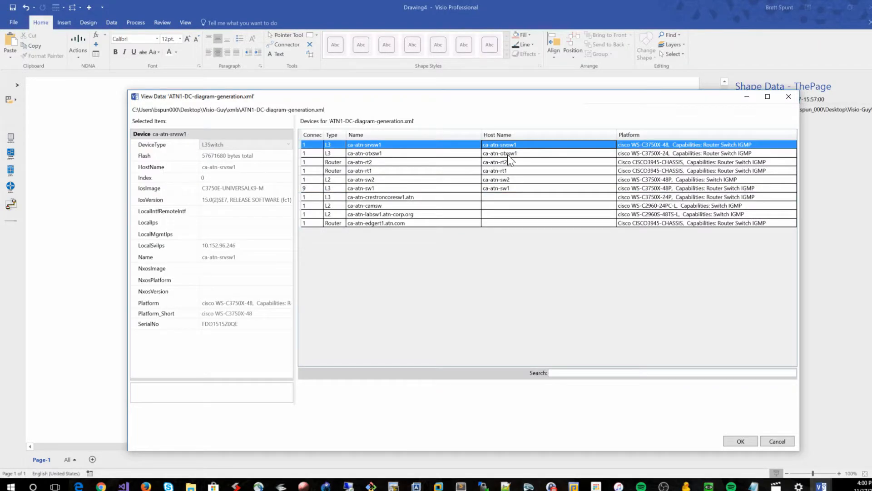
pyautogui.click(507, 156)
pyautogui.click(510, 163)
pyautogui.click(509, 171)
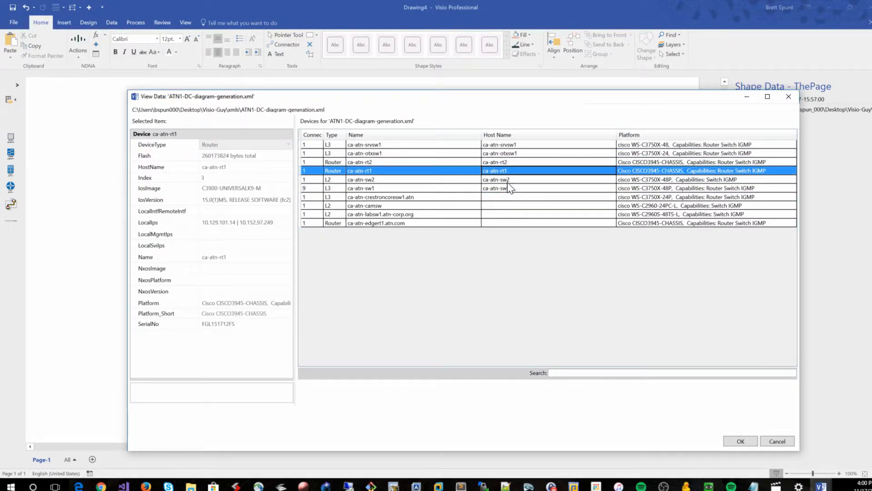
pyautogui.click(512, 182)
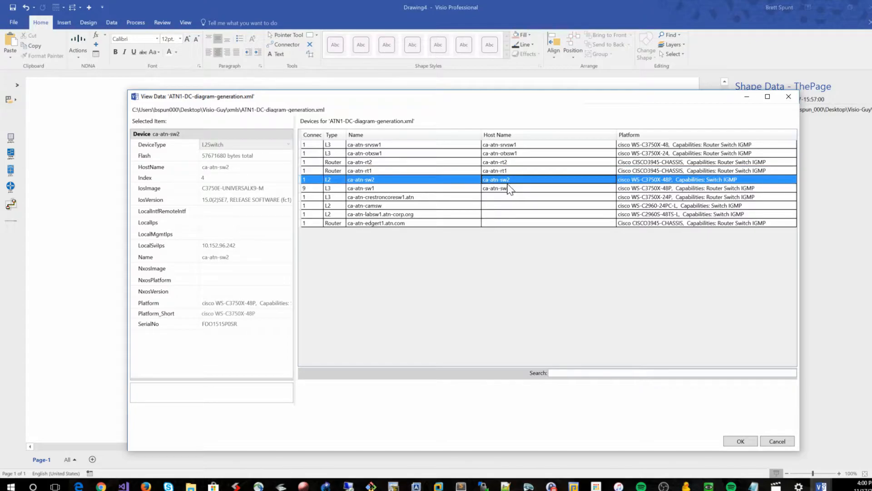
pyautogui.click(509, 189)
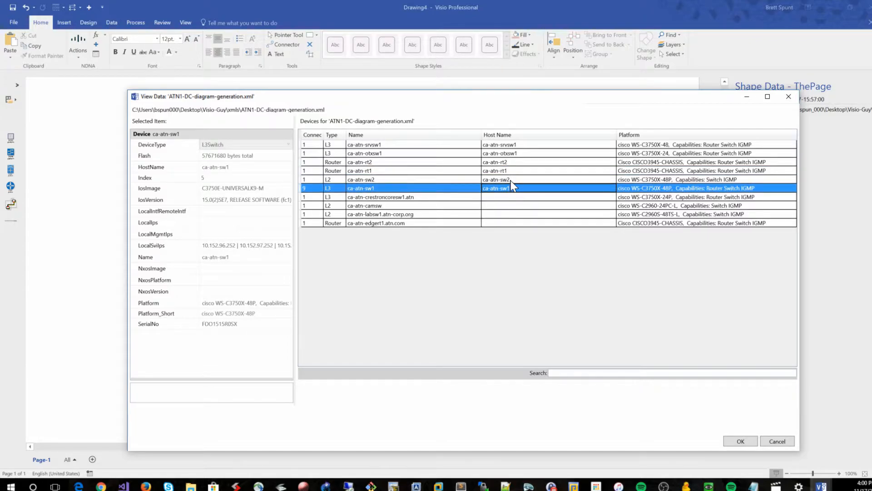
pyautogui.click(406, 199)
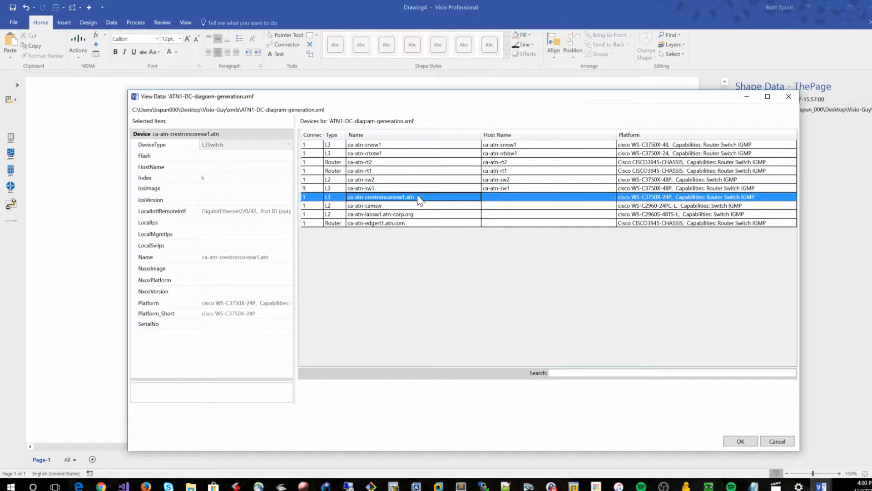
pyautogui.click(400, 213)
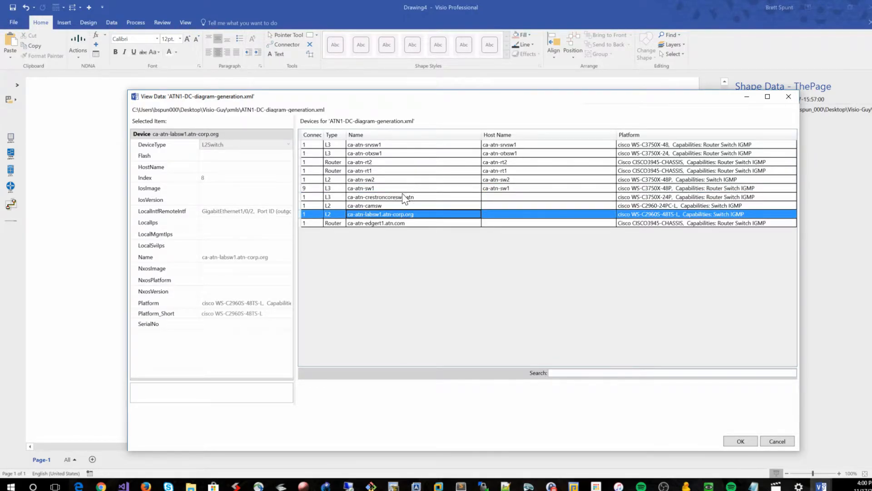
pyautogui.click(400, 222)
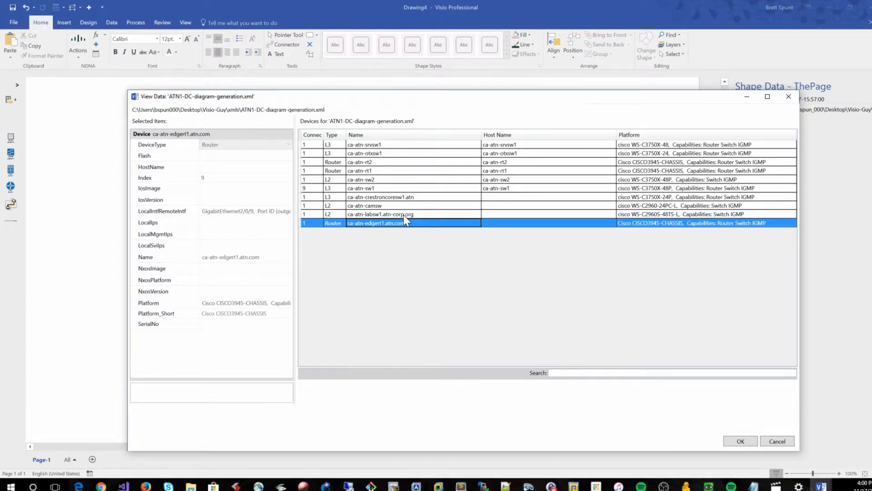
pyautogui.click(404, 214)
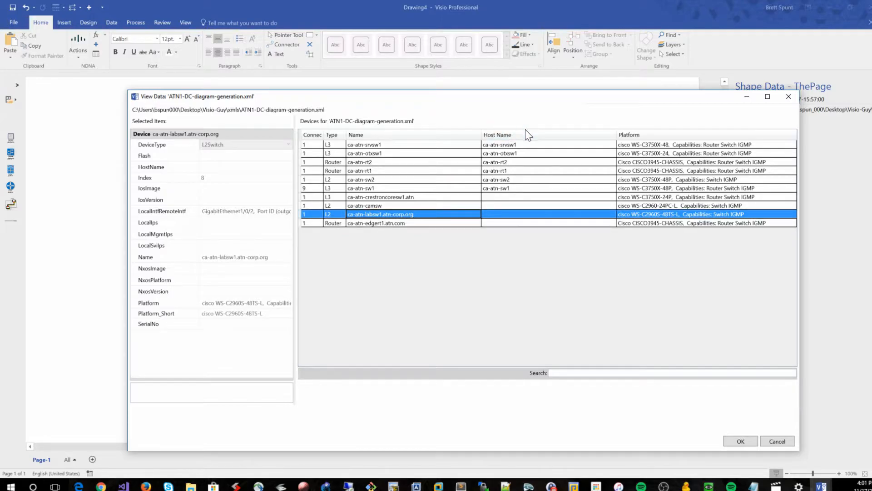
pyautogui.click(498, 144)
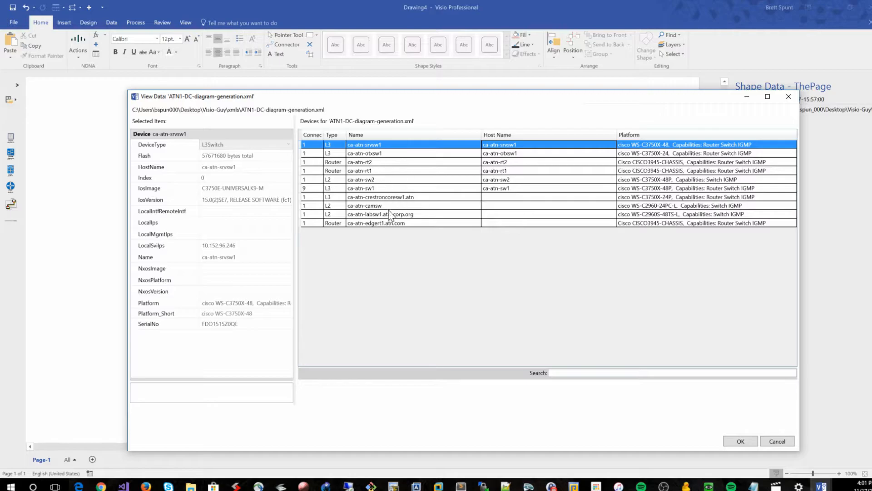
pyautogui.click(521, 154)
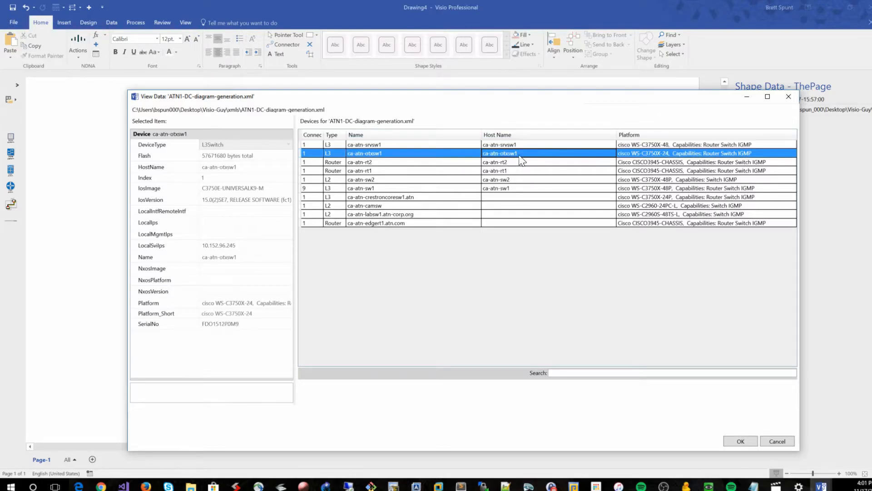
# Step through the device rows ca-atn-otbsw1, ca-atn-crestroncoresw1.atn, ca-atn-srvsw1, ca-atn-rt2 and ca-atn-sw1 to compare their properties
pyautogui.click(439, 143)
pyautogui.click(422, 155)
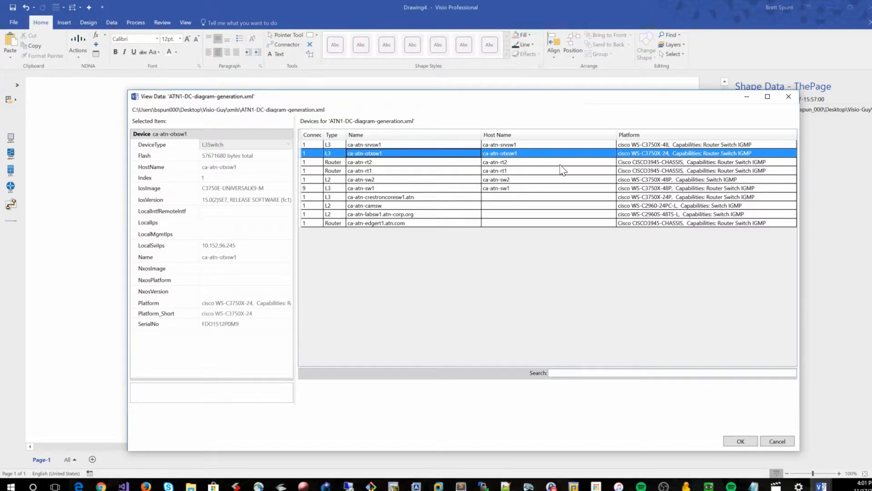
pyautogui.click(510, 198)
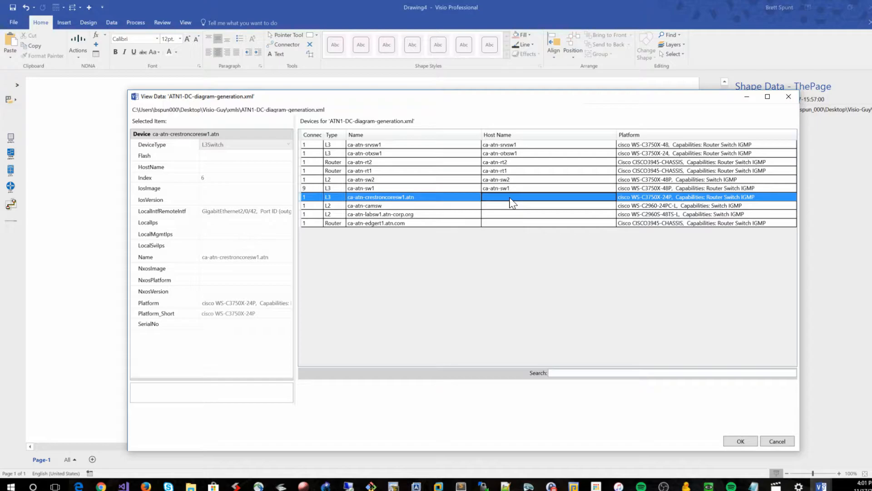
pyautogui.click(518, 145)
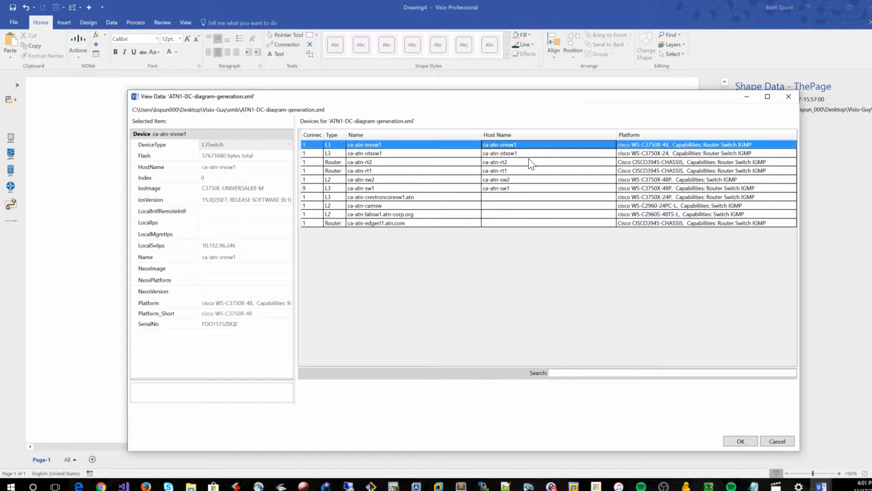
pyautogui.press('Down')
pyautogui.press('Down')
pyautogui.press('Down')
pyautogui.press('Down')
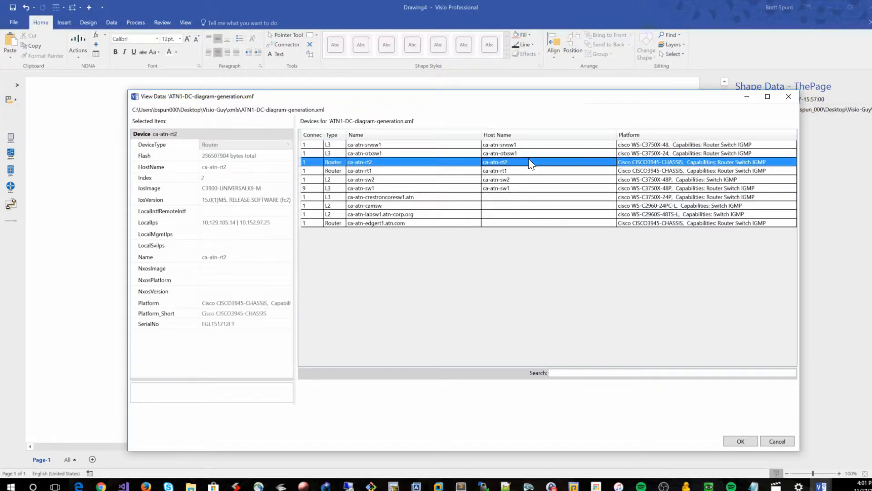
pyautogui.press('Down')
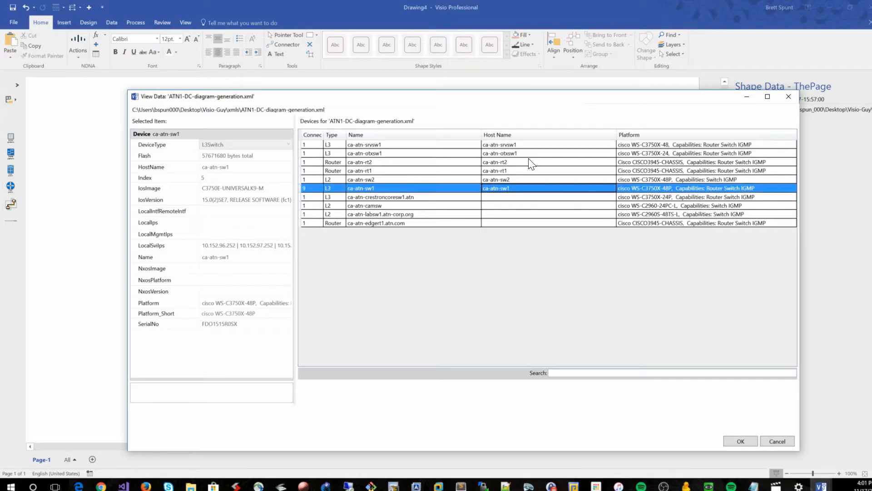
pyautogui.press('Up')
pyautogui.press('Up')
pyautogui.press('Up')
pyautogui.press('Up')
pyautogui.press('Up')
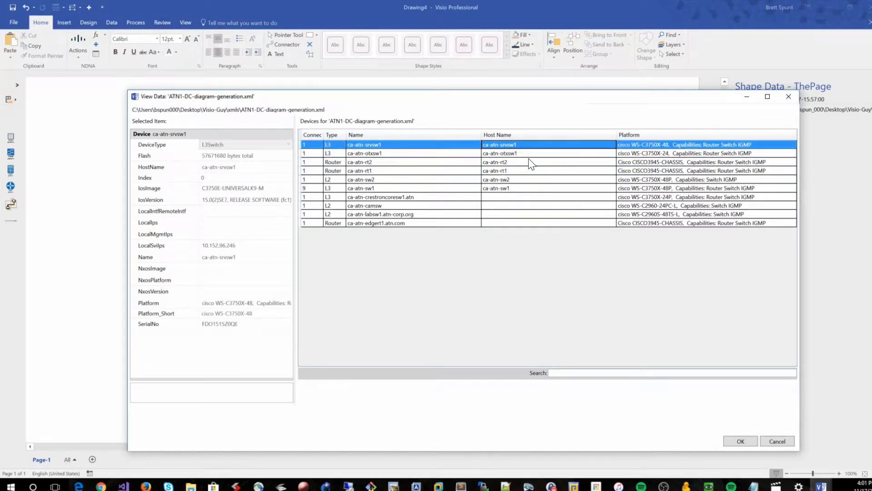
# Compare the ca-atn-crestroncoresw1.atn and ca-atn-sw1 rows back and forth, then close the View Data dialog
pyautogui.click(483, 197)
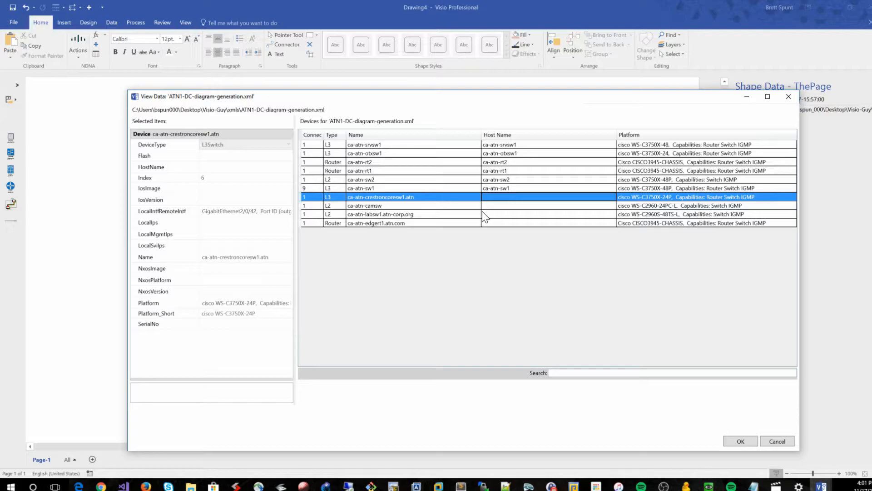
pyautogui.click(505, 186)
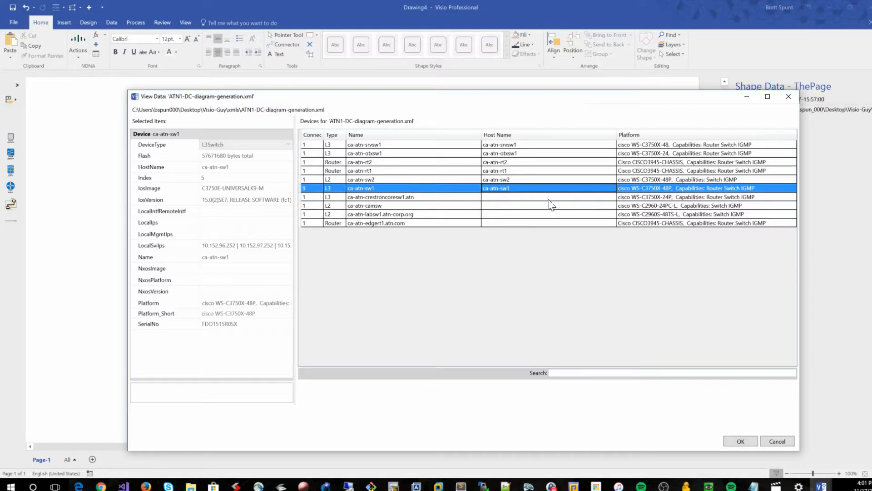
pyautogui.click(434, 199)
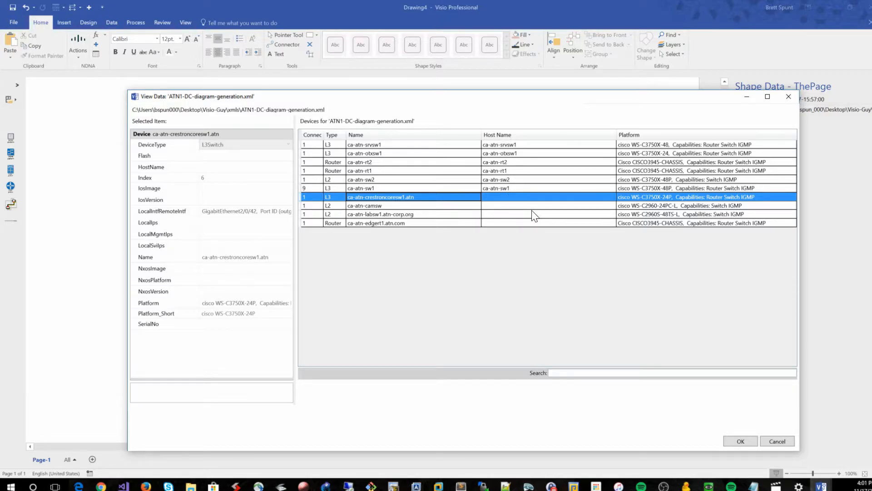
pyautogui.click(545, 190)
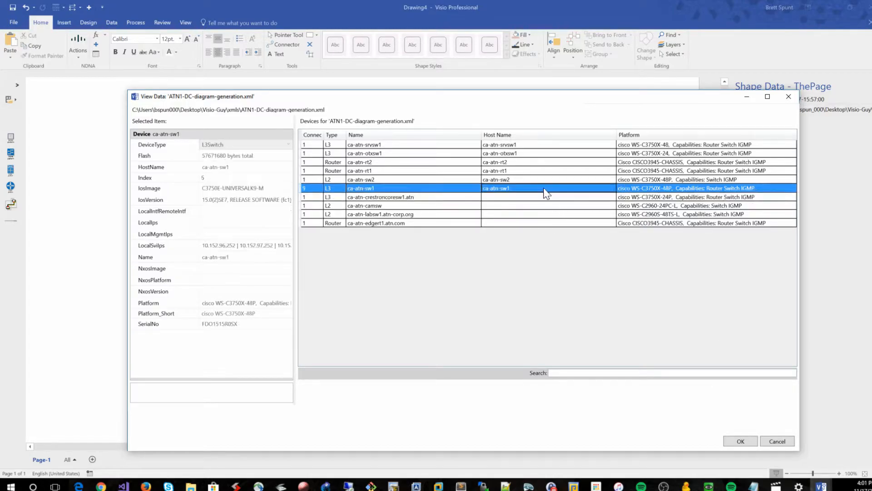
pyautogui.click(772, 439)
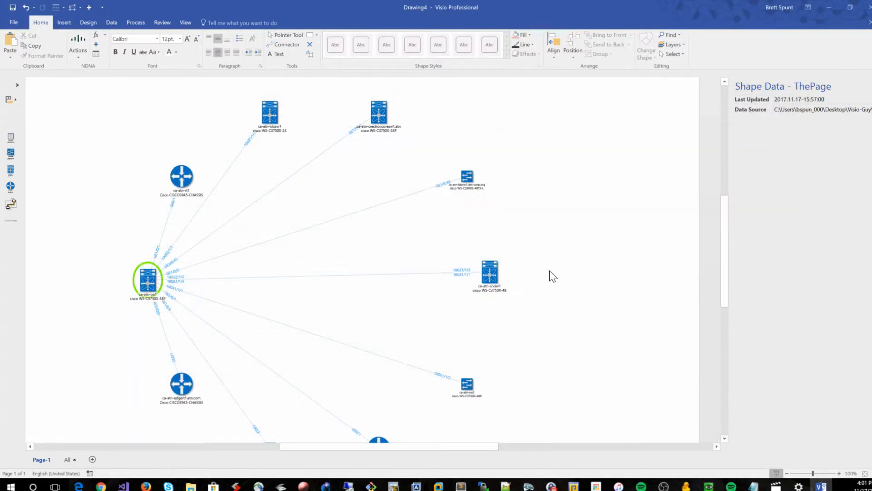
# Inspect the shape data of the ca-atn-camsw and ca-atn-sw1 shapes in the diagram
pyautogui.scroll(-2, 551, 275)
pyautogui.scroll(-2, 364, 309)
pyautogui.scroll(3, 364, 309)
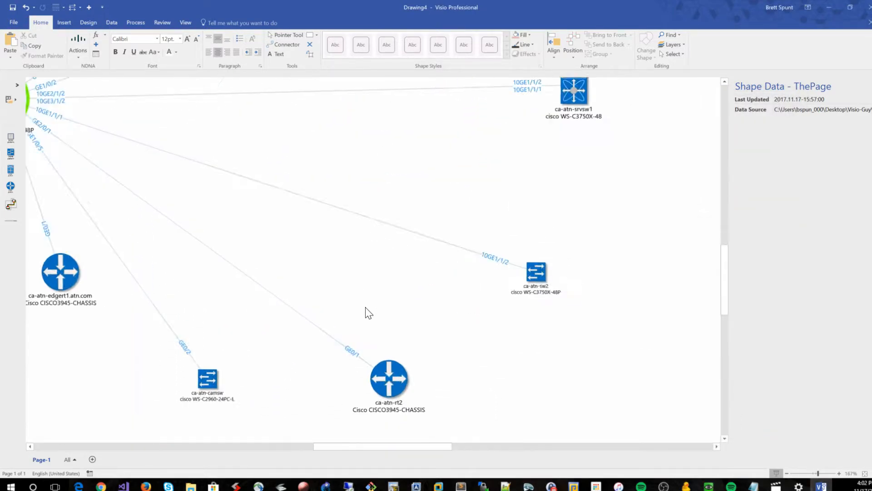
pyautogui.click(207, 378)
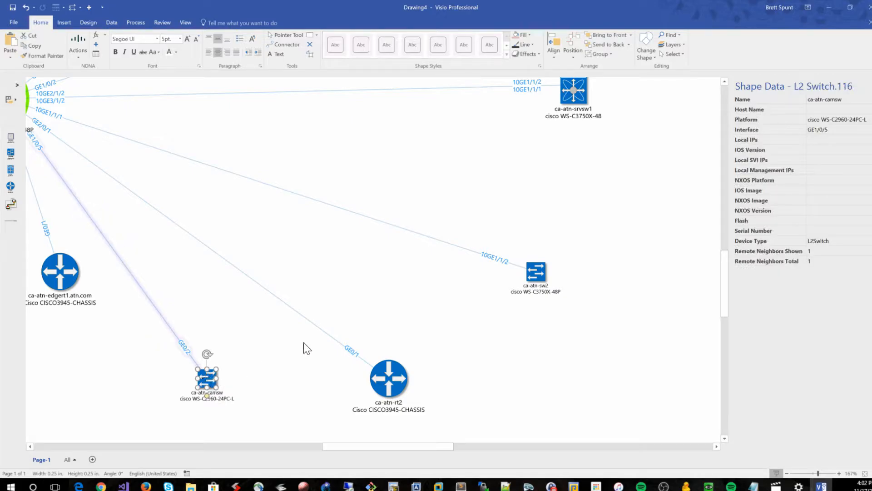
pyautogui.hscroll(-3, 331, 331)
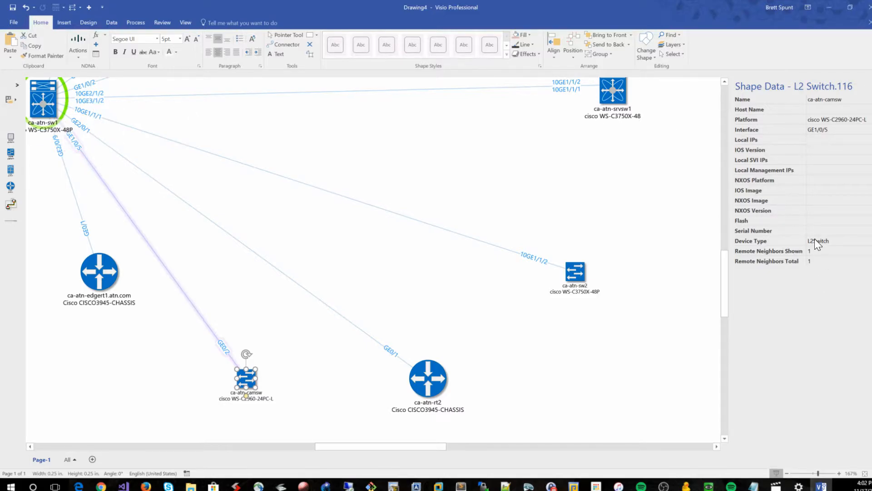
pyautogui.scroll(1, 318, 298)
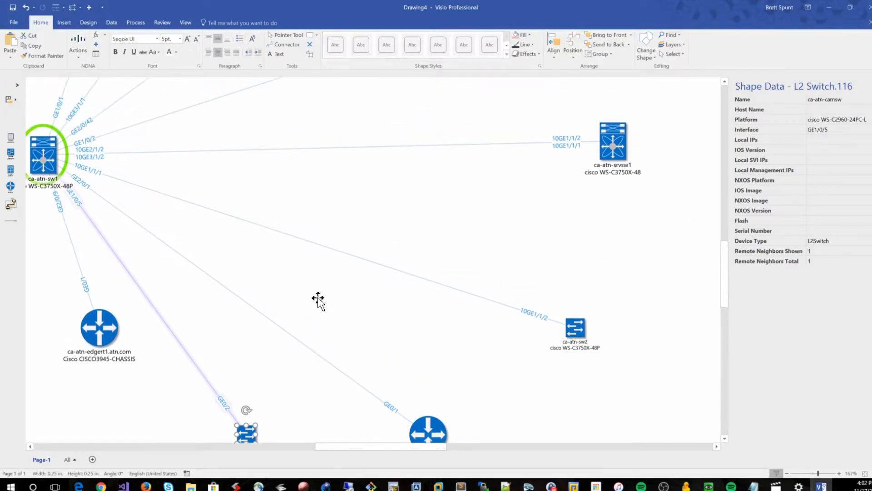
pyautogui.click(43, 158)
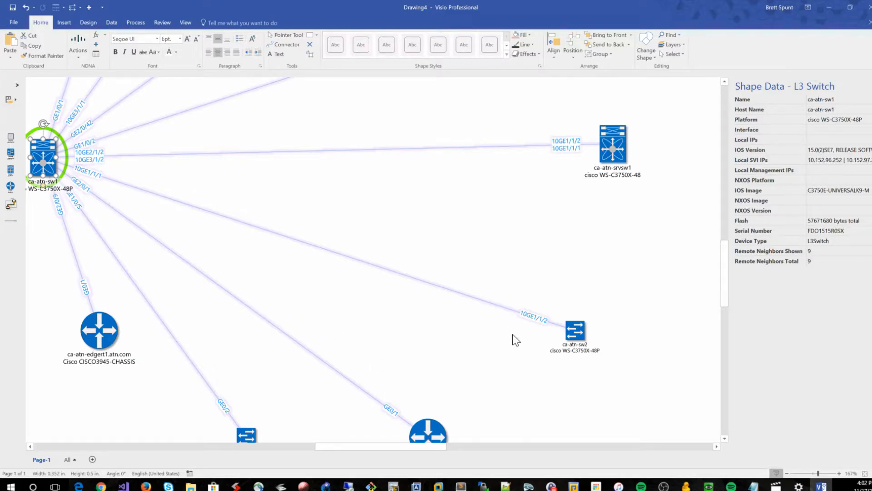
# Examine the ca-atn-sw1 shape data fields, from Local IPs and Local SVI IPs through the management and NXOS fields
pyautogui.scroll(2, 522, 323)
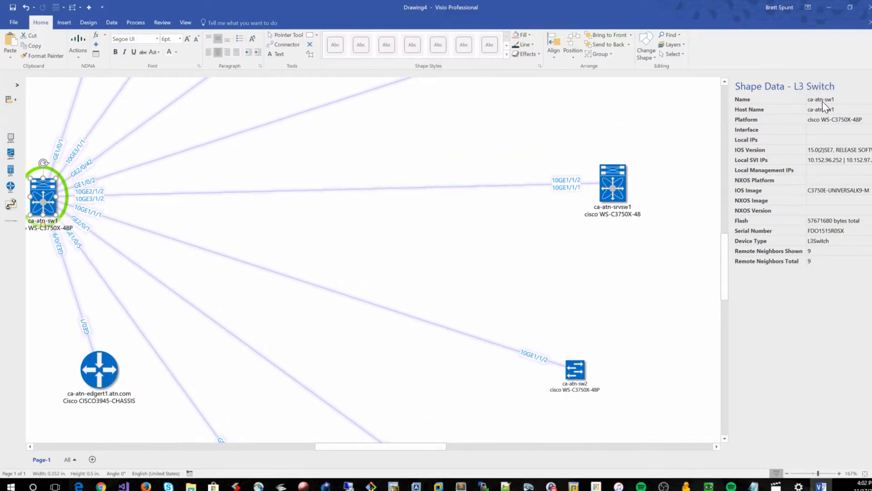
pyautogui.hscroll(-2, 627, 186)
pyautogui.hscroll(-1, 656, 172)
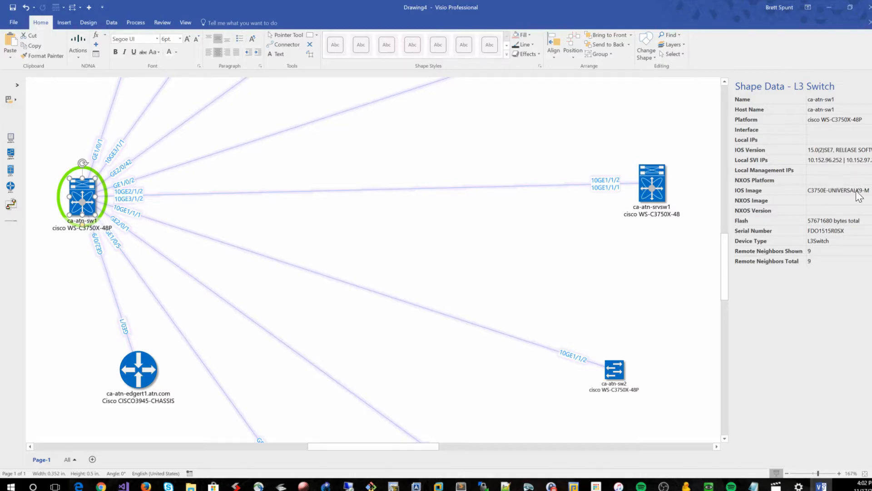
pyautogui.click(825, 137)
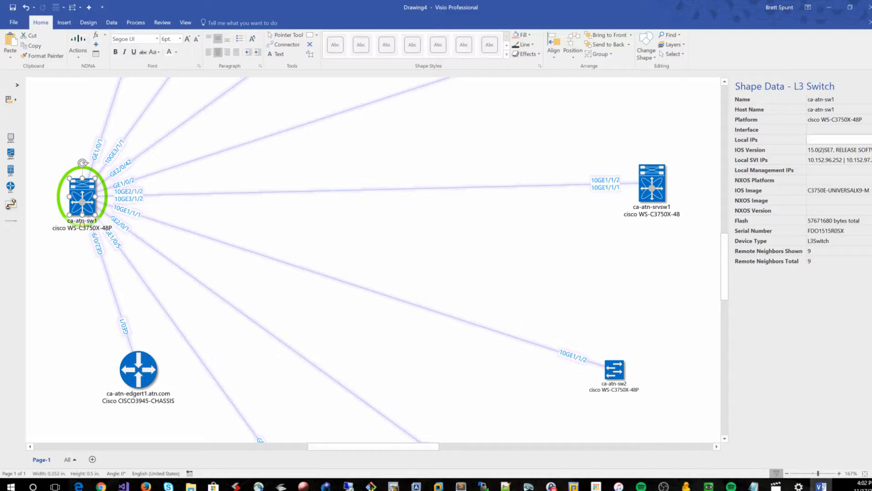
pyautogui.click(824, 160)
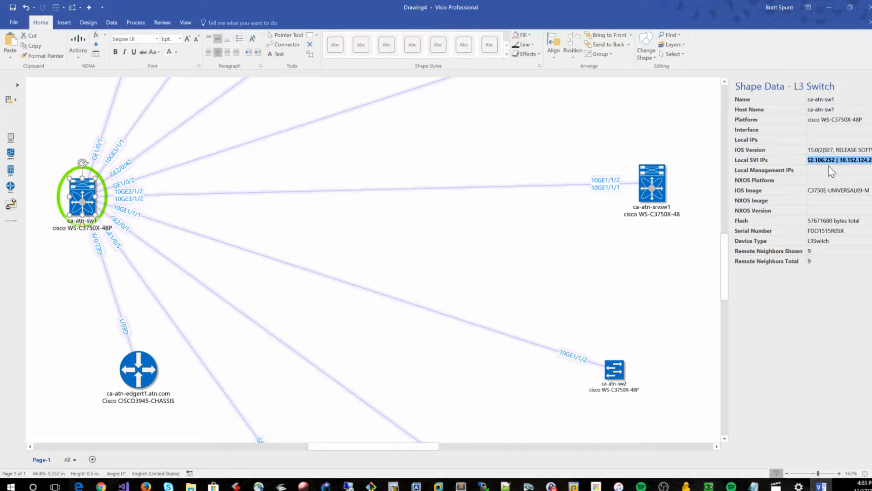
pyautogui.press('Tab')
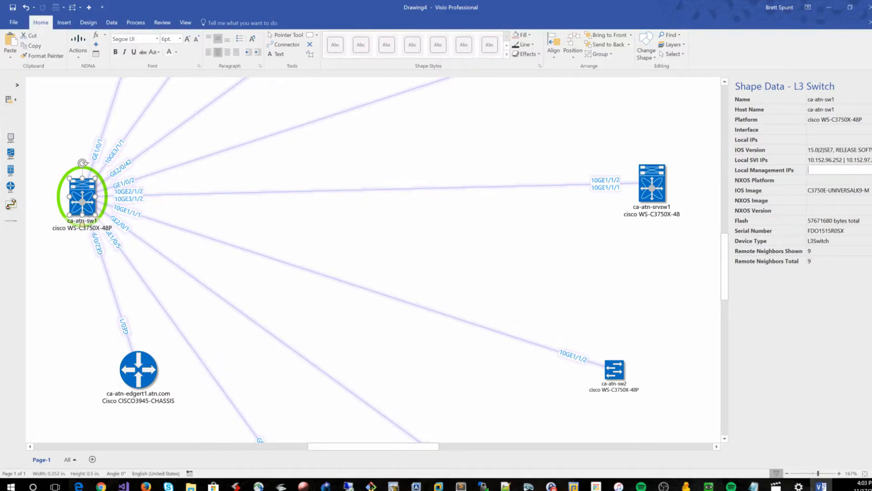
pyautogui.click(824, 183)
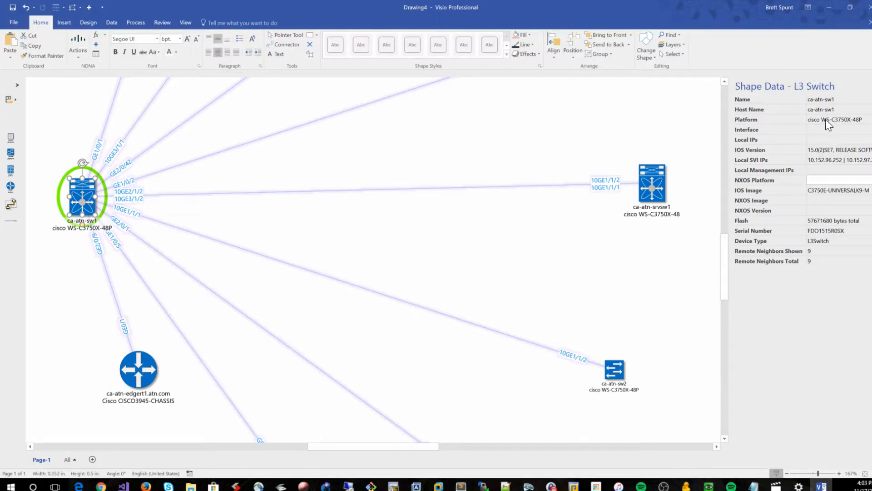
pyautogui.press('Tab')
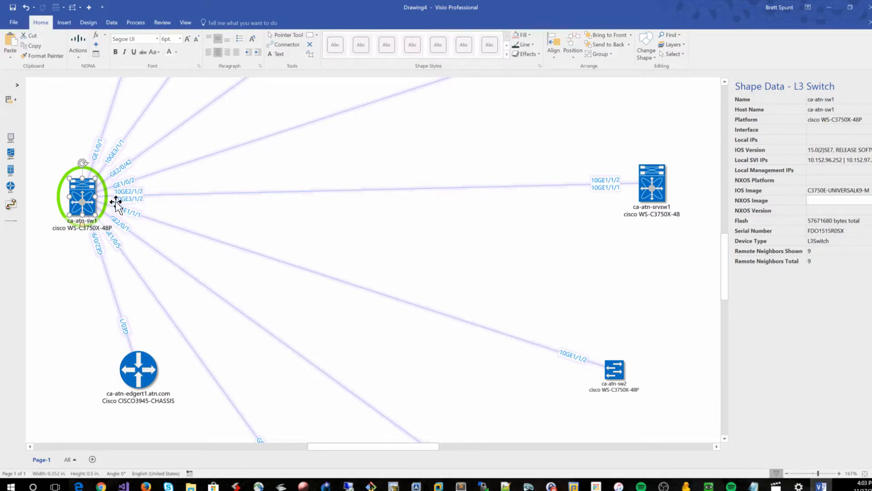
# Inspect the shape data of the ca-atn-sw2 and ca-atn-edgert1.atn.com shapes
pyautogui.click(610, 370)
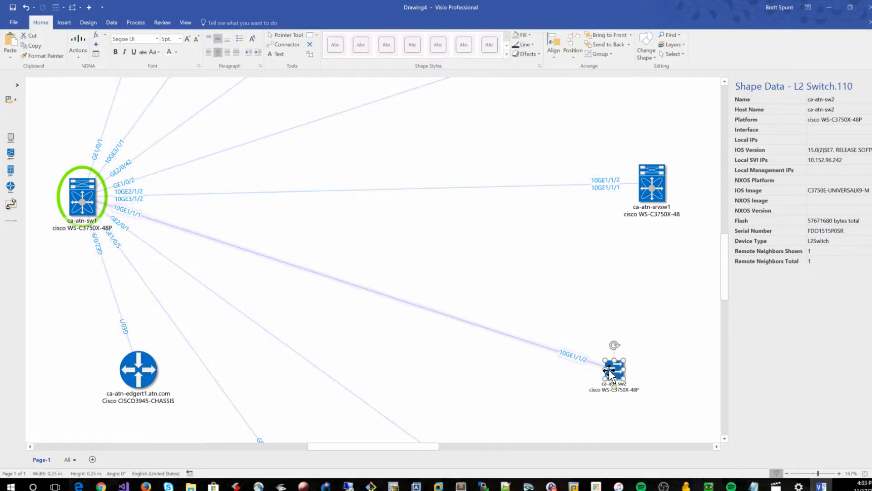
pyautogui.click(151, 369)
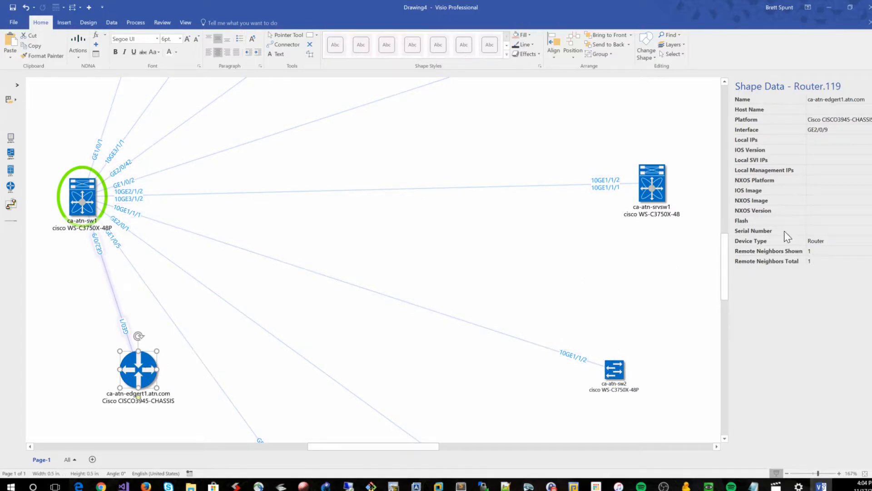
# Move the ca-atn-srvsw1 shape slightly down and to the right
pyautogui.scroll(4, 632, 327)
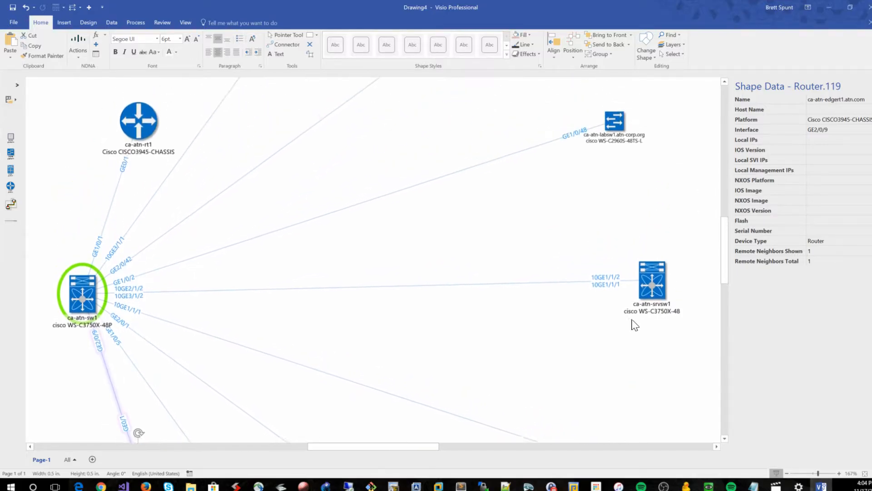
pyautogui.click(646, 287)
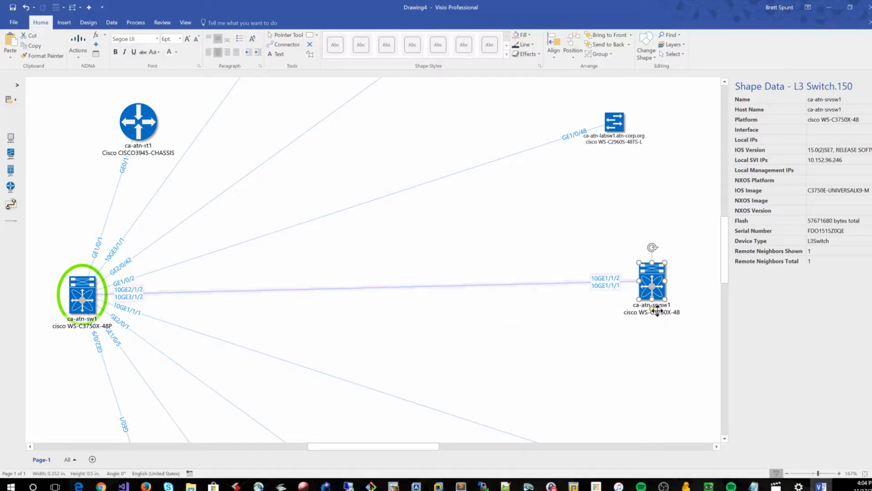
pyautogui.moveTo(661, 285); pyautogui.dragTo(665, 292)
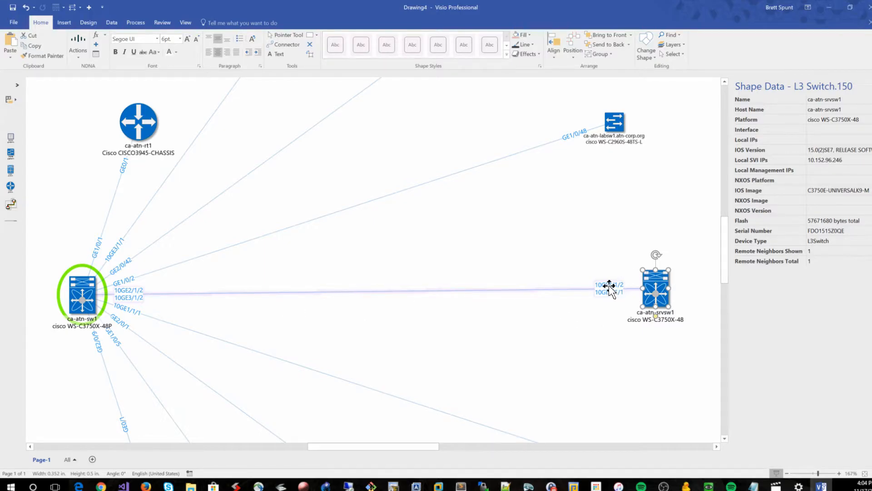
pyautogui.moveTo(609, 286)
pyautogui.click(601, 337)
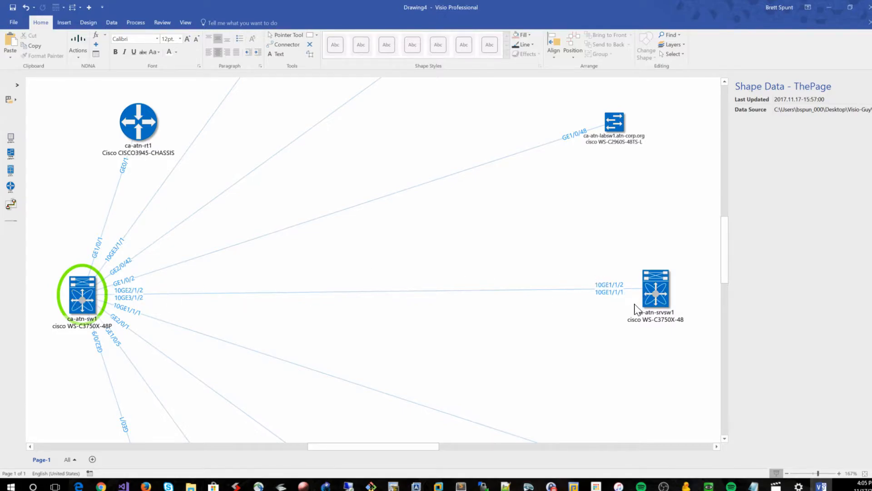
# Examine the Remote Neighbors Shown and Remote Neighbors Total fields of the ca-atn-srvsw1 shape
pyautogui.click(661, 301)
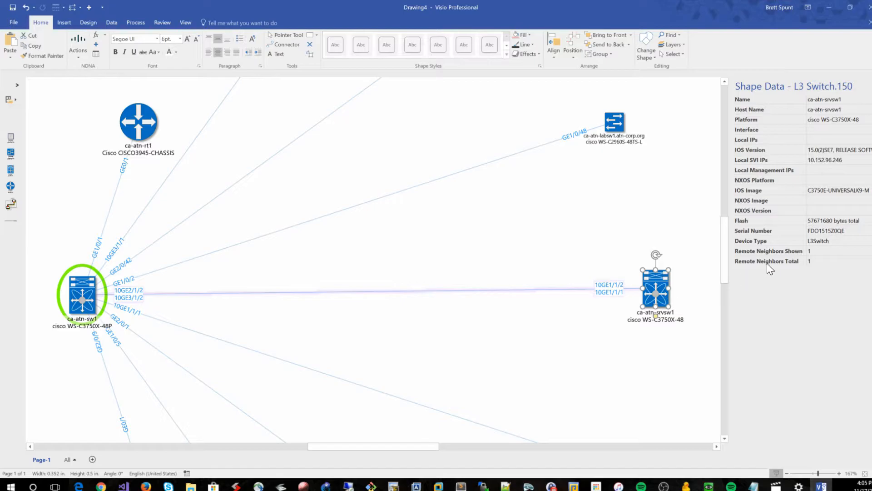
pyautogui.click(775, 251)
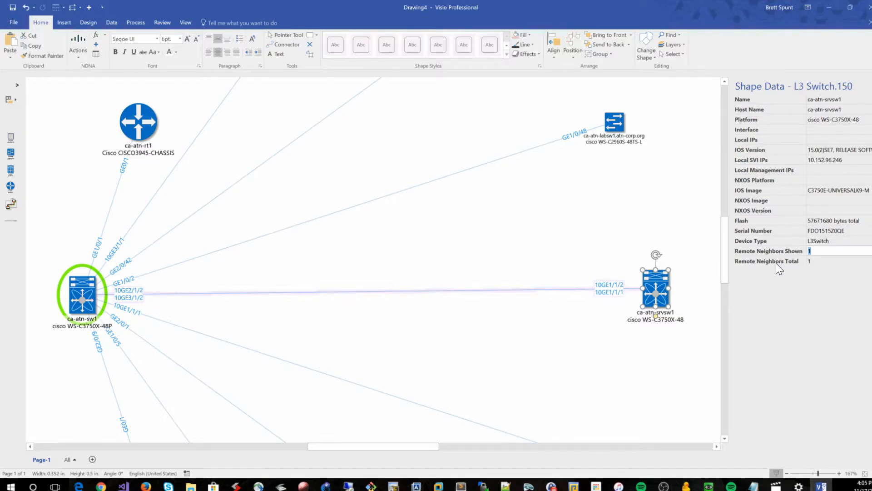
pyautogui.click(776, 263)
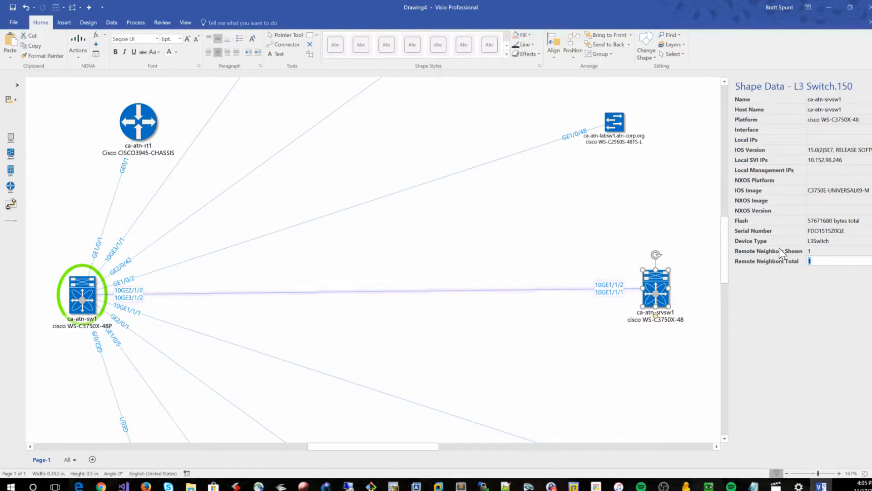
pyautogui.click(645, 258)
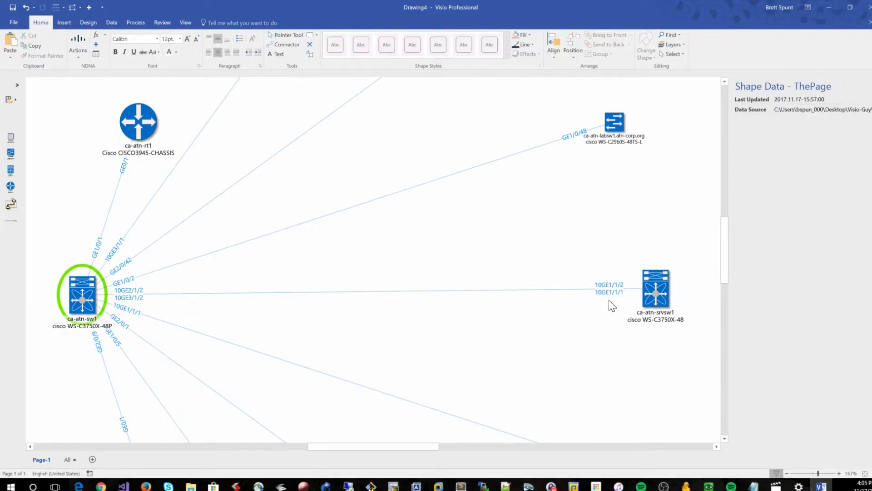
pyautogui.click(652, 295)
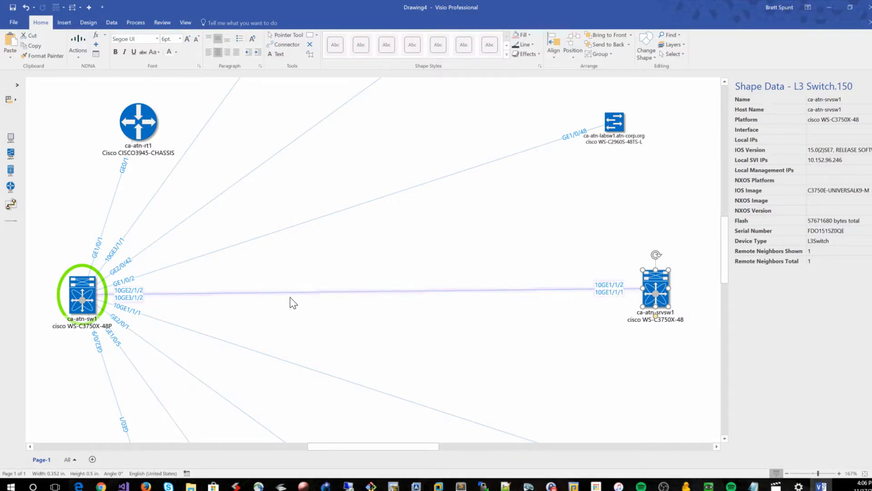
pyautogui.click(356, 256)
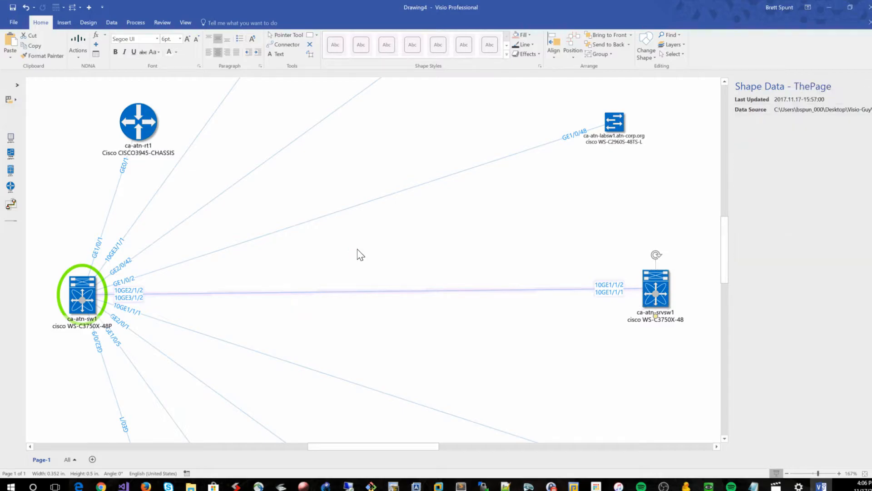
# Select the ca-atn-sw1 shape to review its shape data, zooming out to view the whole diagram and back in
pyautogui.click(78, 297)
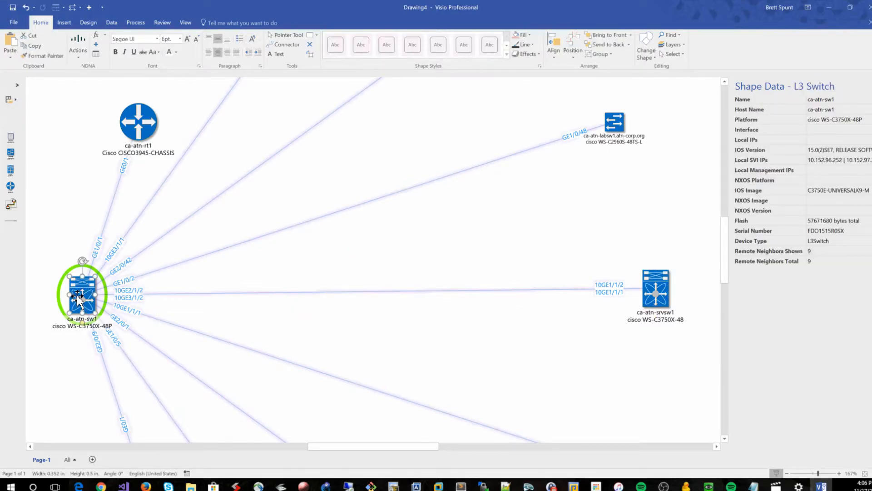
pyautogui.click(258, 317)
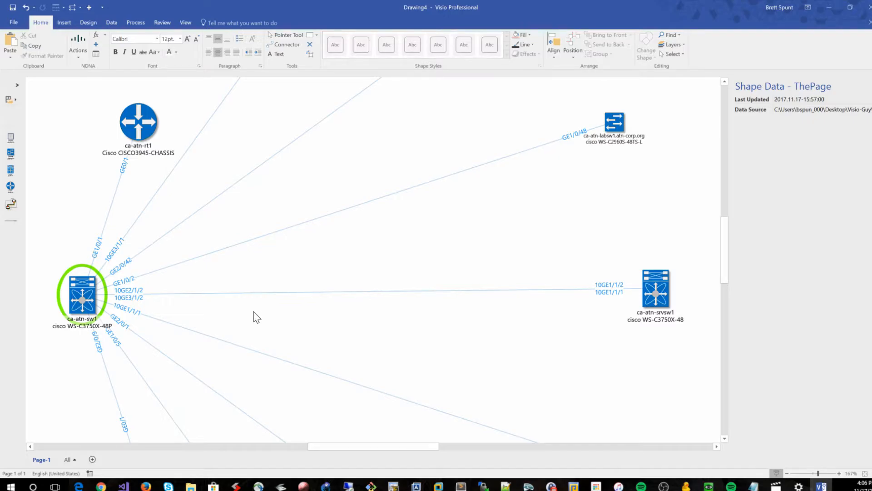
pyautogui.scroll(1, 283, 313)
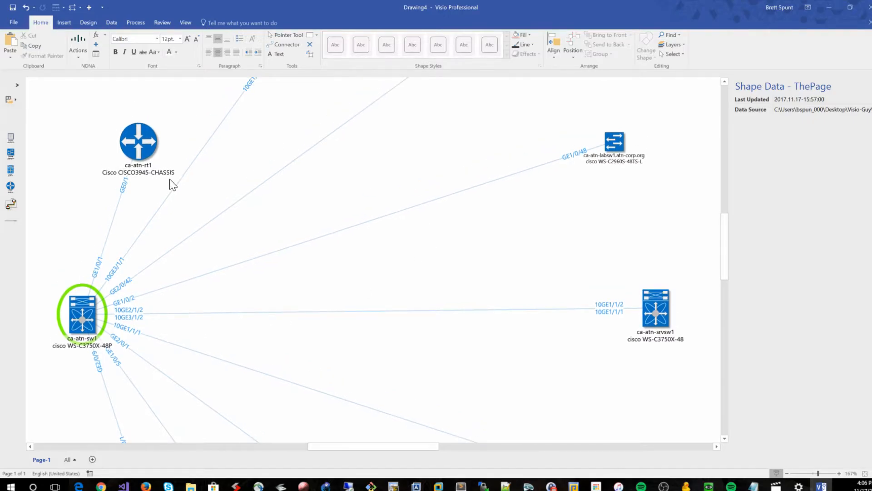
pyautogui.keyDown('ctrl'); pyautogui.scroll(-3, 185, 195); pyautogui.keyUp('ctrl')
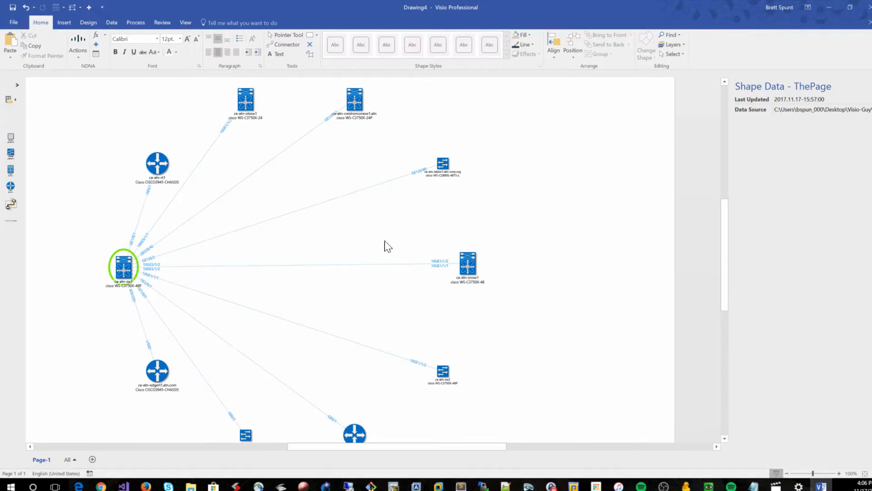
pyautogui.hscroll(-3, 384, 246)
pyautogui.keyDown('ctrl'); pyautogui.scroll(1, 388, 245); pyautogui.keyUp('ctrl')
pyautogui.click(220, 285)
pyautogui.keyDown('ctrl'); pyautogui.scroll(2, 220, 285); pyautogui.keyUp('ctrl')
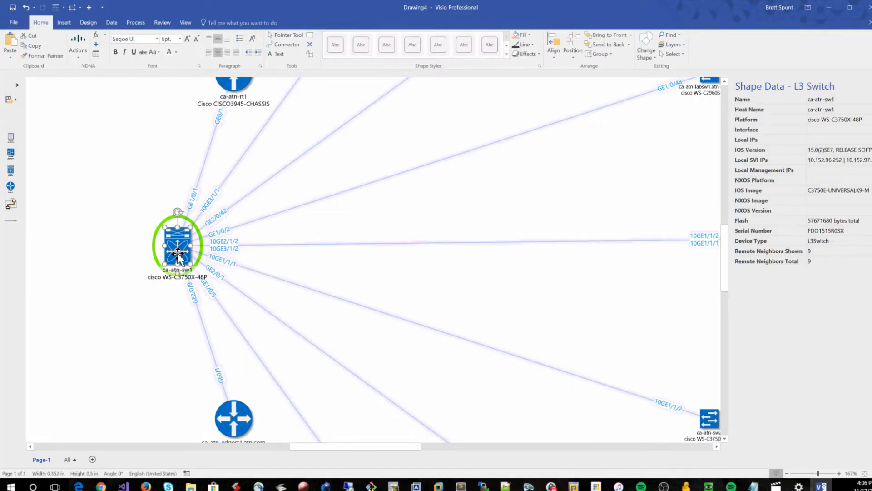
pyautogui.click(176, 290)
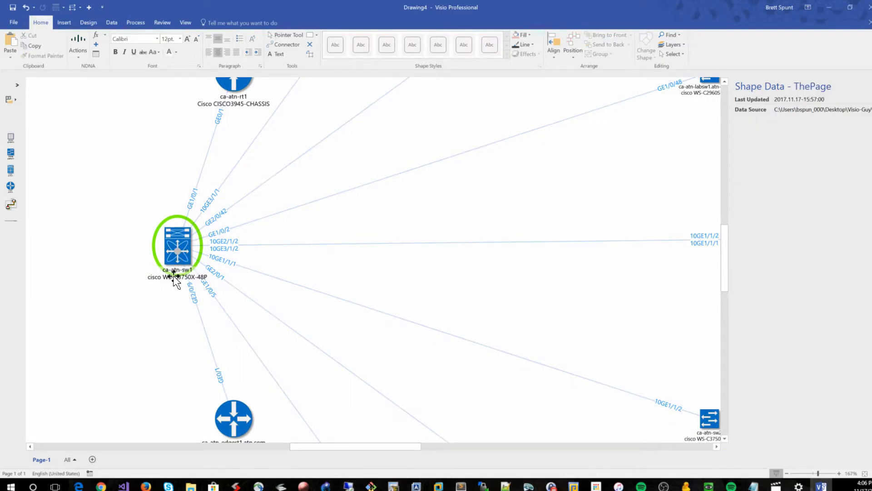
# Compare the shape data of the ca-atn-edgert1.atn.com router and the ca-atn-sw1 switch
pyautogui.hscroll(3, 170, 244)
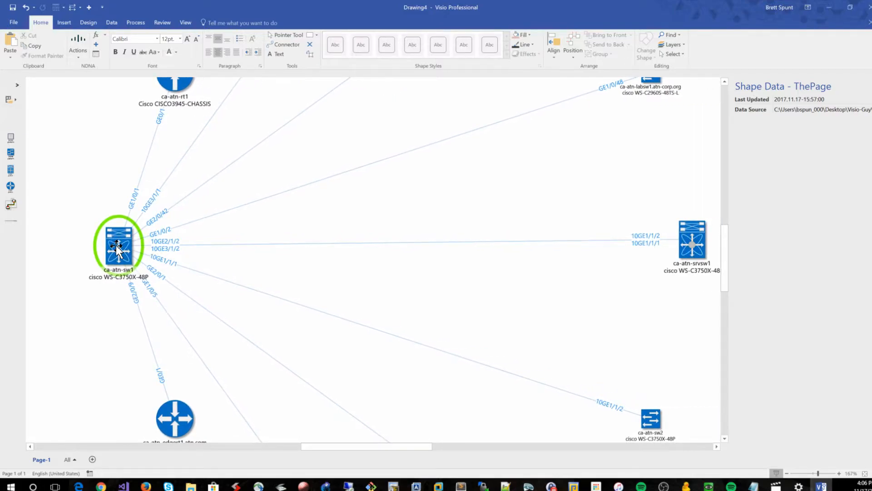
pyautogui.scroll(-3, 117, 254)
pyautogui.click(186, 357)
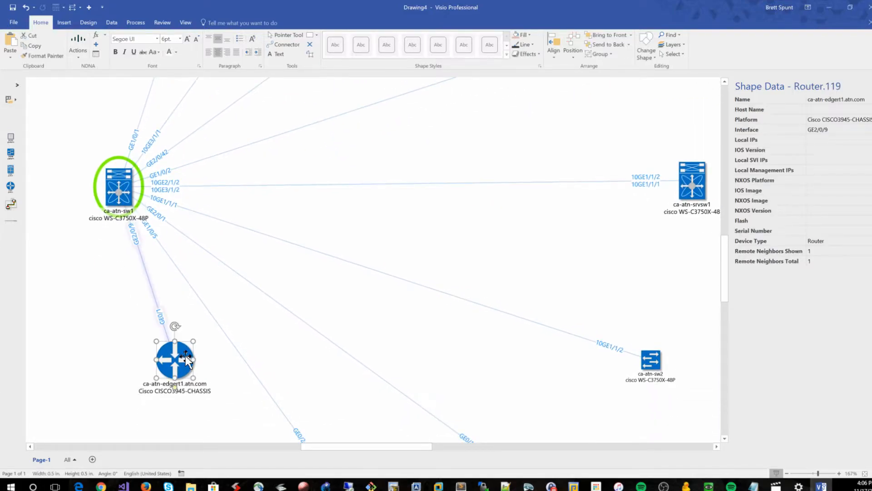
pyautogui.scroll(4, 176, 305)
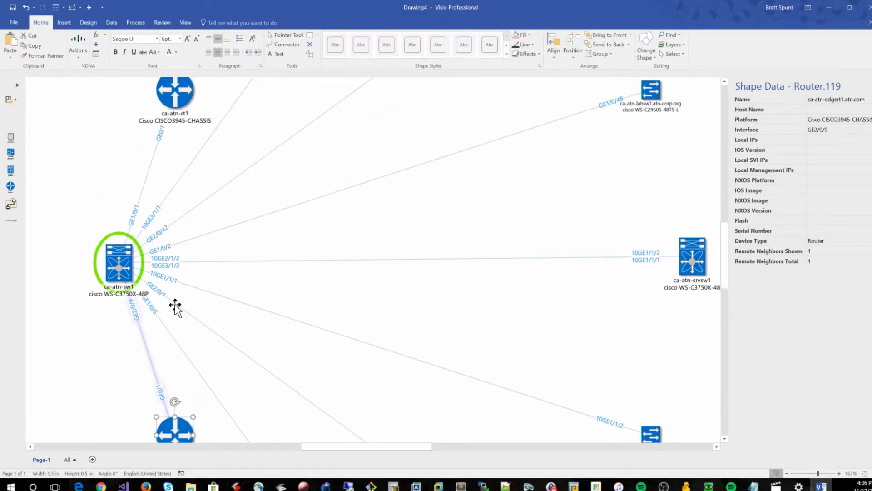
pyautogui.click(120, 273)
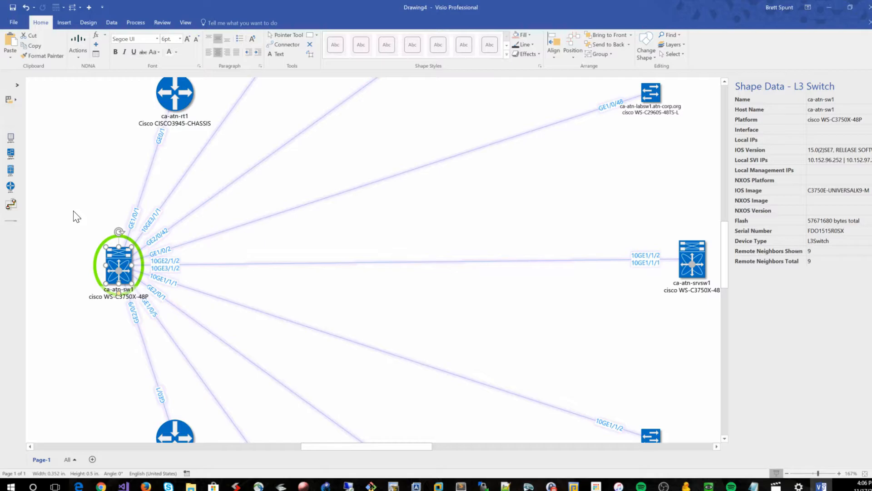
pyautogui.click(84, 203)
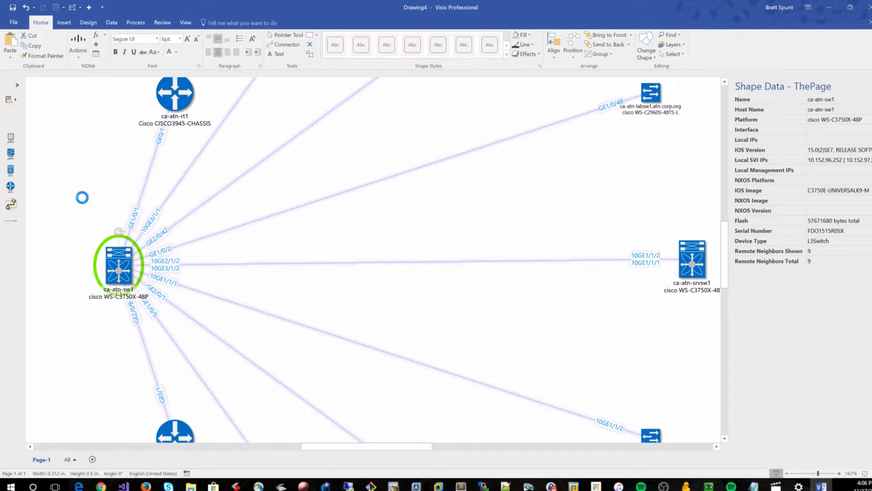
pyautogui.click(116, 255)
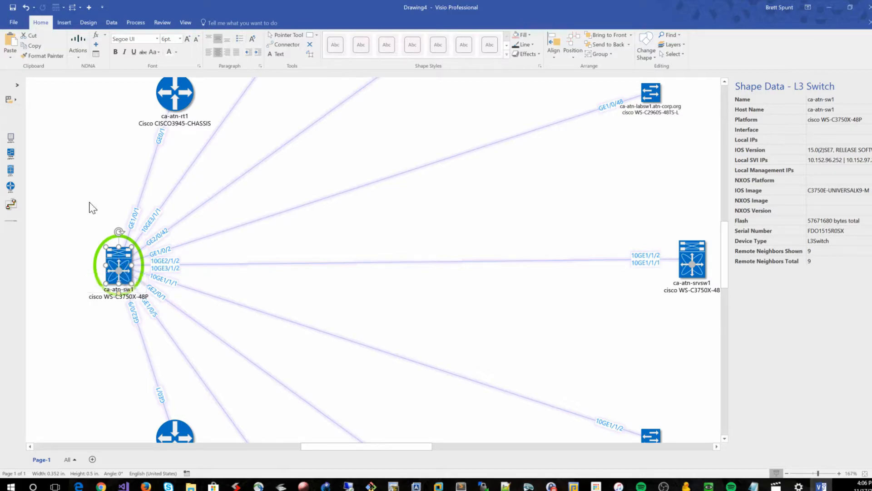
# Compare the shape data of the ca-atn-srvsw1 and ca-atn-sw1 shapes and look over the NDNA actions
pyautogui.click(693, 258)
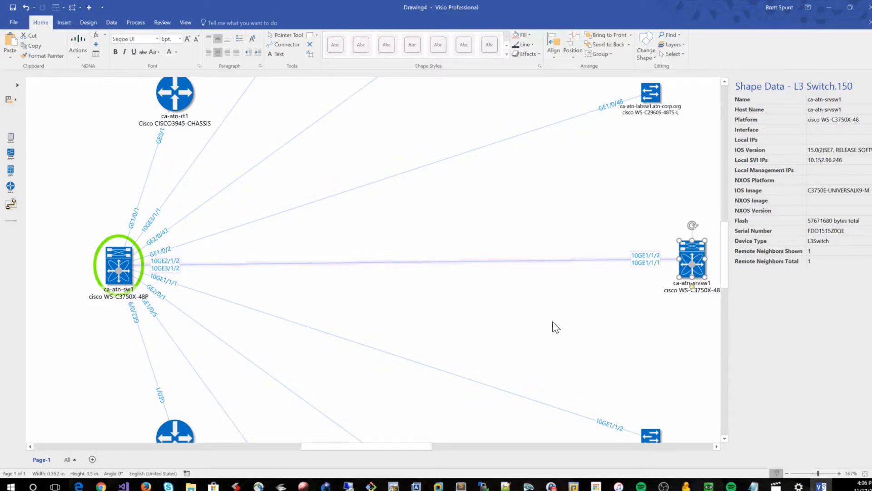
pyautogui.click(531, 322)
pyautogui.scroll(3, 522, 321)
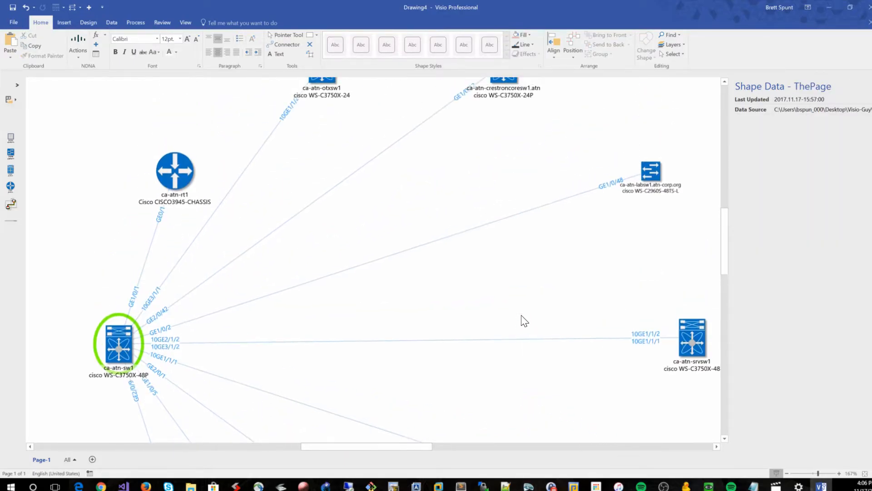
pyautogui.click(120, 349)
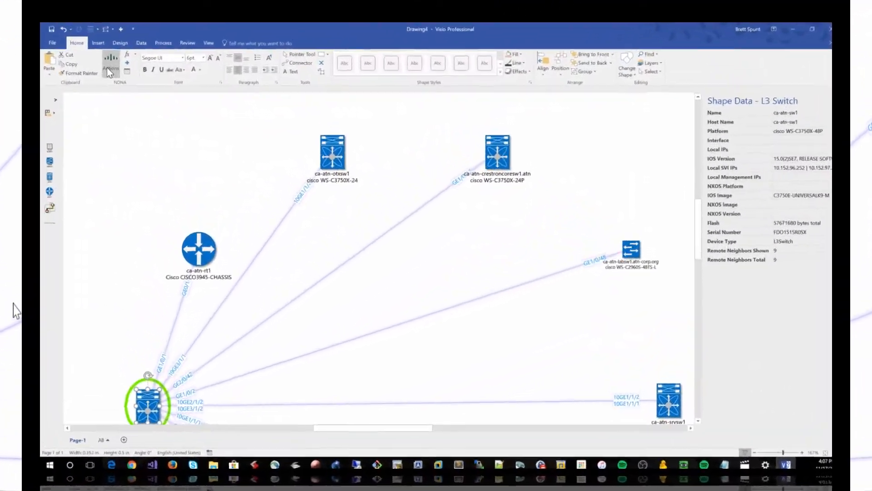
pyautogui.click(211, 123)
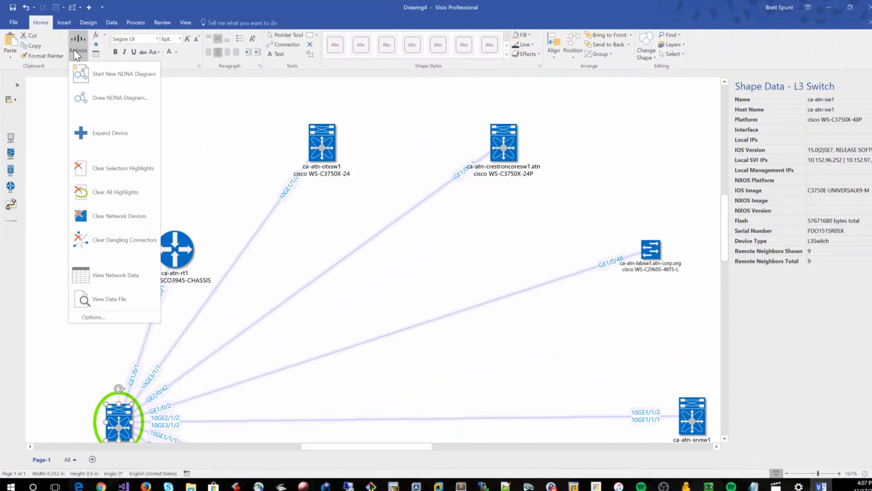
pyautogui.click(263, 174)
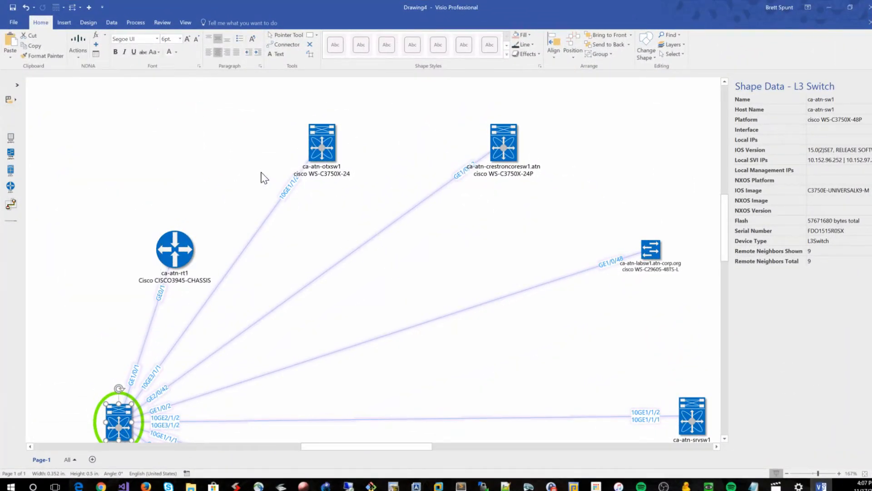
pyautogui.scroll(-3, 245, 205)
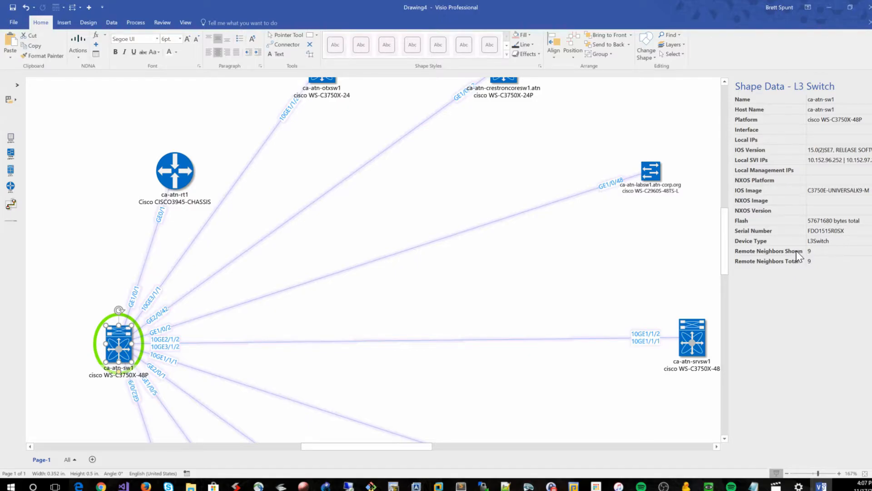
# Clear all network devices from the drawing page with the NDNA Clear Network Devices action
pyautogui.click(695, 337)
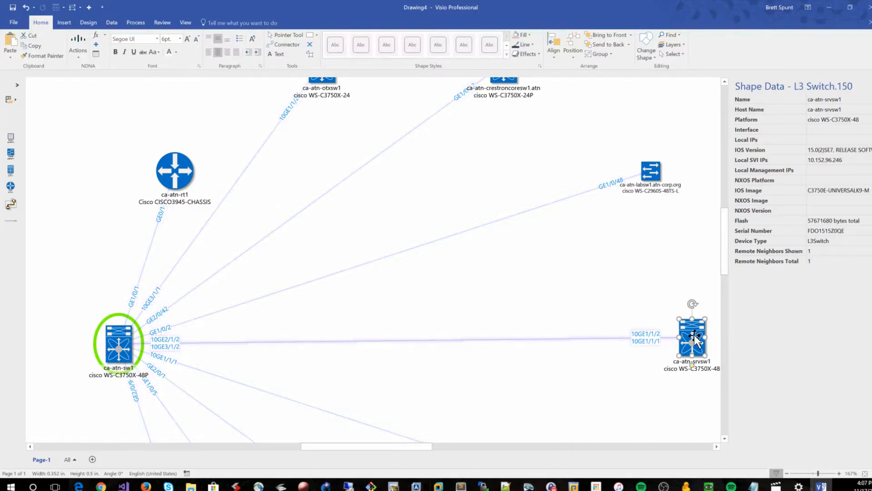
pyautogui.click(76, 48)
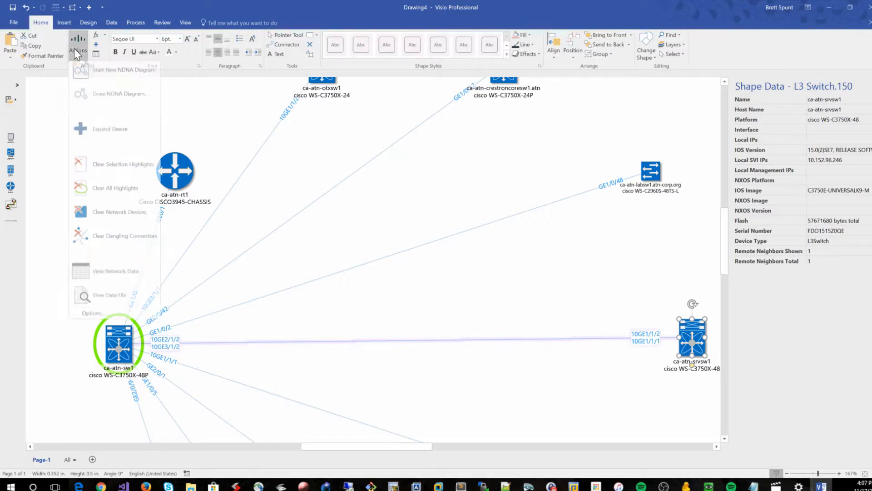
pyautogui.click(117, 217)
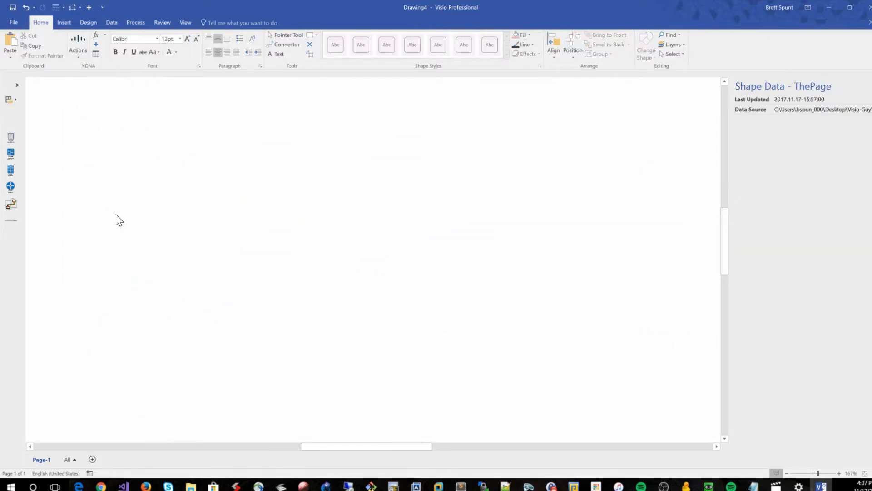
# Start Draw NDNA Diagram from the ATN2-DC-diagram-generation.xml discovery file to open the root device chooser
pyautogui.click(79, 46)
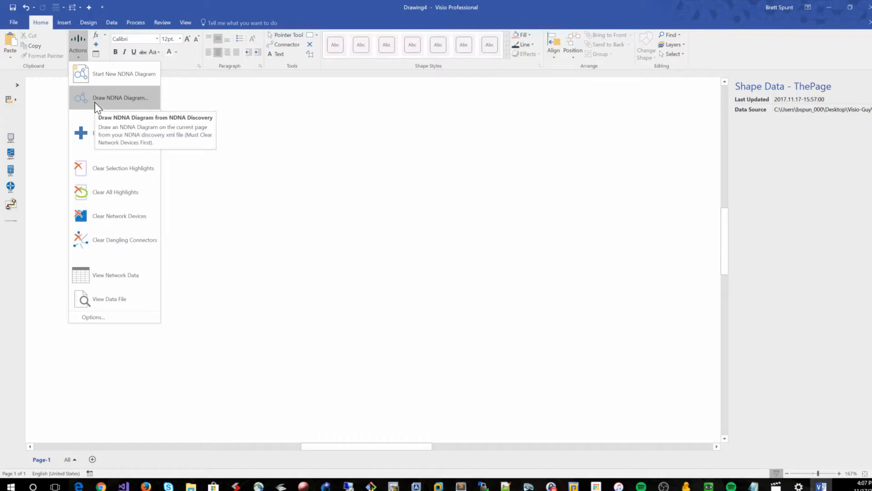
pyautogui.click(114, 97)
pyautogui.doubleClick(122, 94)
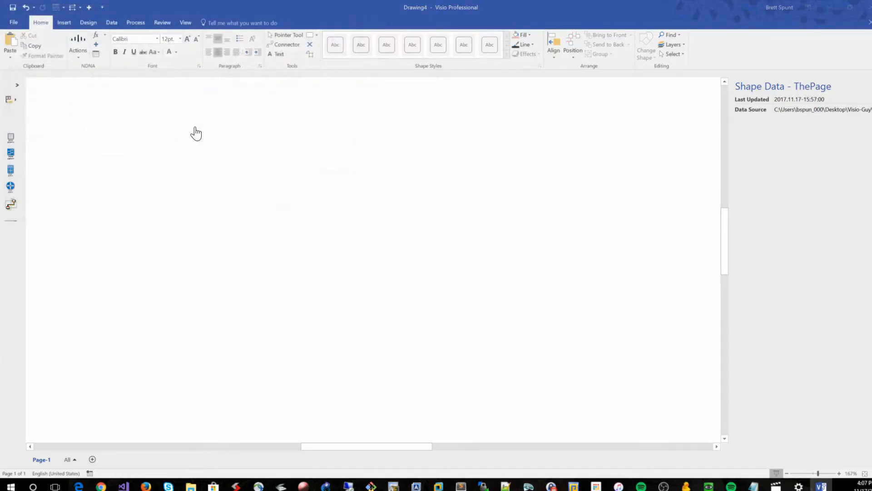
pyautogui.click(383, 177)
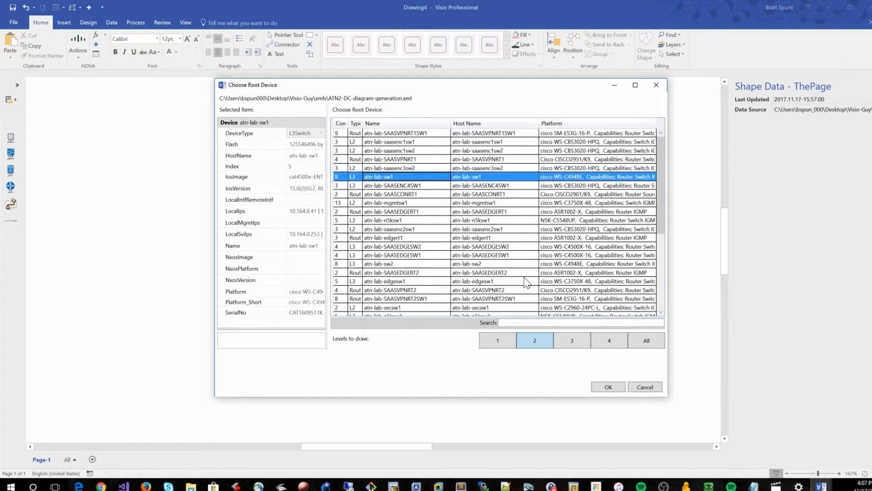
# Enlarge the Choose Root Device dialog and sort the device list by Platform, Host Name, Name, Type and finally Connections
pyautogui.moveTo(666, 396); pyautogui.dragTo(870, 447)
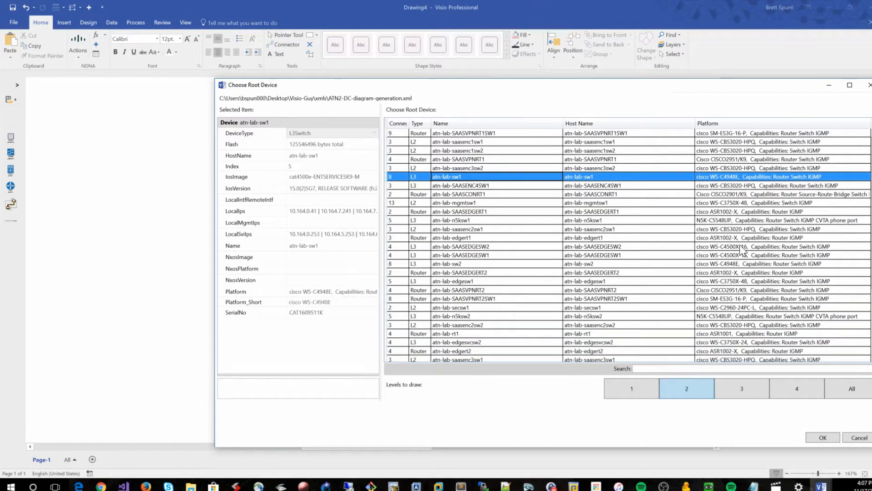
pyautogui.click(726, 122)
pyautogui.click(728, 124)
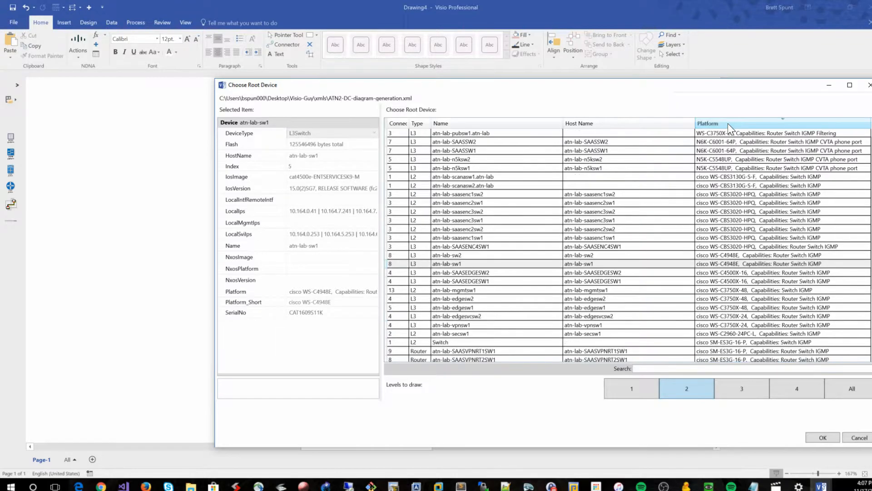
pyautogui.click(637, 123)
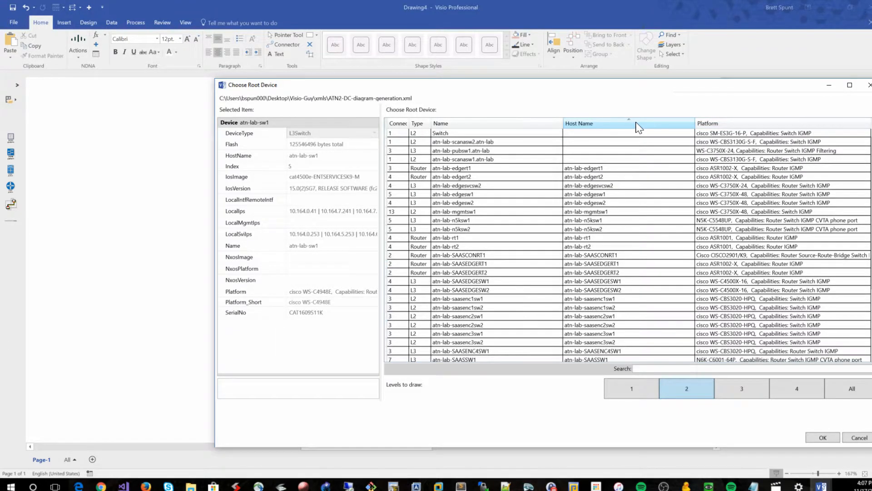
pyautogui.click(500, 124)
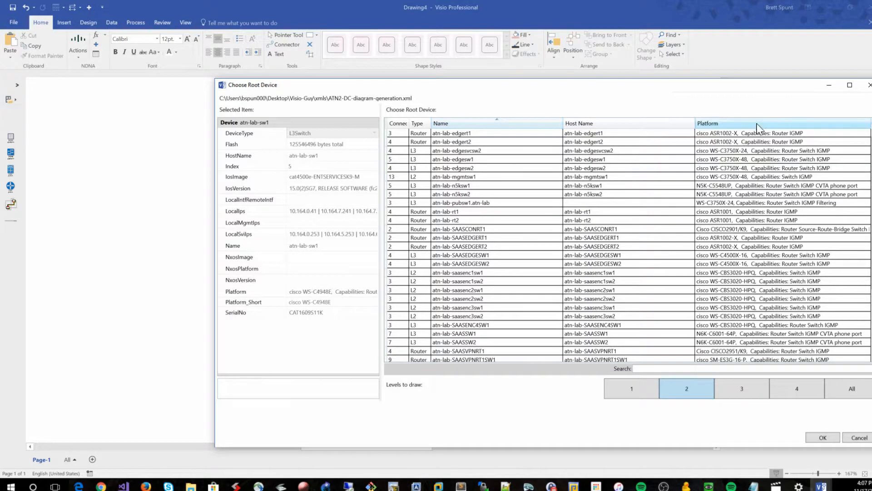
pyautogui.click(423, 124)
pyautogui.scroll(-4, 438, 252)
pyautogui.scroll(4, 446, 260)
pyautogui.moveTo(410, 123); pyautogui.dragTo(482, 123)
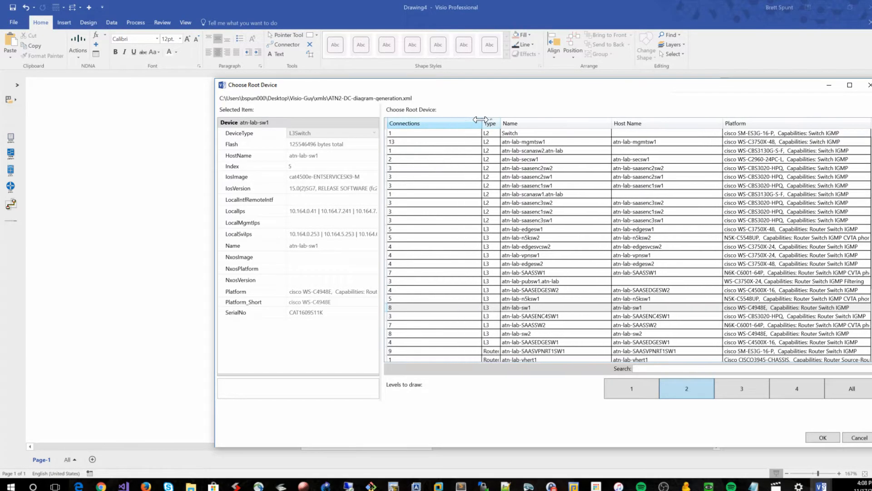
pyautogui.click(407, 124)
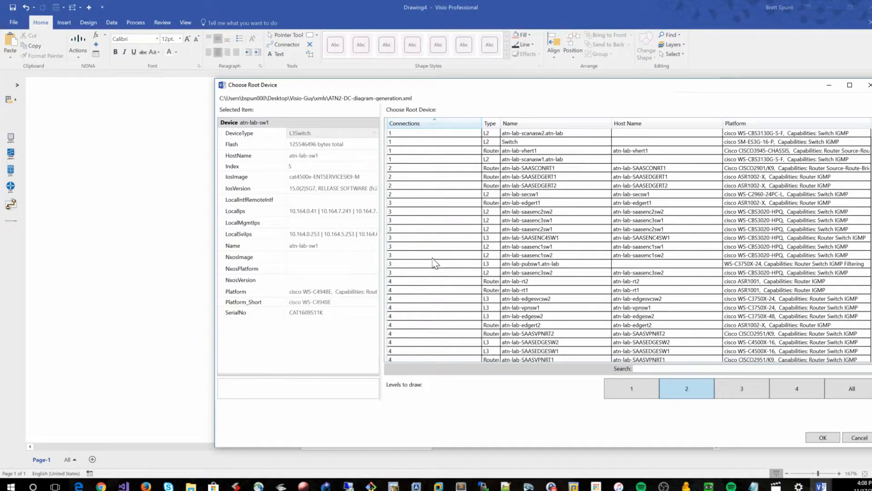
# Widen the Type column in the root device list and draw the diagram with atn-lab-sw2 as root device
pyautogui.scroll(-4, 450, 211)
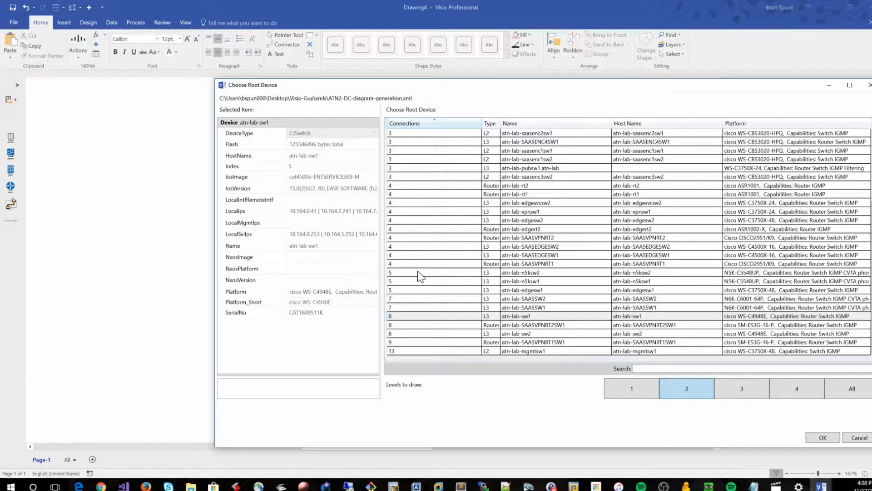
pyautogui.scroll(4, 419, 276)
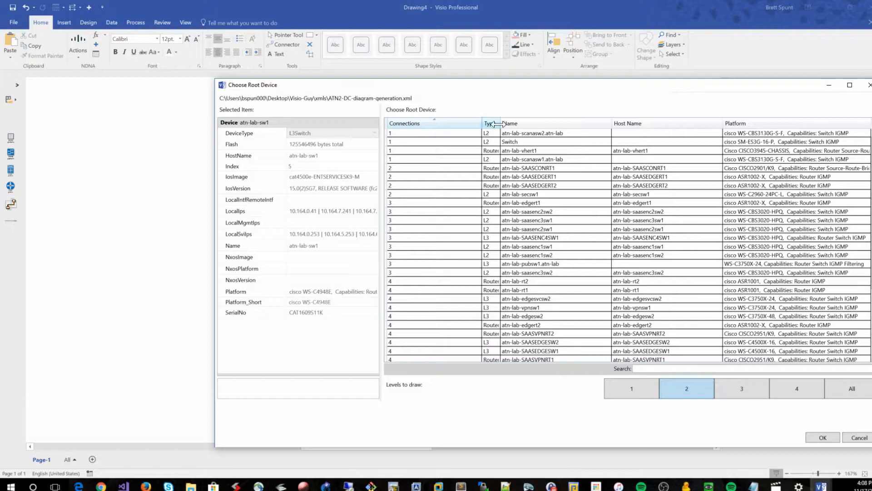
pyautogui.moveTo(503, 122); pyautogui.dragTo(523, 122)
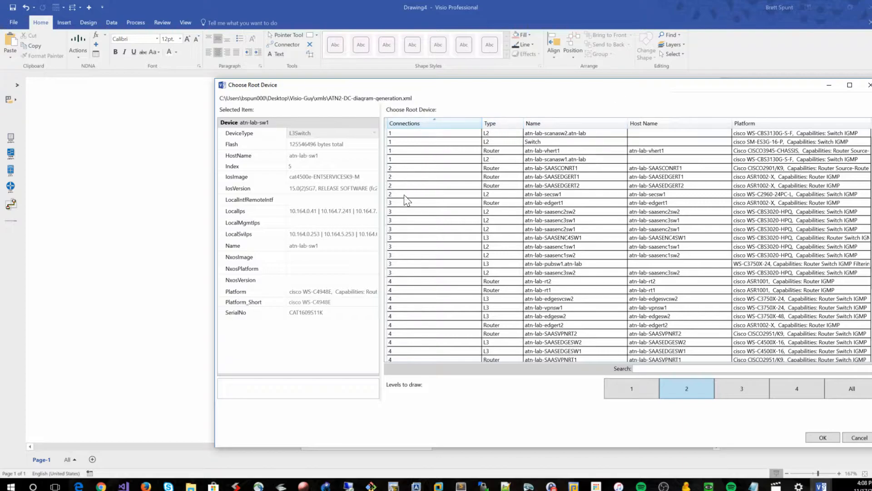
pyautogui.scroll(-3, 437, 266)
pyautogui.scroll(-1, 440, 269)
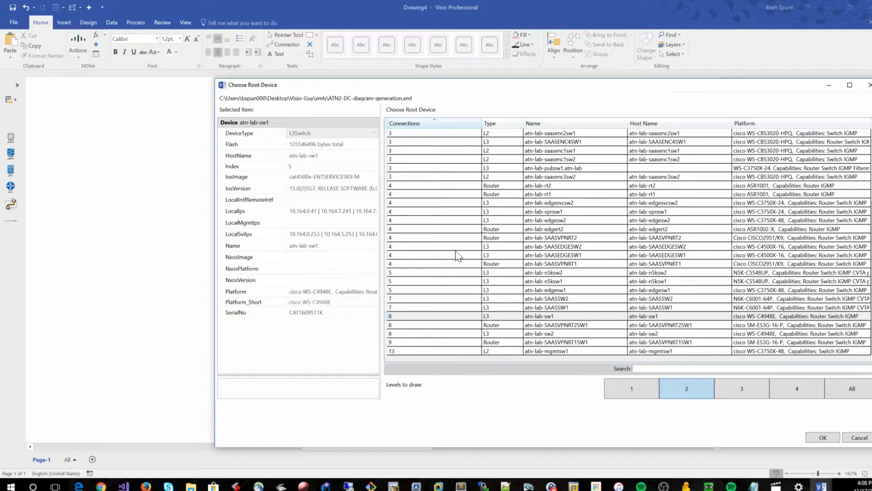
pyautogui.scroll(4, 412, 204)
pyautogui.scroll(-4, 413, 203)
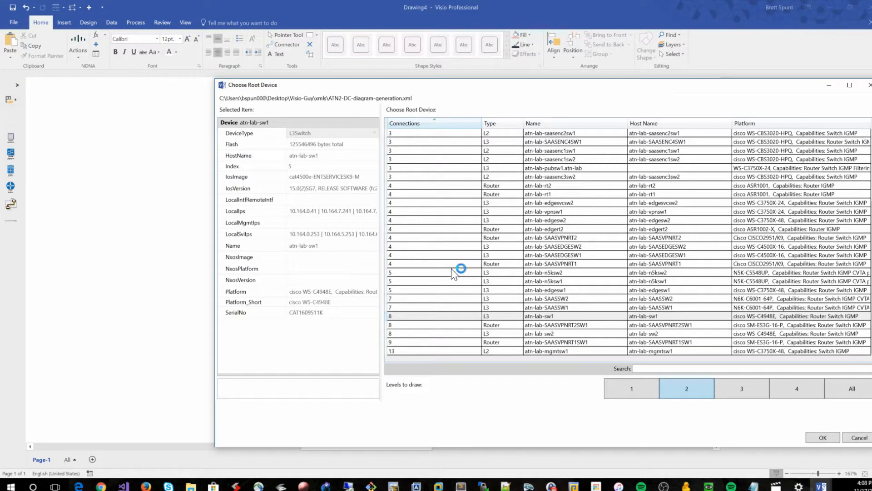
pyautogui.click(450, 333)
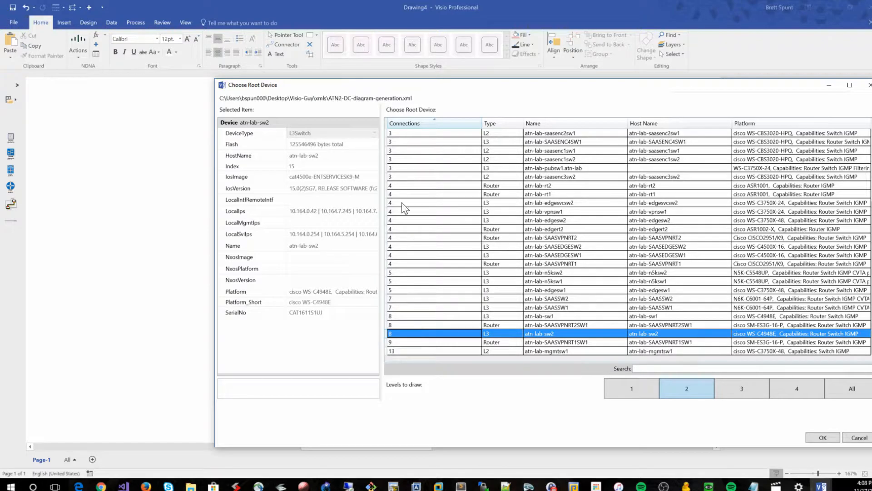
pyautogui.click(819, 437)
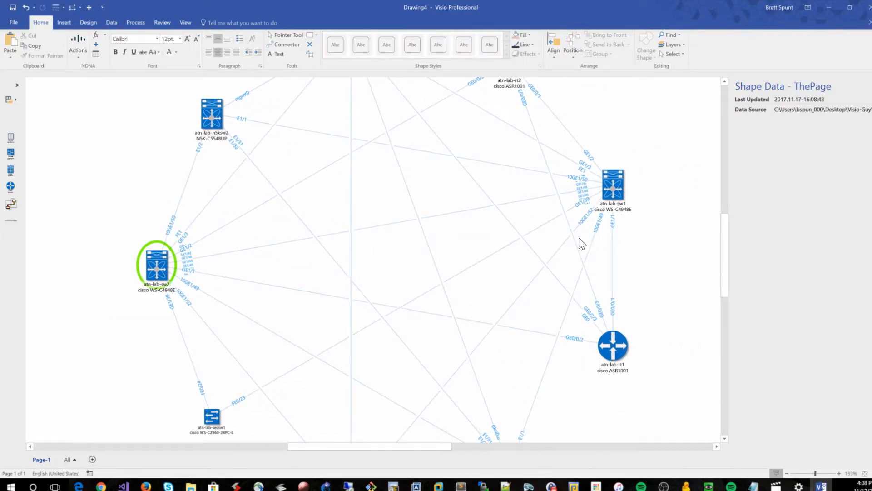
# Undo the last four actions and clear all network devices from the drawing page
pyautogui.scroll(5, 578, 242)
pyautogui.scroll(-3, 605, 209)
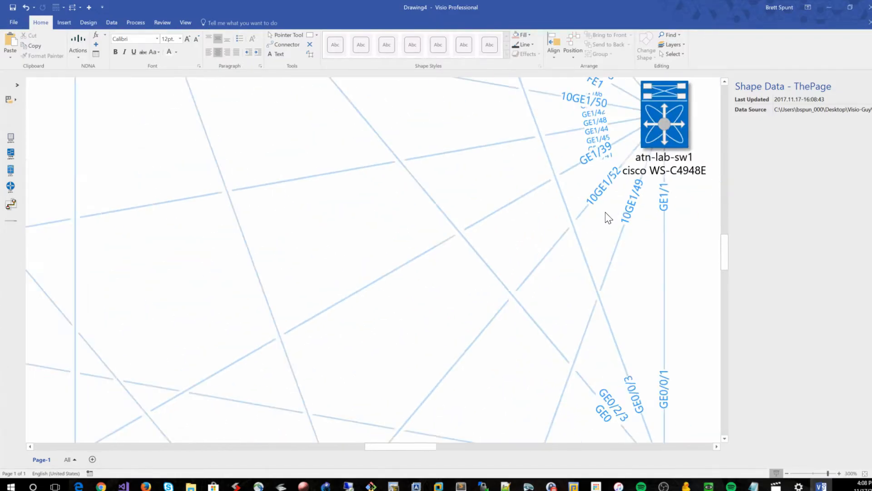
pyautogui.scroll(2, 606, 209)
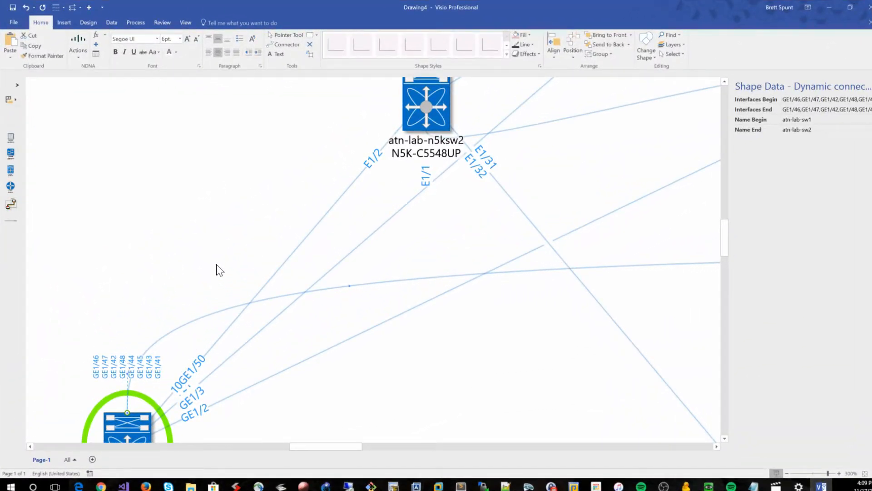
pyautogui.click(26, 10)
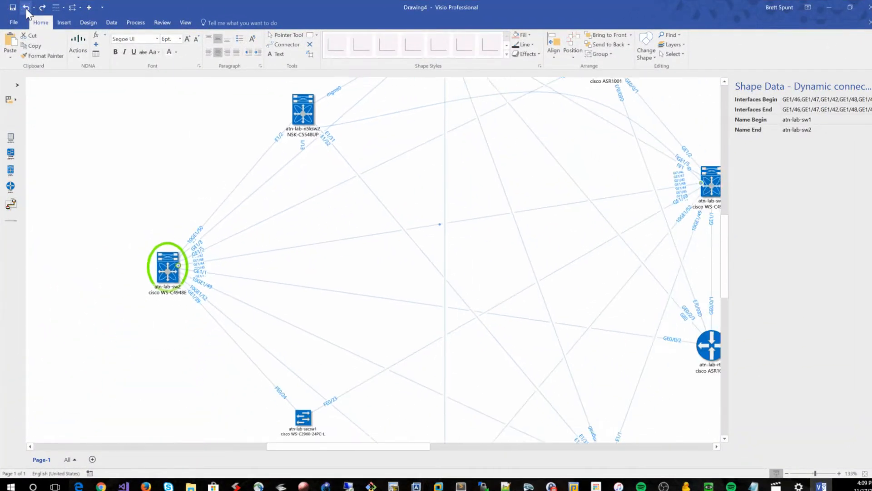
pyautogui.click(26, 9)
pyautogui.click(26, 8)
pyautogui.click(26, 8)
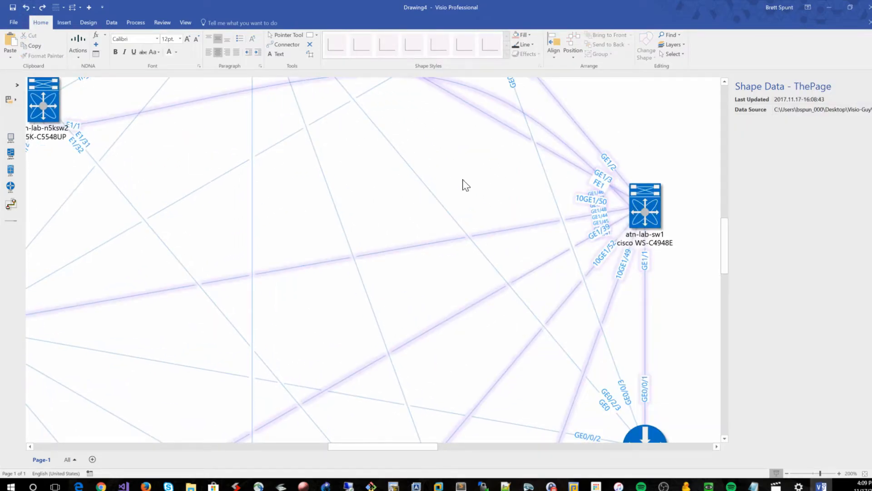
pyautogui.keyDown('ctrl'); pyautogui.scroll(-2, 463, 185); pyautogui.keyUp('ctrl')
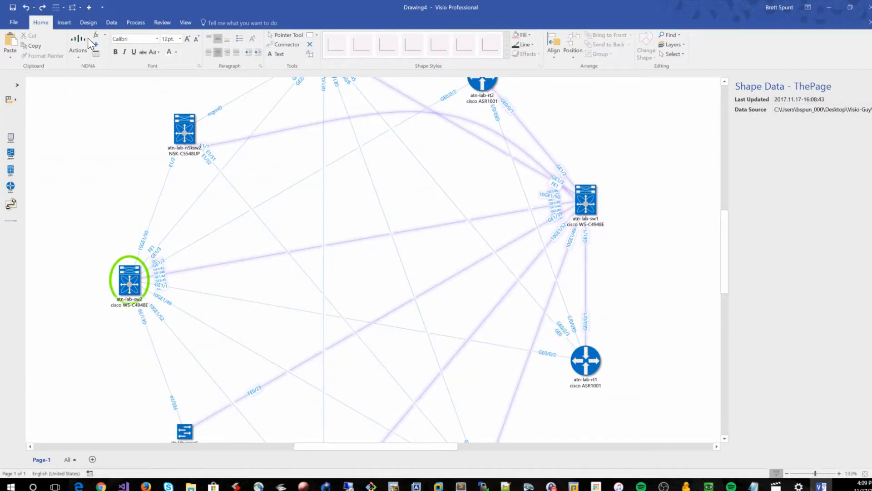
pyautogui.click(78, 46)
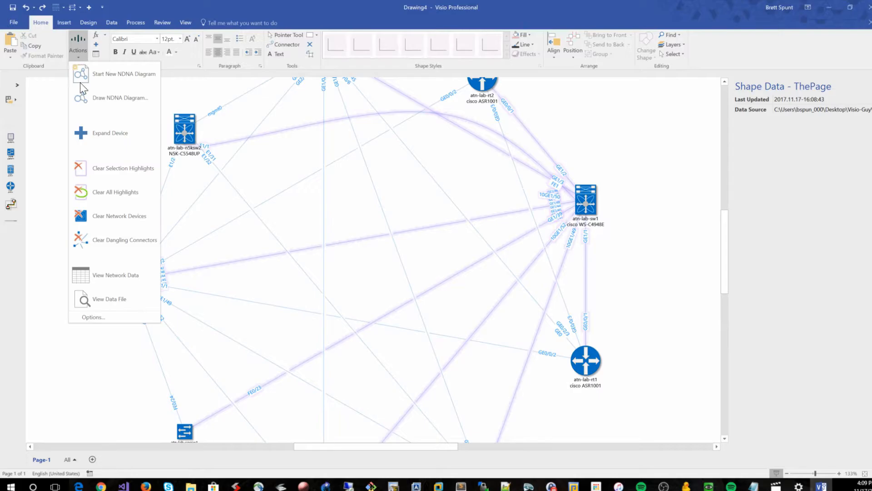
pyautogui.click(107, 219)
# Redraw the NDNA diagram from ATN2-DC-diagram-generation.xml with atn-lab-sw1 as the root device
pyautogui.click(78, 46)
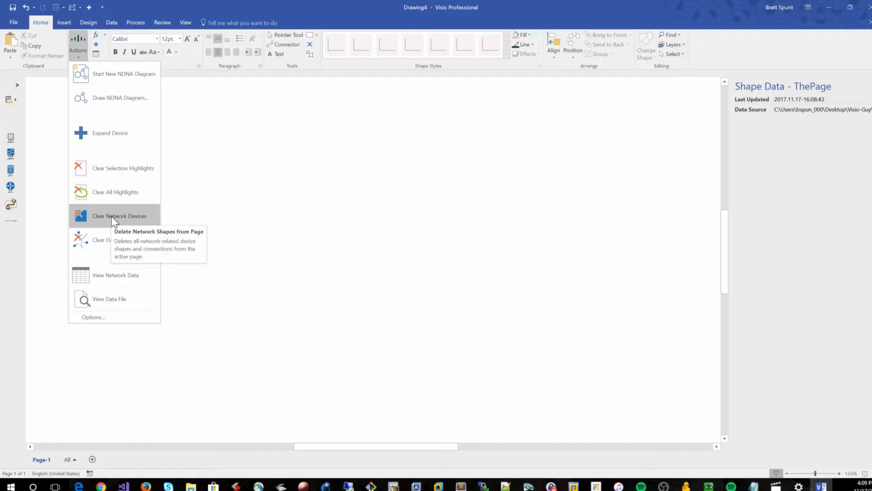
pyautogui.click(100, 108)
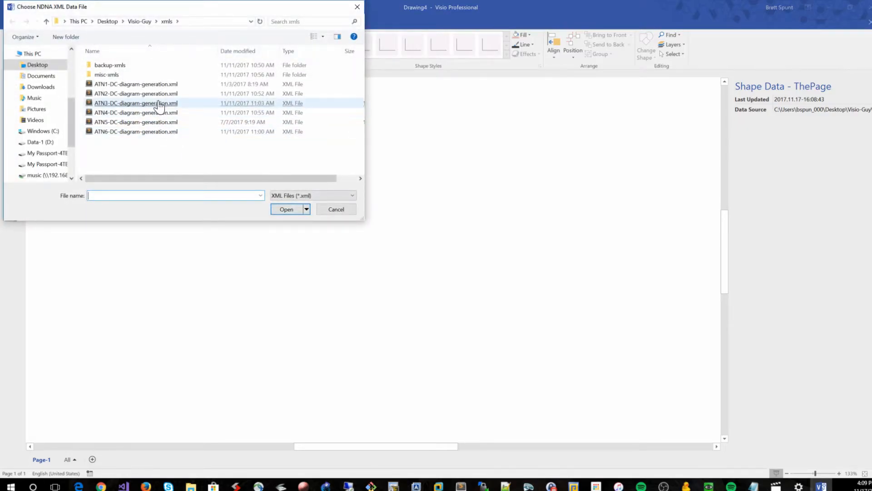
pyautogui.doubleClick(157, 93)
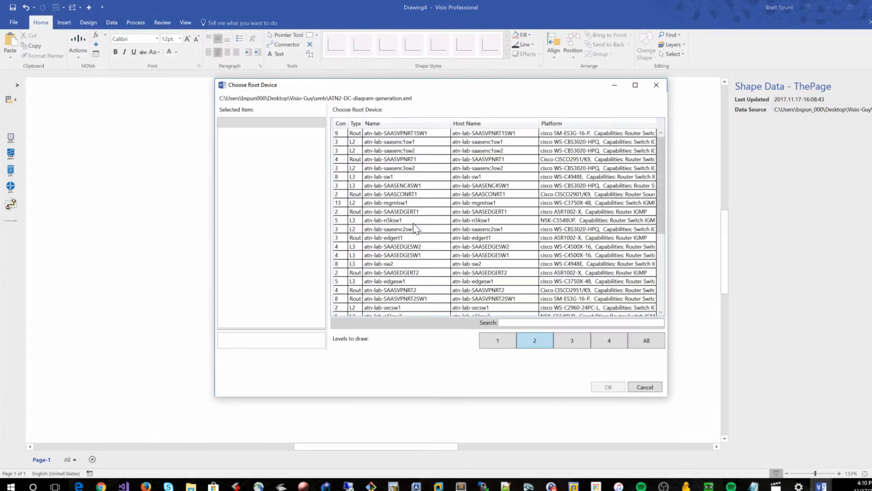
pyautogui.click(384, 176)
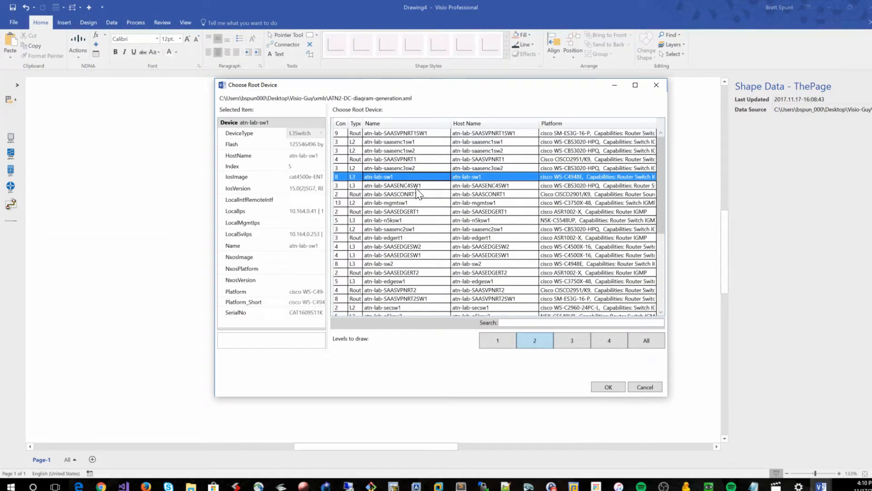
pyautogui.click(598, 387)
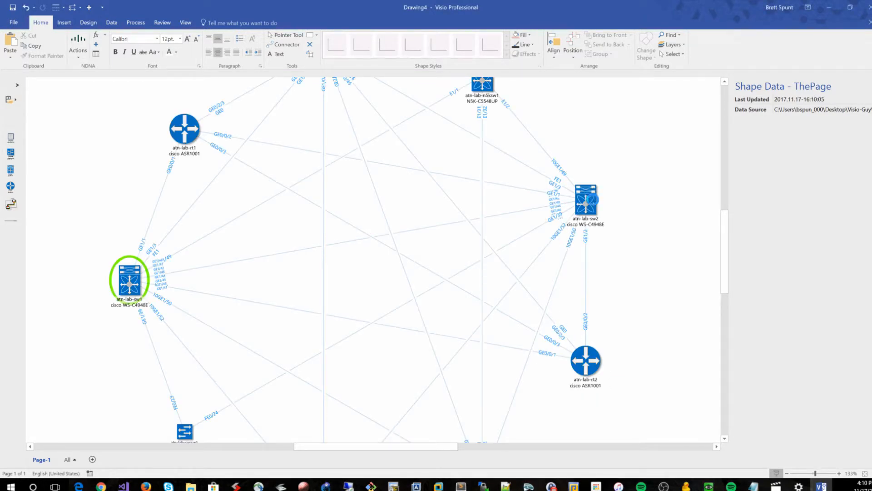
# Review the shape data of the atn-lab-sw2 and atn-lab-sw1 switch shapes
pyautogui.click(590, 200)
pyautogui.scroll(2, 673, 225)
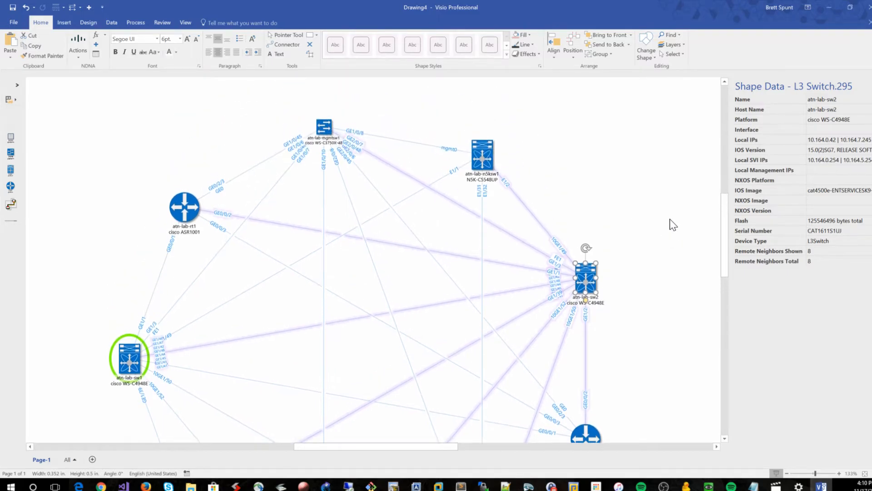
pyautogui.scroll(-1, 638, 250)
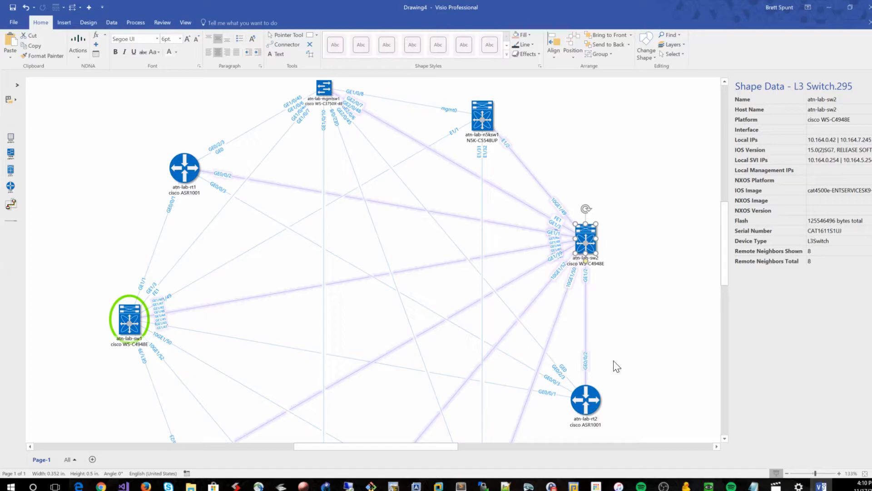
pyautogui.scroll(-1, 632, 361)
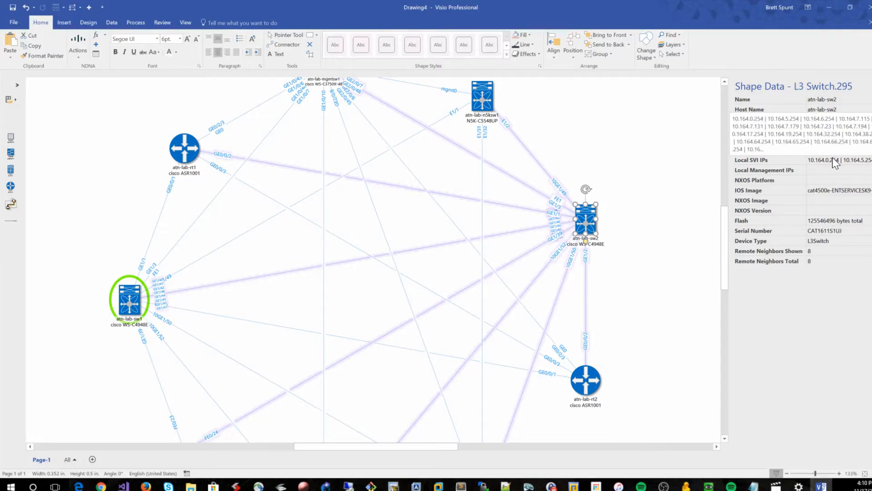
pyautogui.click(135, 299)
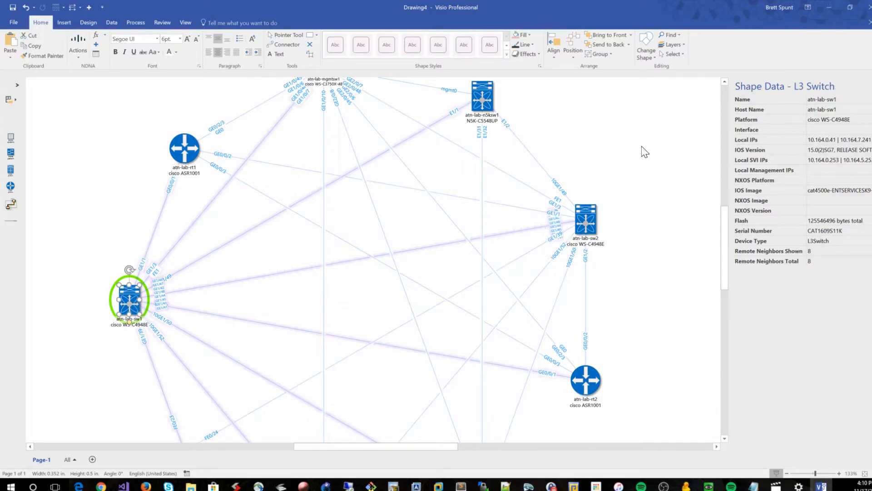
pyautogui.scroll(-2, 524, 199)
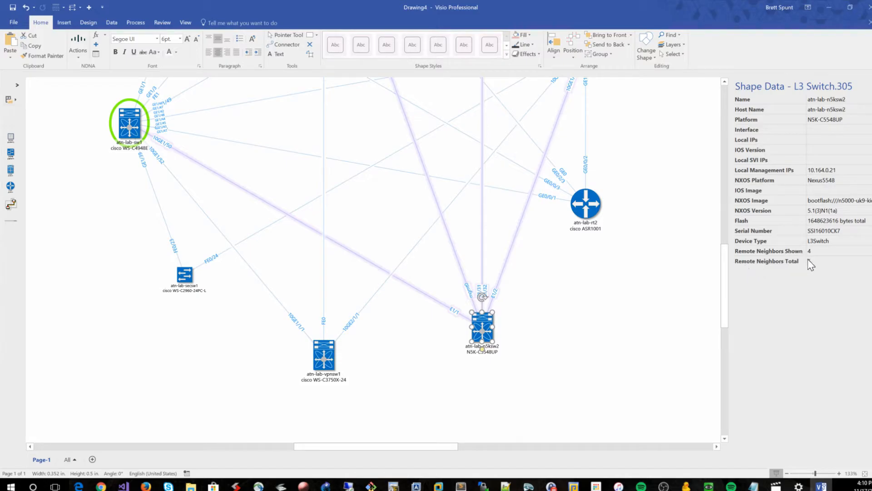
# Expand the atn-lab-n5ksw2 device to draw its further neighbours
pyautogui.moveTo(560, 380); pyautogui.dragTo(414, 287)
pyautogui.click(522, 343)
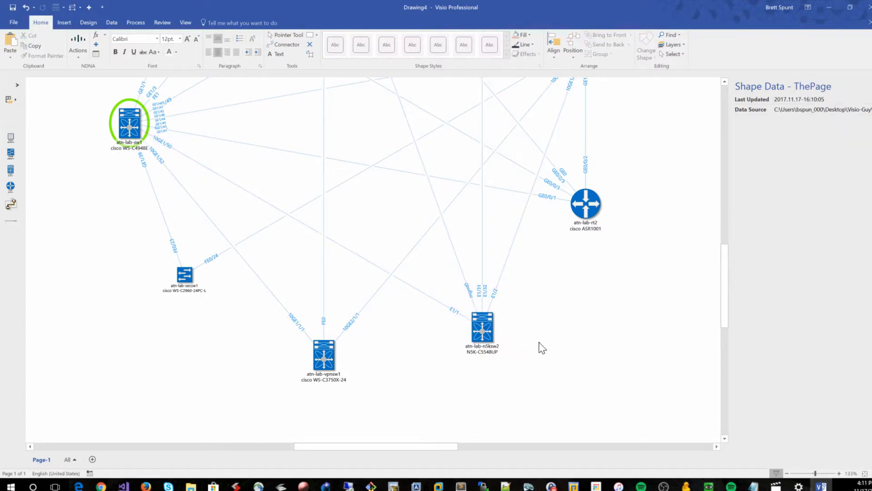
pyautogui.click(487, 325)
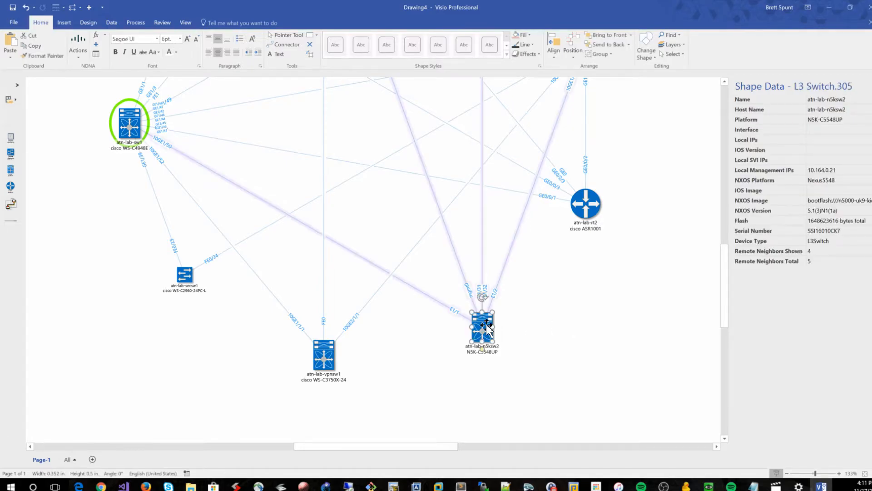
pyautogui.rightClick(487, 326)
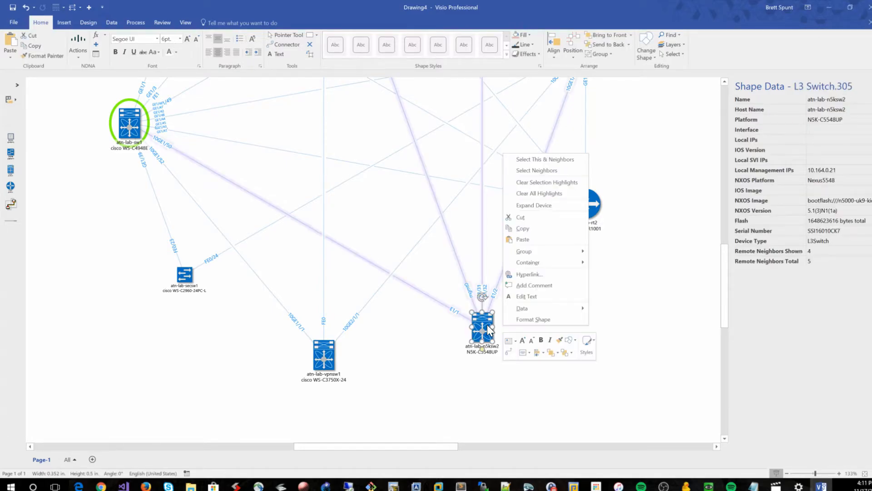
pyautogui.click(545, 206)
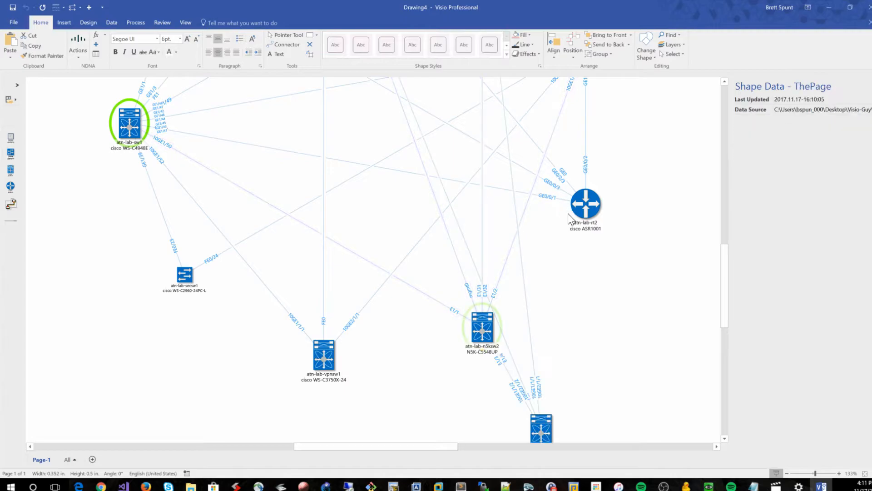
# Reposition the new atn-lab-pubsw1.atn-lab switch to the right of atn-lab-n5ksw2, undoing an accidental resize
pyautogui.scroll(-1, 581, 218)
pyautogui.moveTo(540, 371); pyautogui.dragTo(632, 330)
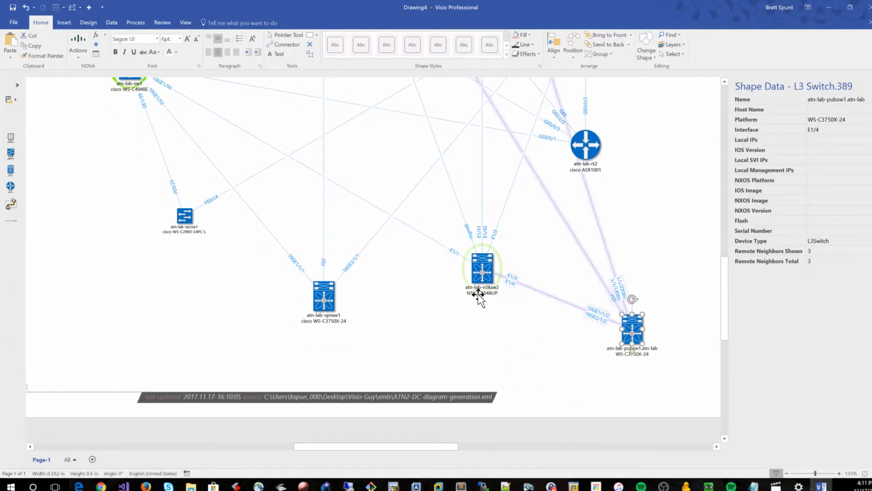
pyautogui.click(523, 352)
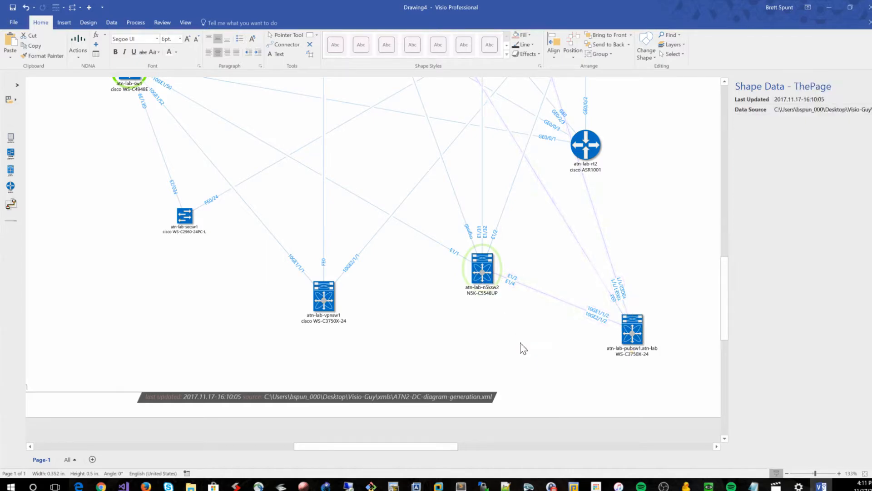
pyautogui.click(483, 273)
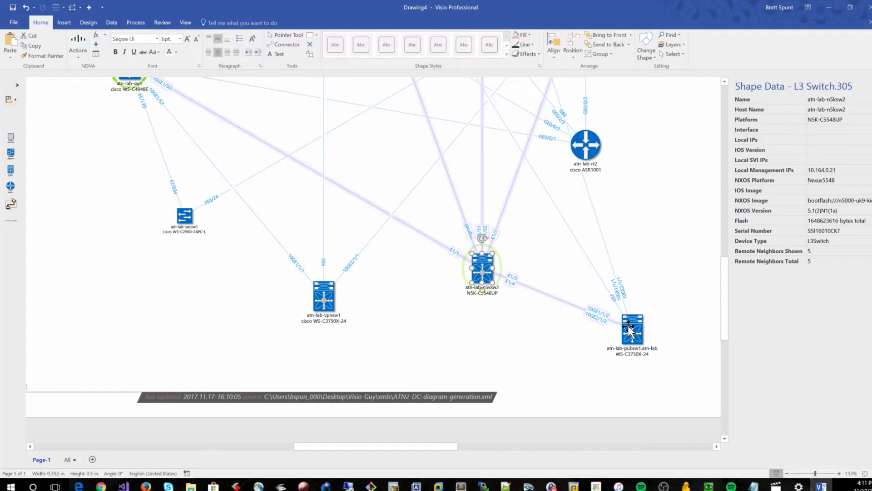
pyautogui.moveTo(613, 326)
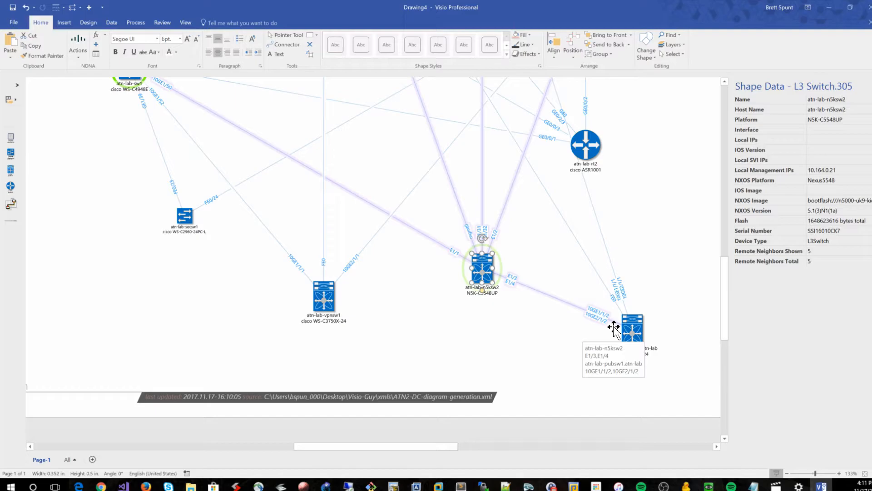
pyautogui.moveTo(632, 323); pyautogui.dragTo(643, 305)
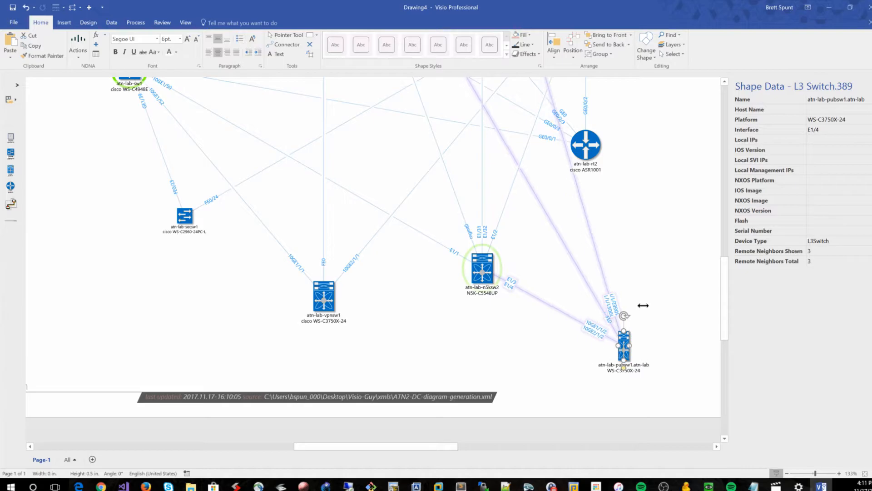
pyautogui.click(26, 8)
pyautogui.click(654, 242)
pyautogui.moveTo(619, 346); pyautogui.dragTo(640, 327)
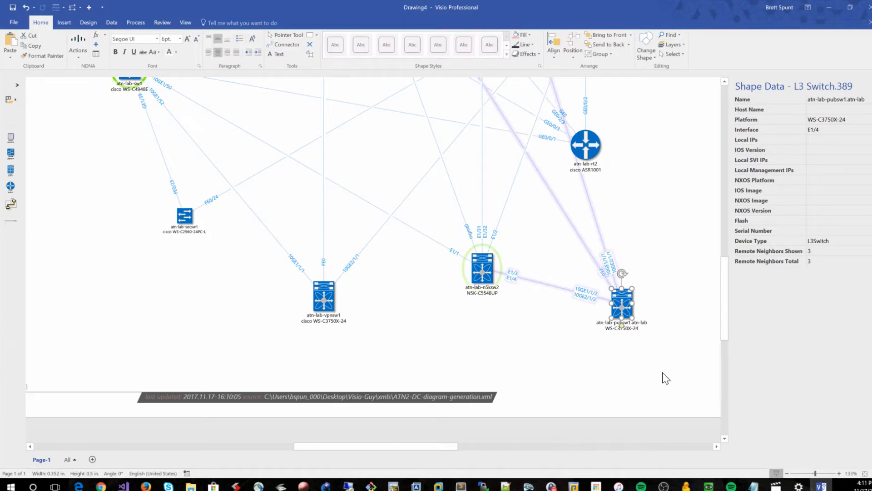
# Inspect the Remote Neighbors Total value in the atn-lab-n5ksw2 shape data
pyautogui.click(476, 271)
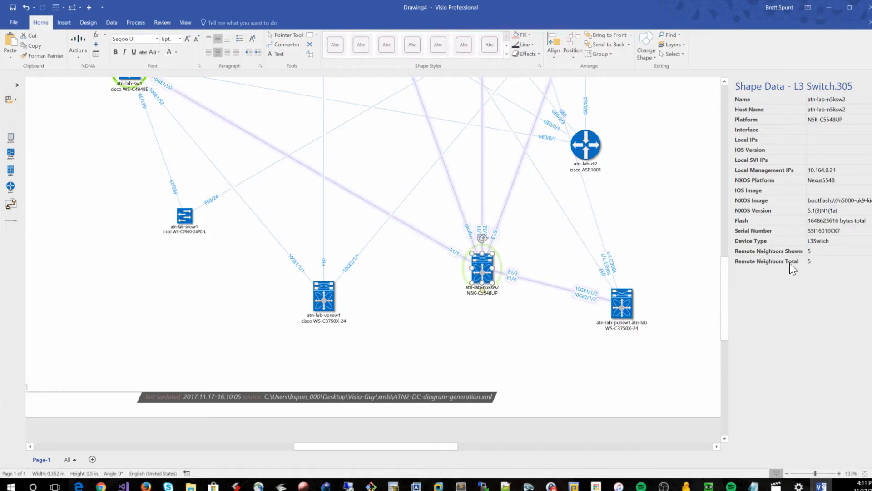
pyautogui.click(823, 261)
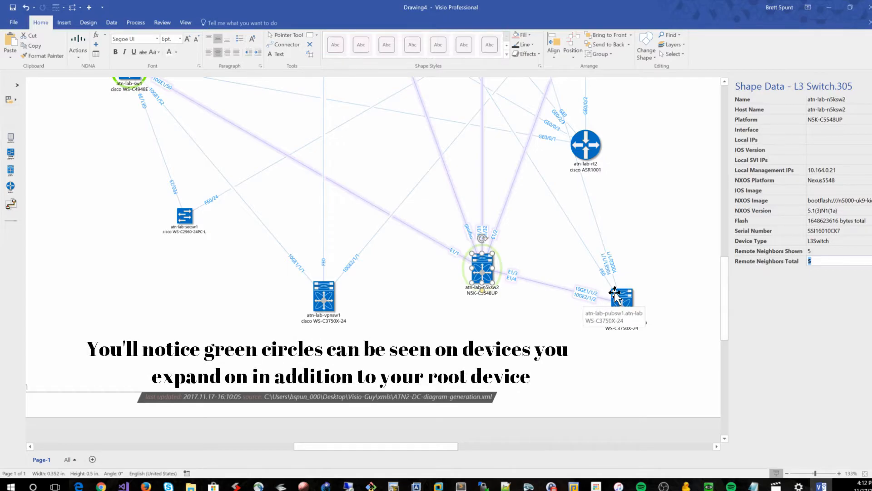
pyautogui.click(635, 256)
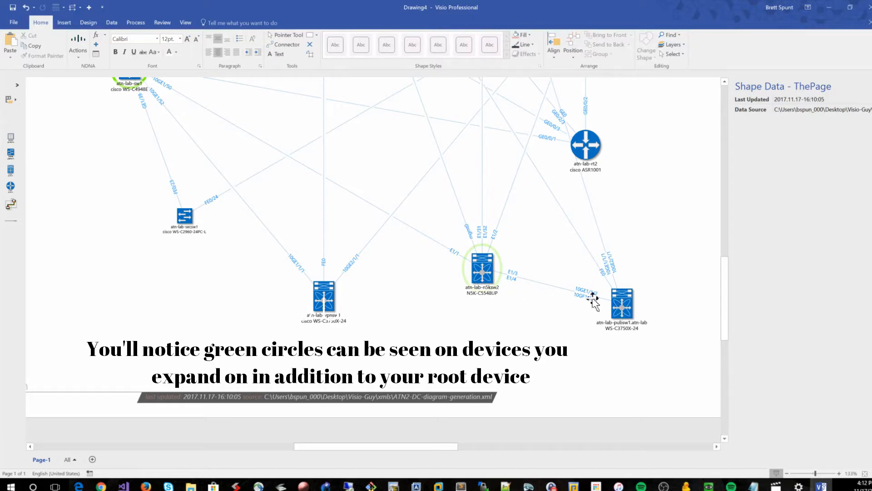
# Delete the atn-lab-pubsw1.atn-lab switch and set atn-lab-n5ksw2's Remote Neighbors Shown value to 4
pyautogui.click(620, 308)
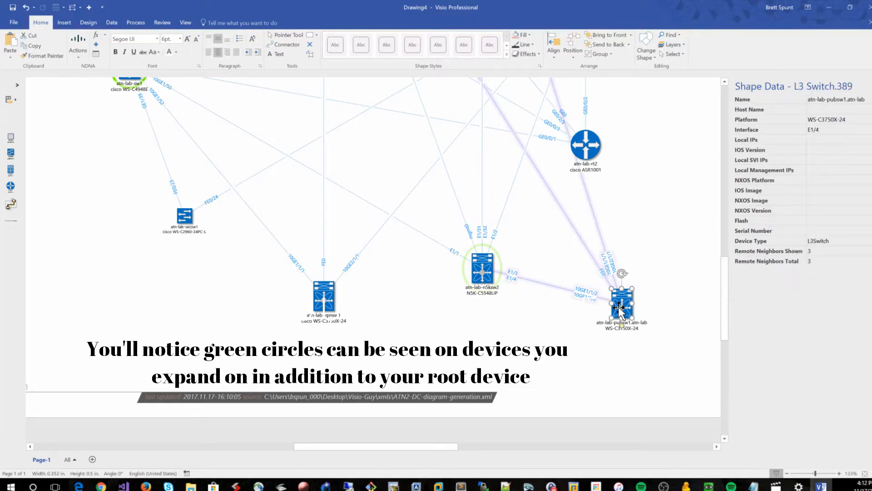
pyautogui.press('Delete')
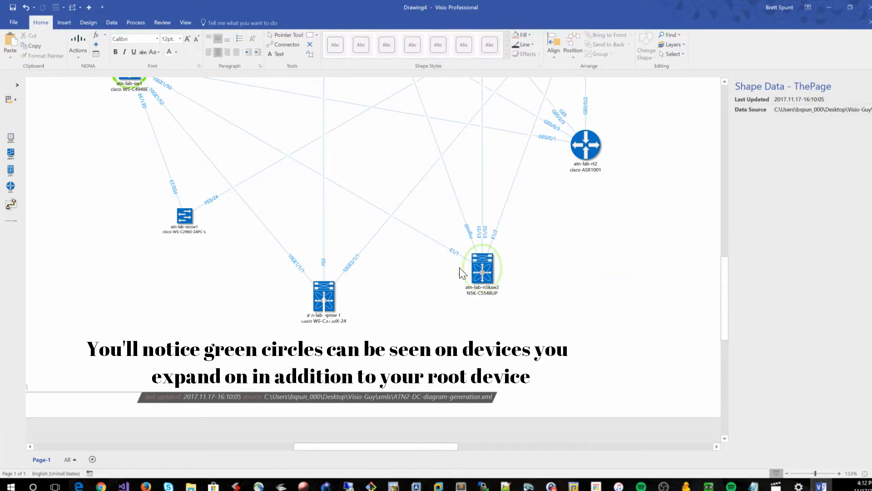
pyautogui.click(482, 271)
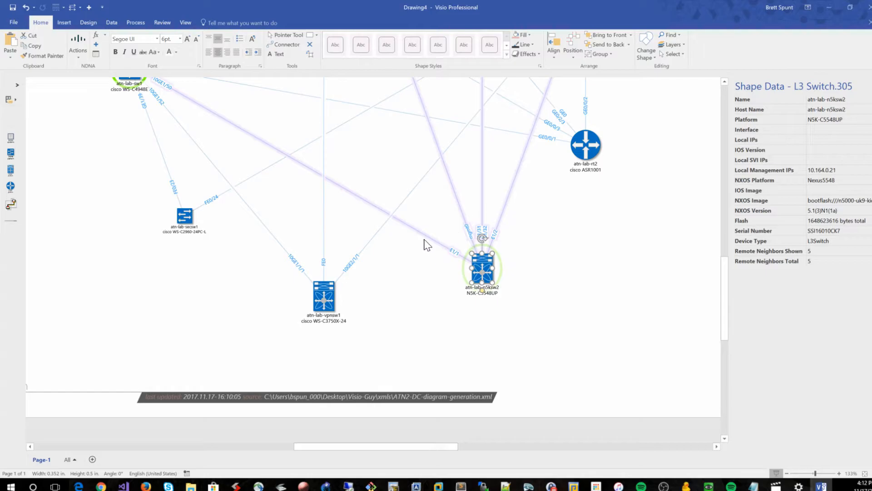
pyautogui.moveTo(603, 346); pyautogui.dragTo(397, 217)
pyautogui.click(567, 338)
pyautogui.click(483, 273)
pyautogui.click(816, 253)
pyautogui.click(549, 301)
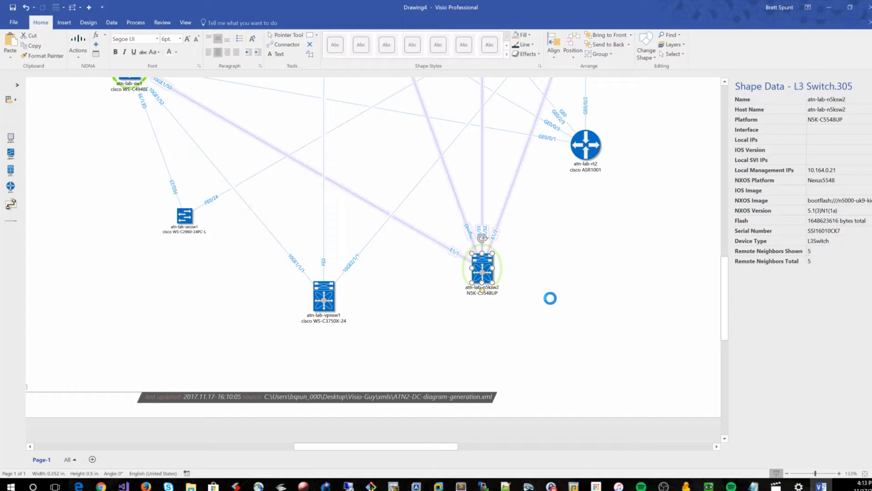
pyautogui.click(490, 274)
pyautogui.click(823, 252)
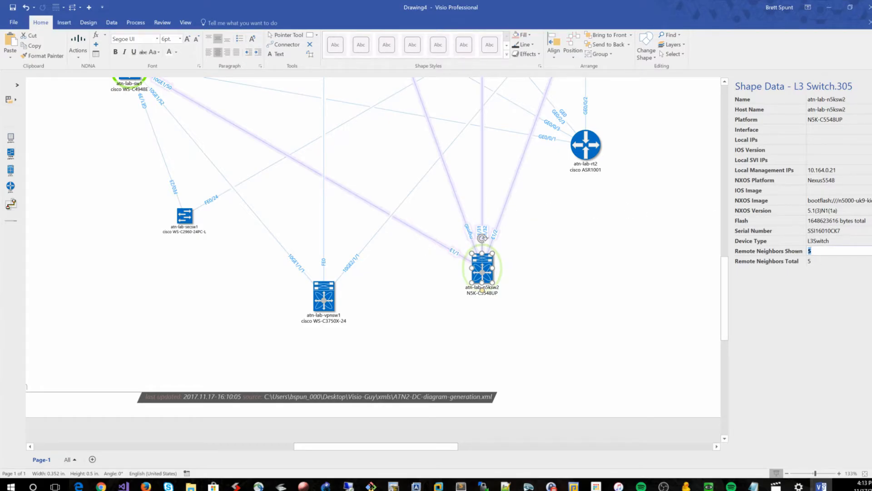
pyautogui.write('4')
pyautogui.click(625, 278)
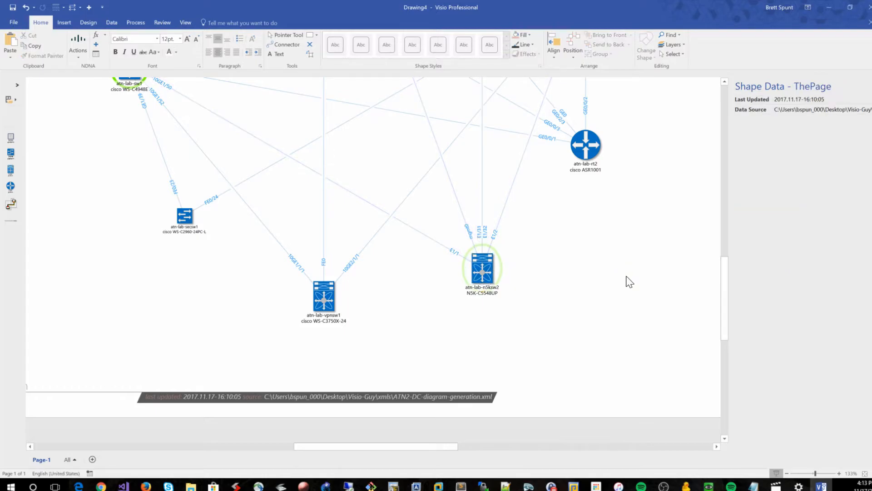
# Expand the atn-lab-n5ksw2 device again to redraw its missing neighbour
pyautogui.click(491, 268)
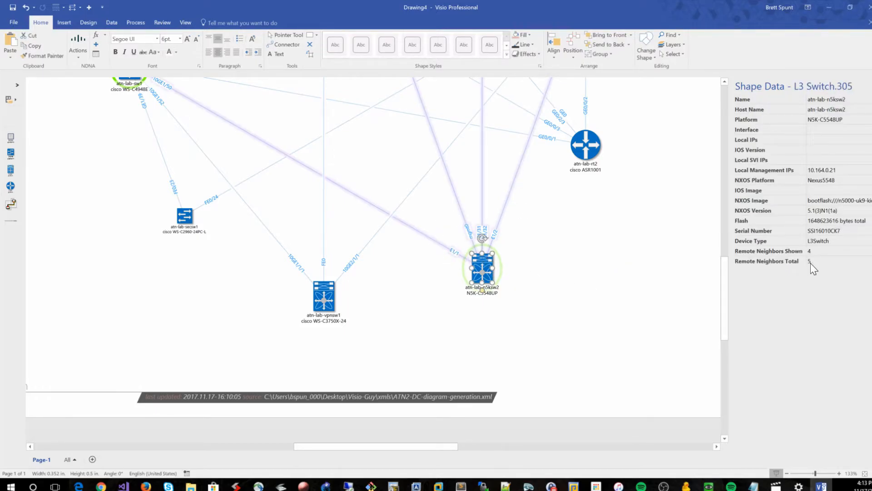
pyautogui.click(568, 268)
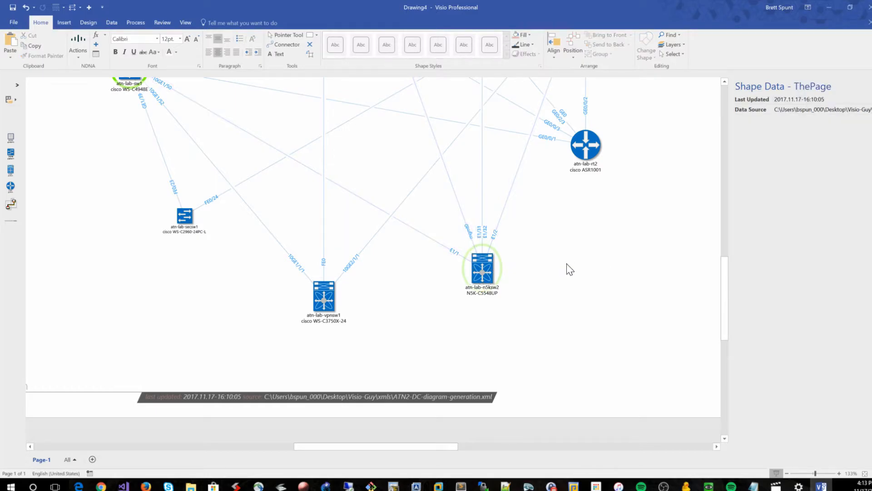
pyautogui.click(484, 271)
pyautogui.rightClick(483, 270)
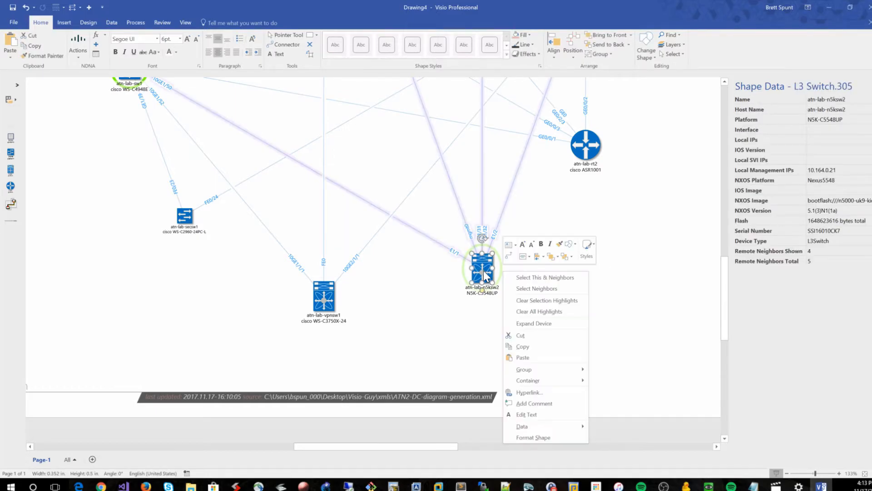
pyautogui.click(546, 323)
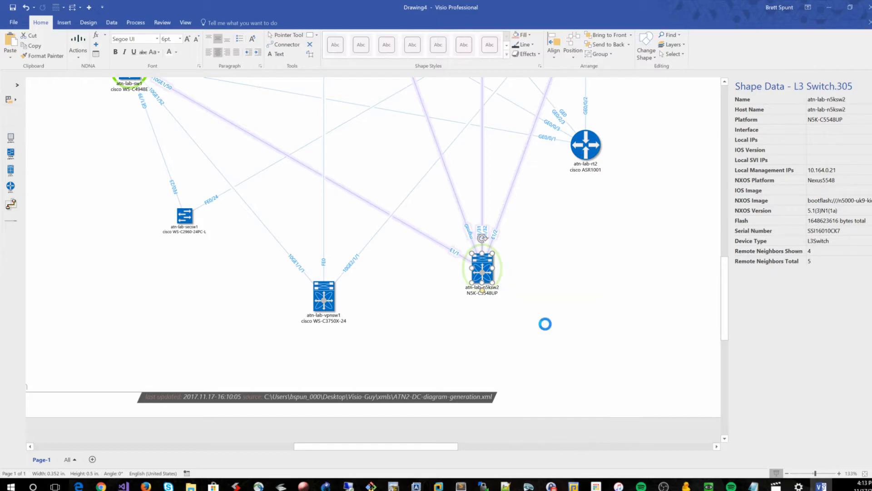
pyautogui.click(482, 273)
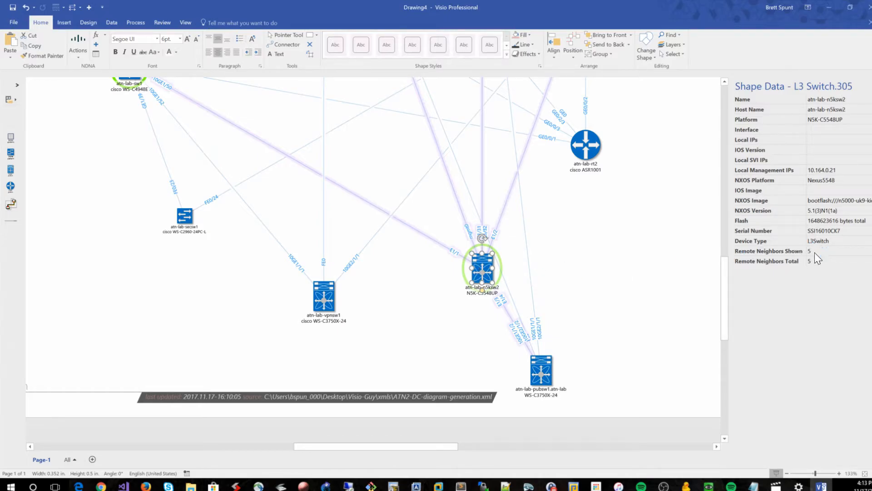
# Move the redrawn atn-lab-pubsw1.atn-lab switch up to the right of atn-lab-n5ksw2
pyautogui.moveTo(542, 371); pyautogui.dragTo(609, 323)
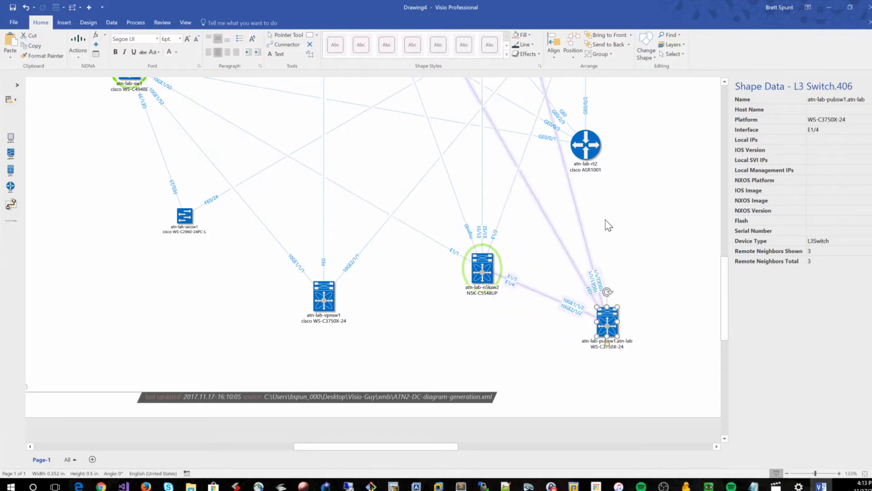
pyautogui.click(486, 271)
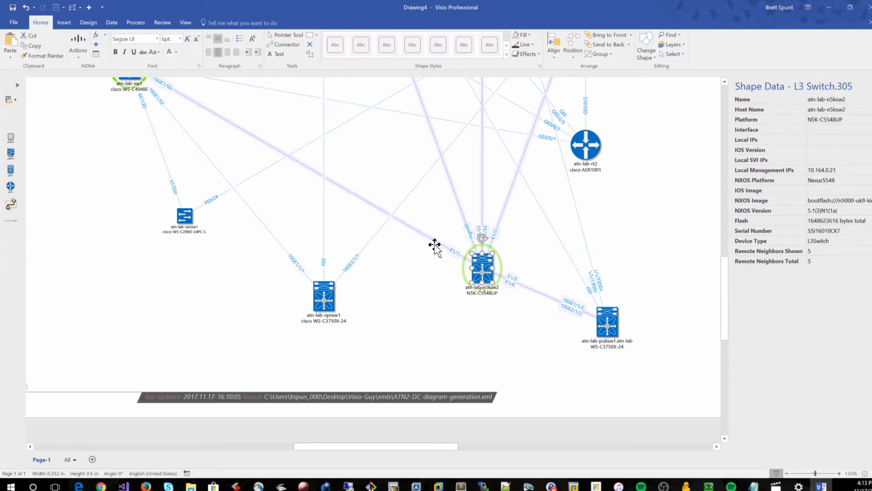
pyautogui.click(648, 206)
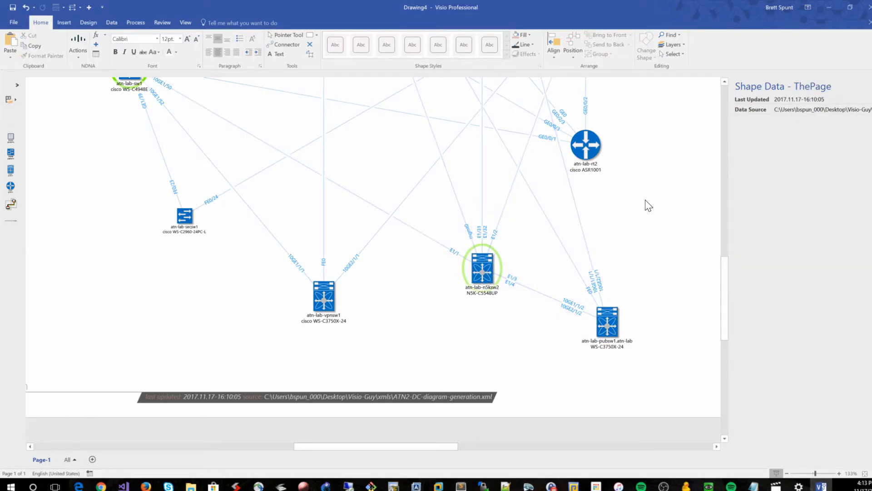
pyautogui.scroll(1, 649, 206)
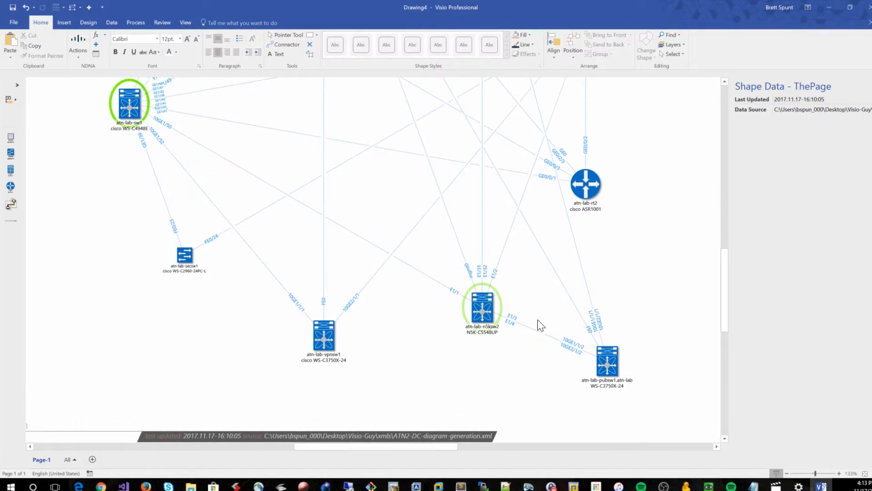
pyautogui.click(73, 45)
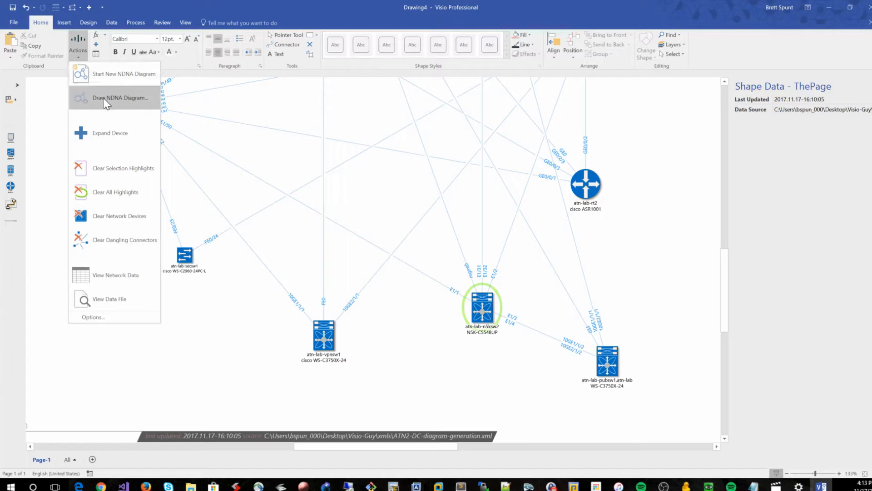
pyautogui.click(114, 131)
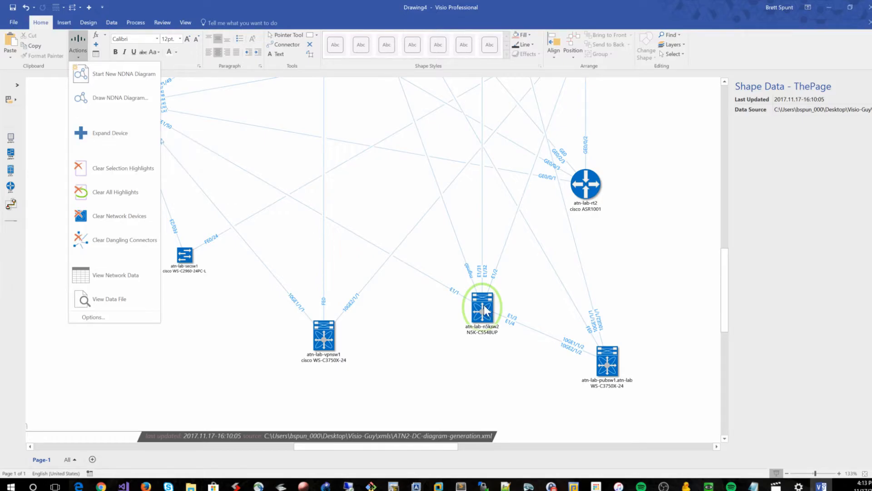
pyautogui.click(614, 361)
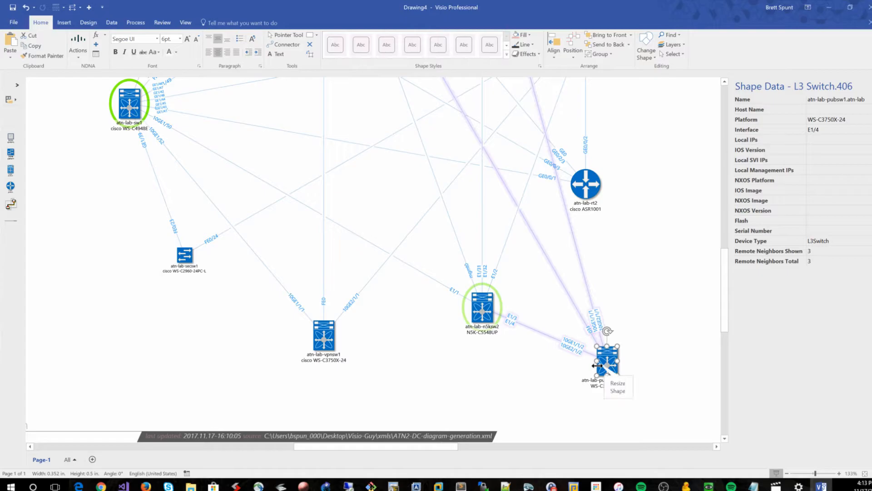
pyautogui.scroll(-1, 318, 284)
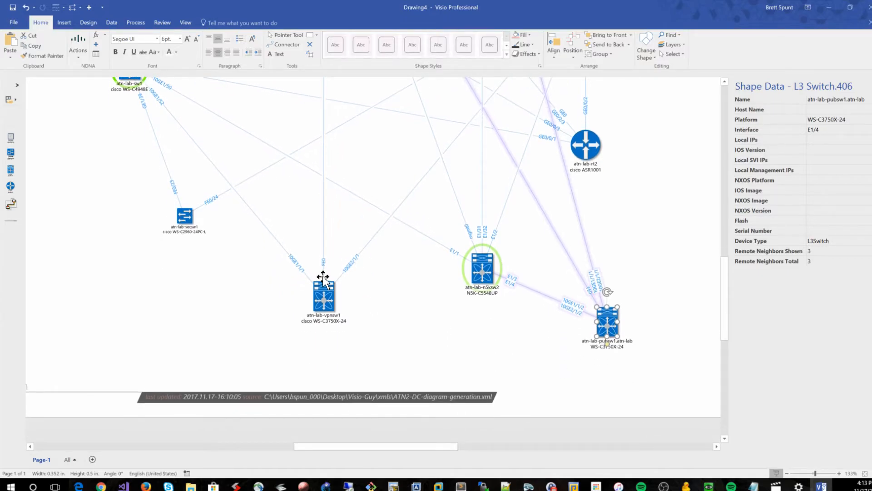
# Expand the atn-lab-vpnsw1 switch to draw its atn-lab-vhsrt1 router neighbour, then delete that router
pyautogui.click(328, 300)
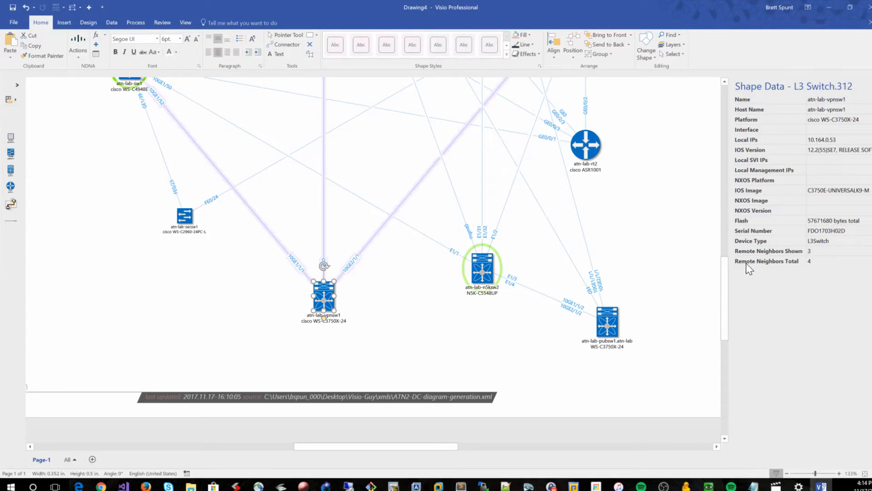
pyautogui.scroll(-1, 372, 263)
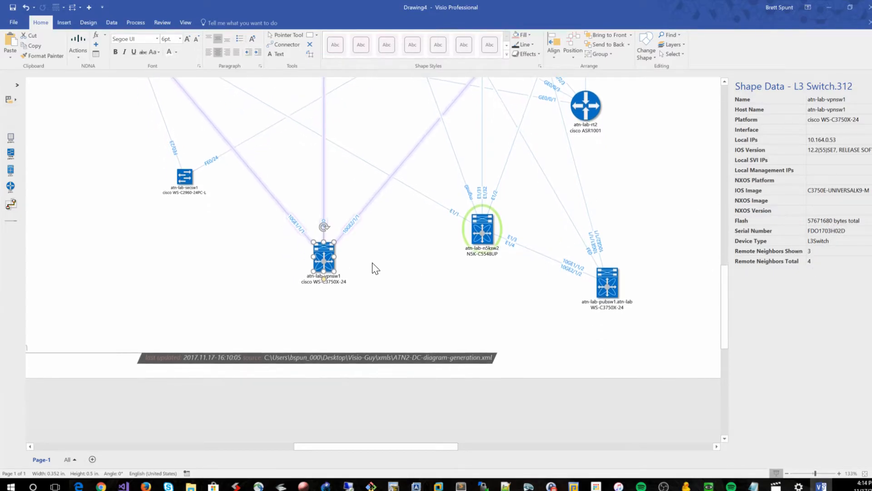
pyautogui.click(96, 49)
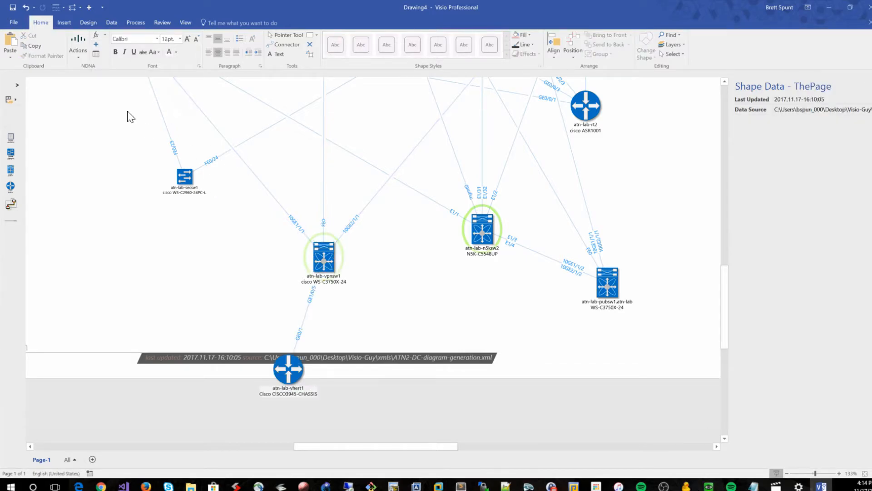
pyautogui.click(298, 369)
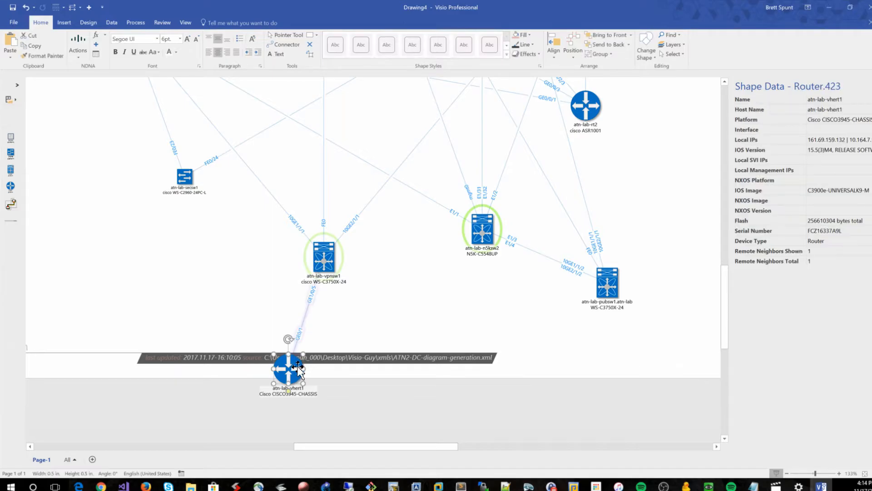
pyautogui.press('Delete')
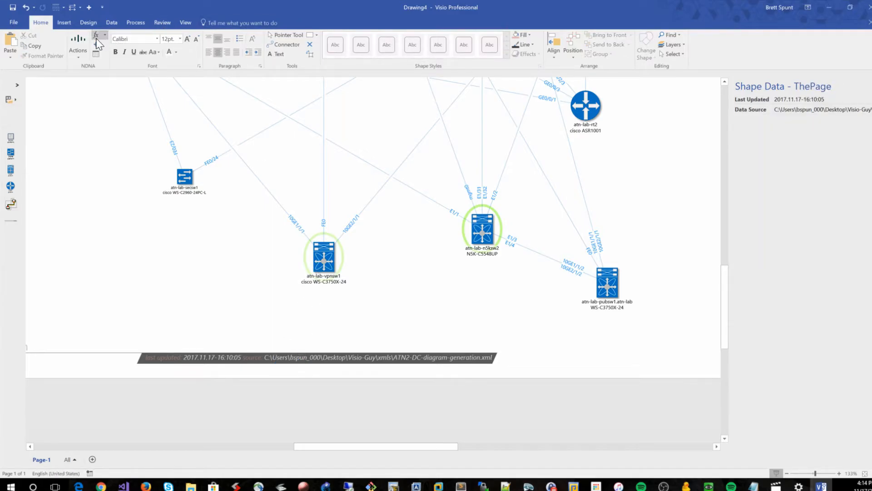
# Repeat expanding atn-lab-vpnsw1 with the other expand commands, deleting the redrawn atn-lab-vhsrt1 router each time
pyautogui.click(80, 46)
pyautogui.click(107, 137)
pyautogui.click(326, 258)
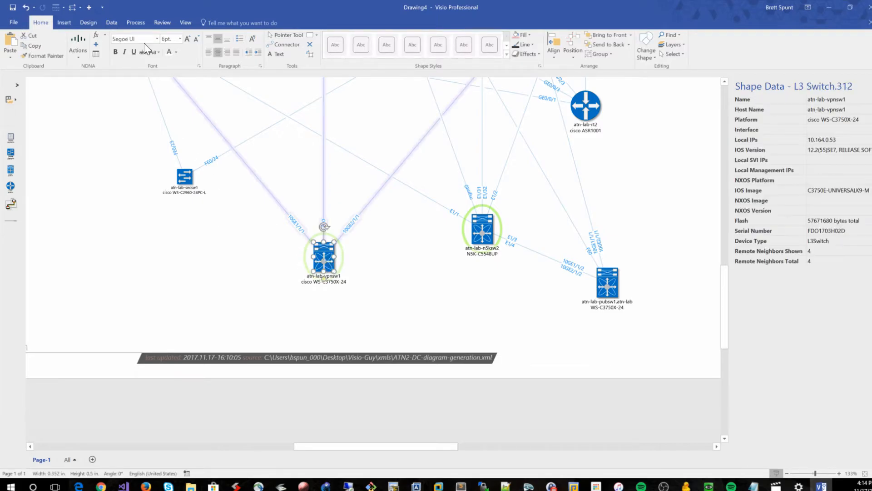
pyautogui.click(88, 38)
pyautogui.click(120, 137)
pyautogui.click(291, 372)
pyautogui.press('Delete')
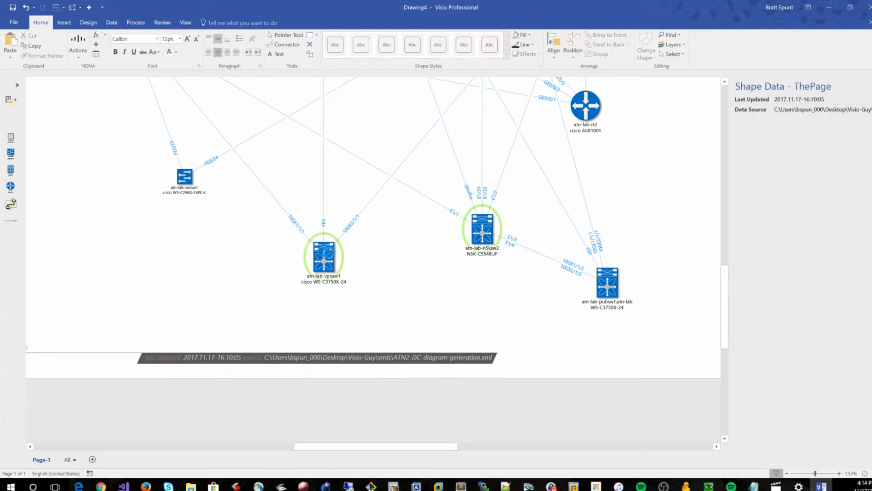
pyautogui.click(326, 251)
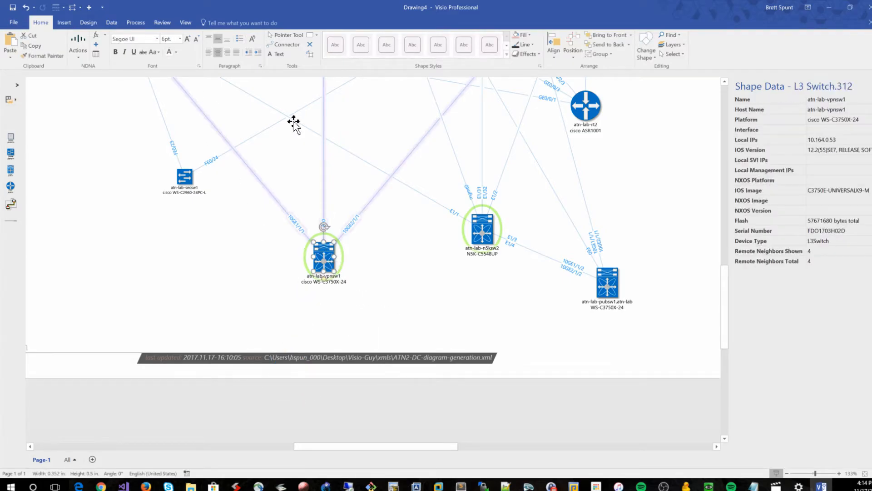
pyautogui.click(100, 38)
pyautogui.click(124, 66)
pyautogui.click(293, 376)
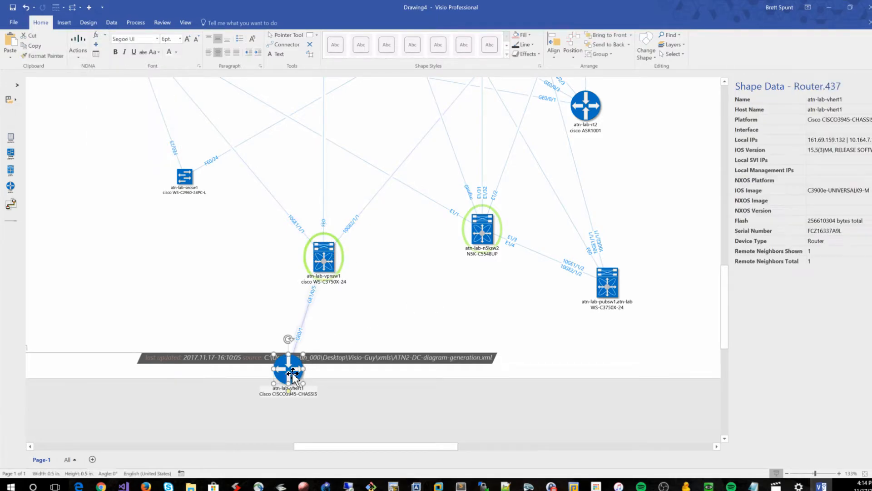
pyautogui.press('Delete')
pyautogui.click(318, 257)
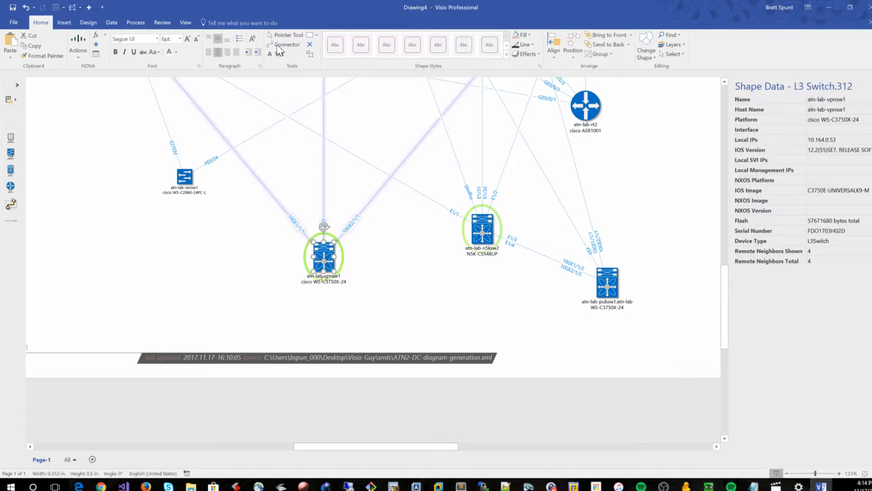
pyautogui.click(89, 7)
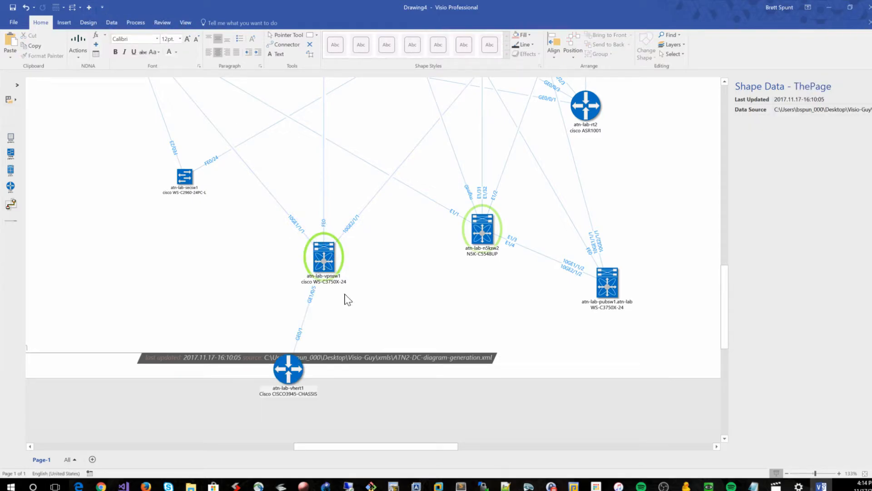
pyautogui.click(293, 373)
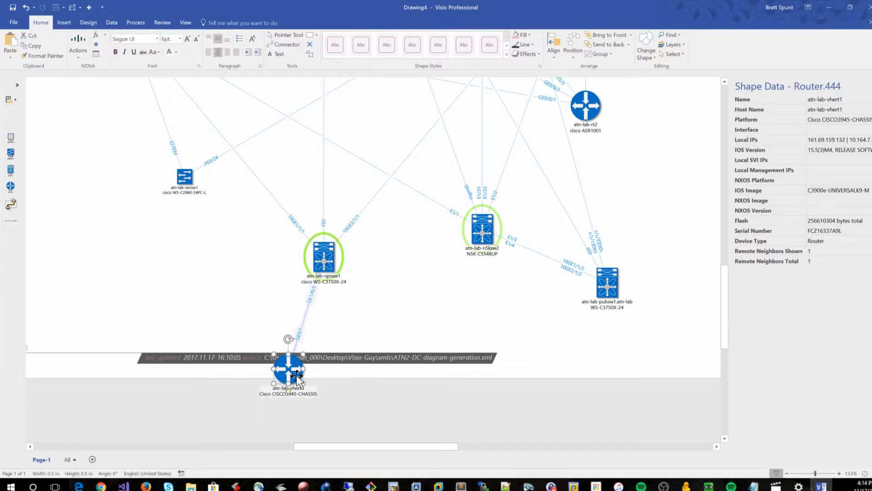
pyautogui.press('Delete')
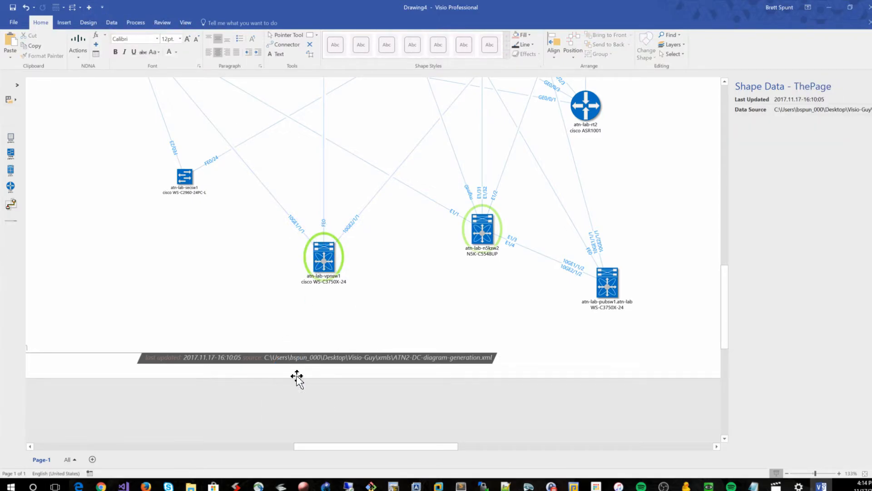
# Open the network data view of the discovery file from the ribbon and from the page's shortcut menu, closing it each time
pyautogui.click(96, 54)
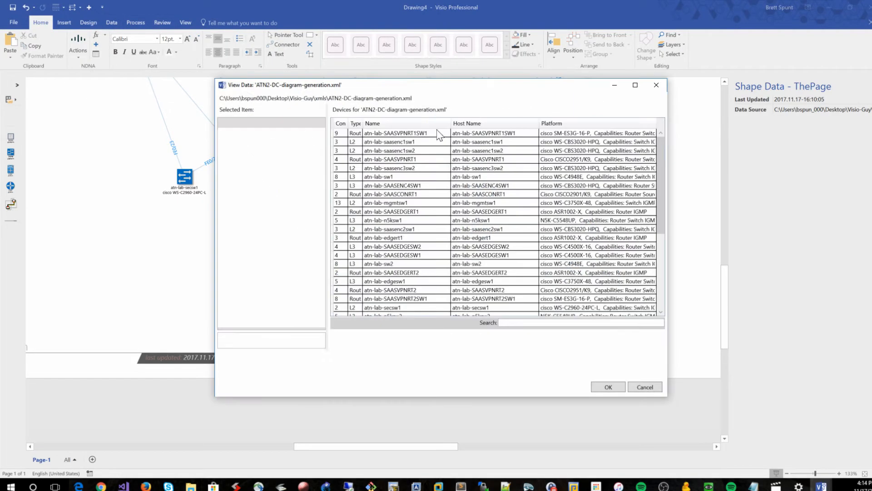
pyautogui.click(635, 85)
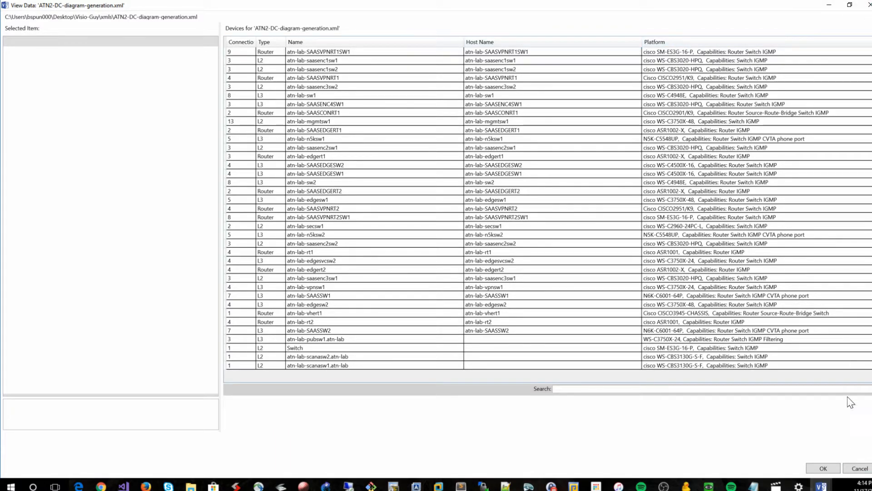
pyautogui.click(863, 470)
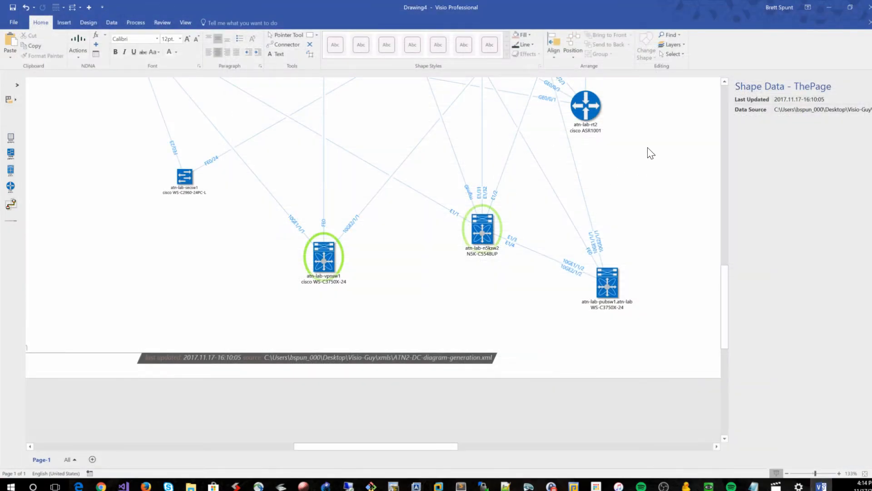
pyautogui.rightClick(648, 149)
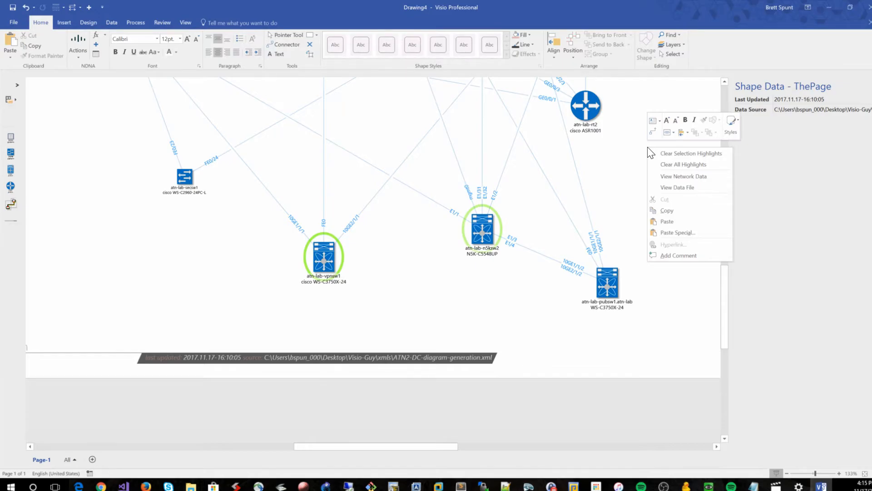
pyautogui.click(685, 184)
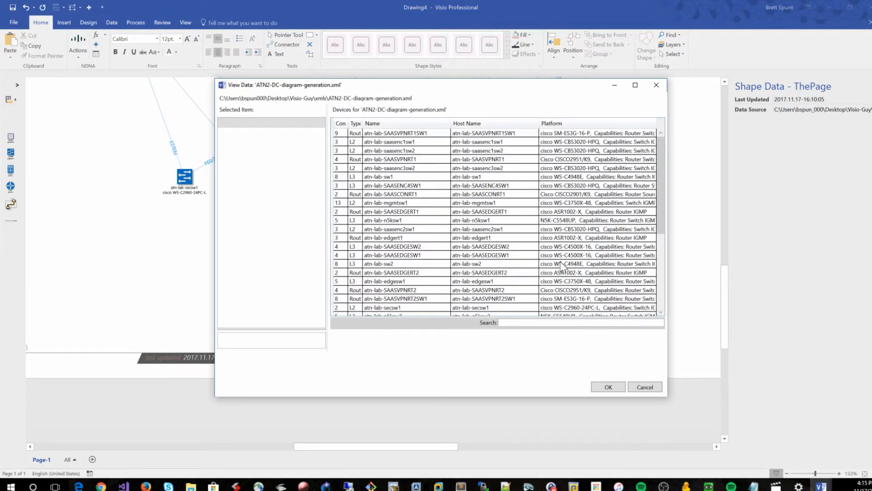
pyautogui.click(643, 387)
# Open the ATN2-DC-diagram-generation.xml data file from the page's shortcut menu and scroll through its contents before closing it
pyautogui.rightClick(204, 243)
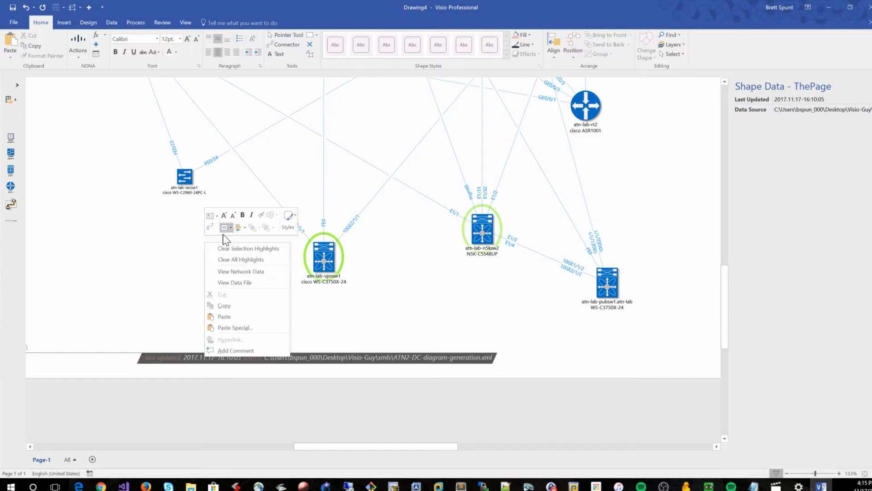
pyautogui.click(228, 284)
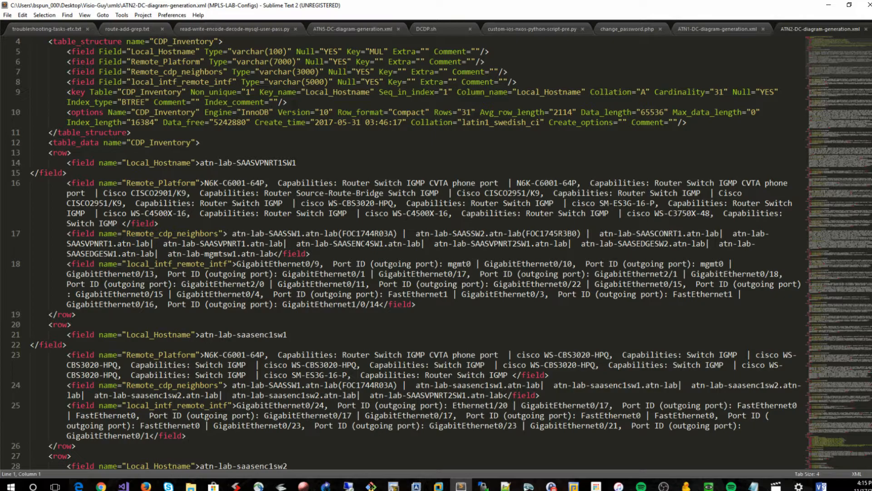
pyautogui.scroll(1, 436, 253)
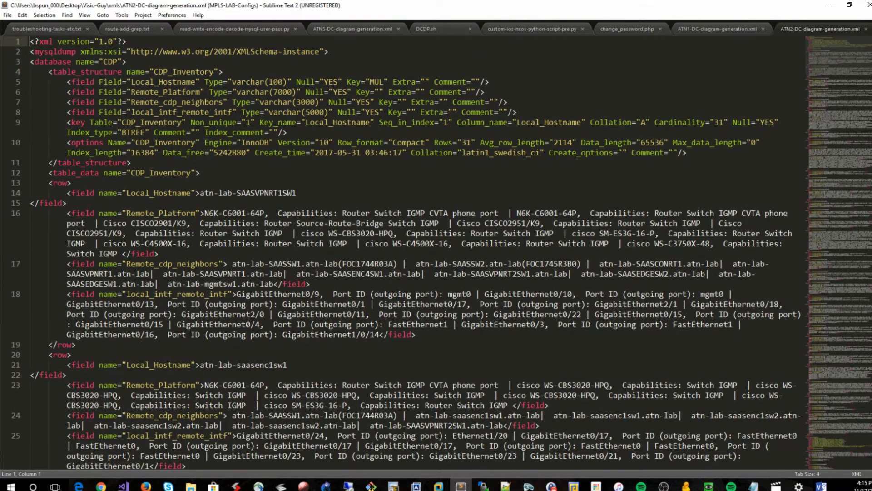
pyautogui.scroll(-10, 436, 252)
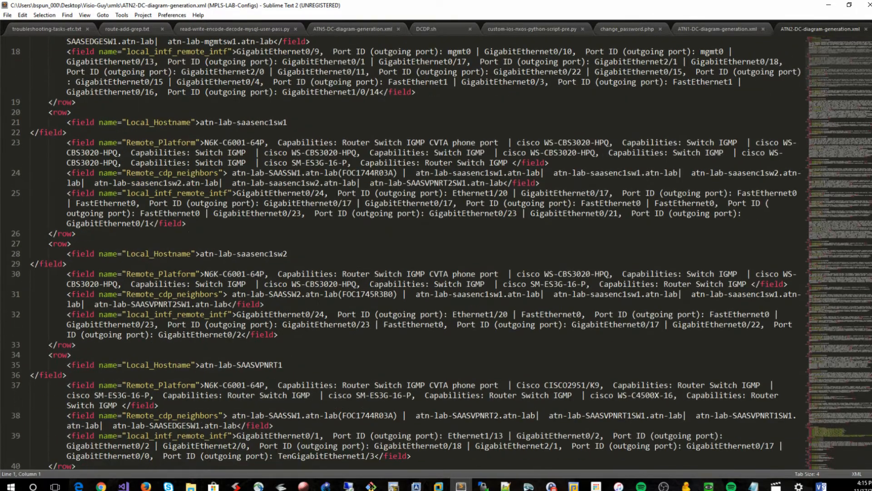
pyautogui.hotkey('ctrl', 'f')
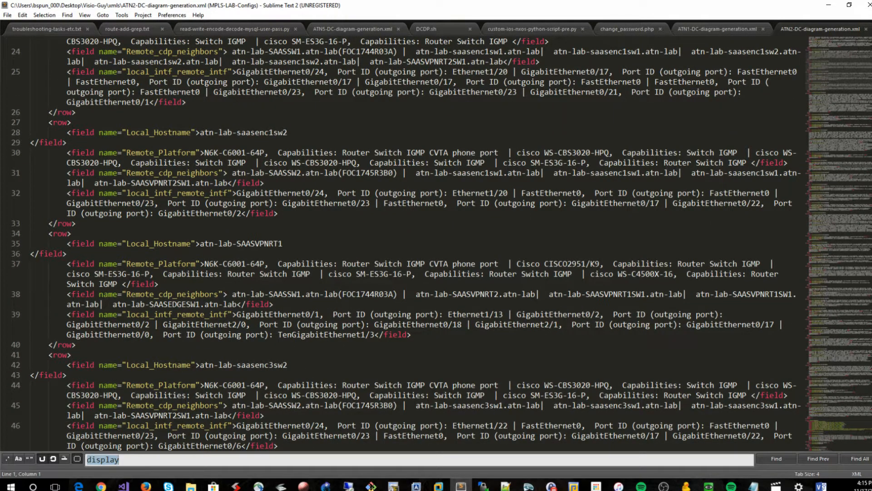
pyautogui.scroll(-12, 436, 243)
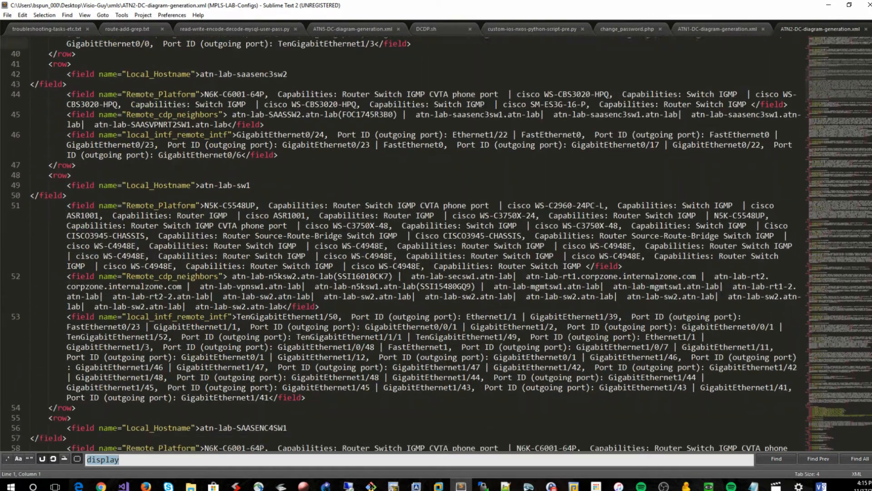
pyautogui.scroll(-6, 436, 243)
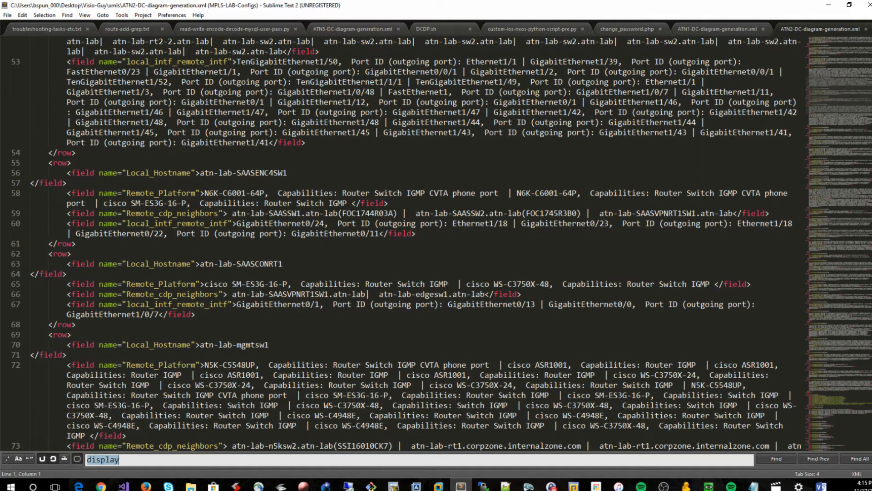
pyautogui.scroll(-13, 436, 243)
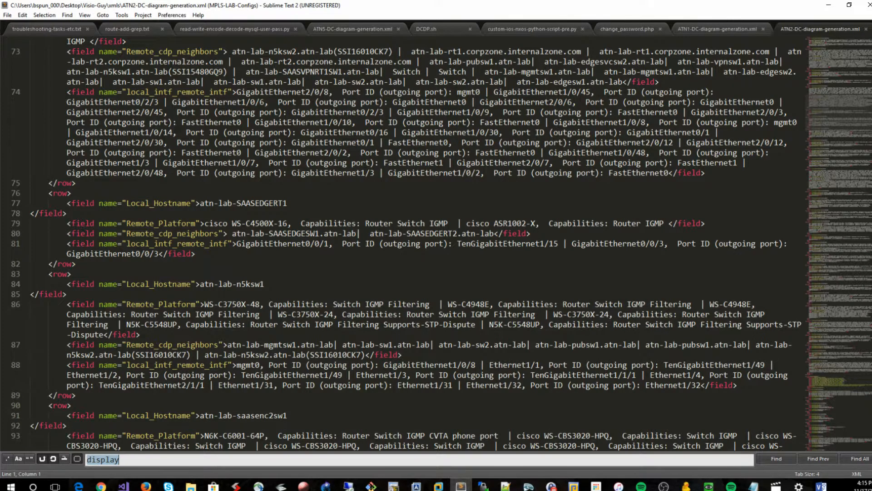
pyautogui.scroll(-20, 436, 243)
pyautogui.scroll(9, 870, 232)
pyautogui.moveTo(870, 224); pyautogui.dragTo(870, 234)
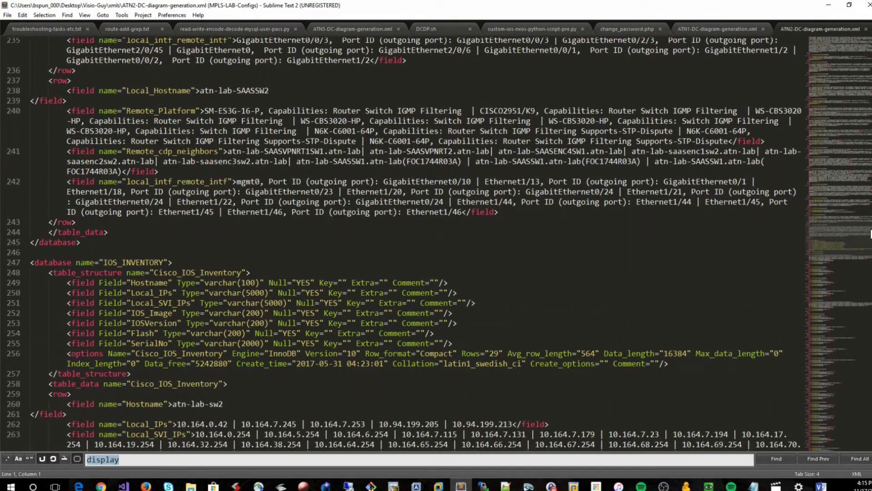
pyautogui.scroll(-10, 869, 234)
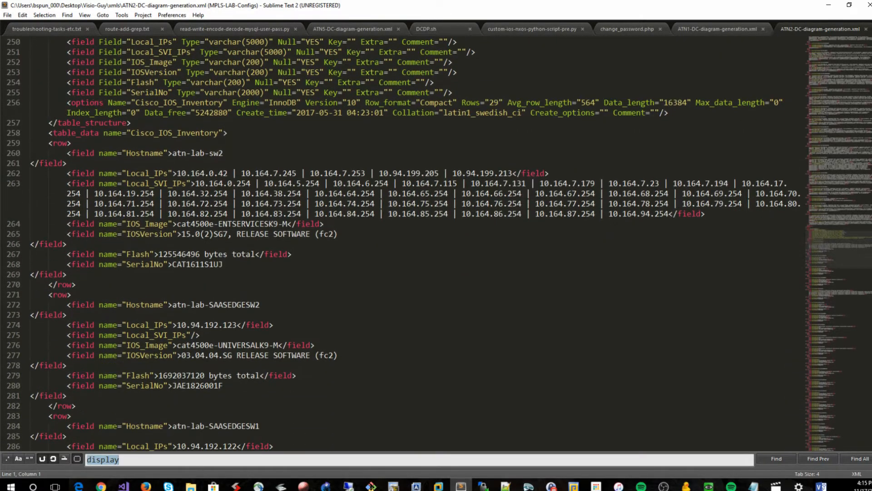
pyautogui.moveTo(869, 246); pyautogui.dragTo(870, 438)
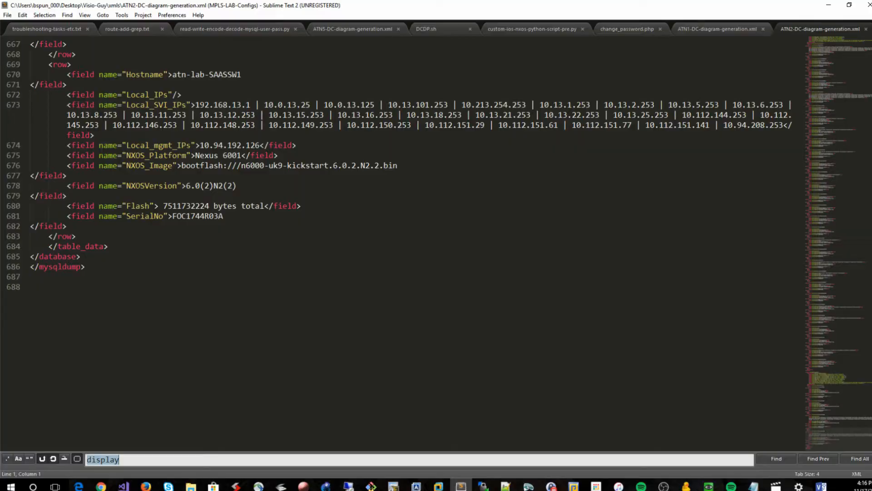
pyautogui.moveTo(869, 438); pyautogui.dragTo(870, 64)
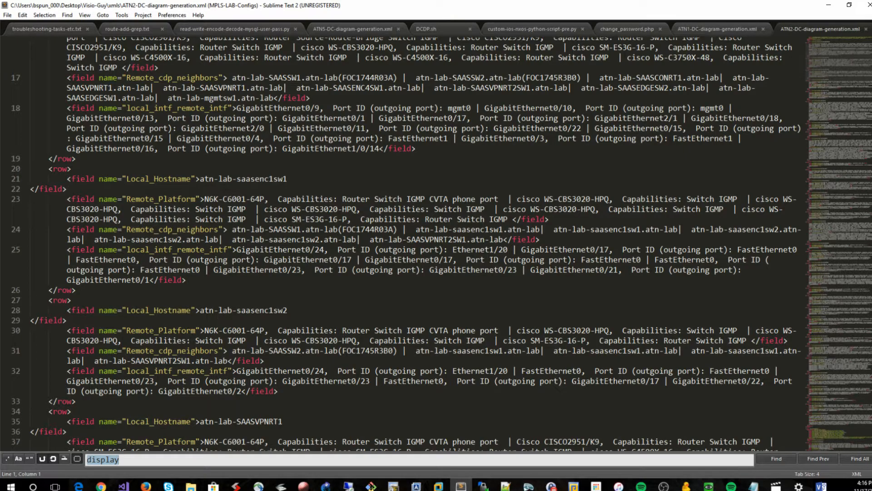
pyautogui.moveTo(870, 64); pyautogui.dragTo(870, 59)
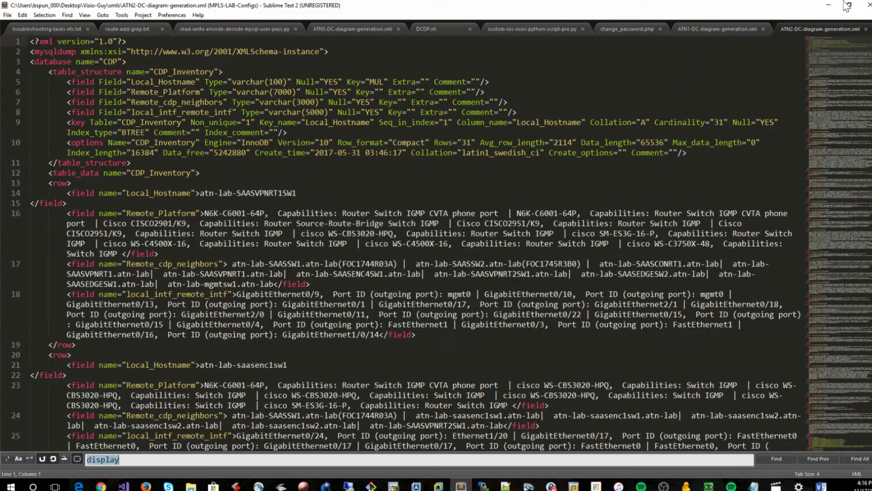
pyautogui.click(828, 5)
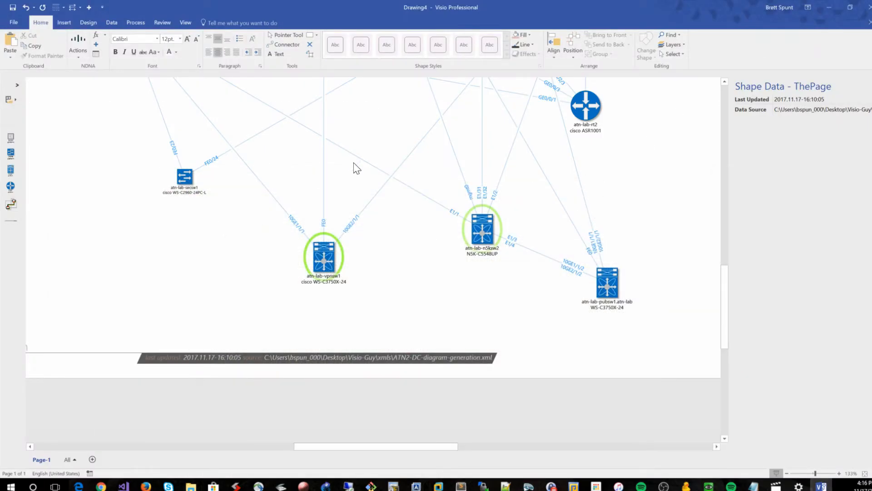
# Open the data file from the Actions menu and the network data from the NDNA menu, closing each again
pyautogui.click(75, 48)
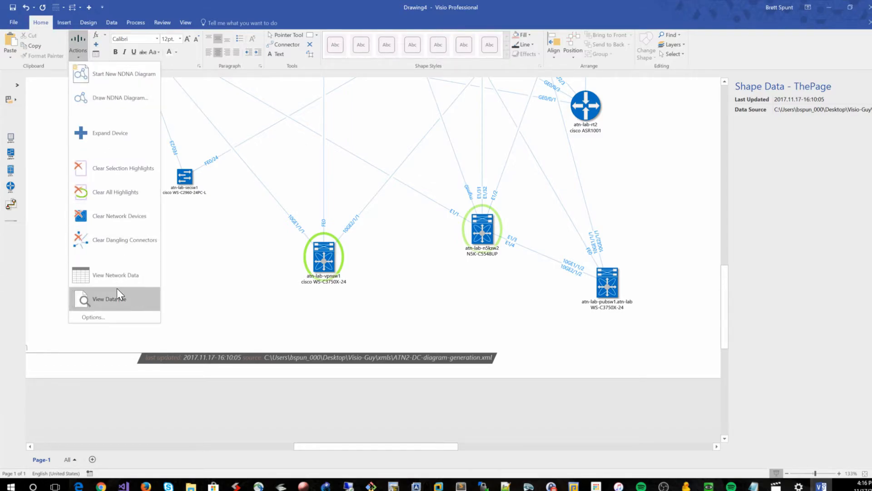
pyautogui.click(116, 302)
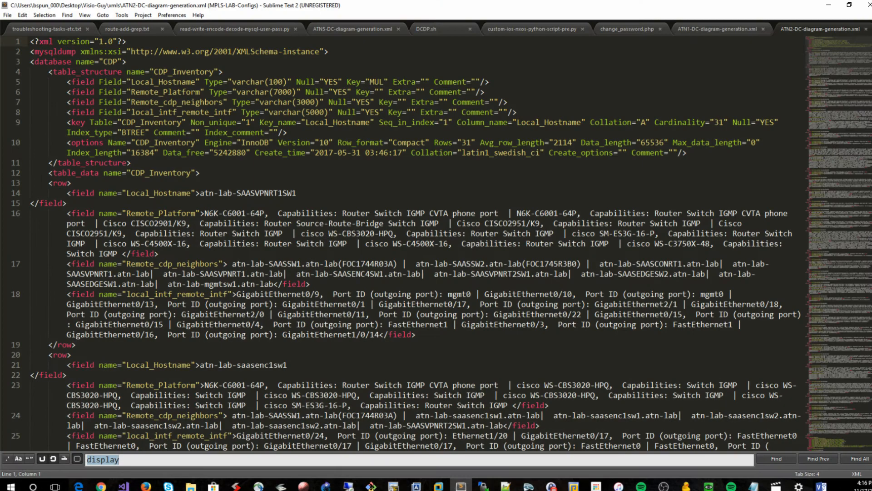
pyautogui.click(829, 6)
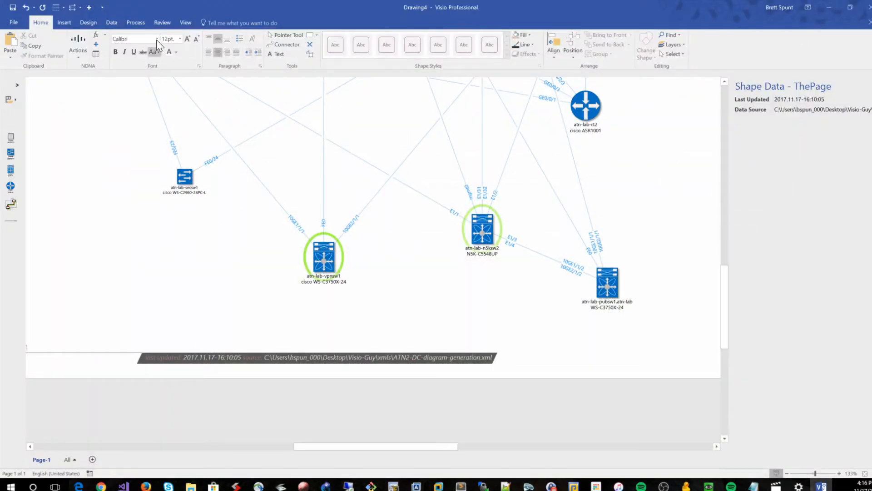
pyautogui.click(106, 34)
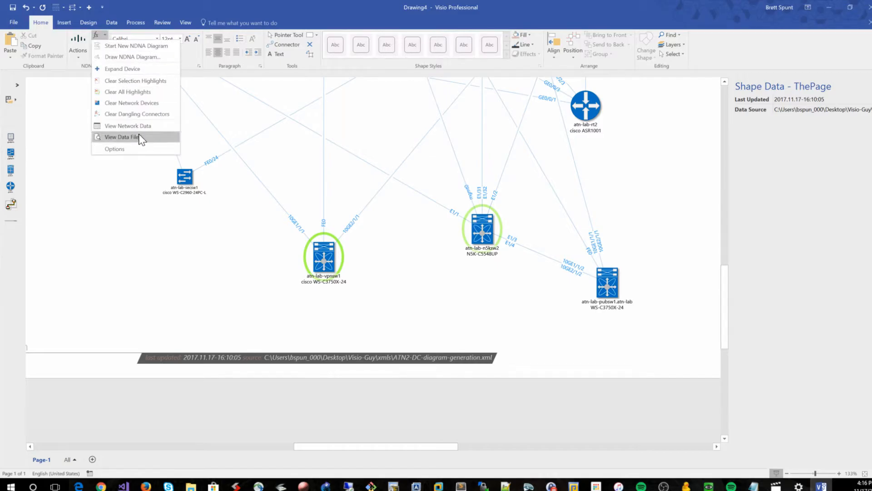
pyautogui.click(137, 126)
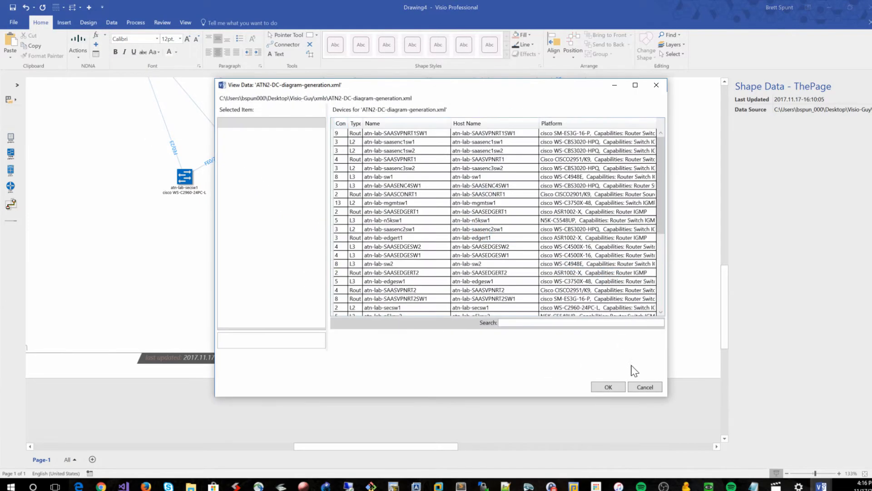
pyautogui.click(642, 387)
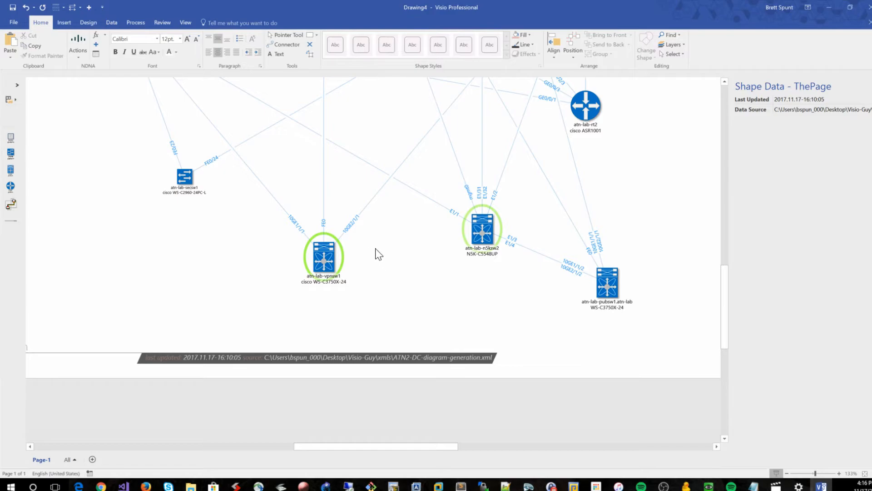
# Review the shape data of the atn-lab-n5ksw2 and atn-lab-pubsw1.atn-lab switches
pyautogui.scroll(1, 370, 253)
pyautogui.scroll(2, 381, 254)
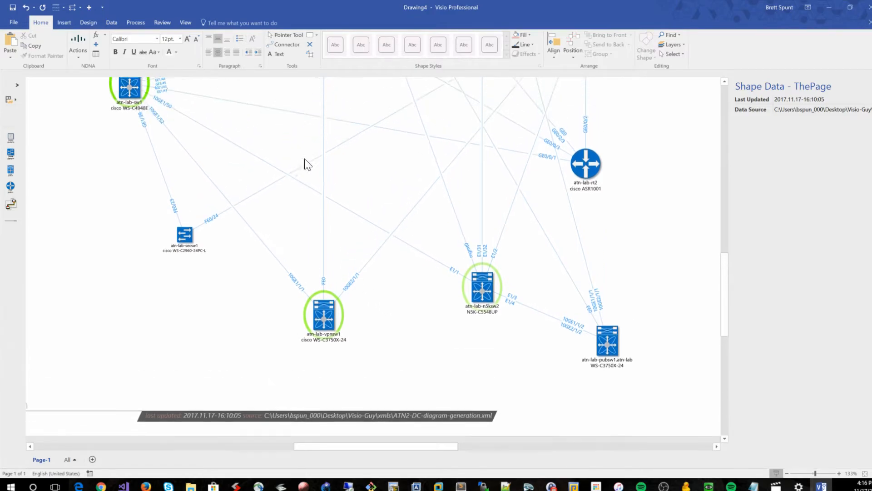
pyautogui.click(77, 50)
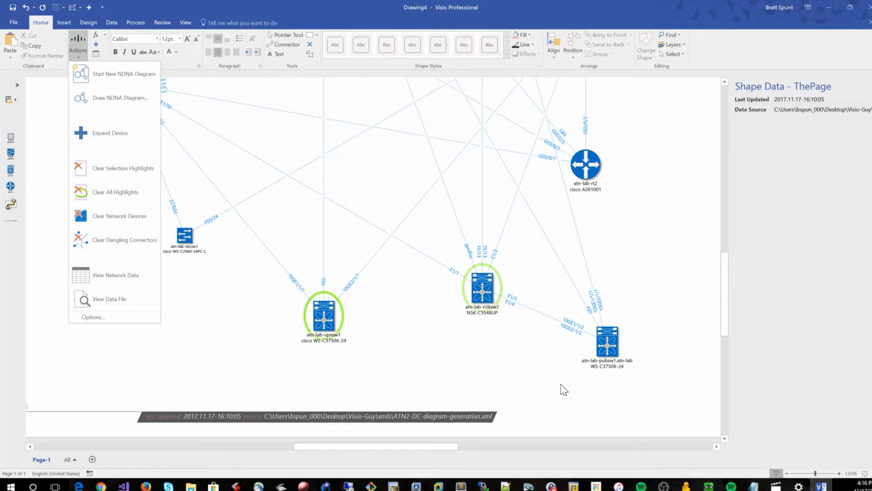
pyautogui.click(608, 352)
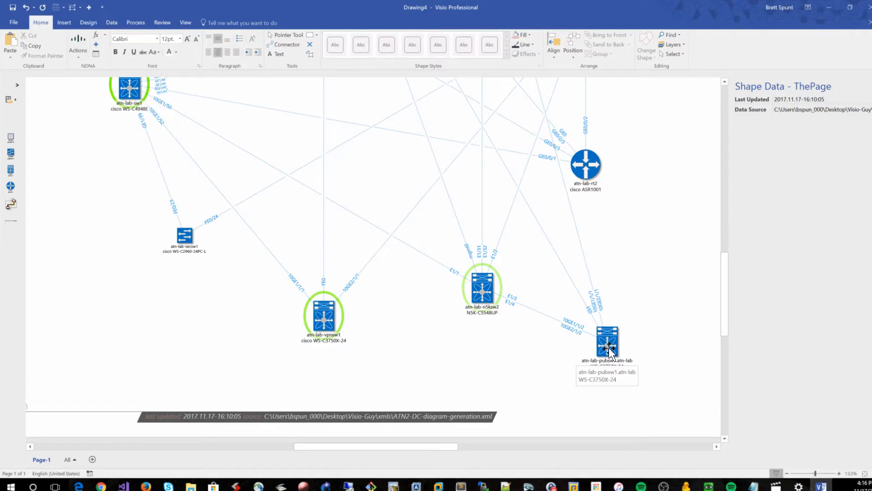
pyautogui.click(483, 293)
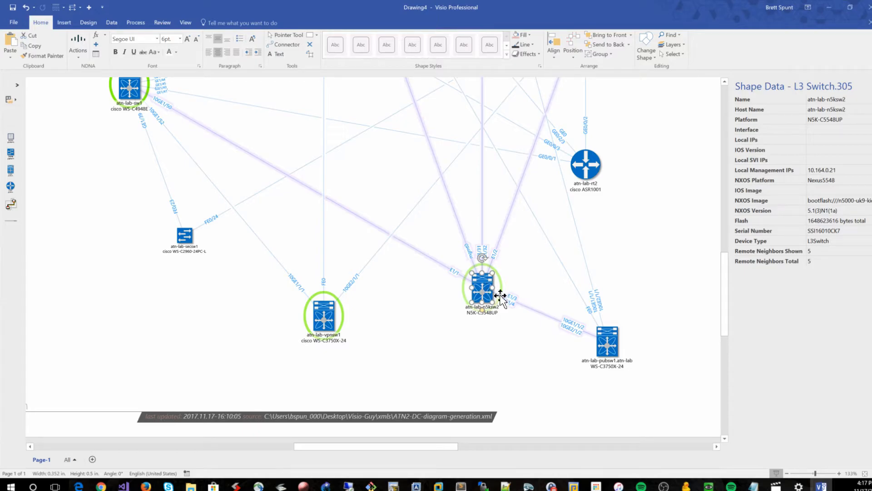
pyautogui.click(610, 344)
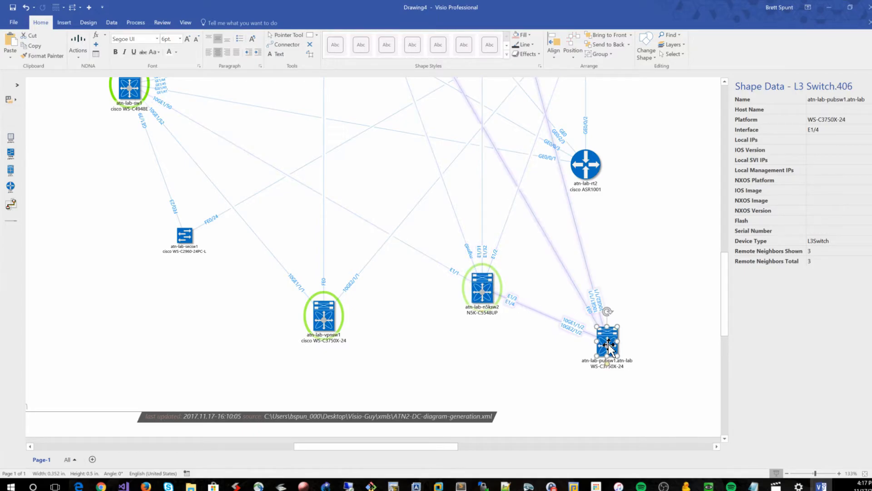
pyautogui.click(487, 293)
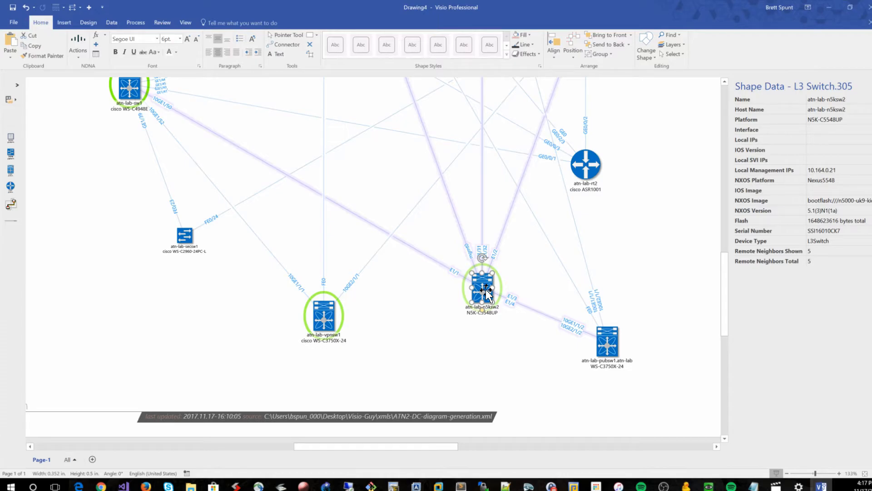
pyautogui.click(535, 349)
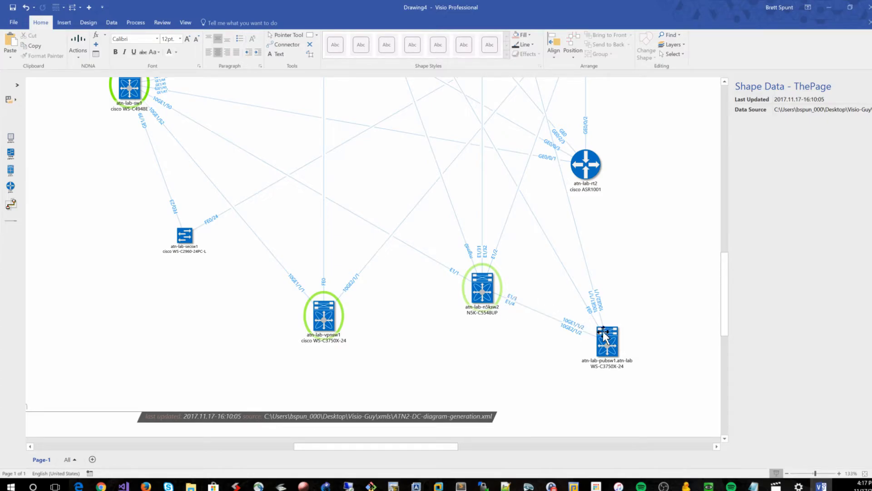
pyautogui.moveTo(608, 347); pyautogui.dragTo(608, 355)
pyautogui.click(561, 355)
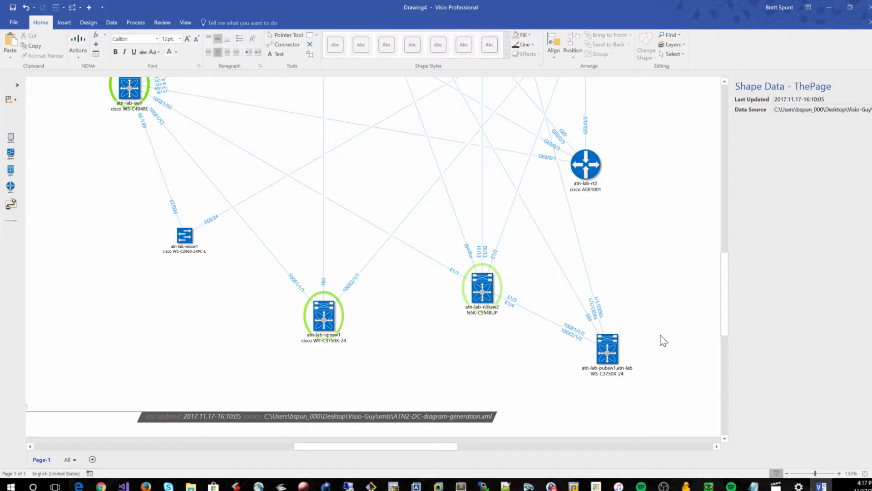
pyautogui.click(605, 347)
pyautogui.moveTo(604, 348); pyautogui.dragTo(604, 340)
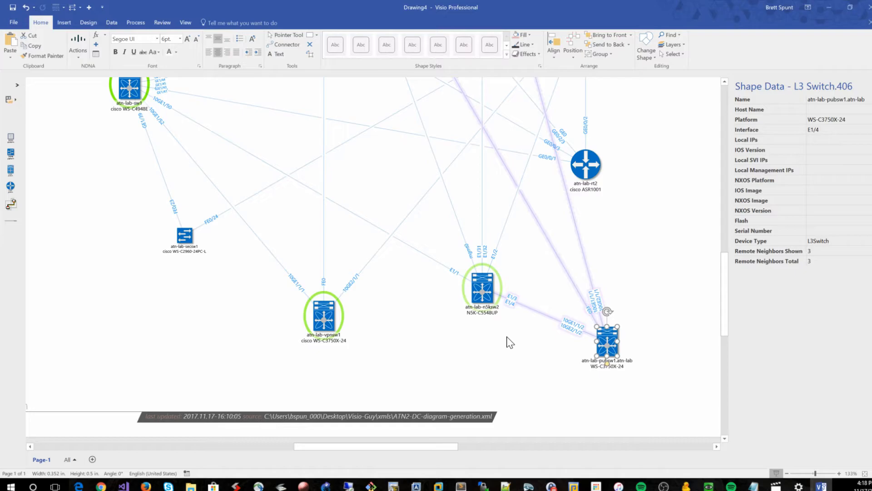
pyautogui.scroll(5, 487, 325)
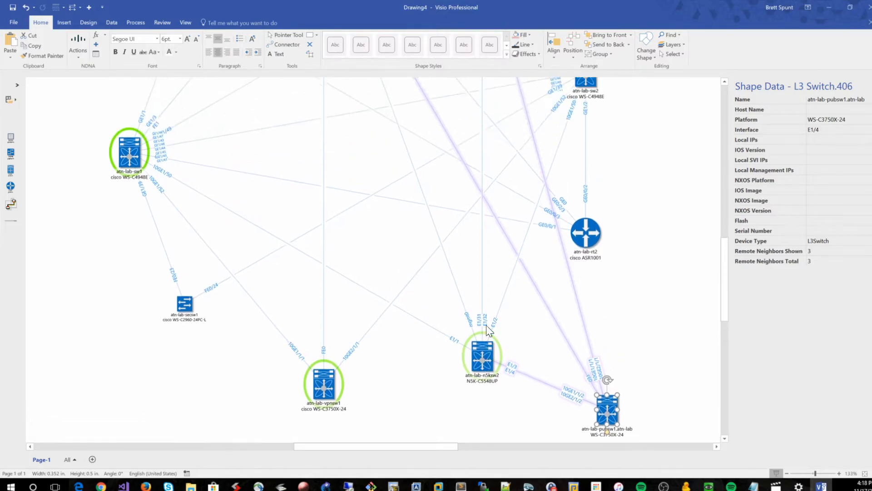
# Move the atn-lab-n5ksw2 switch up to the top of the diagram, above atn-lab-sw2
pyautogui.scroll(3, 487, 320)
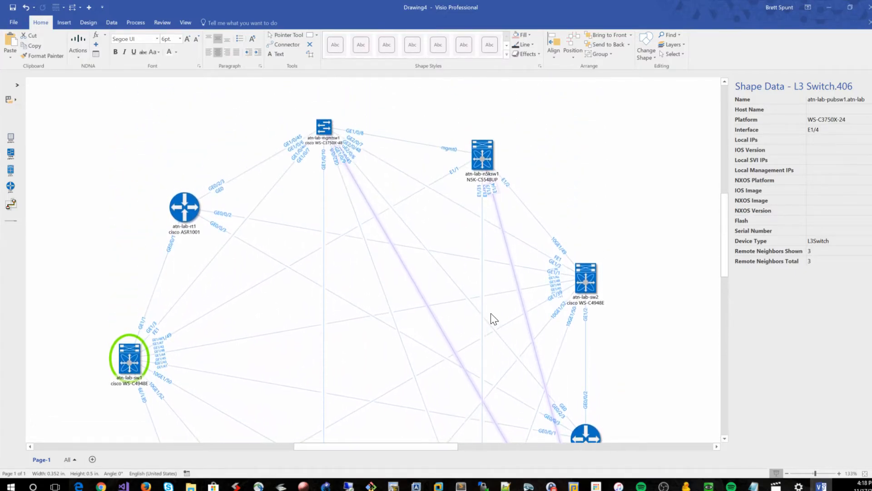
pyautogui.scroll(-1, 540, 179)
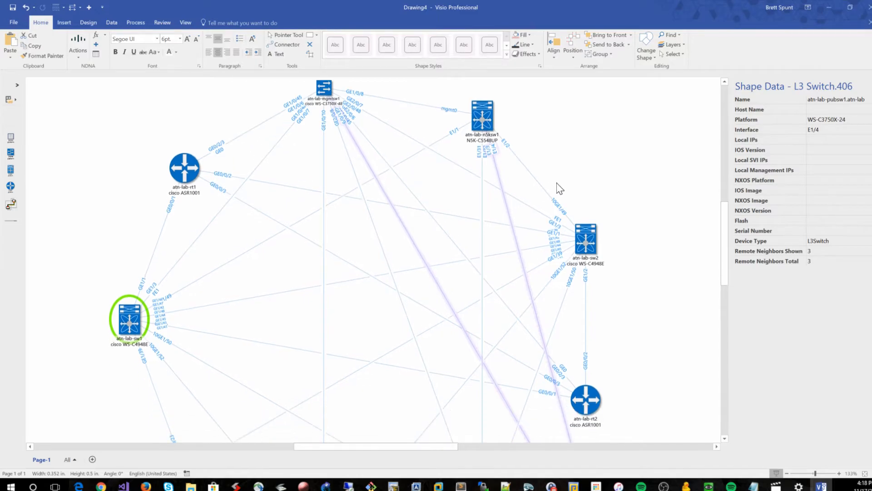
pyautogui.scroll(-3, 559, 184)
pyautogui.moveTo(520, 352); pyautogui.dragTo(577, 156)
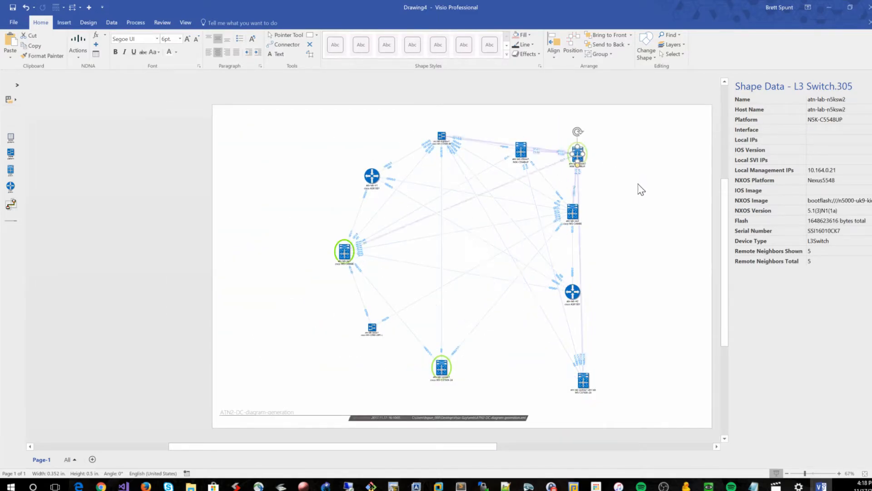
pyautogui.click(637, 190)
pyautogui.scroll(4, 640, 195)
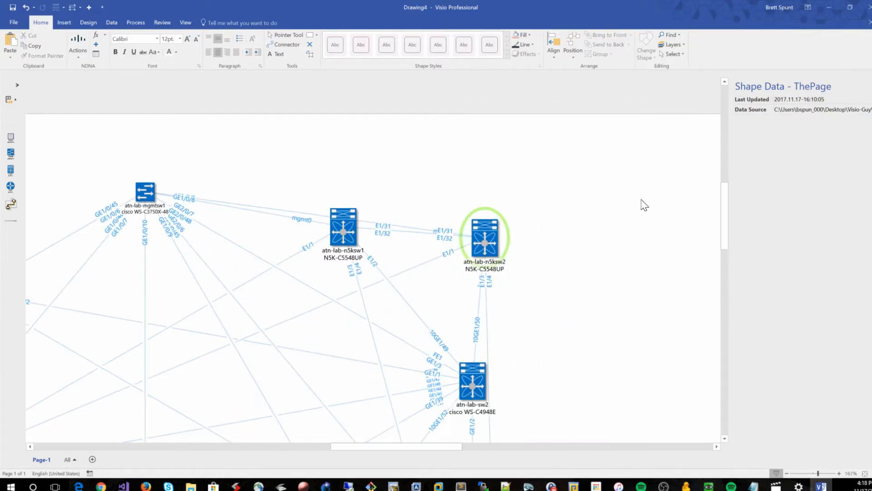
pyautogui.moveTo(483, 241); pyautogui.dragTo(484, 213)
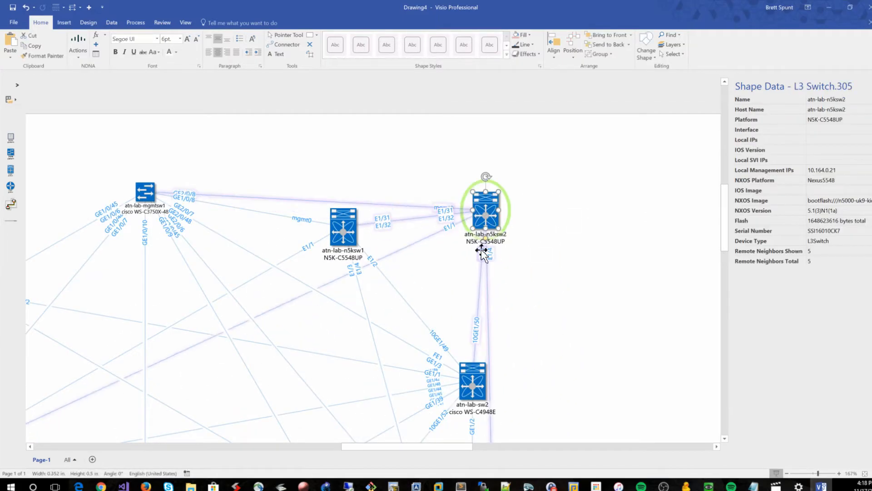
# Rearrange the atn-lab-n5ksw1 and atn-lab-n5ksw2 switches so they sit next to each other above atn-lab-sw2
pyautogui.moveTo(348, 225); pyautogui.dragTo(579, 296)
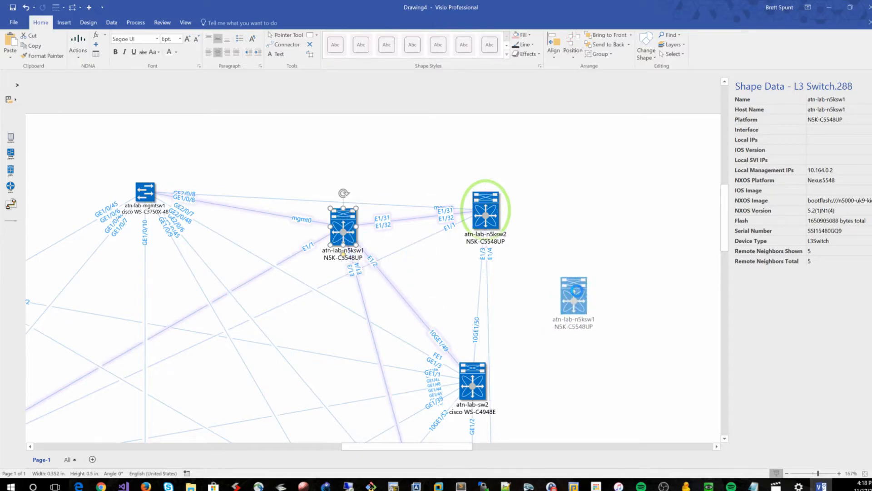
pyautogui.moveTo(499, 207); pyautogui.dragTo(663, 206)
pyautogui.moveTo(573, 300); pyautogui.dragTo(551, 161)
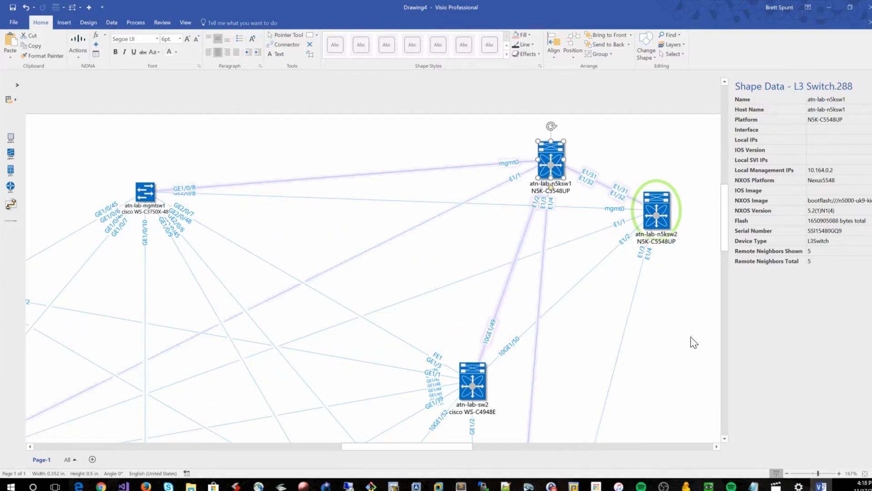
pyautogui.click(679, 314)
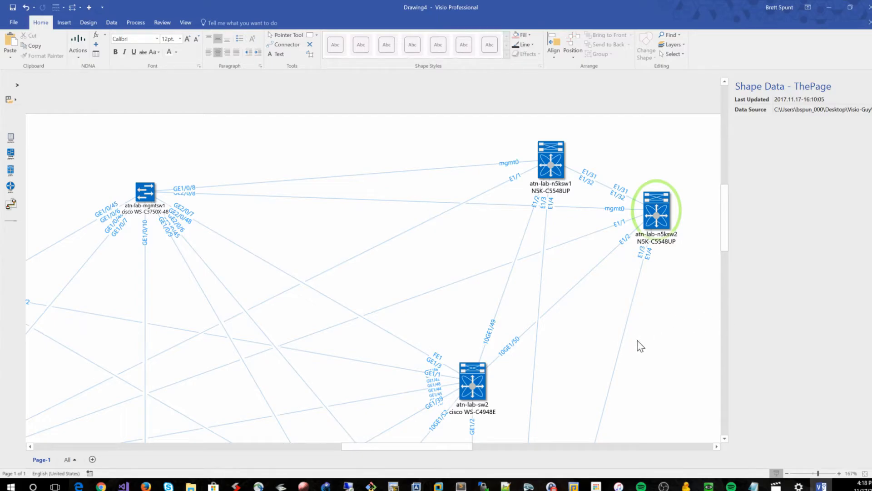
# Nudge the atn-lab-sw2 switch slightly to the right
pyautogui.scroll(-1, 658, 328)
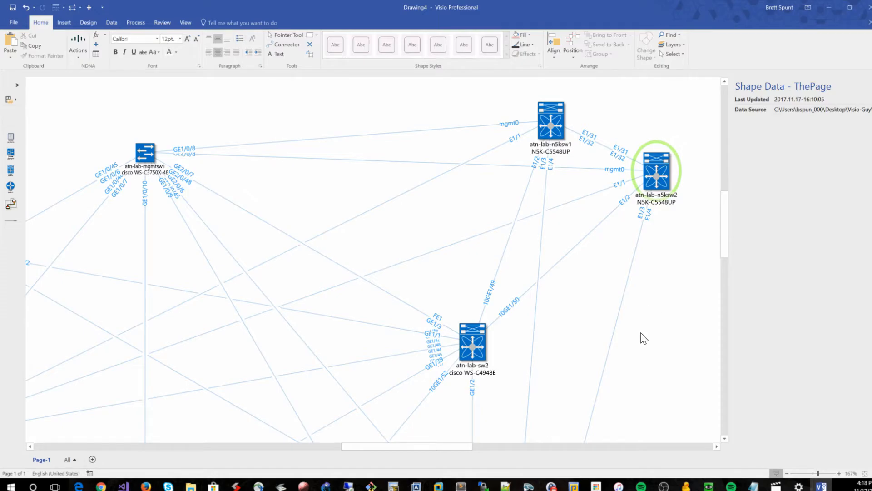
pyautogui.keyDown('ctrl'); pyautogui.scroll(-1, 663, 315); pyautogui.keyUp('ctrl')
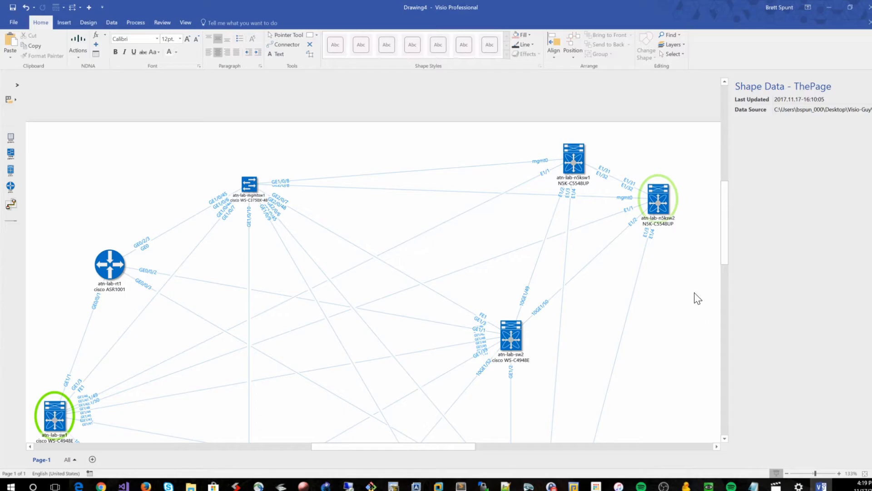
pyautogui.scroll(-2, 691, 290)
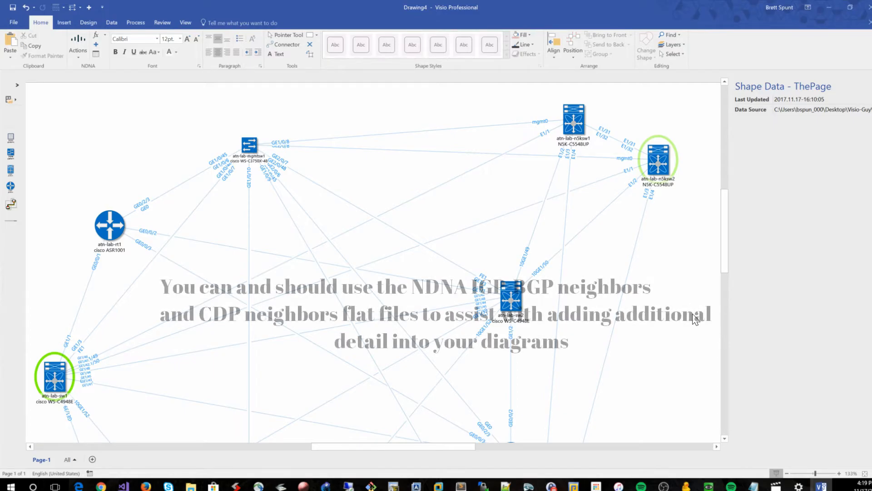
pyautogui.moveTo(727, 248)
pyautogui.mouseDown()
pyautogui.moveTo(729, 298)
pyautogui.moveTo(723, 259)
pyautogui.mouseUp()
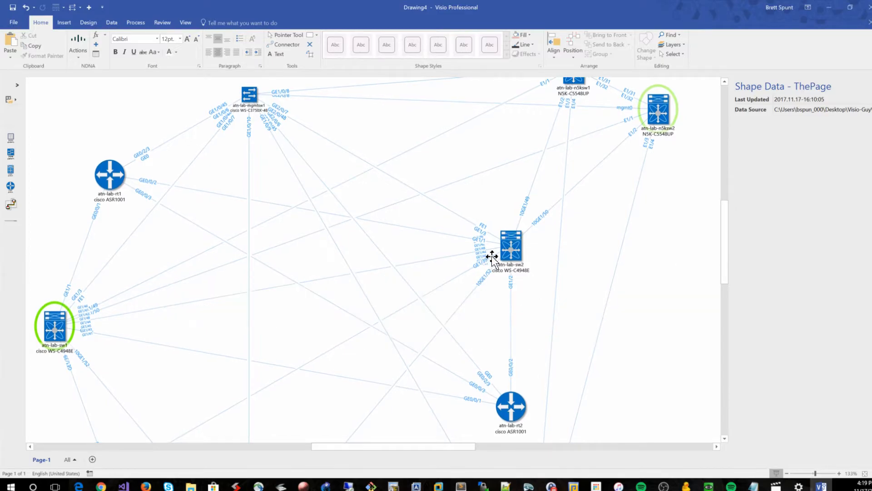
pyautogui.moveTo(518, 249); pyautogui.dragTo(529, 254)
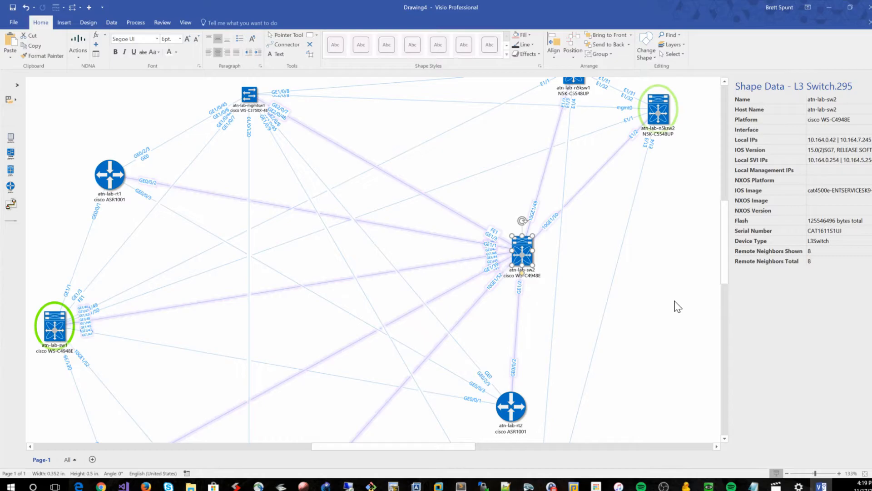
# Select the atn-lab-sw1 switch together with all of its neighbors
pyautogui.scroll(2, 675, 302)
pyautogui.scroll(-3, 675, 298)
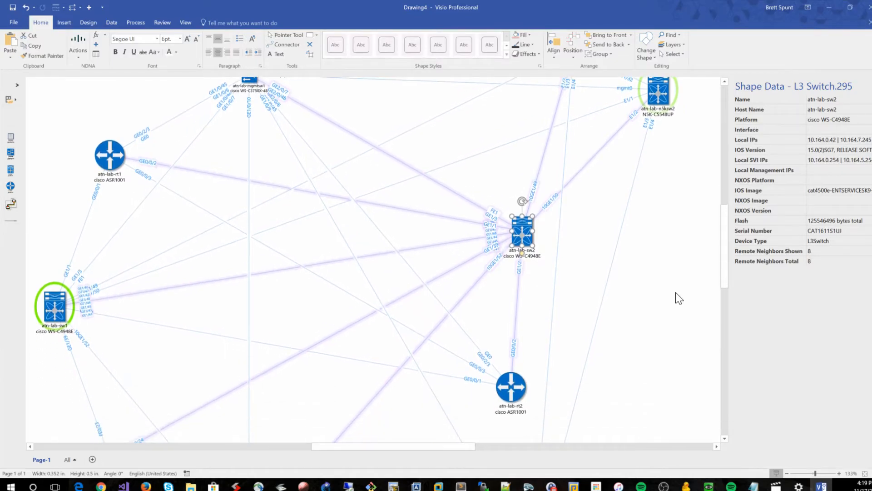
pyautogui.hscroll(-2, 684, 296)
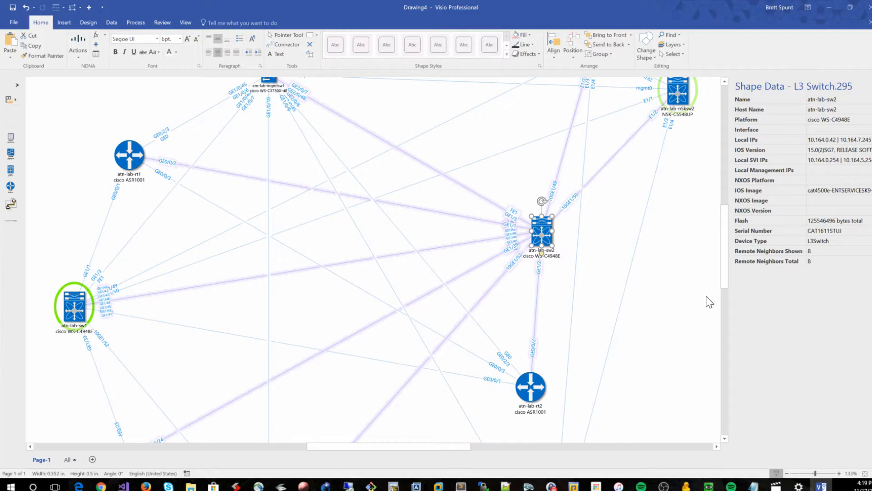
pyautogui.scroll(-6, 705, 298)
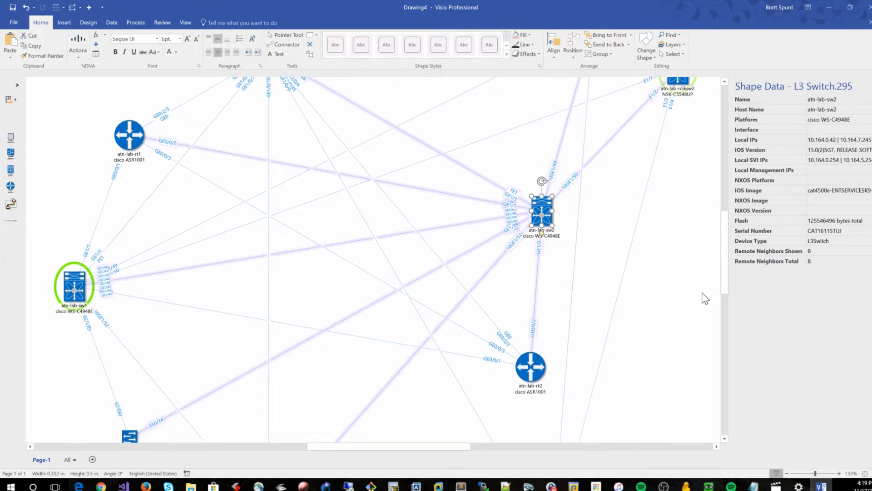
pyautogui.scroll(-2, 703, 296)
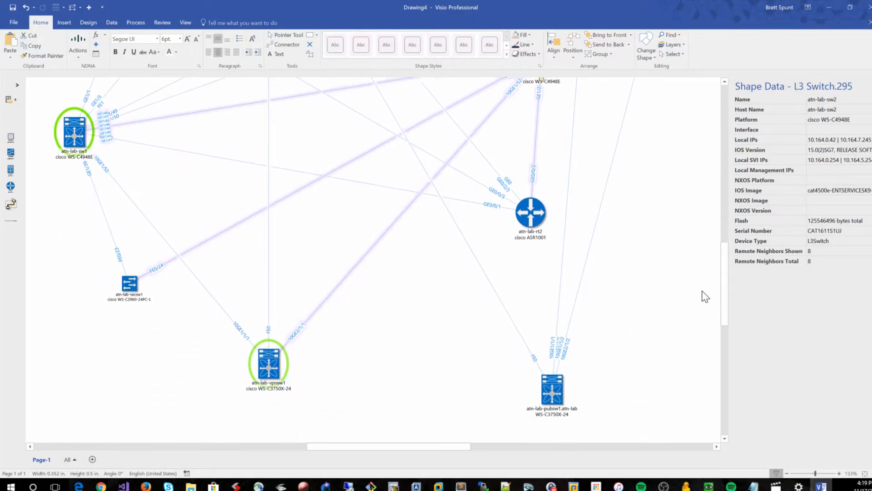
pyautogui.click(72, 138)
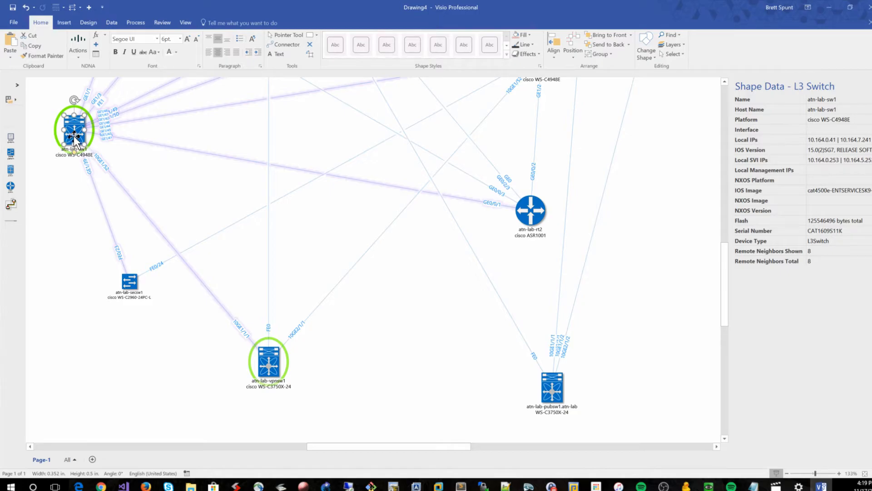
pyautogui.scroll(2, 88, 98)
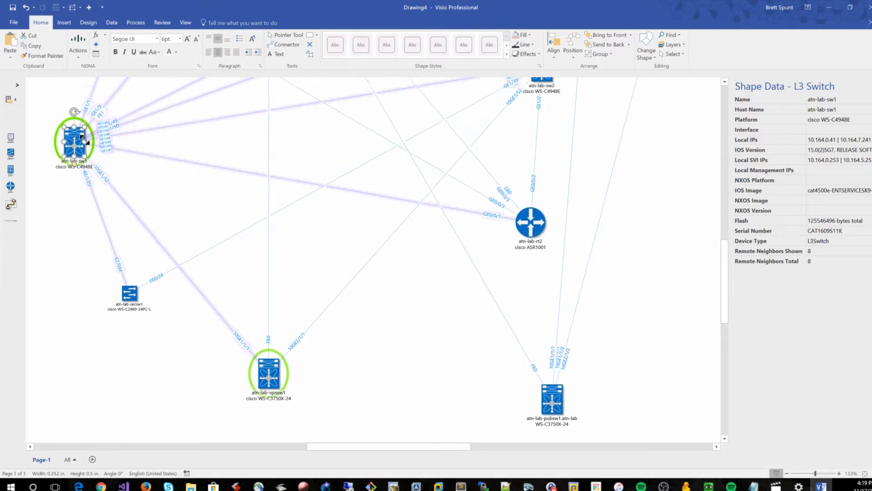
pyautogui.rightClick(78, 169)
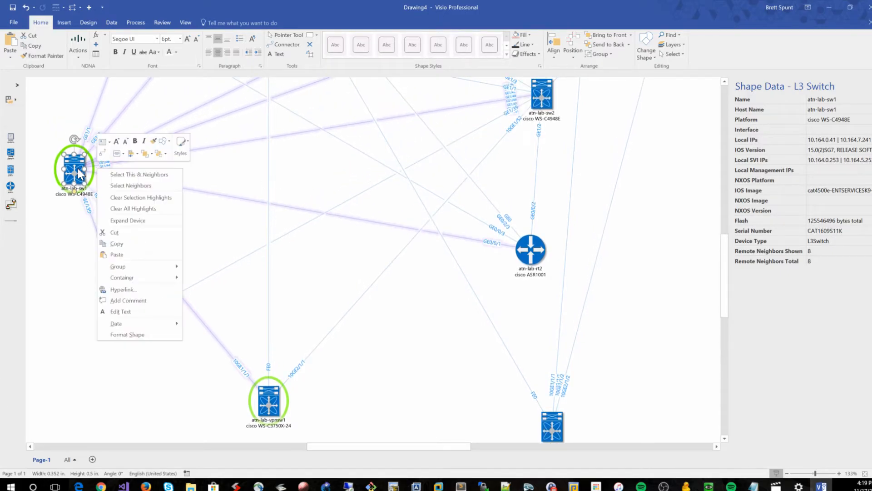
pyautogui.click(120, 174)
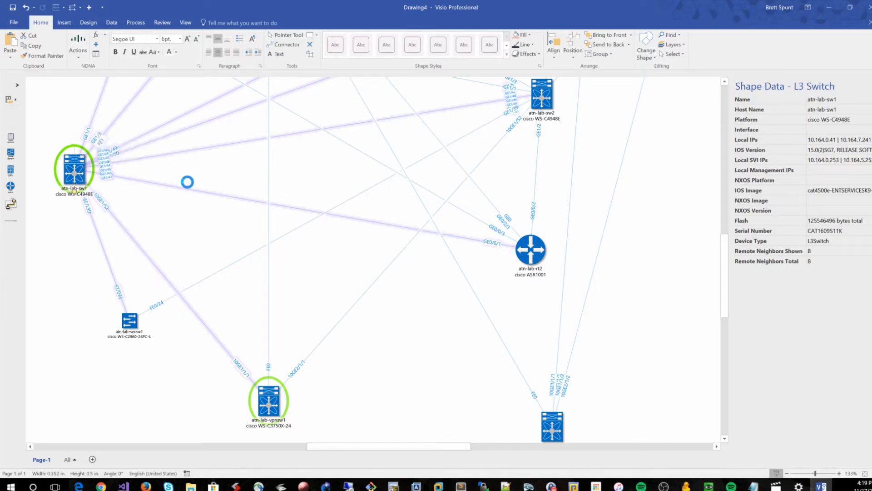
# Move the selected atn-lab-sw1 group further left on the page
pyautogui.scroll(3, 200, 191)
pyautogui.scroll(5, 200, 191)
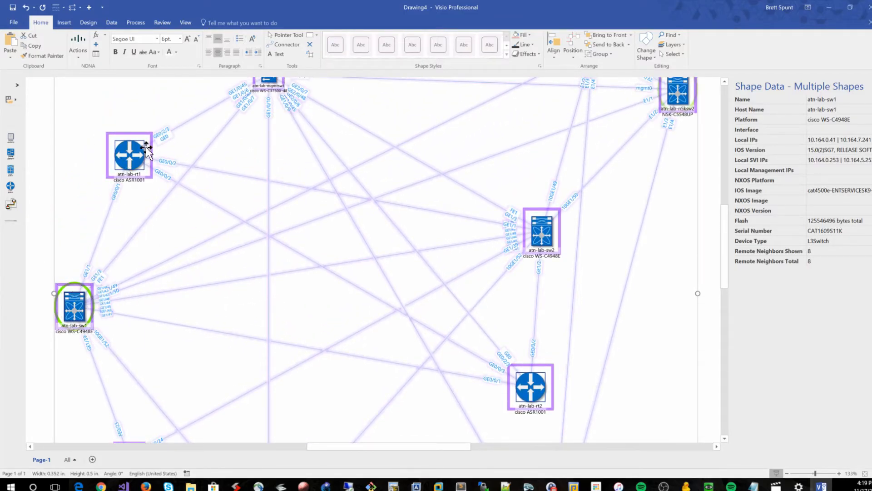
pyautogui.keyDown('ctrl'); pyautogui.scroll(-2, 393, 170); pyautogui.keyUp('ctrl')
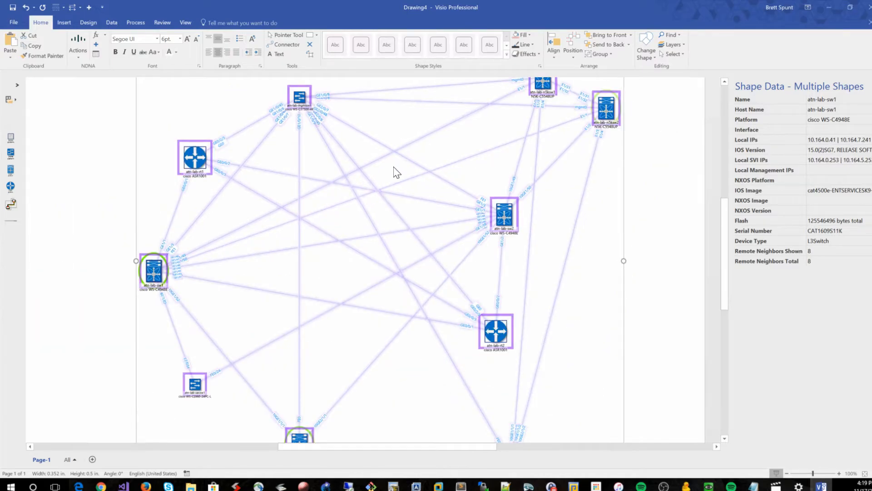
pyautogui.keyDown('ctrl'); pyautogui.scroll(-1, 393, 169); pyautogui.keyUp('ctrl')
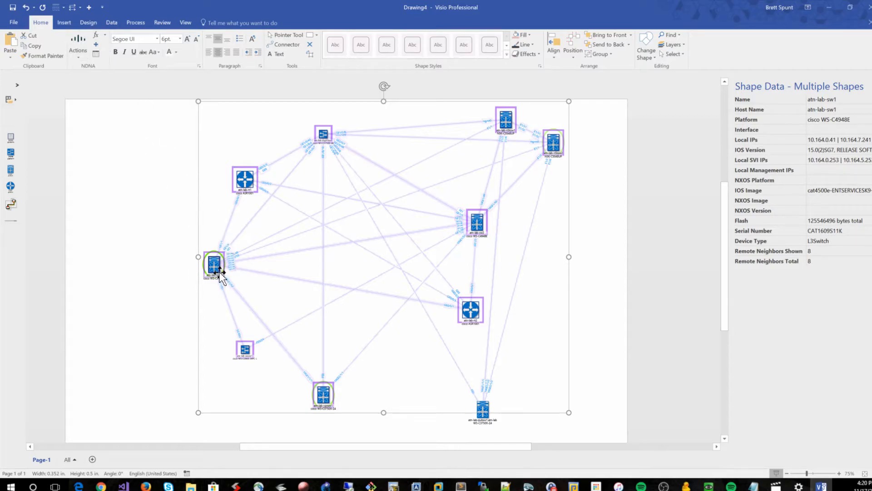
pyautogui.moveTo(220, 272); pyautogui.dragTo(154, 263)
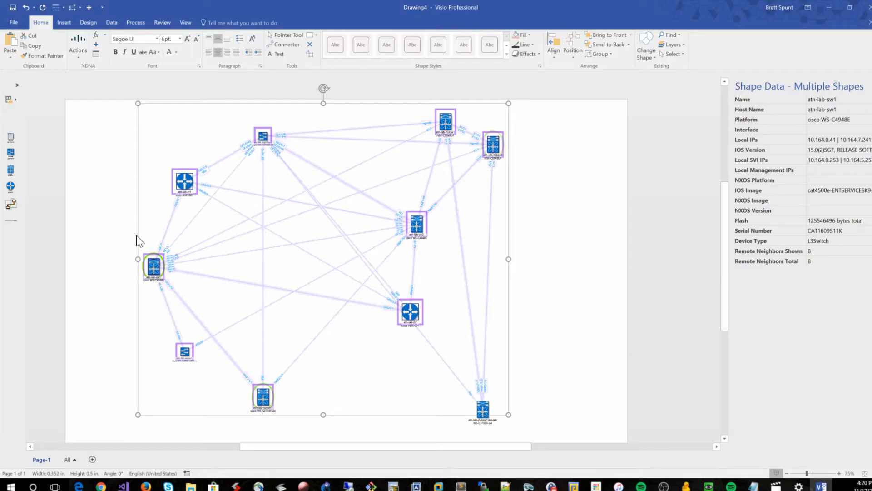
# Deselect the group and clear the selection highlights
pyautogui.click(114, 241)
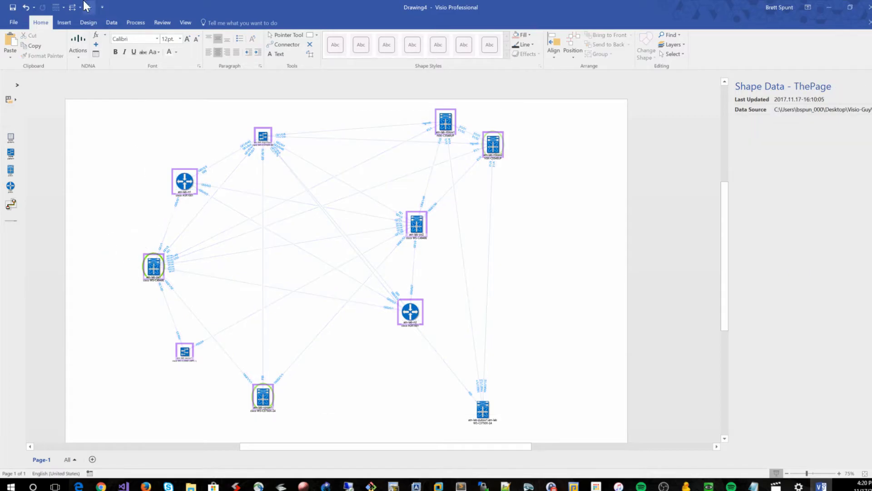
pyautogui.click(80, 43)
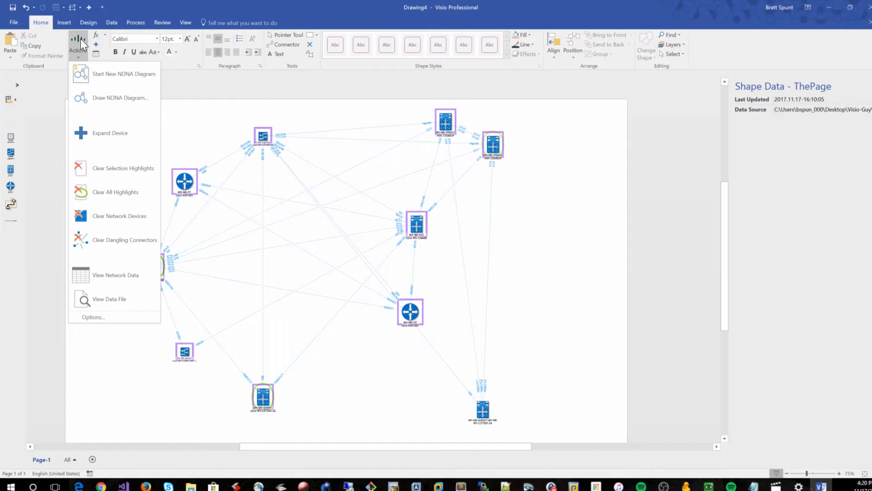
pyautogui.click(127, 169)
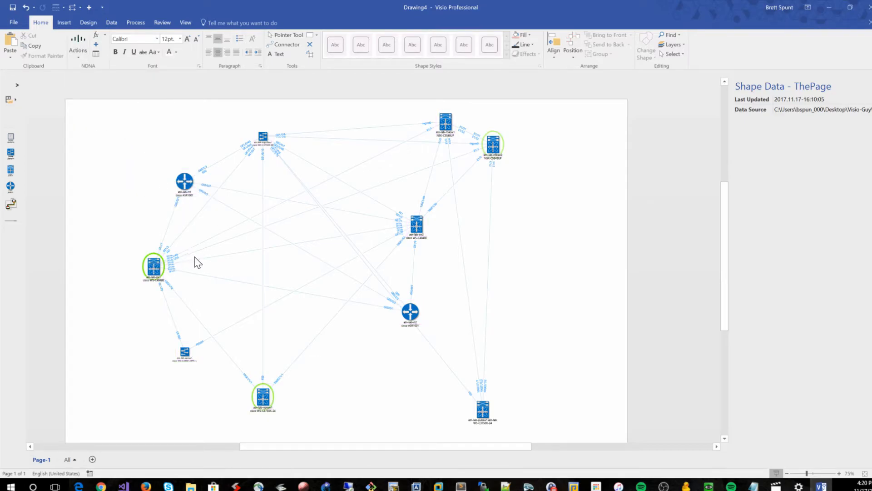
# Select the neighbors of the atn-lab-secsw1 switch
pyautogui.keyDown('ctrl'); pyautogui.scroll(3, 195, 259); pyautogui.keyUp('ctrl')
pyautogui.scroll(-1, 145, 313)
pyautogui.click(181, 386)
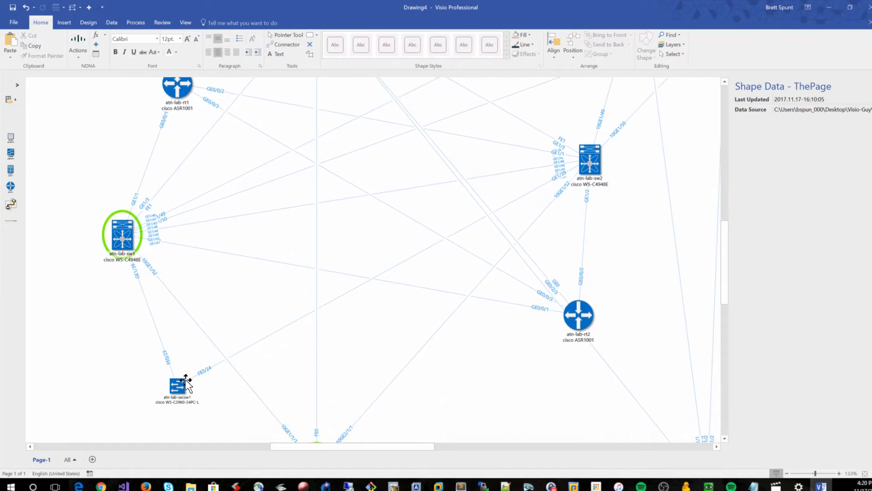
pyautogui.rightClick(182, 386)
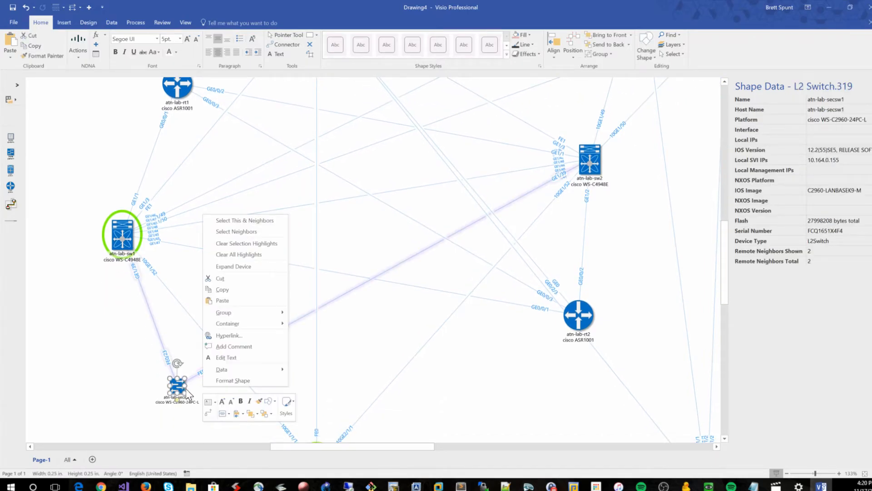
pyautogui.click(254, 229)
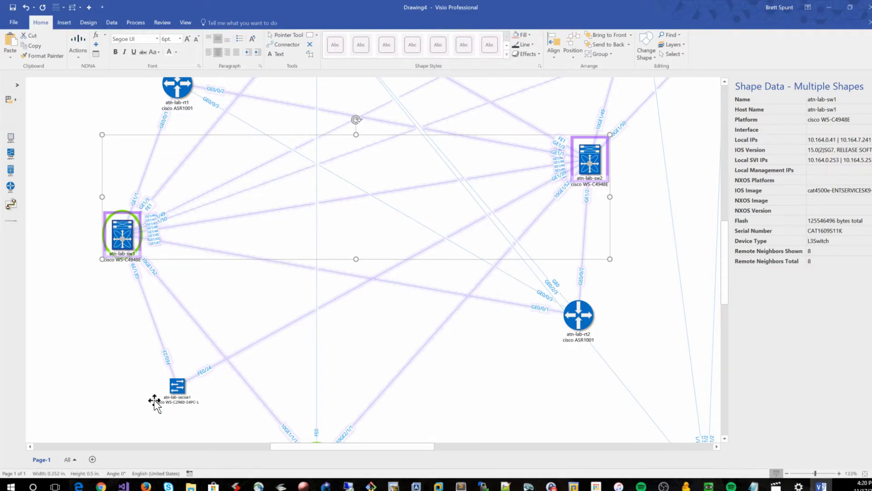
pyautogui.click(81, 42)
pyautogui.click(114, 186)
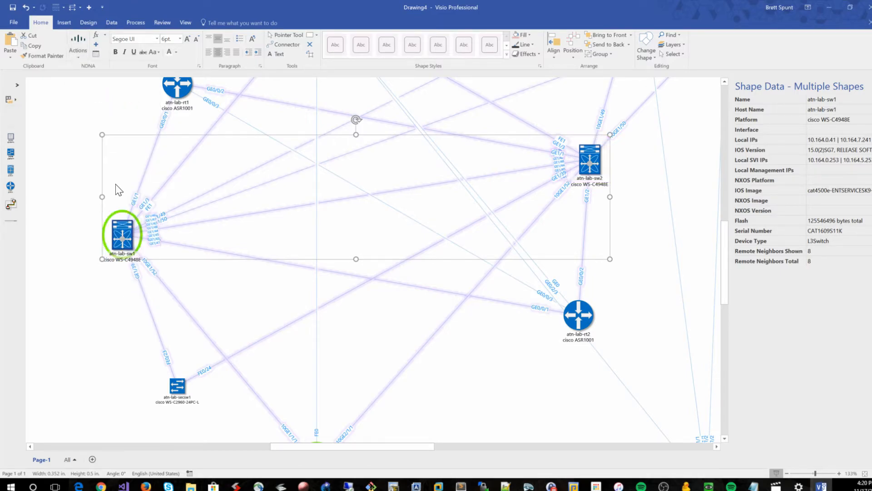
pyautogui.click(104, 361)
# Select the atn-lab-secsw1 switch together with its neighbors
pyautogui.click(176, 386)
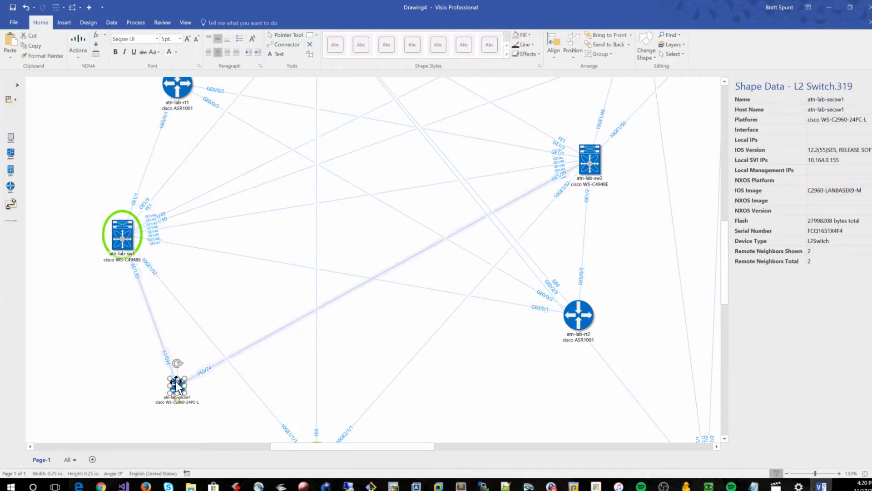
pyautogui.rightClick(177, 386)
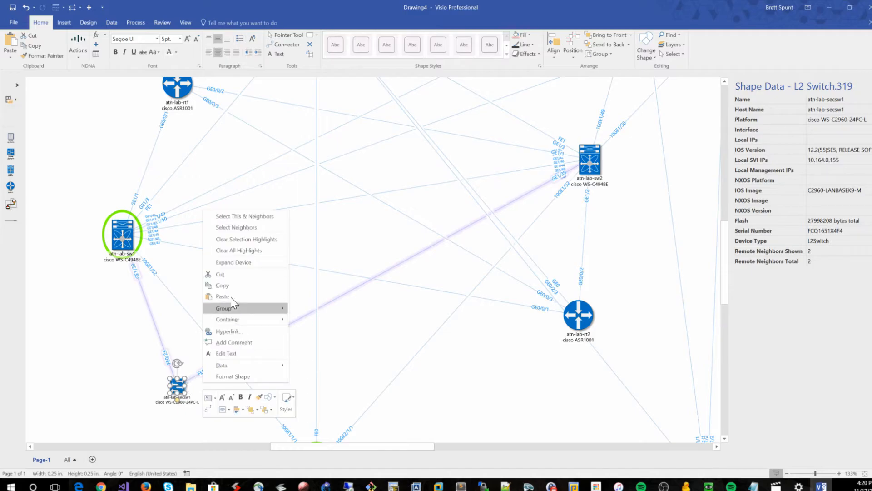
pyautogui.click(236, 215)
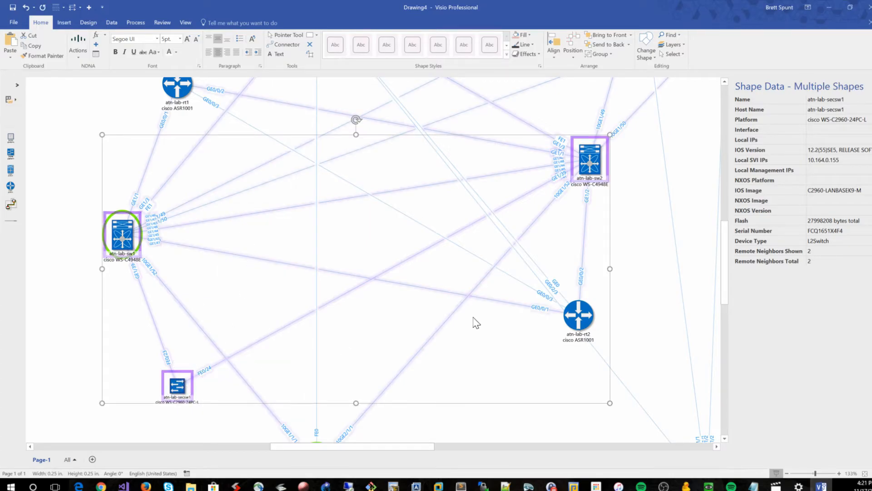
pyautogui.click(611, 305)
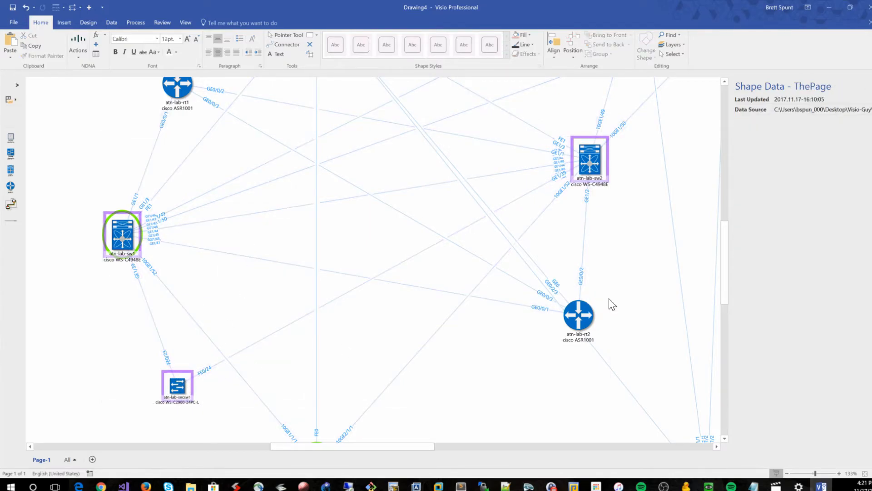
# Undo the last change and clear the selection highlights
pyautogui.click(26, 7)
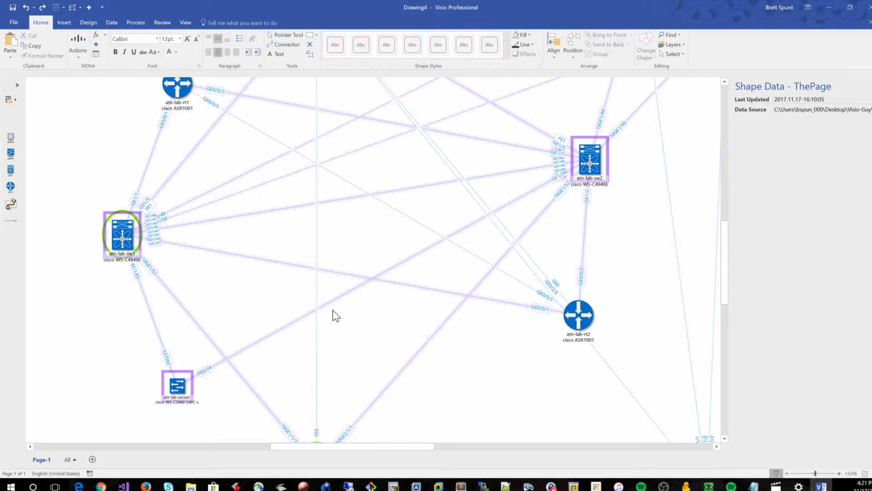
pyautogui.click(75, 39)
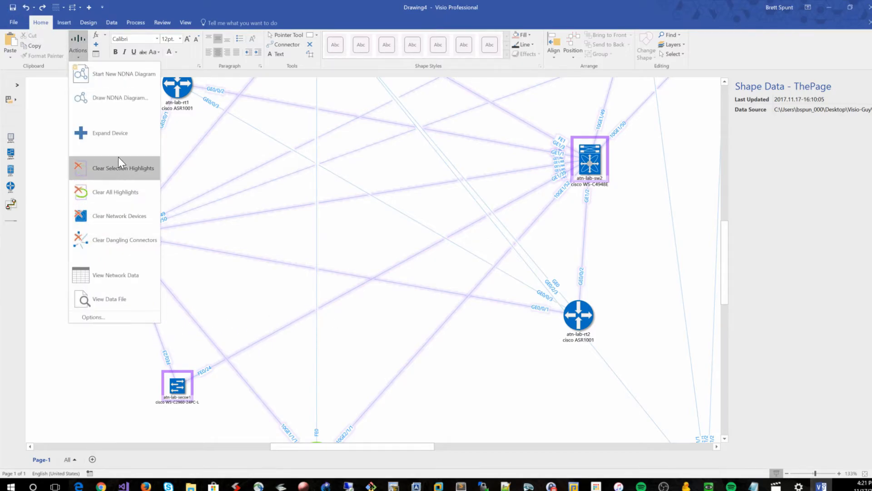
pyautogui.click(120, 168)
# Select atn-lab-secsw1 with its neighbors and move the group to the left
pyautogui.click(179, 386)
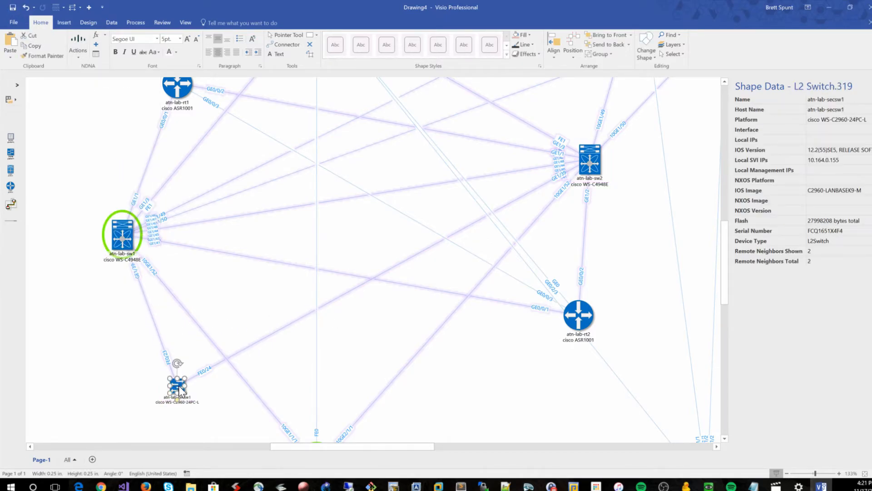
pyautogui.rightClick(178, 386)
pyautogui.click(238, 223)
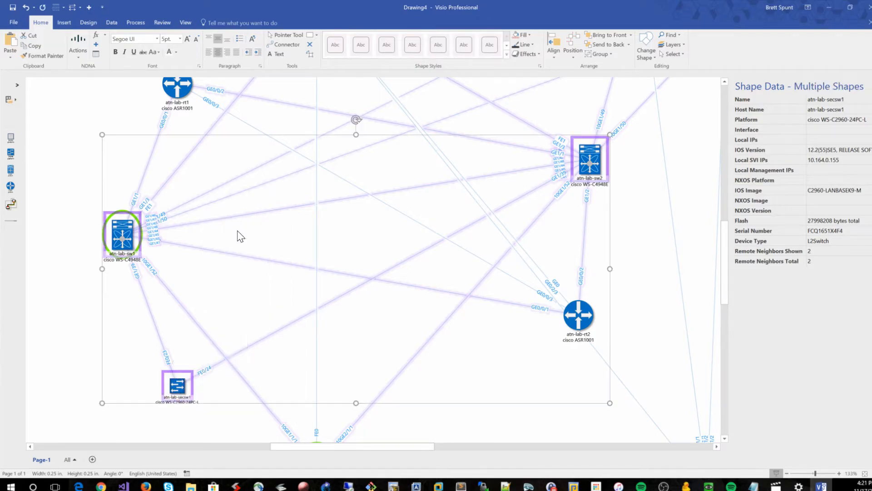
pyautogui.moveTo(101, 344); pyautogui.dragTo(48, 350)
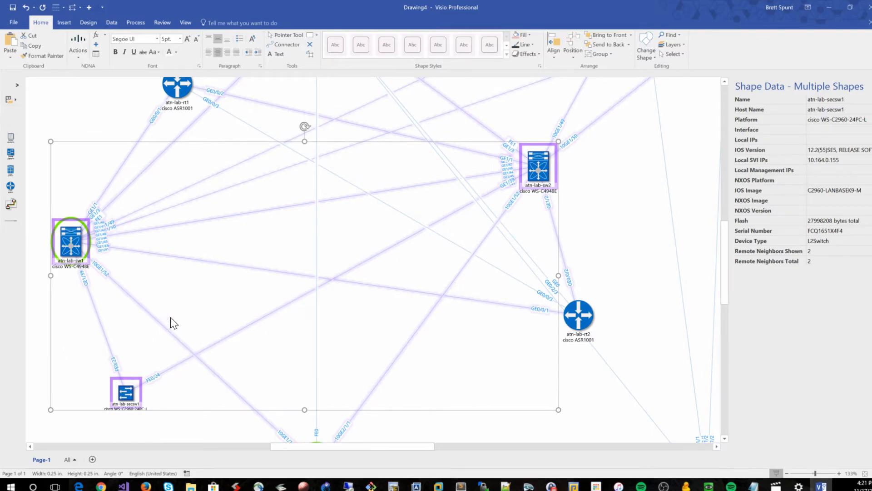
pyautogui.click(83, 132)
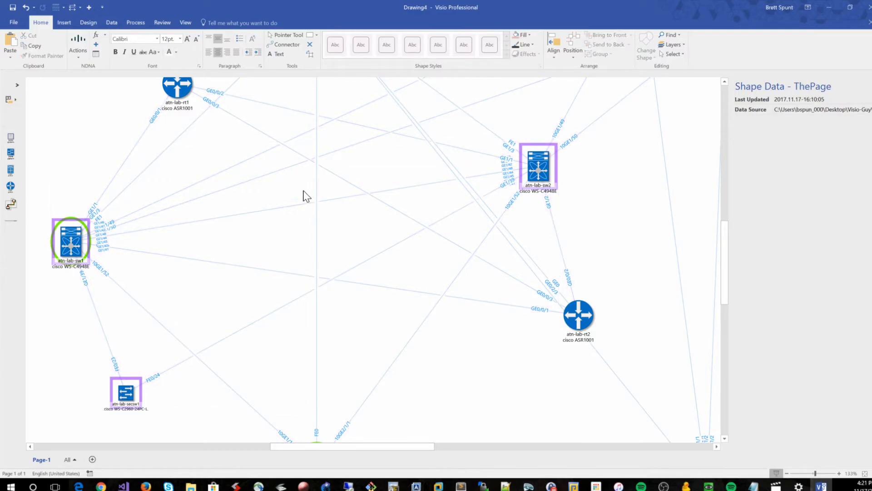
pyautogui.scroll(-1, 432, 234)
pyautogui.scroll(-2, 414, 214)
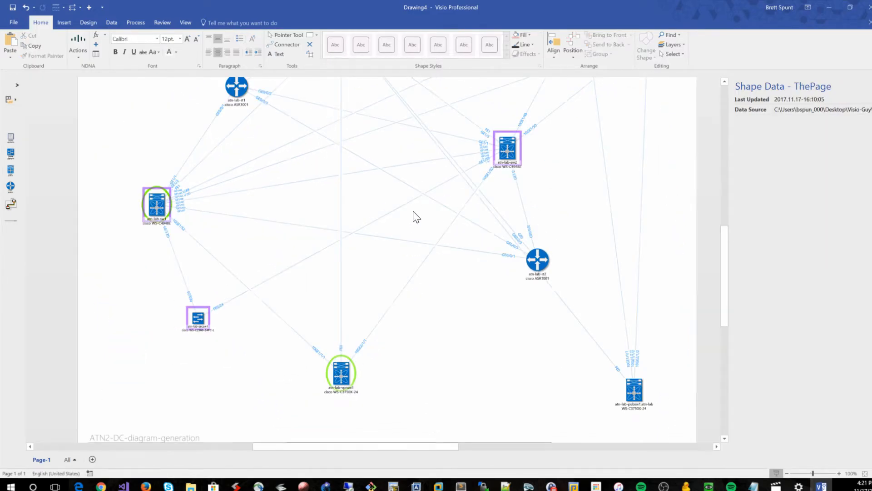
# Clear the selection highlights and then all remaining highlights from the diagram
pyautogui.click(80, 46)
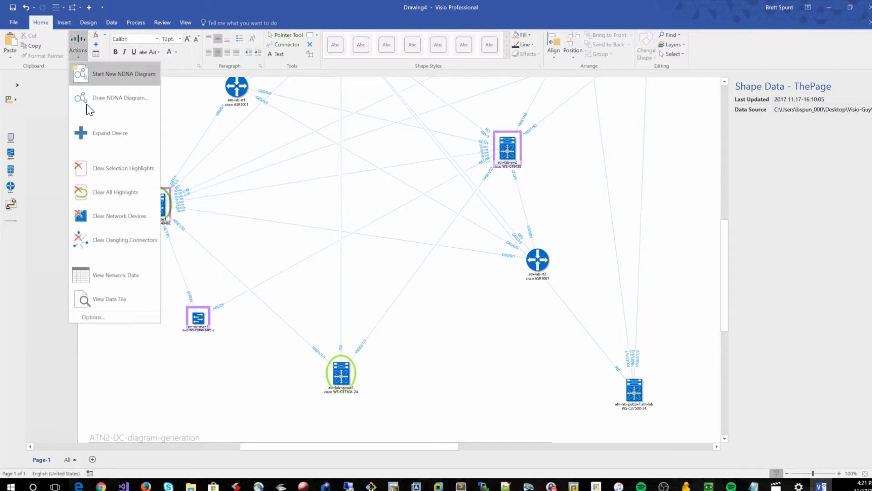
pyautogui.click(109, 170)
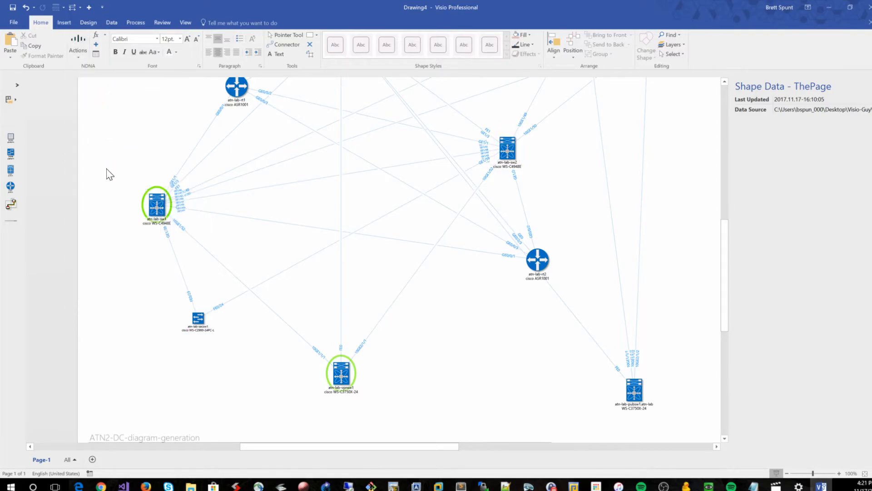
pyautogui.click(83, 40)
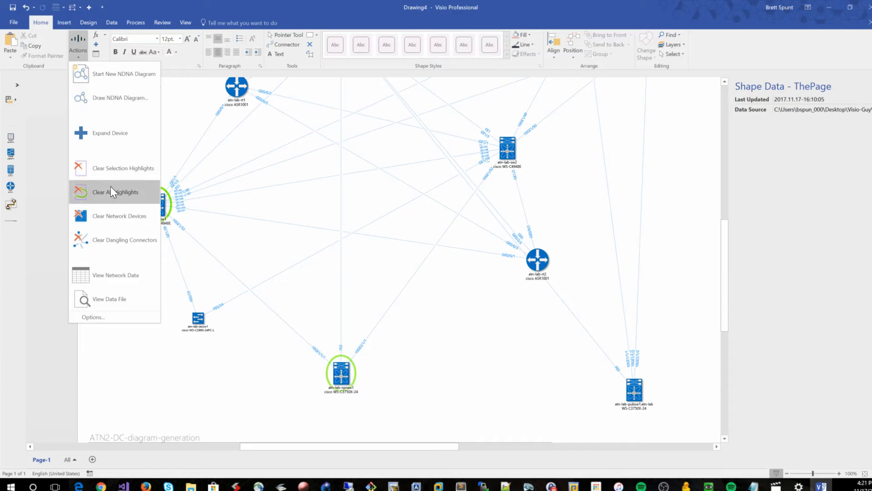
pyautogui.click(411, 376)
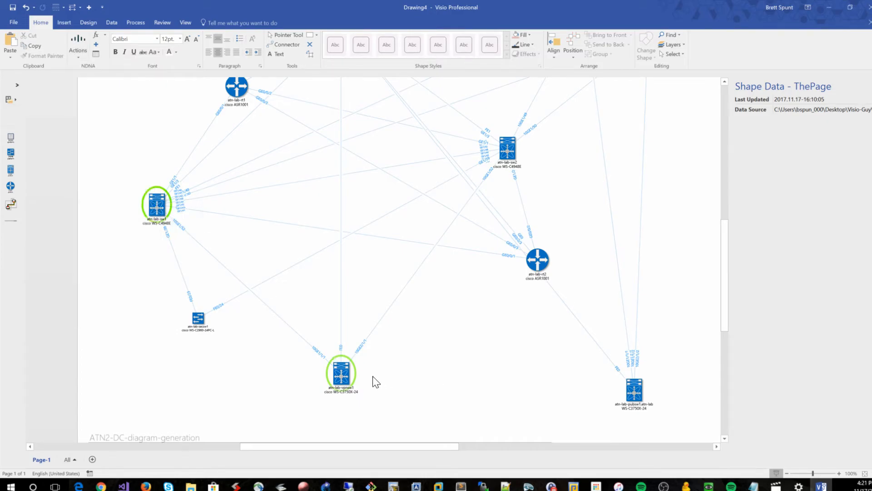
pyautogui.click(83, 40)
pyautogui.click(103, 192)
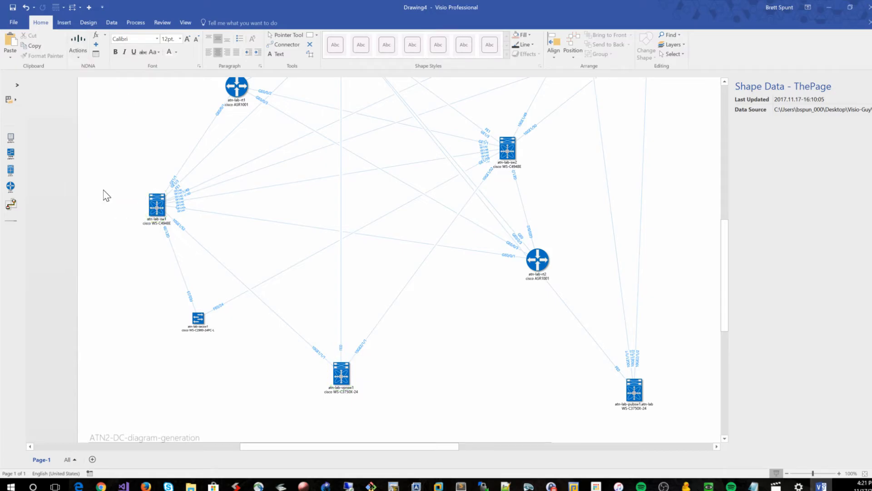
# Clear the network devices and redraw the NDNA diagram with atn-lab-sw1 as root device at 2 levels
pyautogui.click(82, 45)
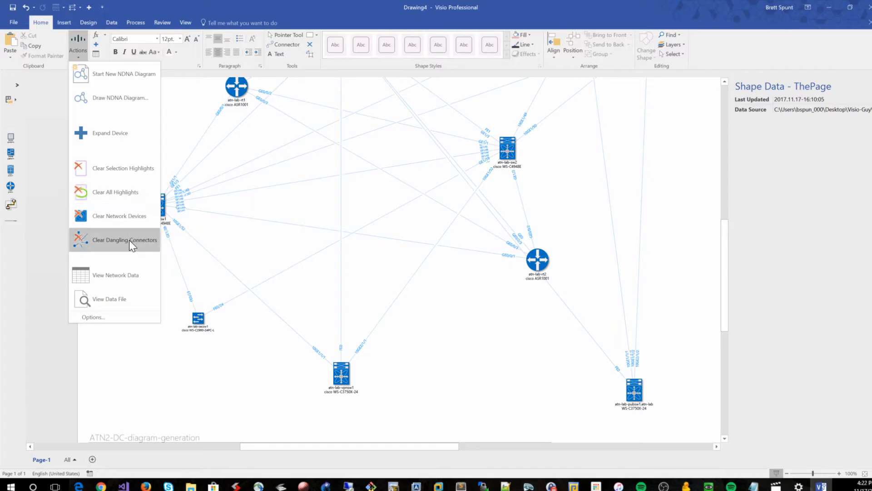
pyautogui.click(123, 215)
pyautogui.click(83, 43)
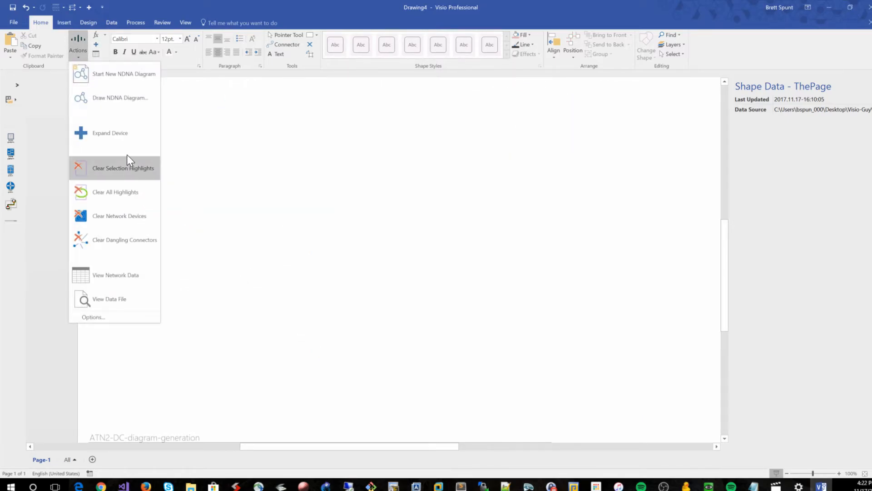
pyautogui.click(127, 97)
pyautogui.doubleClick(131, 93)
pyautogui.click(369, 176)
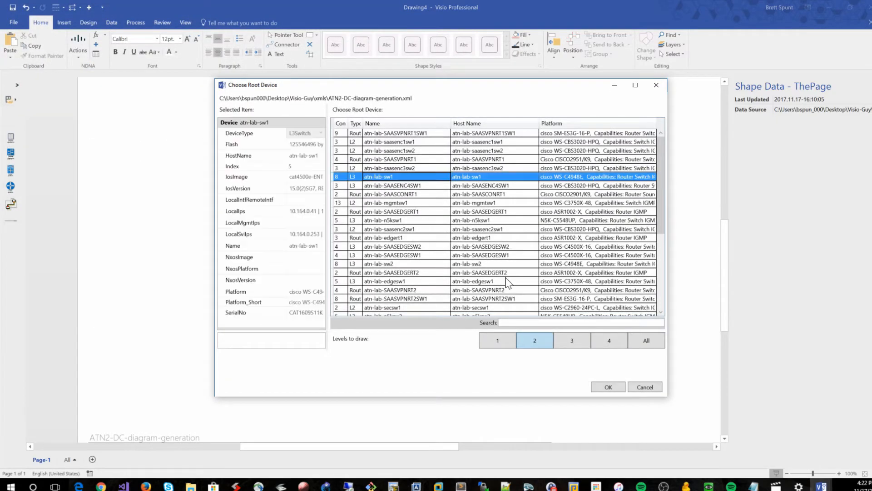
pyautogui.click(607, 387)
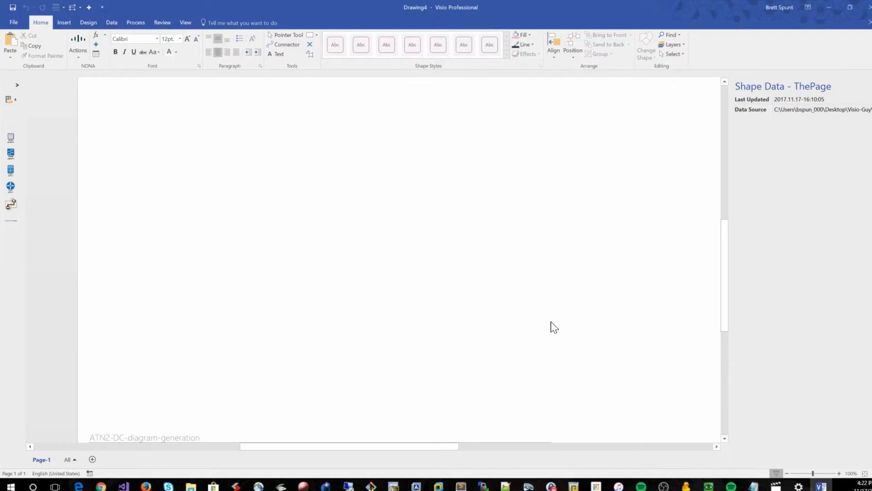
# Expand the atn-lab-mgmtsw1 switch to draw all of its neighbors
pyautogui.scroll(3, 375, 269)
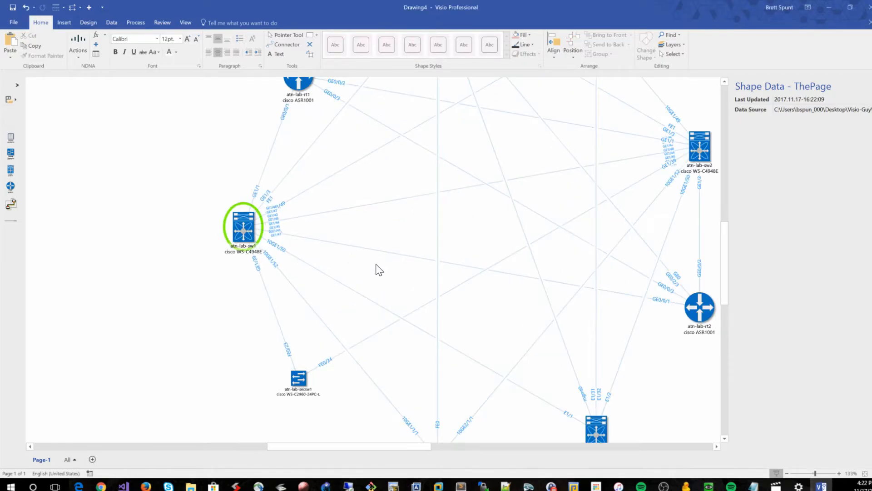
pyautogui.click(77, 45)
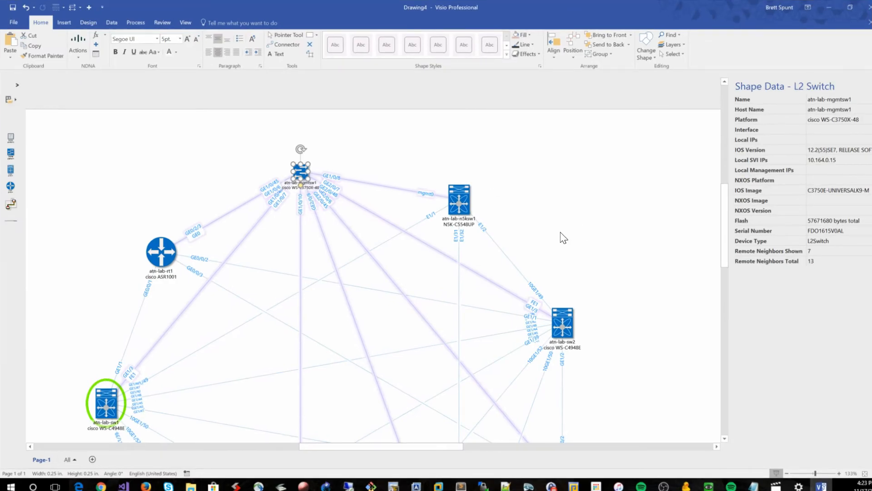
pyautogui.scroll(1, 563, 236)
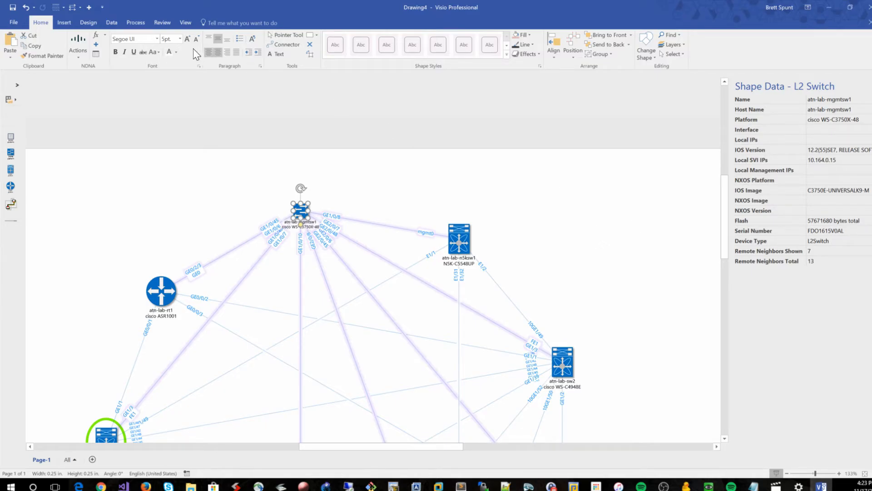
pyautogui.click(79, 45)
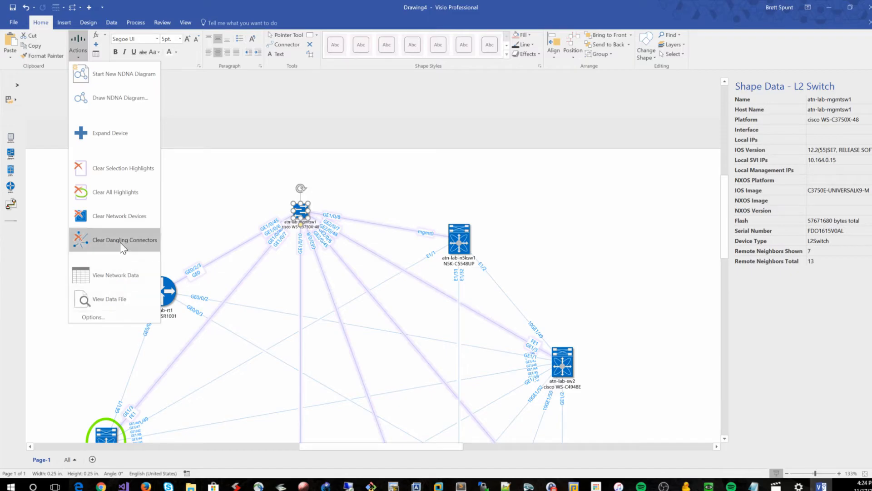
pyautogui.click(368, 187)
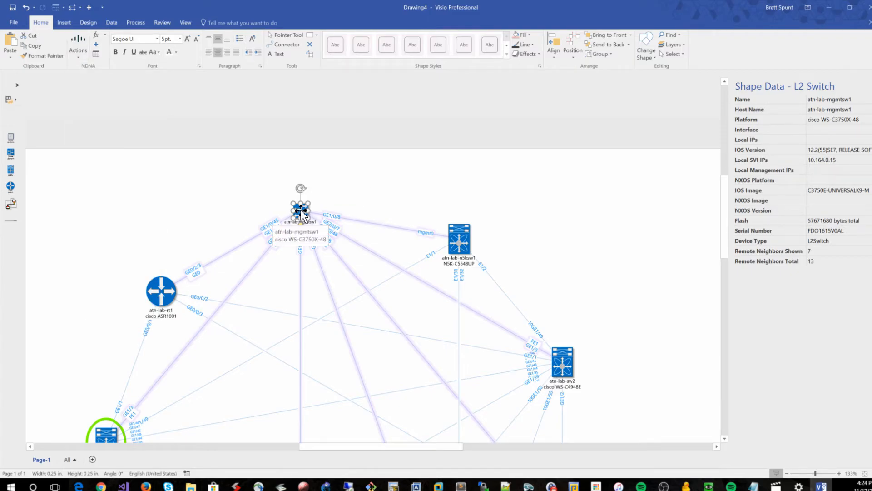
pyautogui.rightClick(300, 212)
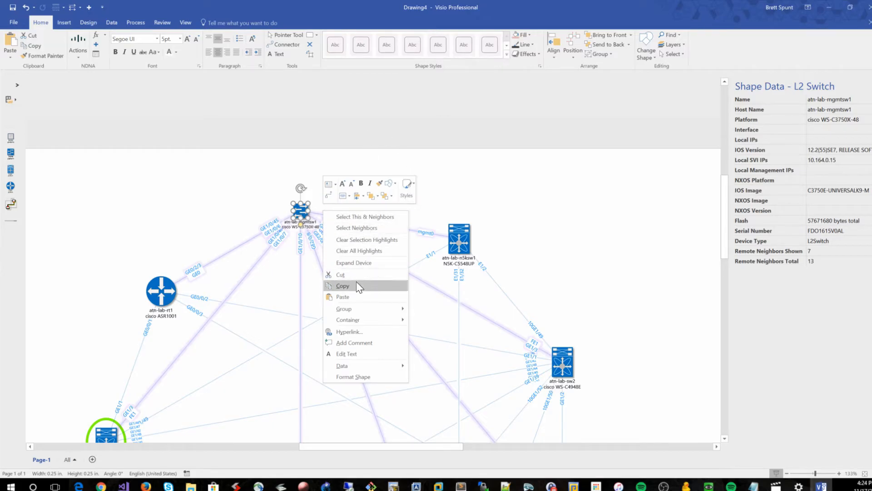
pyautogui.click(364, 261)
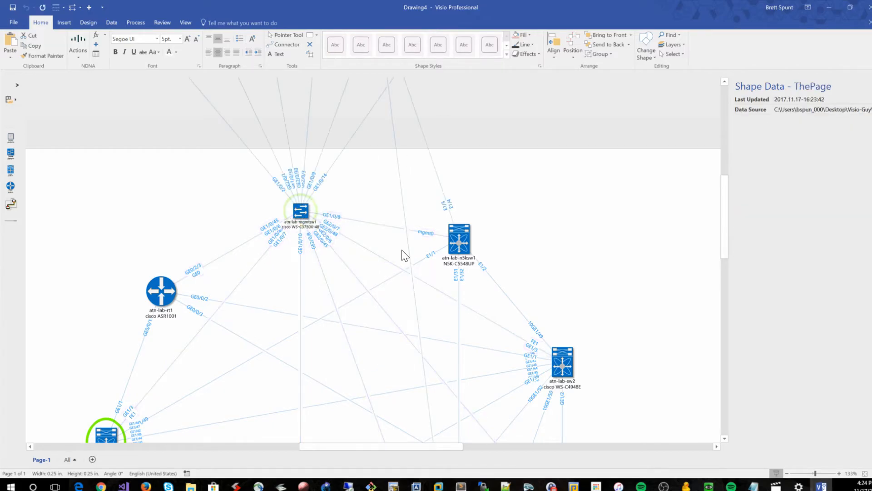
# Select atn-lab-mgmtsw1 to review its data and turn on Auto Size for the page
pyautogui.scroll(2, 328, 272)
pyautogui.click(300, 270)
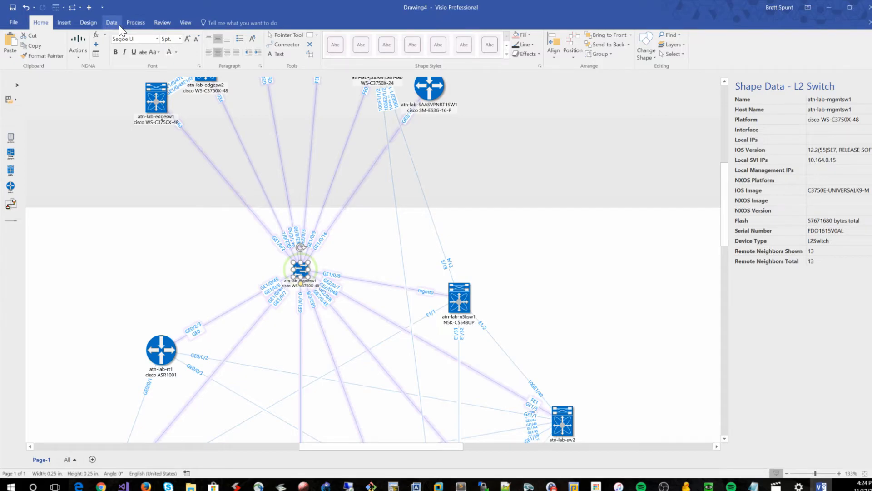
pyautogui.click(88, 22)
pyautogui.click(64, 47)
# Delete the atn-lab-mgmtsw1 switch from the diagram
pyautogui.scroll(2, 563, 236)
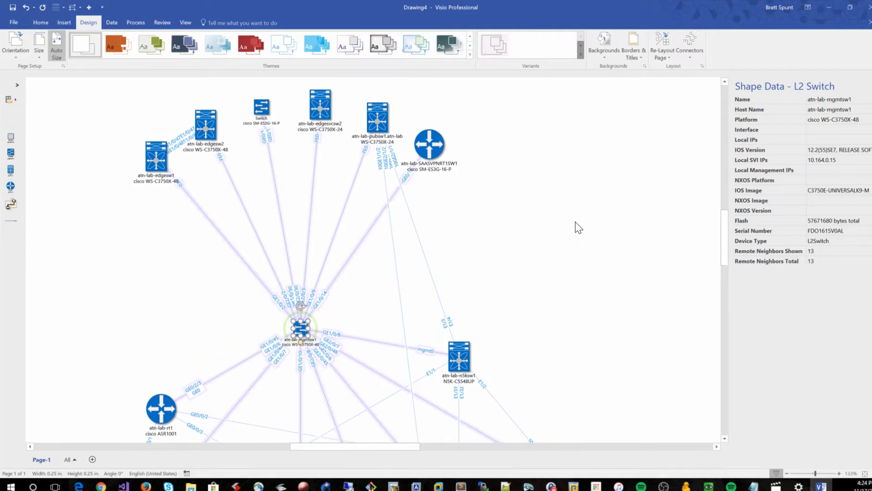
pyautogui.click(575, 222)
pyautogui.scroll(1, 568, 227)
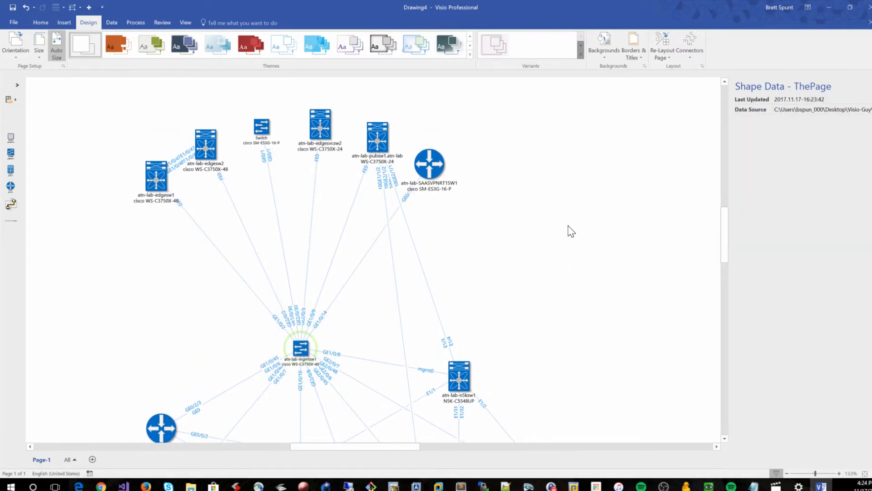
pyautogui.scroll(1, 568, 226)
pyautogui.scroll(-1, 568, 227)
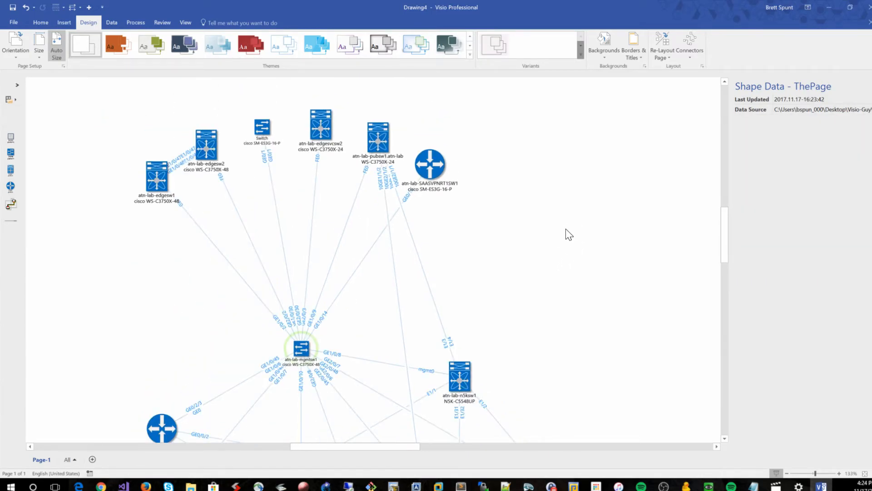
pyautogui.click(301, 348)
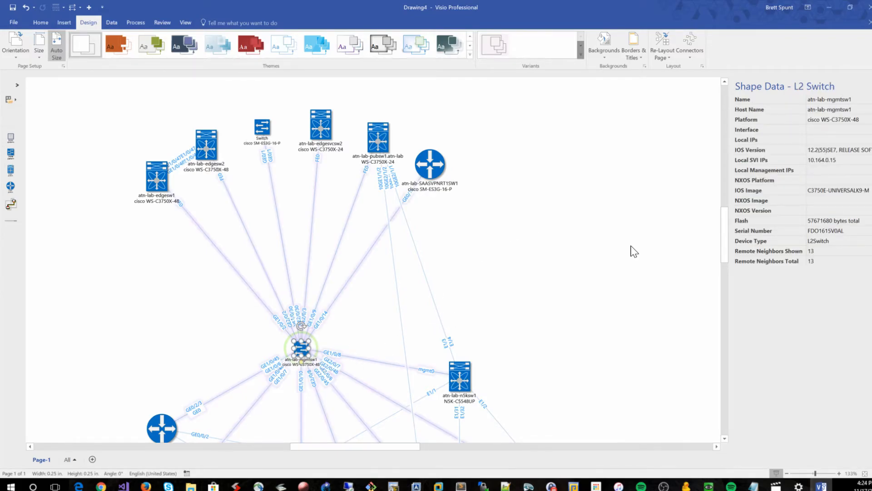
pyautogui.press('Delete')
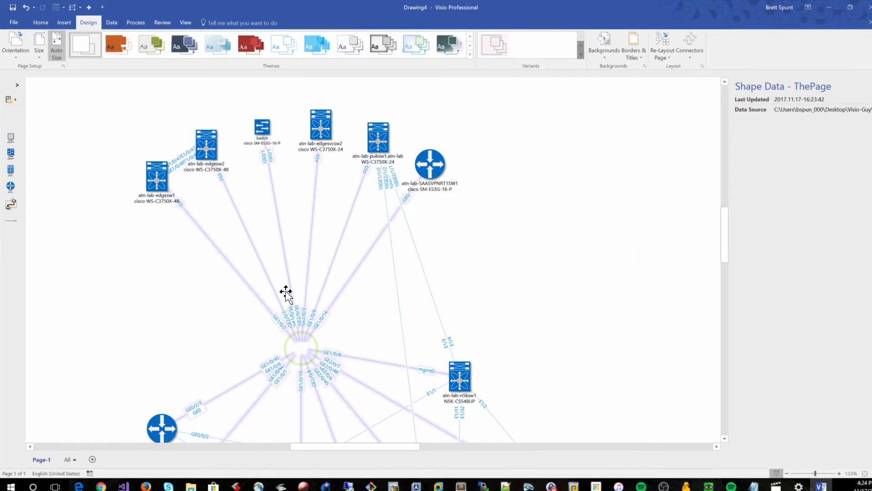
pyautogui.moveTo(286, 293)
pyautogui.scroll(-1, 527, 257)
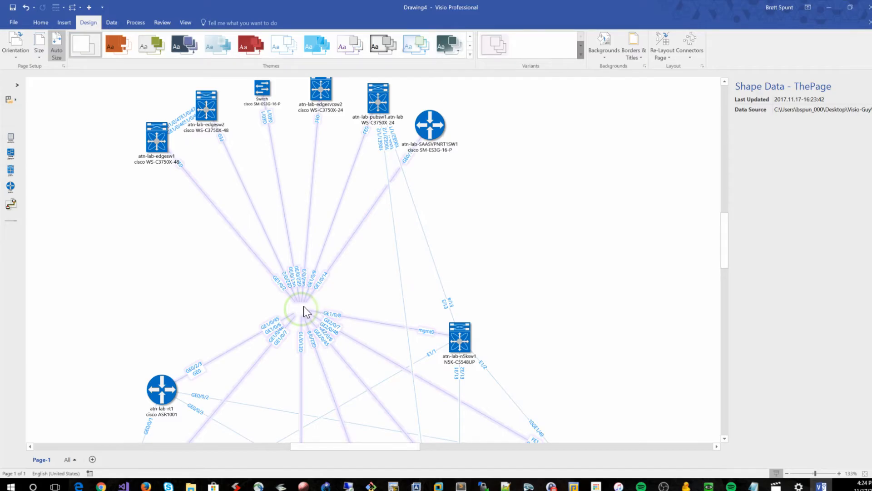
# Clear the dangling connectors left on the page
pyautogui.click(40, 22)
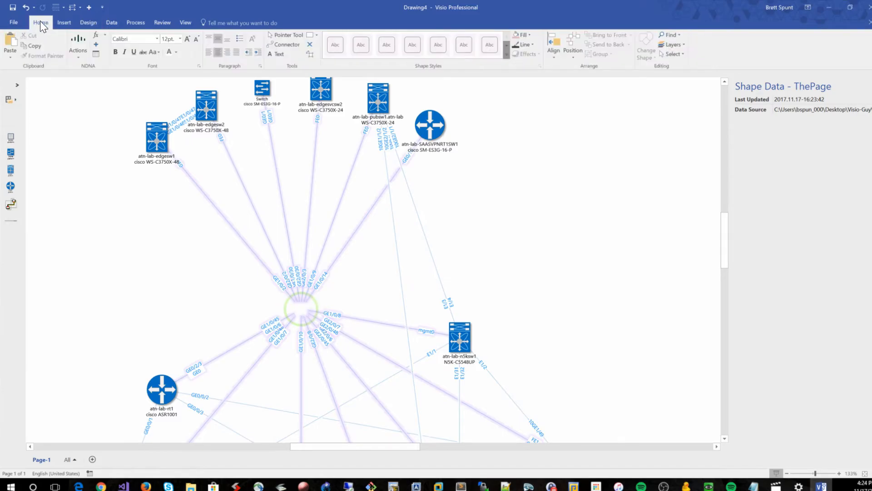
pyautogui.click(77, 42)
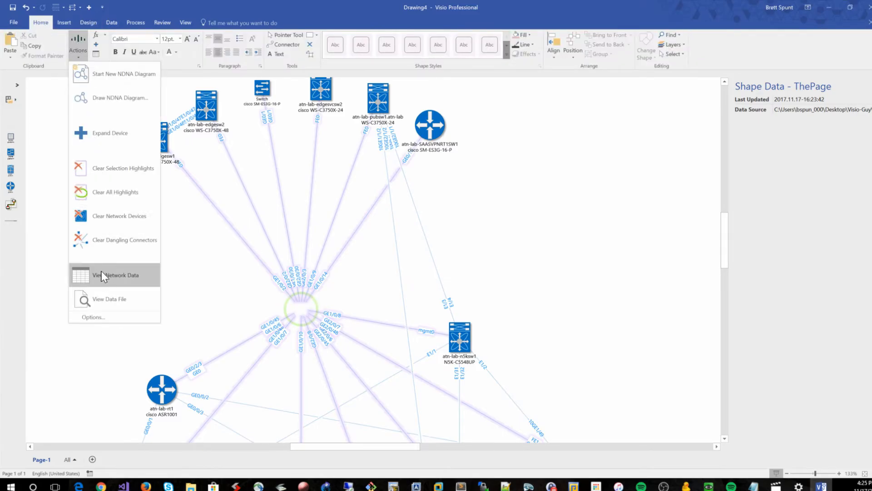
pyautogui.click(101, 239)
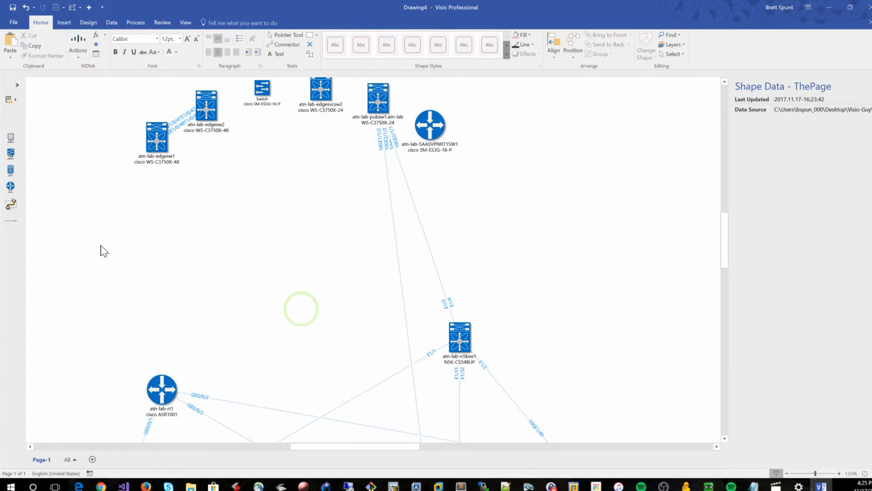
# Delete the leftover highlight circle where the switch used to be
pyautogui.scroll(3, 418, 220)
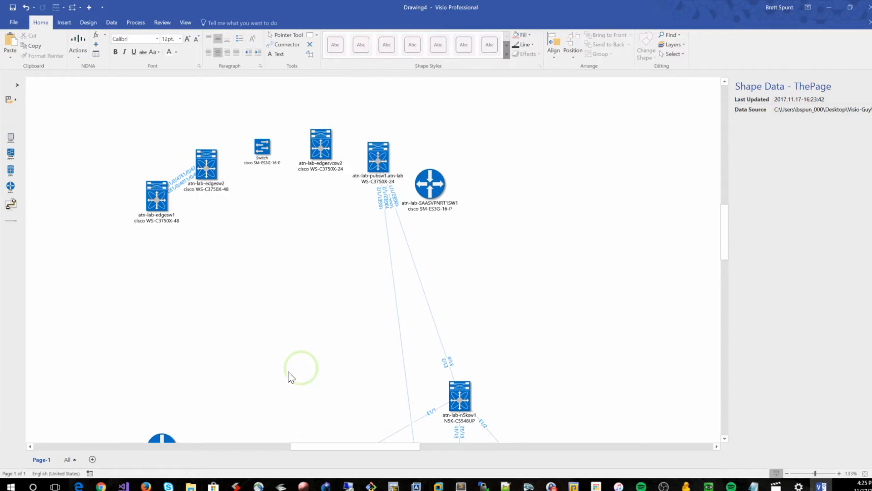
pyautogui.click(315, 365)
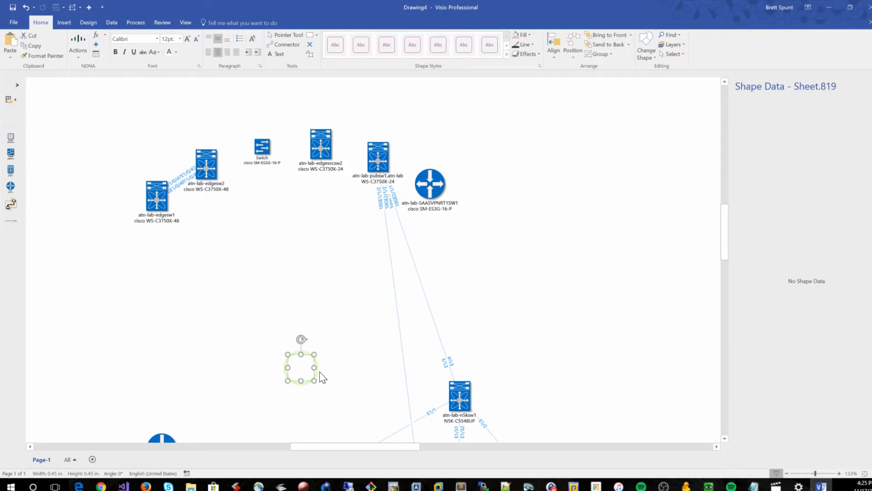
pyautogui.press('Delete')
pyautogui.scroll(-4, 576, 268)
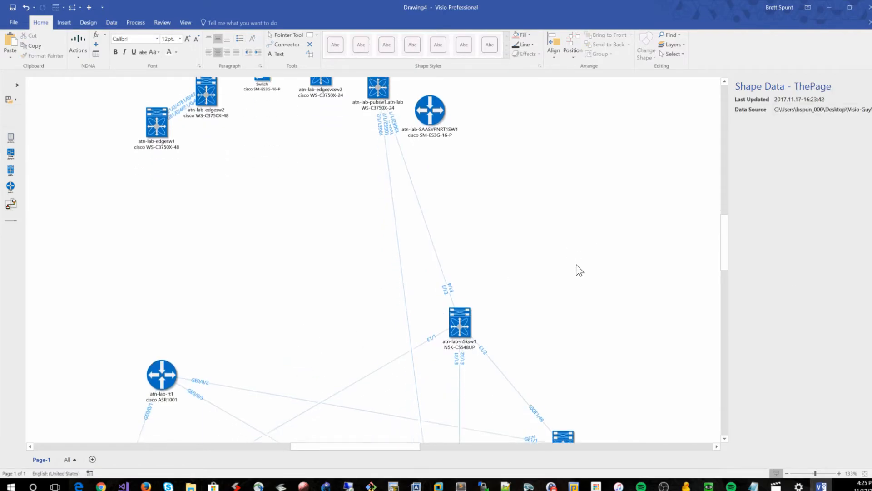
pyautogui.scroll(3, 588, 263)
pyautogui.keyDown('ctrl'); pyautogui.scroll(-2, 605, 260); pyautogui.keyUp('ctrl')
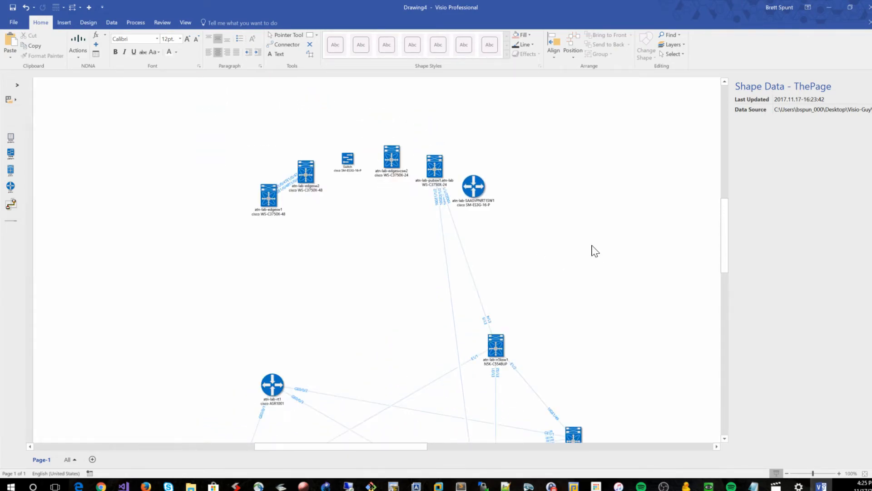
# Select the top cluster of edge switches and router, clear dangling connectors, and delete the selected devices
pyautogui.moveTo(583, 250); pyautogui.dragTo(102, 117)
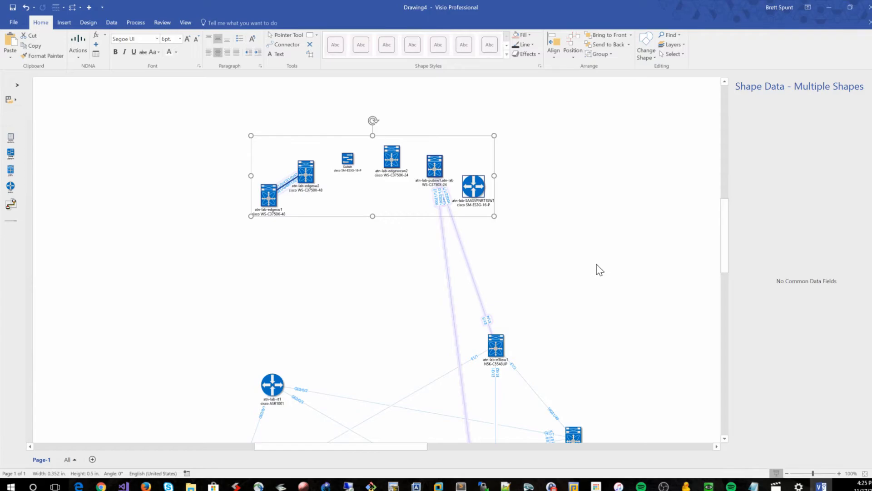
pyautogui.click(80, 47)
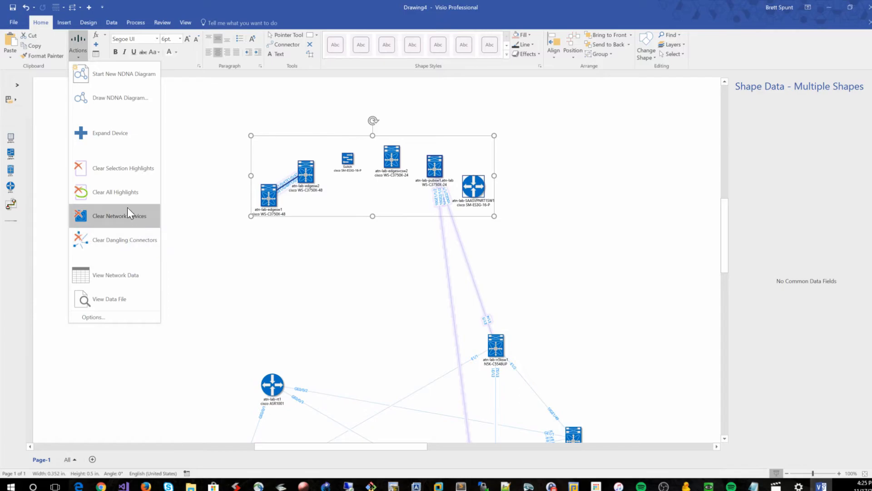
pyautogui.click(132, 244)
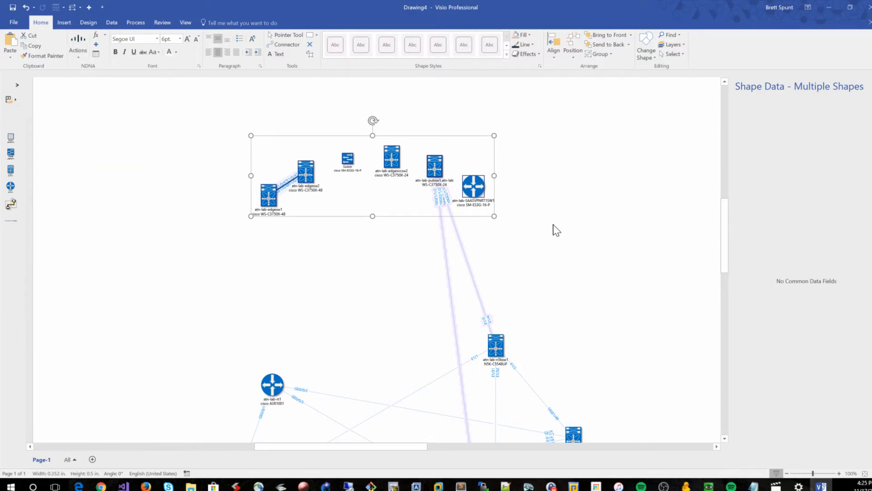
pyautogui.click(531, 220)
pyautogui.moveTo(573, 228); pyautogui.dragTo(114, 114)
pyautogui.press('Delete')
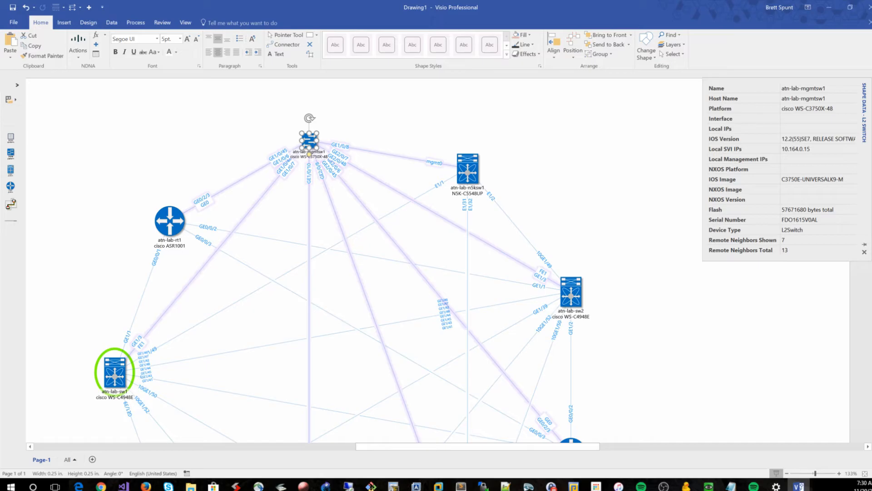
pyautogui.press('Escape')
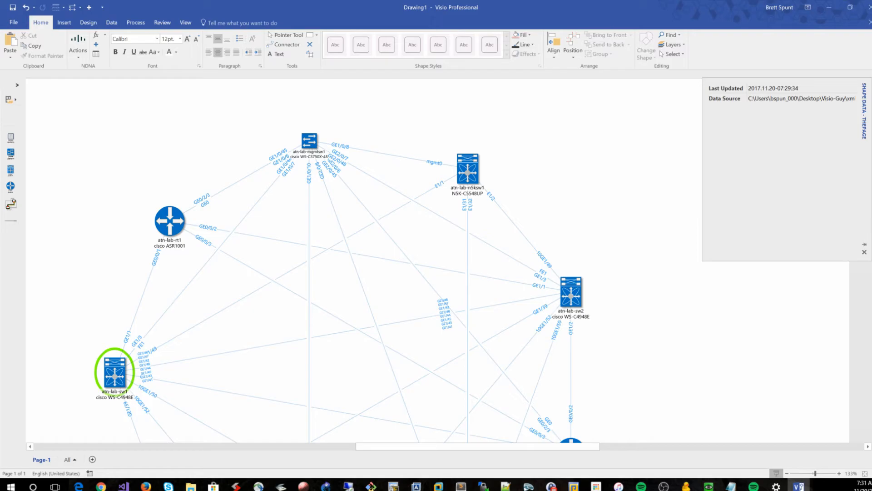
# Expand the atn-lab-mgmtsw1 switch to add its neighbor devices to the diagram
pyautogui.click(310, 140)
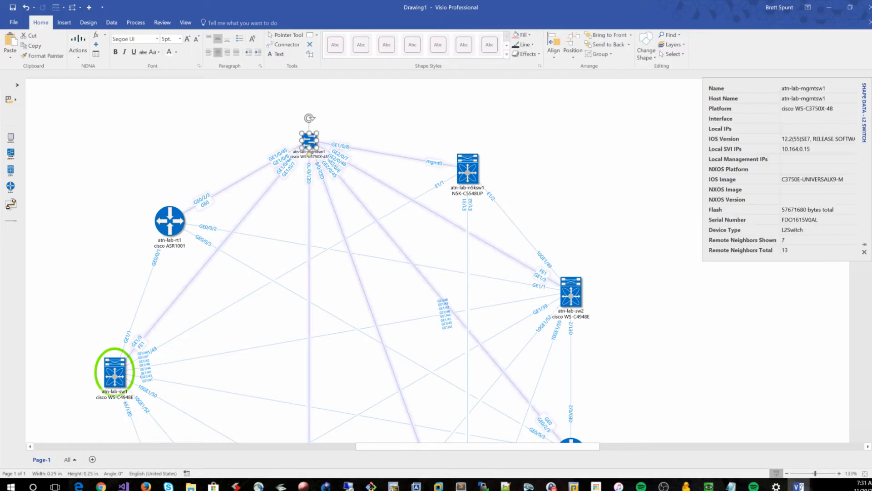
pyautogui.rightClick(318, 141)
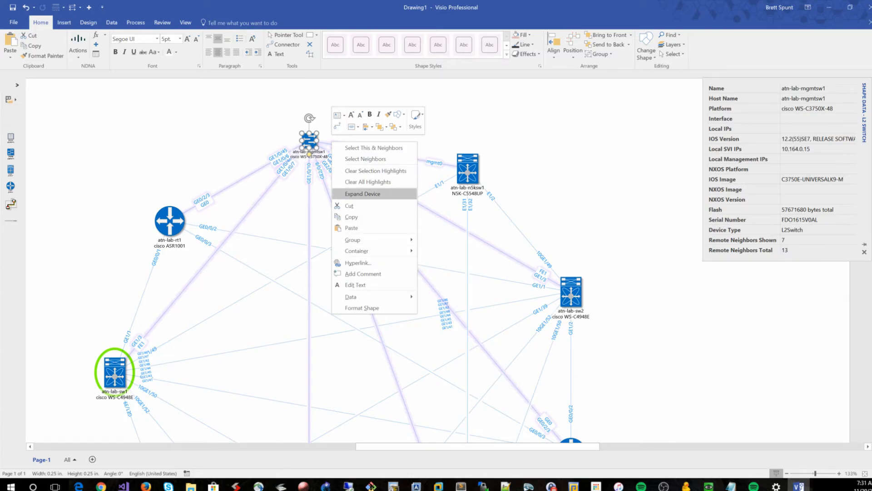
pyautogui.click(362, 193)
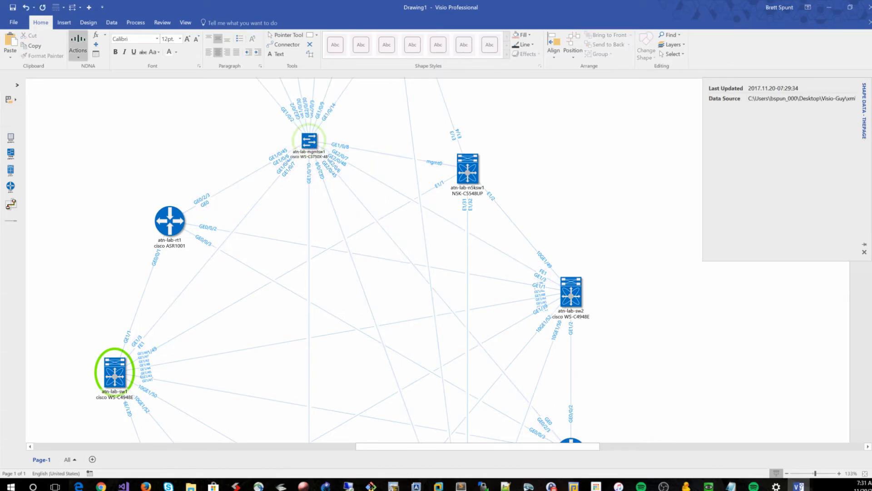
# Turn on Auto Size for the page so the newly added devices fit on it
pyautogui.click(88, 23)
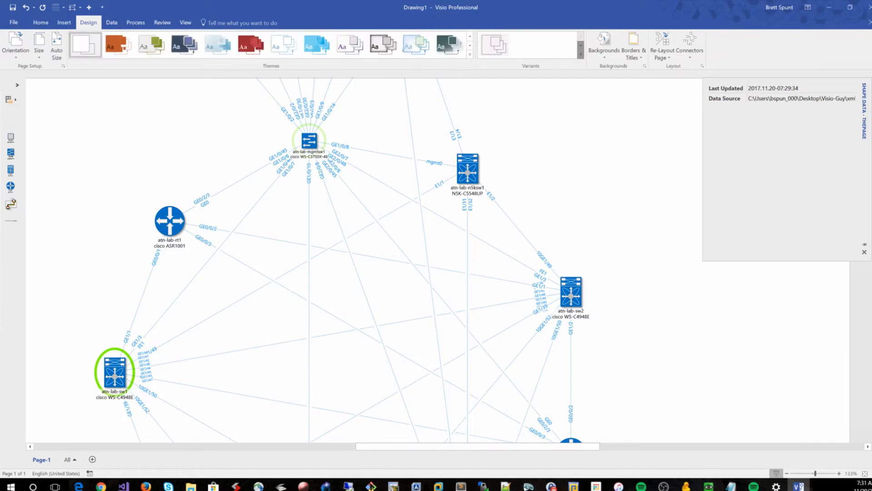
pyautogui.click(57, 46)
pyautogui.scroll(8, 345, 260)
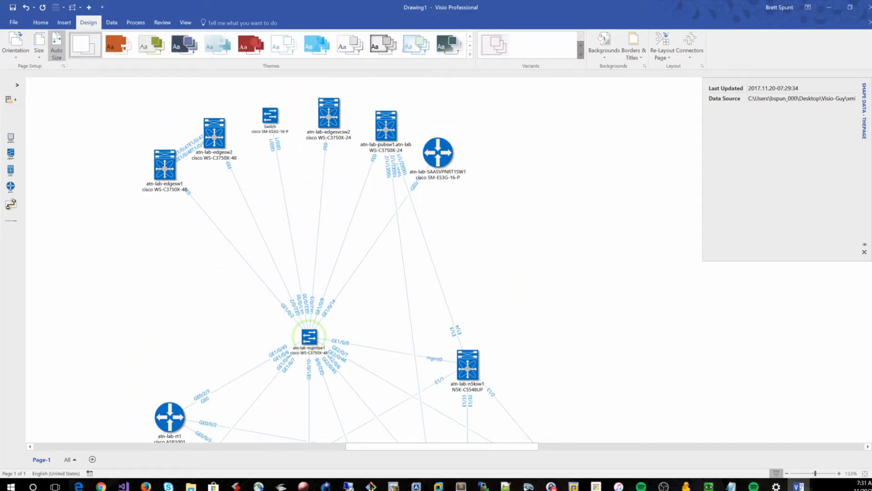
# Inspect the newly added neighbor devices and the atn-lab-mgmtsw1 switch's shape data
pyautogui.moveTo(557, 218); pyautogui.dragTo(82, 84)
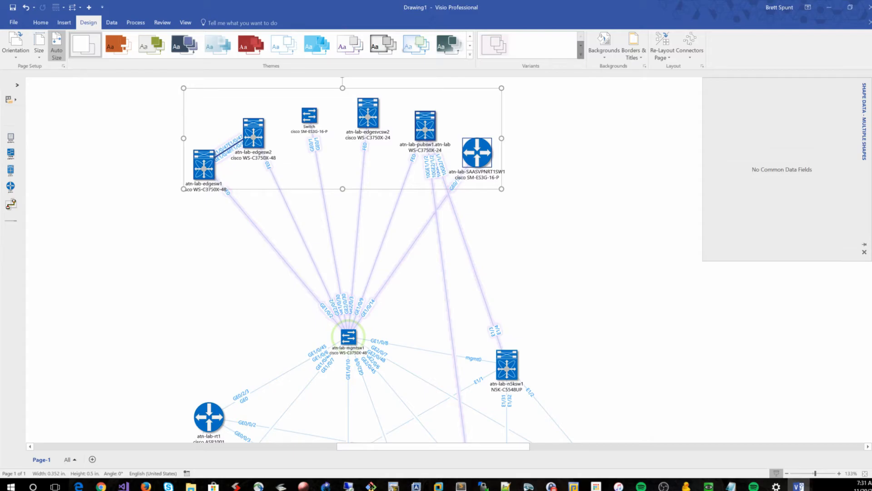
pyautogui.press('Escape')
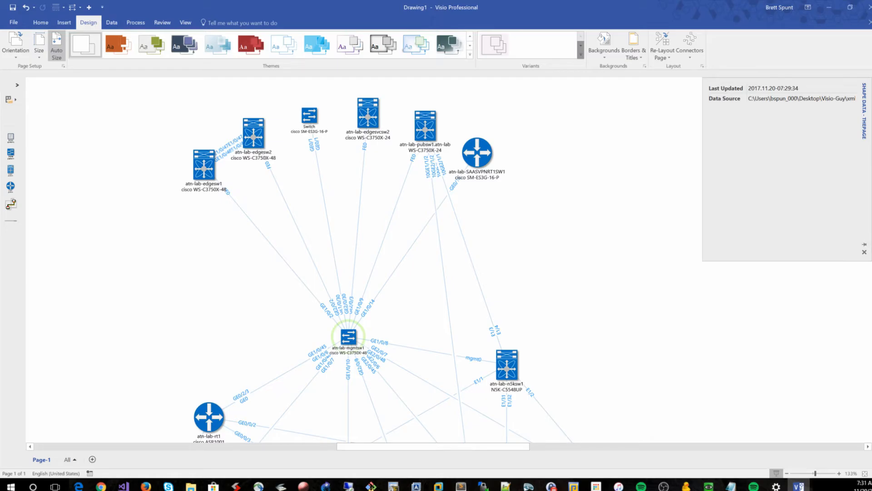
pyautogui.click(349, 336)
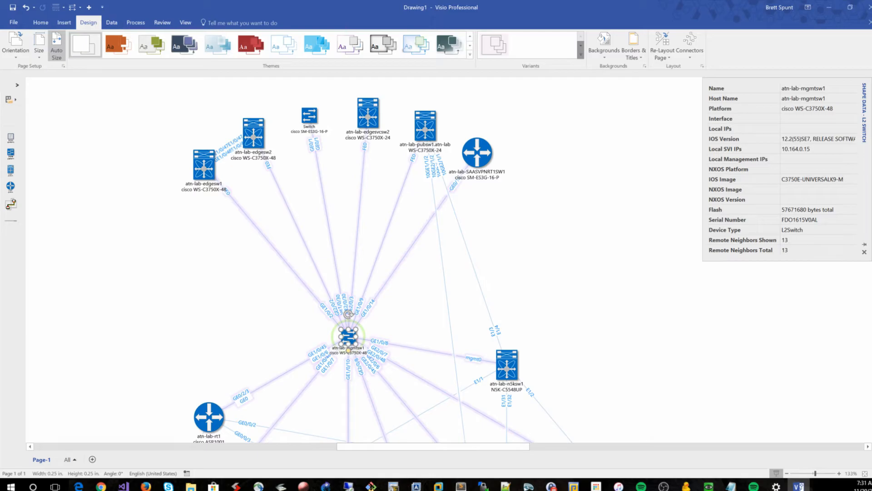
pyautogui.press('Escape')
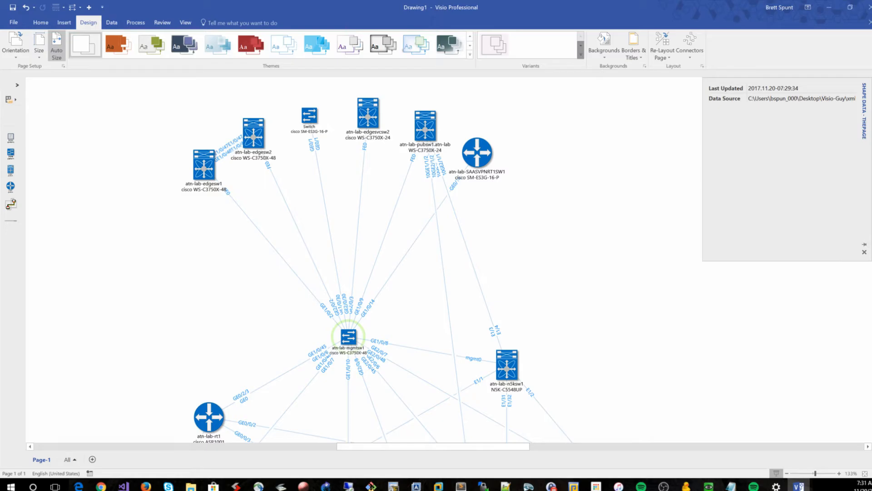
pyautogui.click(348, 337)
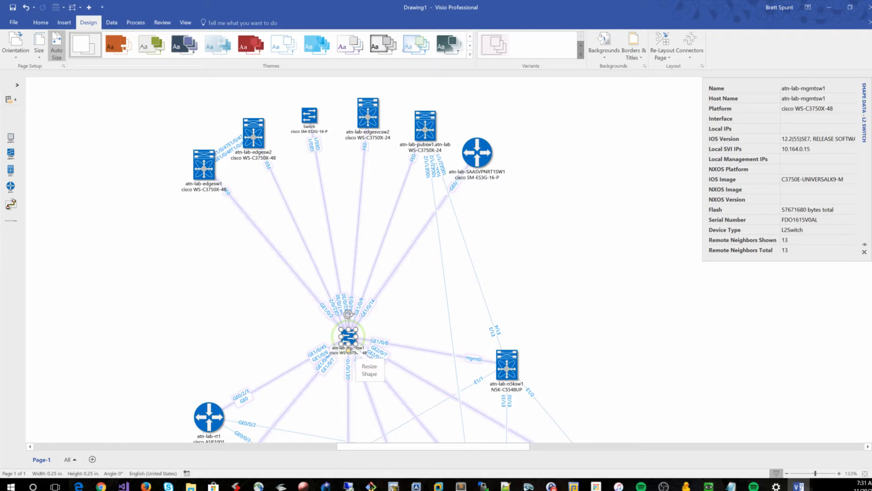
pyautogui.press('Escape')
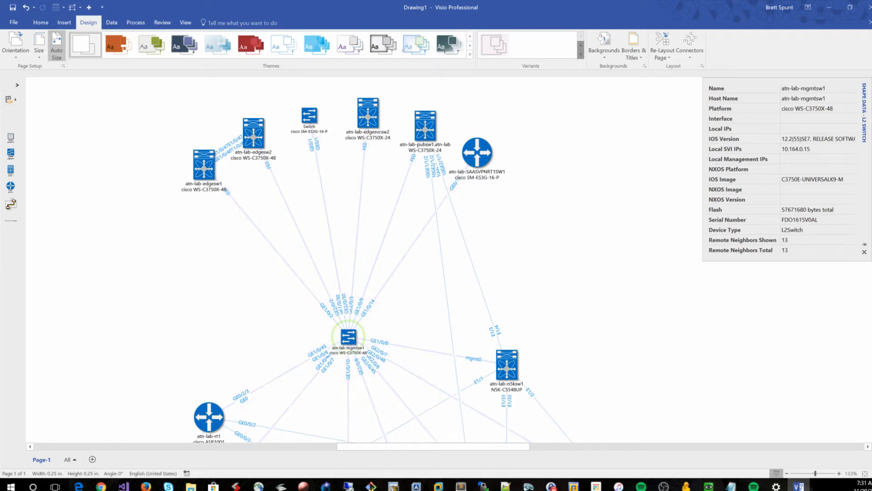
# Try moving the atn-lab-n5ksw1 switch up and undo the move
pyautogui.scroll(-1, 363, 259)
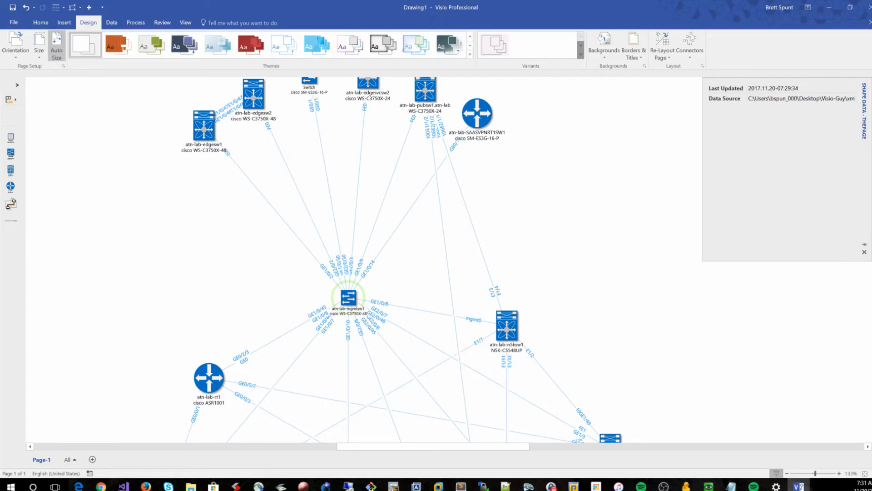
pyautogui.moveTo(507, 325); pyautogui.dragTo(551, 264)
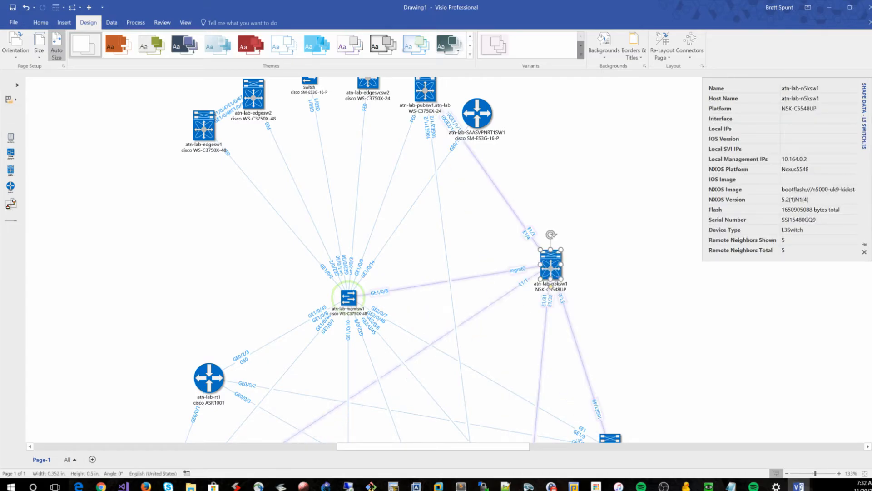
pyautogui.hotkey('ctrl', 'z')
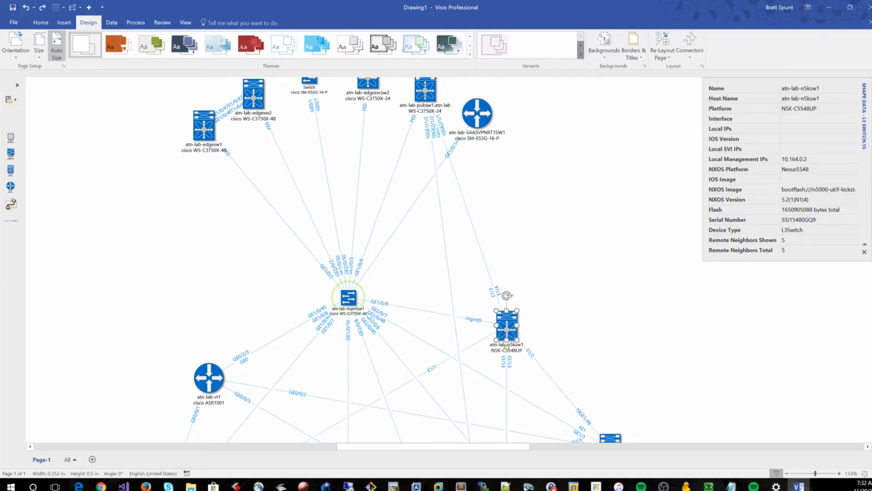
pyautogui.press('Escape')
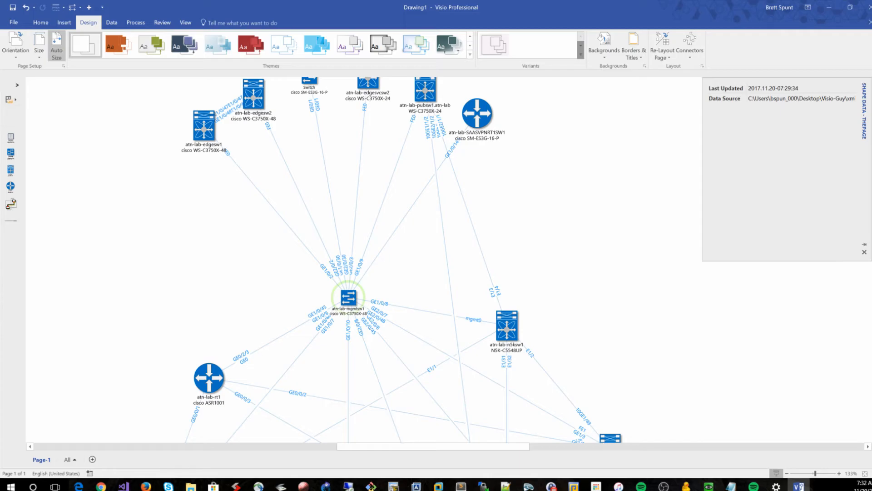
pyautogui.click(348, 299)
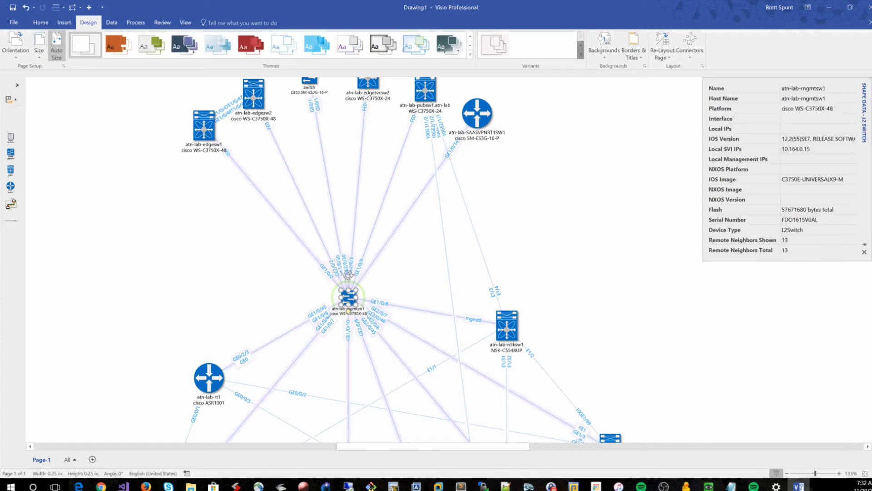
pyautogui.rightClick(348, 299)
pyautogui.press('Escape')
pyautogui.scroll(2, 402, 259)
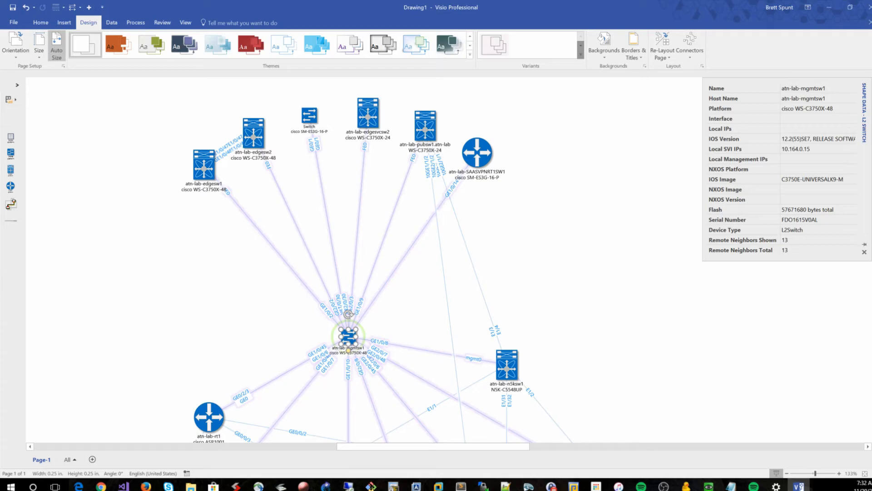
pyautogui.press('Escape')
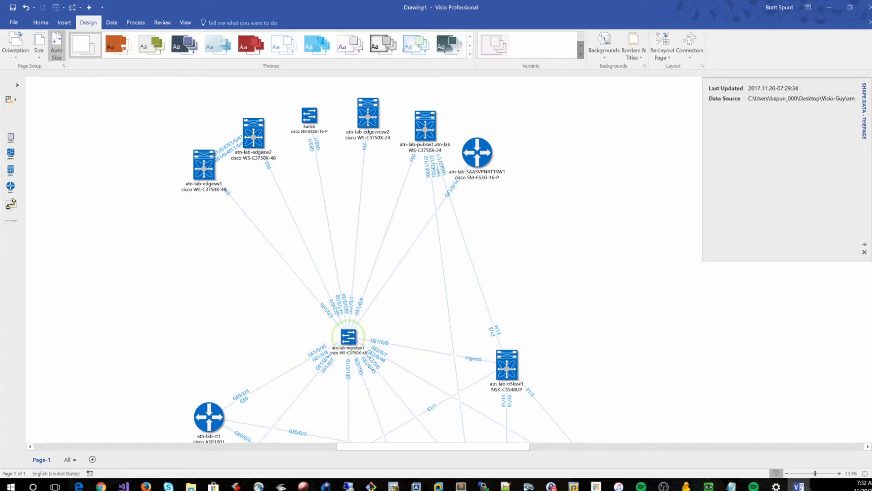
# Select the expanded neighbor devices above the atn-lab-mgmtsw1 switch and delete them
pyautogui.moveTo(642, 237); pyautogui.dragTo(57, 94)
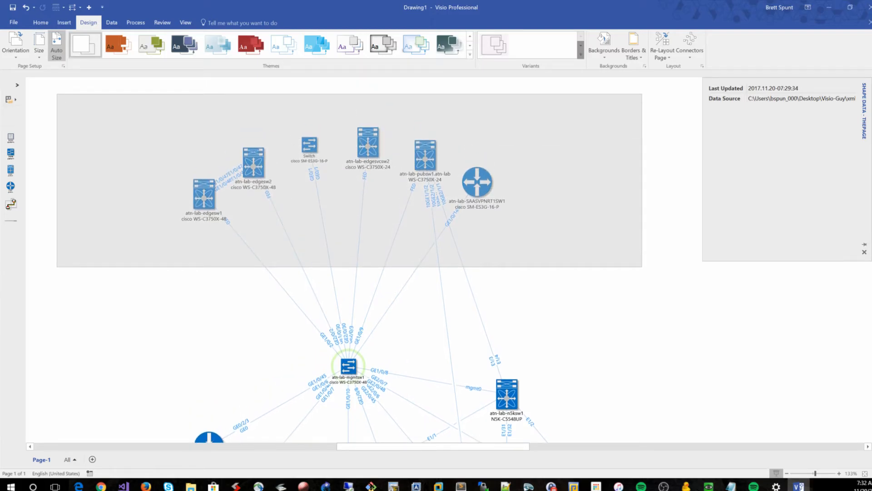
pyautogui.moveTo(57, 95); pyautogui.dragTo(57, 94)
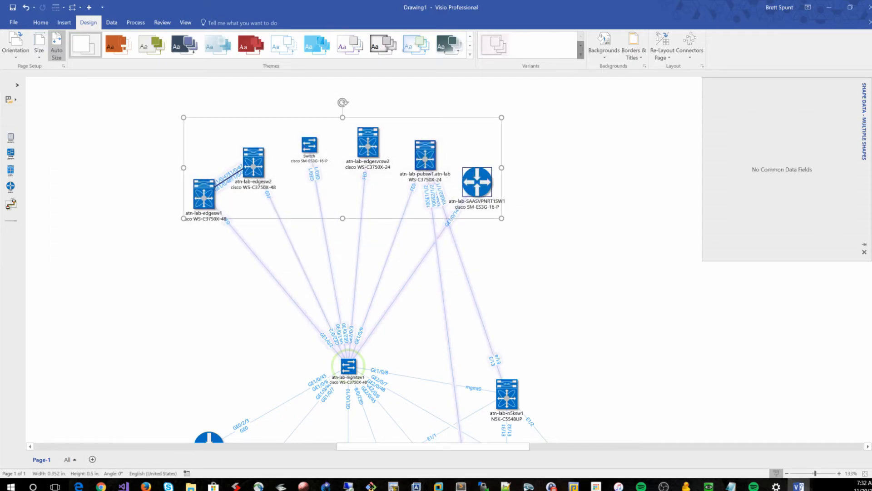
pyautogui.press('Delete')
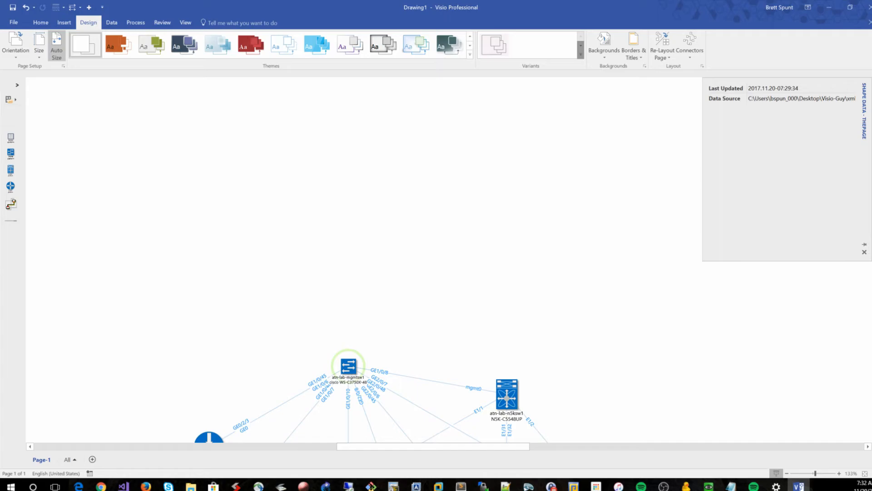
# Expand the atn-lab-mgmtsw1 switch again, then select and delete the re-added neighbor devices
pyautogui.click(349, 366)
pyautogui.rightClick(350, 367)
pyautogui.click(402, 250)
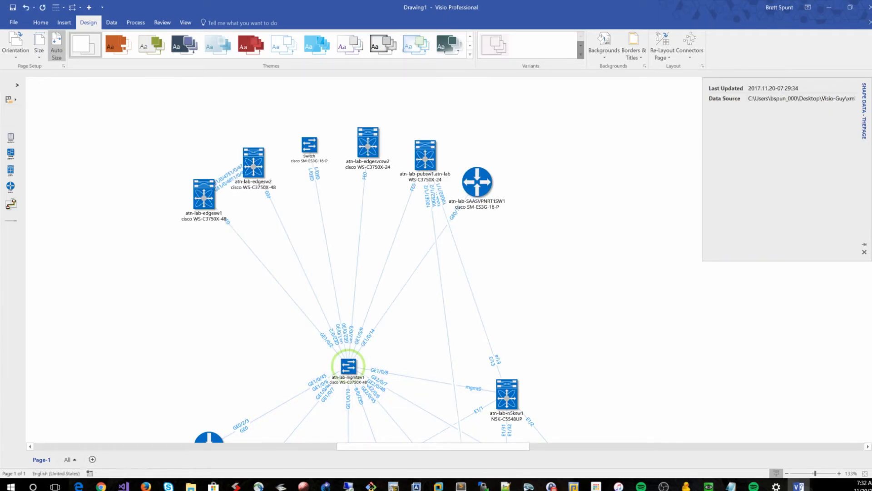
pyautogui.moveTo(600, 312); pyautogui.dragTo(71, 100)
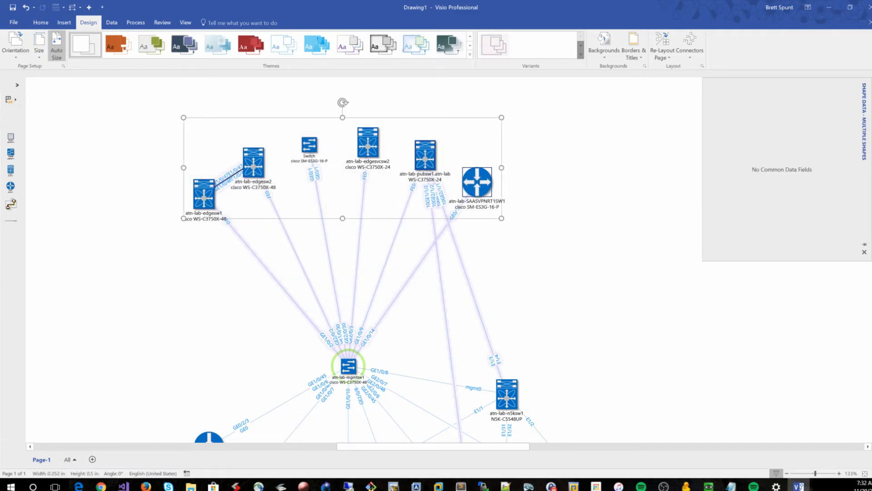
pyautogui.press('Delete')
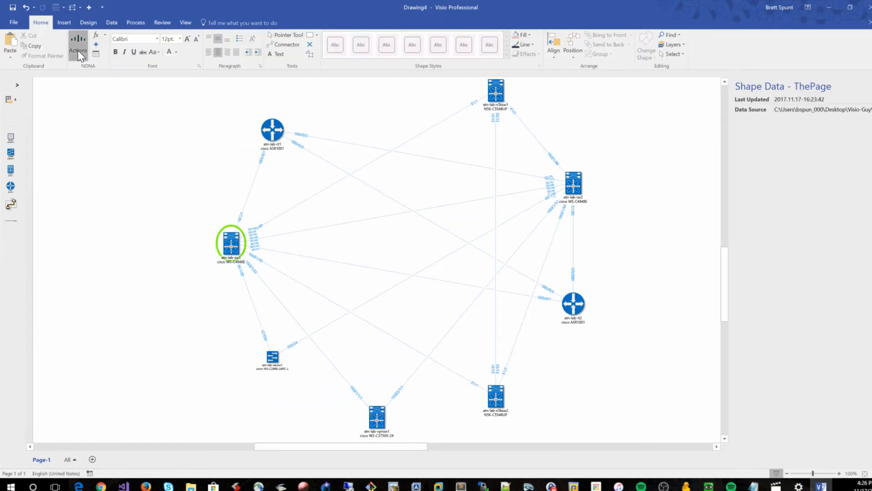
# Open the NDNA add-in Options dialog and review its highlight settings
pyautogui.click(78, 50)
pyautogui.click(124, 317)
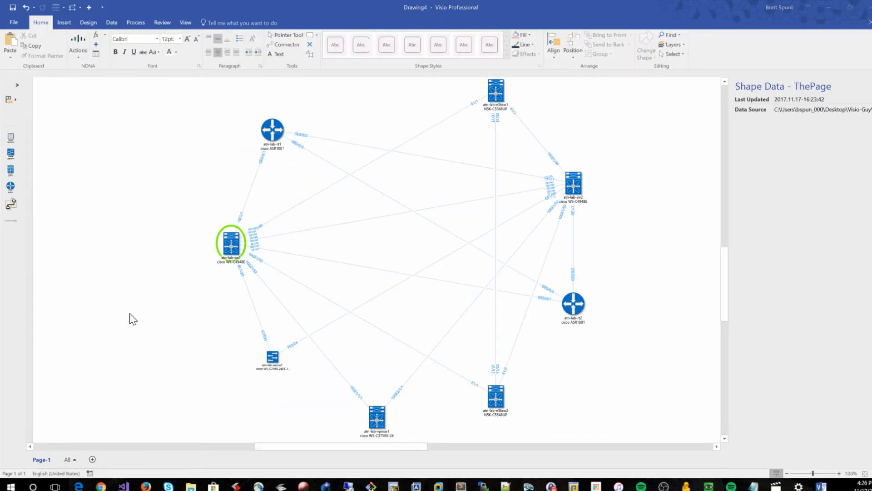
pyautogui.click(386, 250)
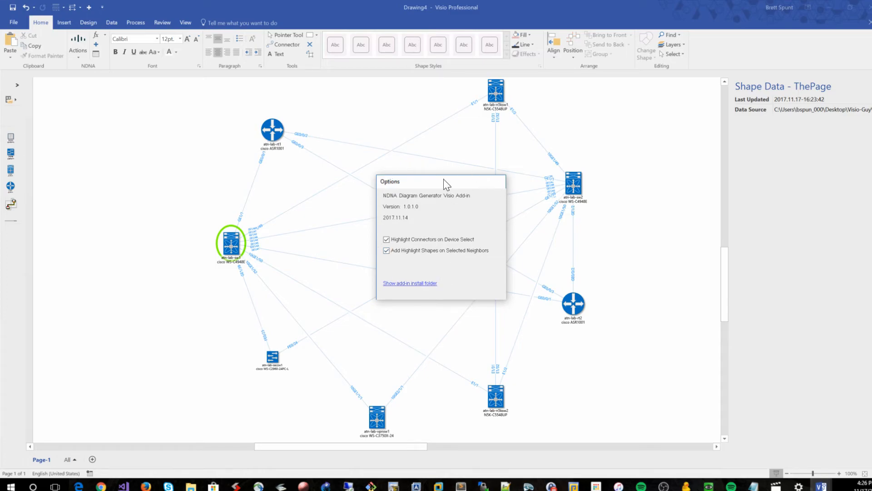
pyautogui.moveTo(444, 177); pyautogui.dragTo(388, 177)
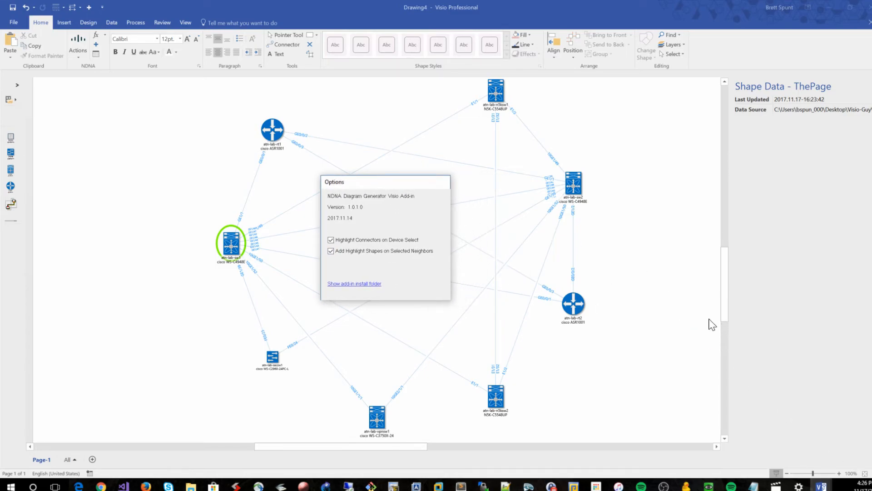
pyautogui.moveTo(822, 486)
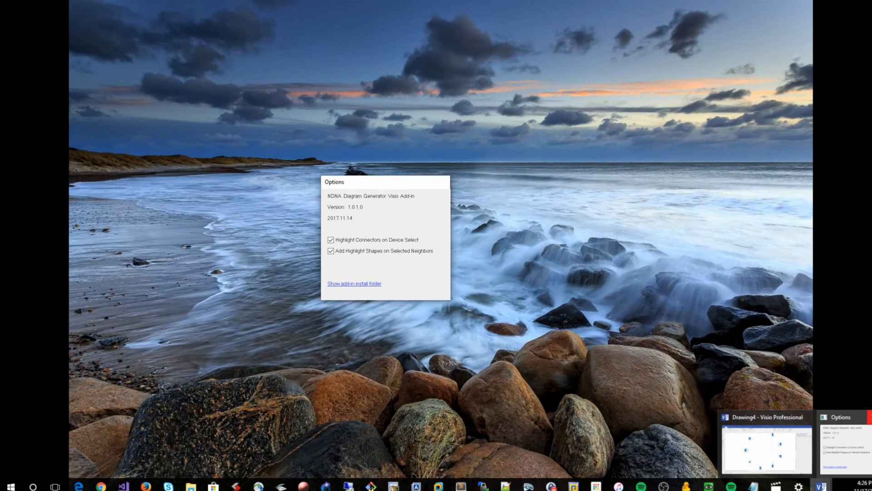
pyautogui.click(866, 417)
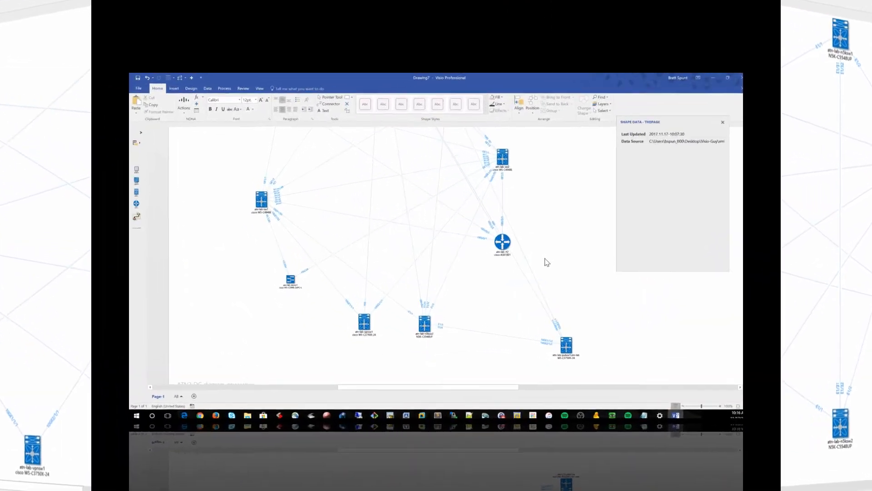
# Reposition the atn-lab-vpnsw1 and atn-lab-pubsw1.atn-lab switches slightly upward on the diagram
pyautogui.scroll(2, 599, 255)
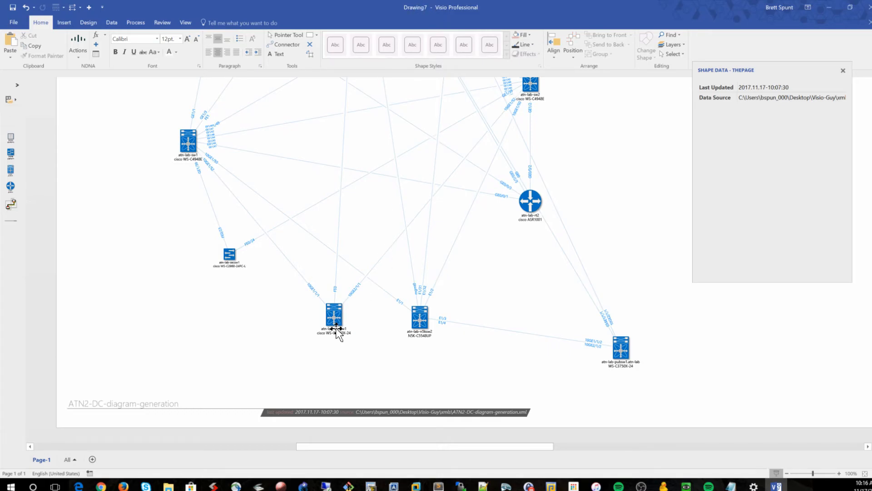
pyautogui.moveTo(331, 317); pyautogui.dragTo(326, 296)
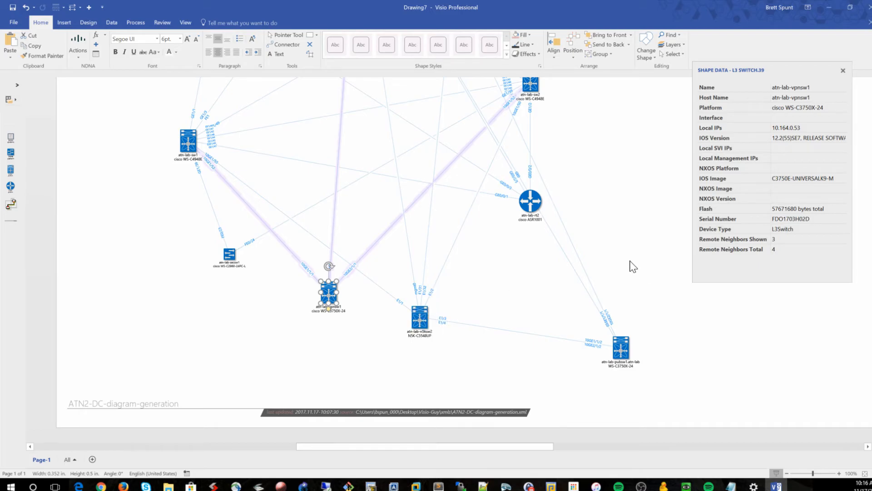
pyautogui.moveTo(621, 351); pyautogui.dragTo(657, 226)
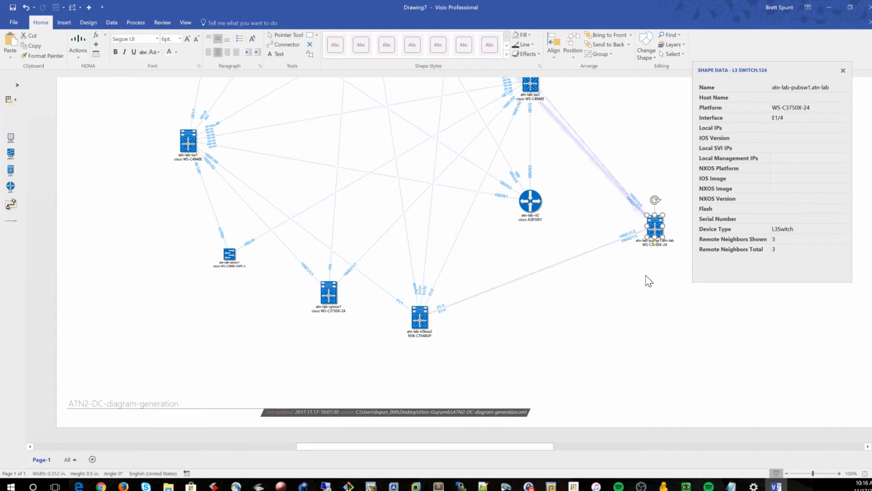
# Expand the atn-lab-vpnsw1 switch to add its missing neighbor router, then reselect the switch
pyautogui.click(331, 294)
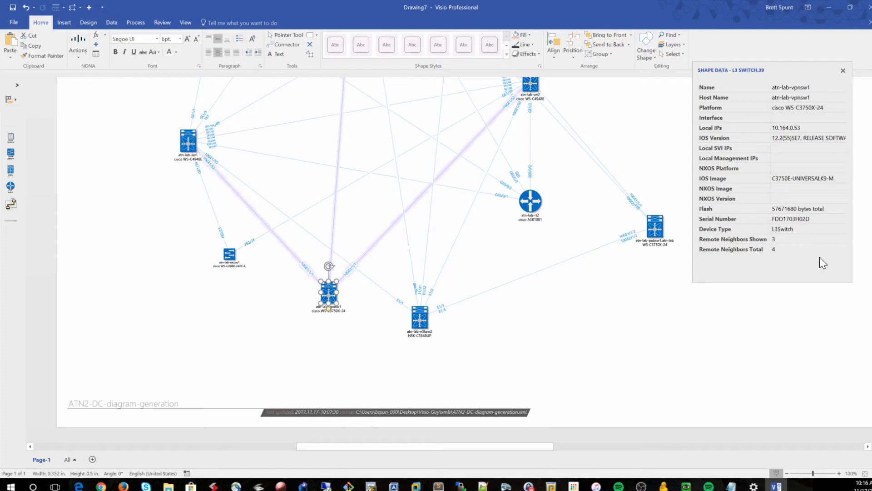
pyautogui.rightClick(333, 293)
pyautogui.click(400, 345)
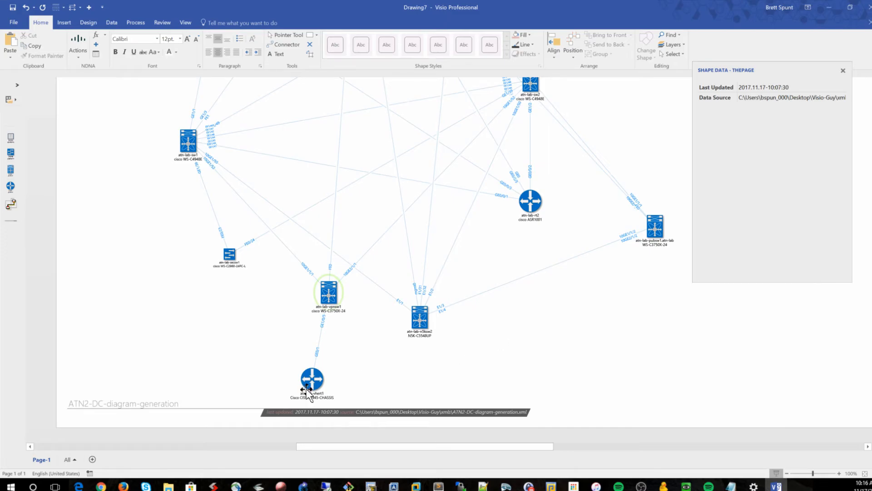
pyautogui.click(325, 293)
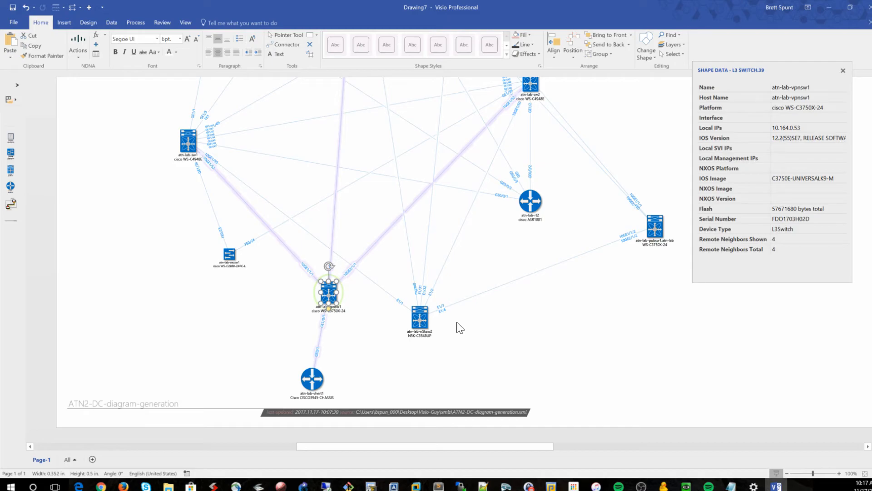
# Delete the atn-lab-vpnsw1 switch and undo the deletion
pyautogui.click(501, 345)
pyautogui.scroll(3, 493, 345)
pyautogui.scroll(-2, 369, 348)
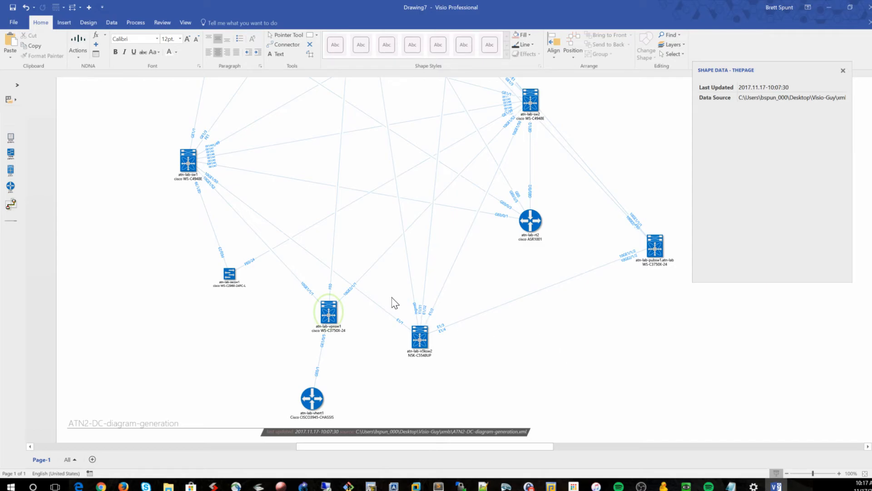
pyautogui.click(328, 312)
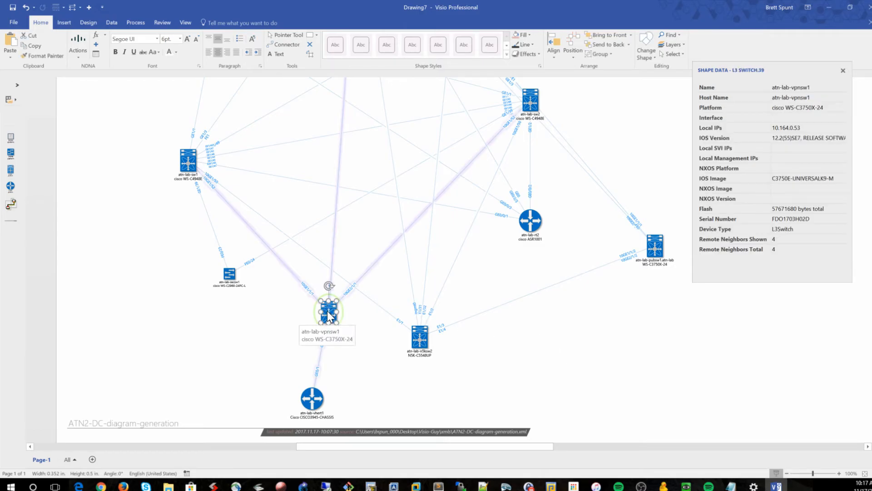
pyautogui.press('Delete')
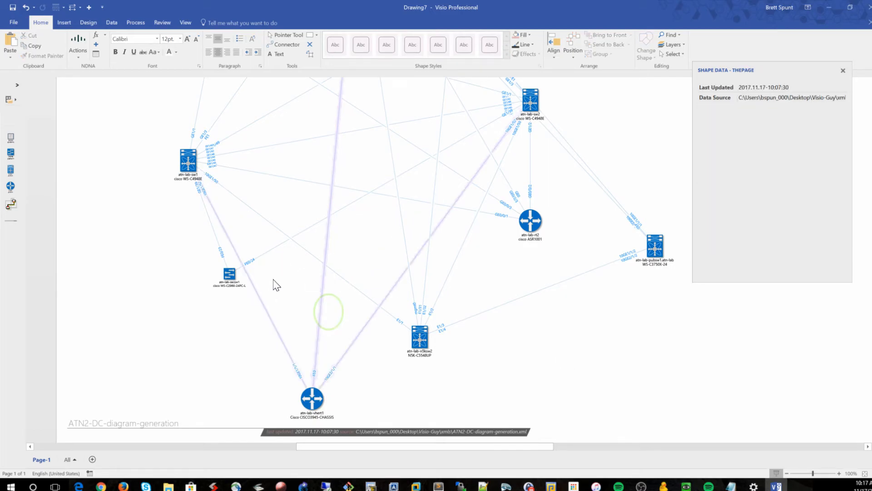
pyautogui.click(26, 6)
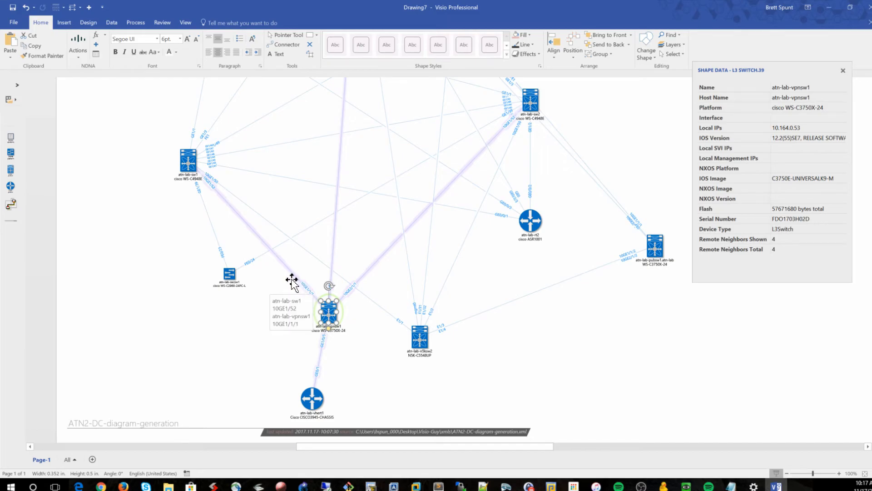
# Check the atn-lab-vhert1 router's data, then select the atn-lab-vpnsw1 switch and delete it
pyautogui.click(315, 406)
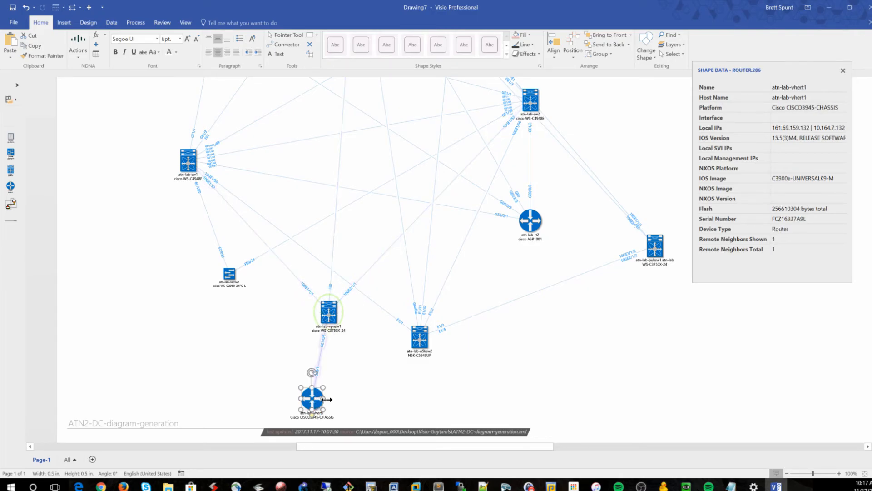
pyautogui.click(333, 312)
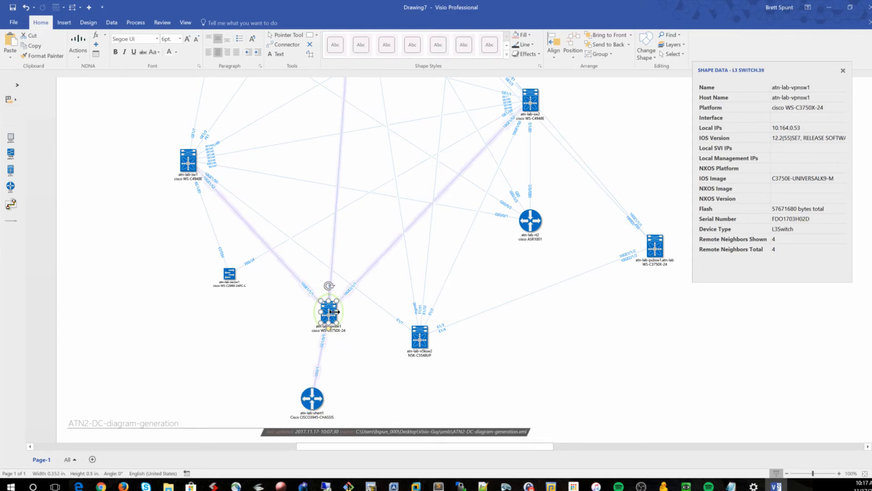
pyautogui.press('Delete')
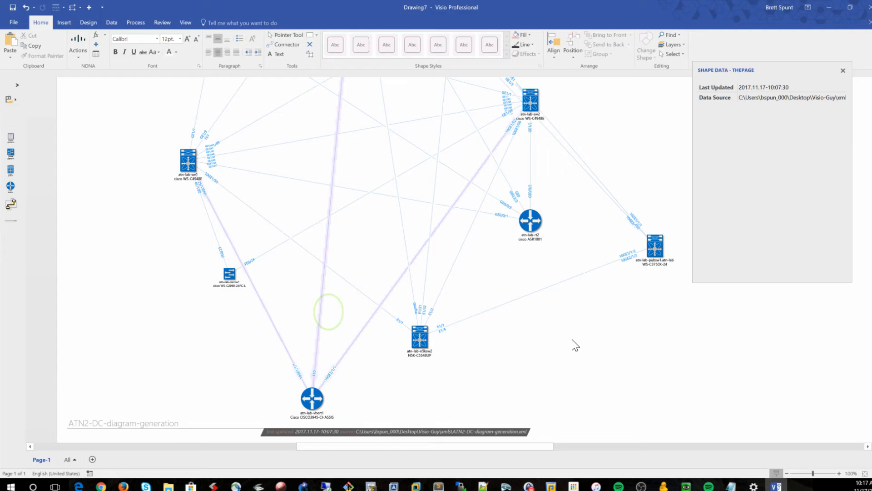
# Move the atn-lab-secsw1 switch left so it sits directly below the atn-lab-sw1 switch
pyautogui.scroll(1, 450, 321)
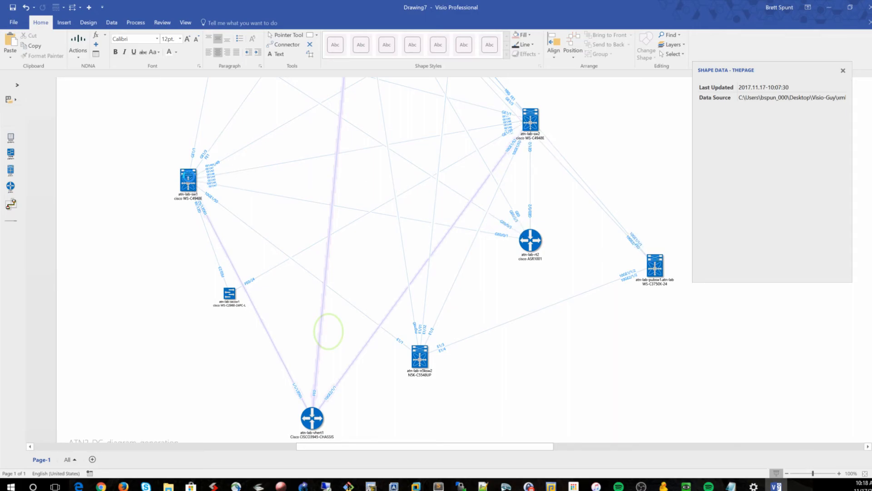
pyautogui.click(189, 181)
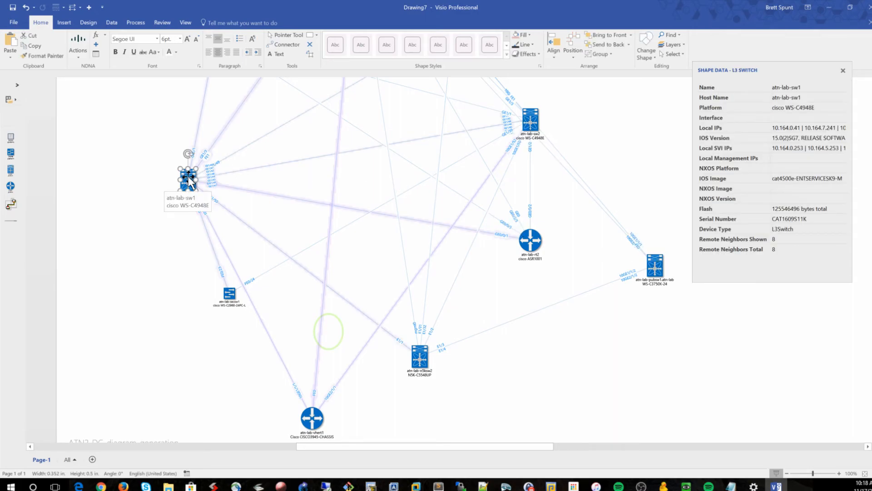
pyautogui.scroll(2, 213, 236)
pyautogui.moveTo(230, 335); pyautogui.dragTo(191, 335)
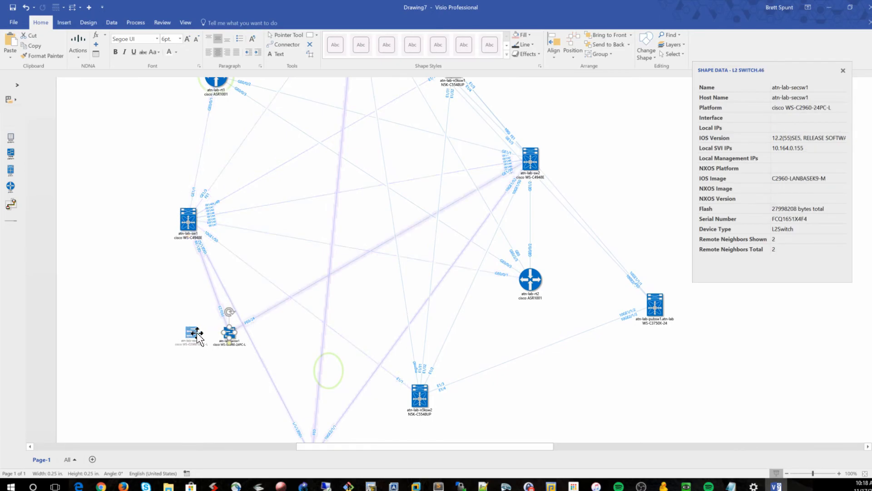
pyautogui.click(188, 220)
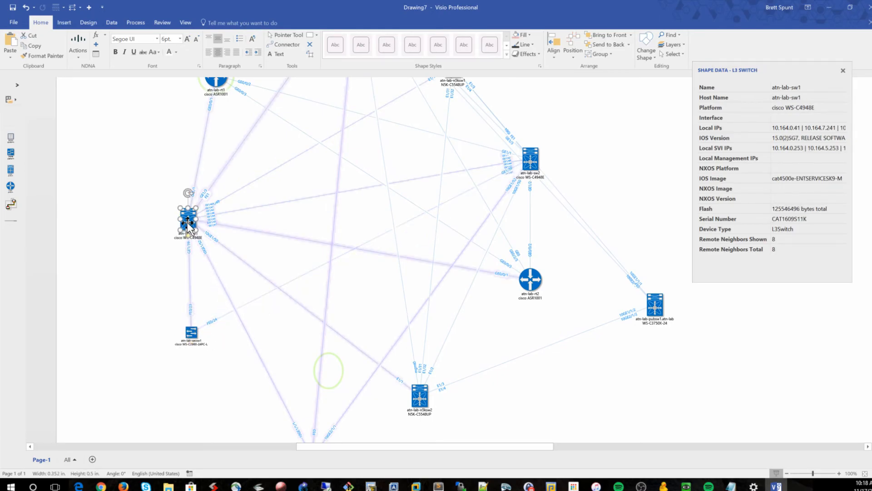
pyautogui.click(155, 164)
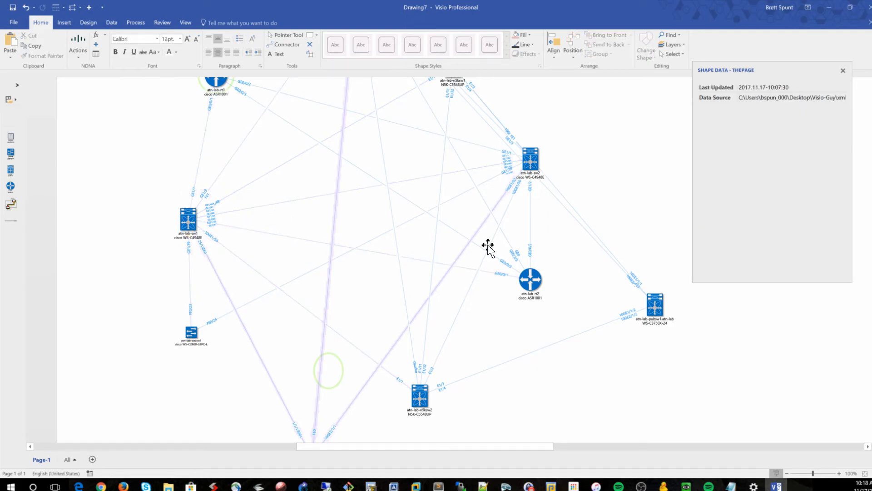
# Examine the atn-lab-vhert1 router and the area around the removed switch at several zoom levels
pyautogui.scroll(-3, 481, 256)
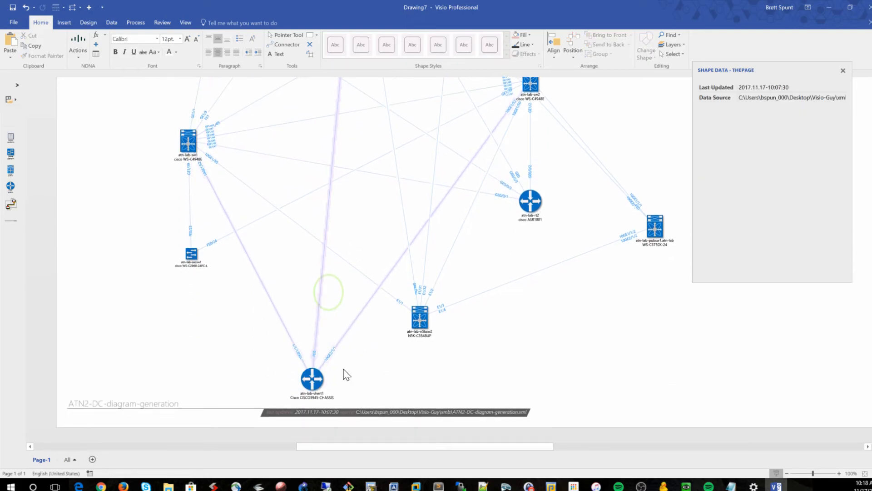
pyautogui.click(313, 379)
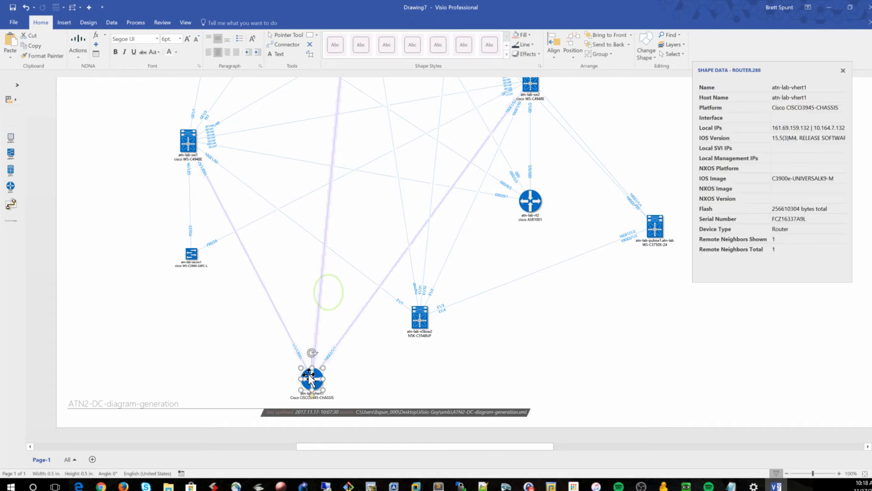
pyautogui.click(465, 372)
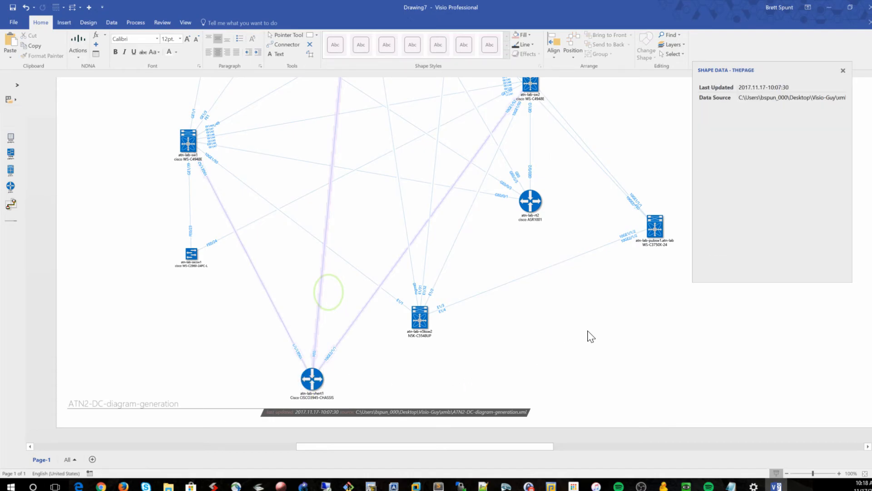
pyautogui.scroll(5, 585, 336)
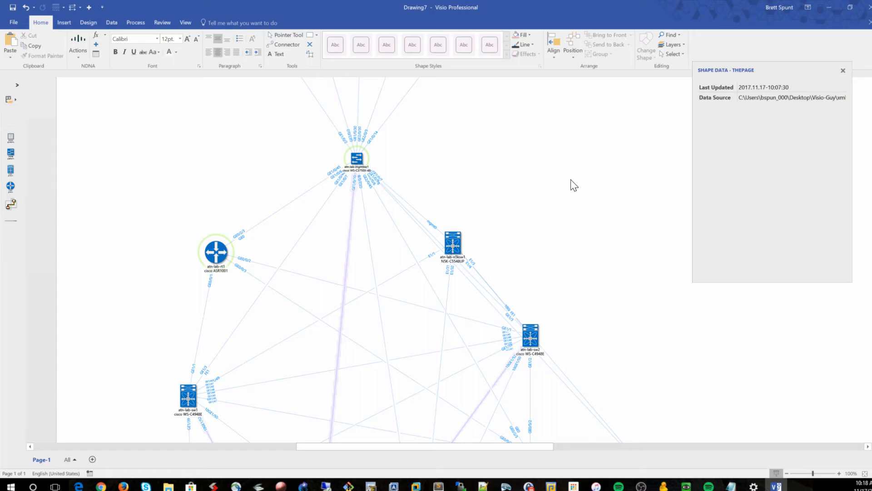
pyautogui.scroll(3, 566, 191)
pyautogui.scroll(-2, 567, 200)
pyautogui.scroll(-4, 570, 209)
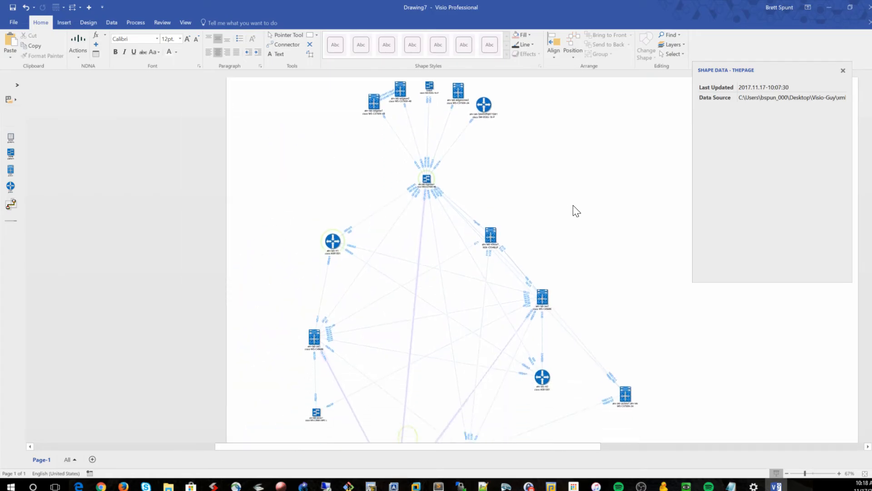
pyautogui.scroll(1, 595, 222)
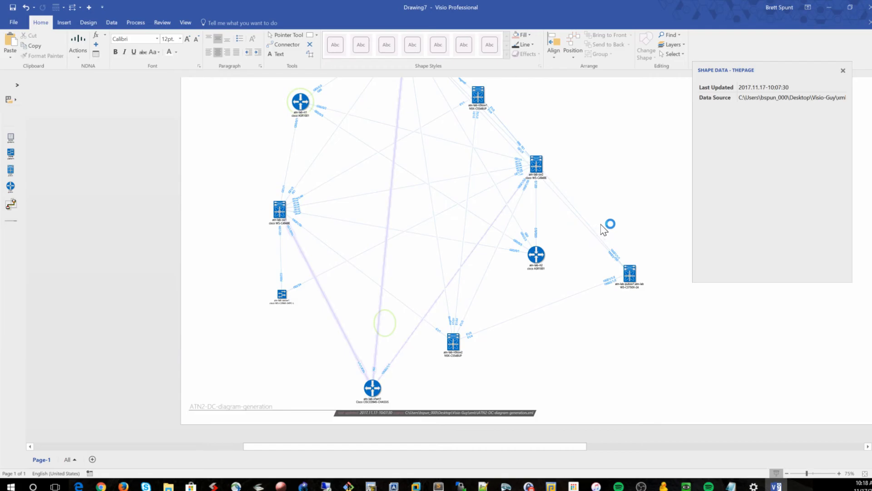
pyautogui.scroll(2, 597, 229)
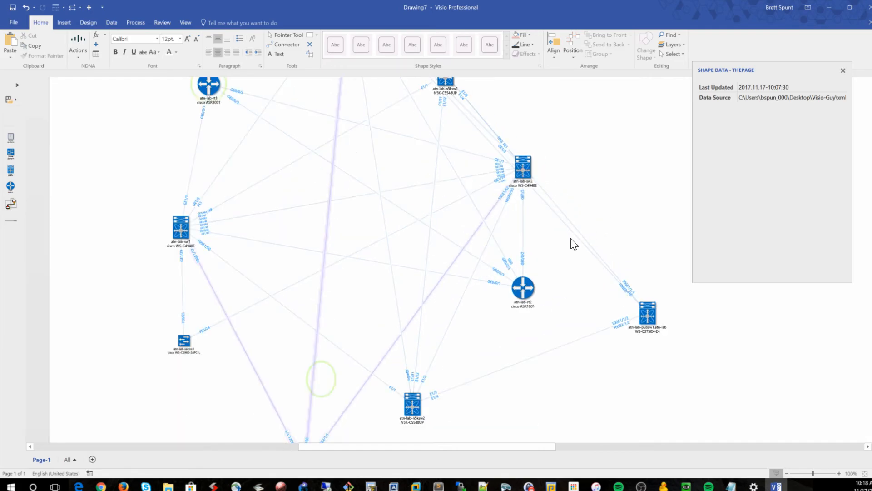
pyautogui.scroll(-2, 570, 244)
pyautogui.click(299, 413)
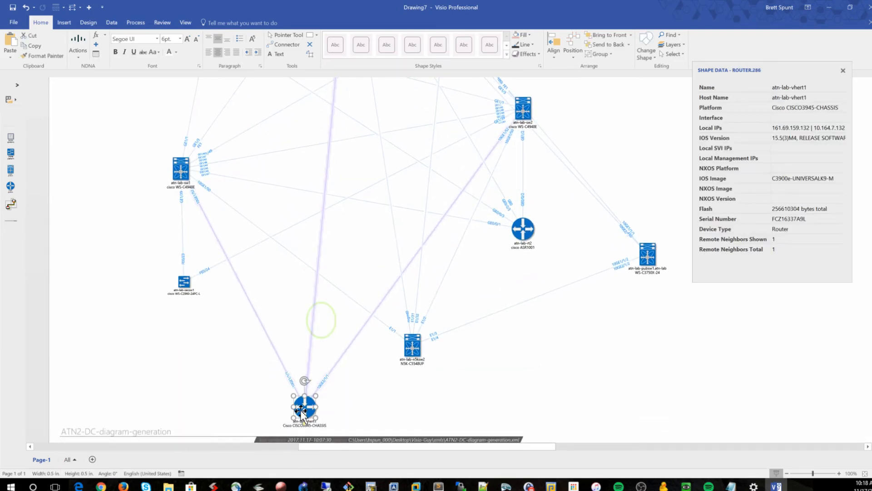
pyautogui.click(385, 408)
pyautogui.click(312, 409)
pyautogui.click(391, 407)
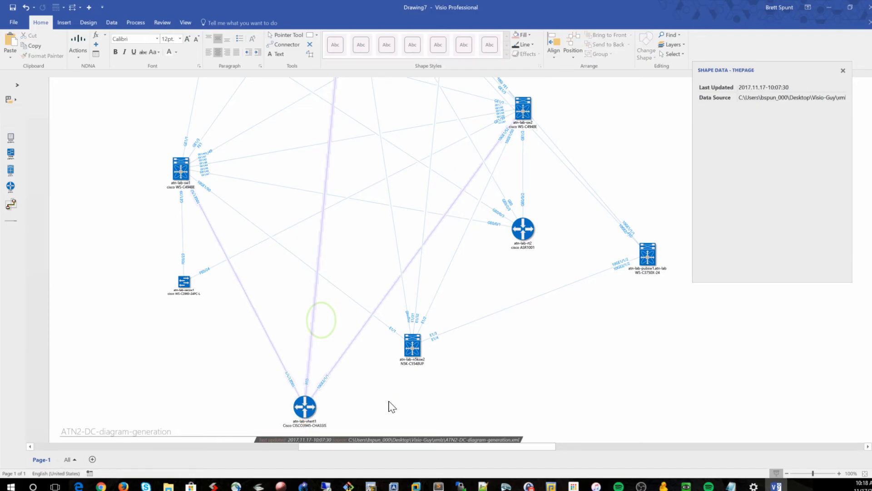
# Inspect the orphaned connectors that still point to the deleted atn-lab-vpnsw1 switch
pyautogui.click(276, 353)
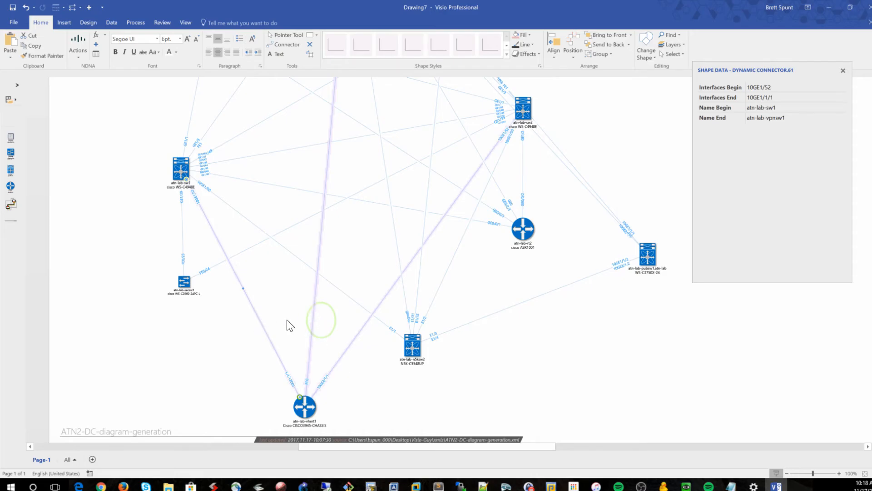
pyautogui.click(393, 362)
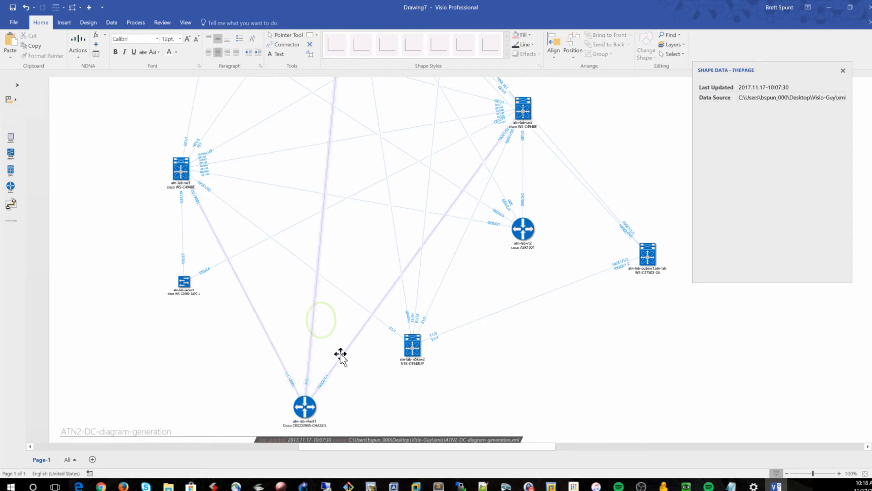
pyautogui.scroll(2, 341, 356)
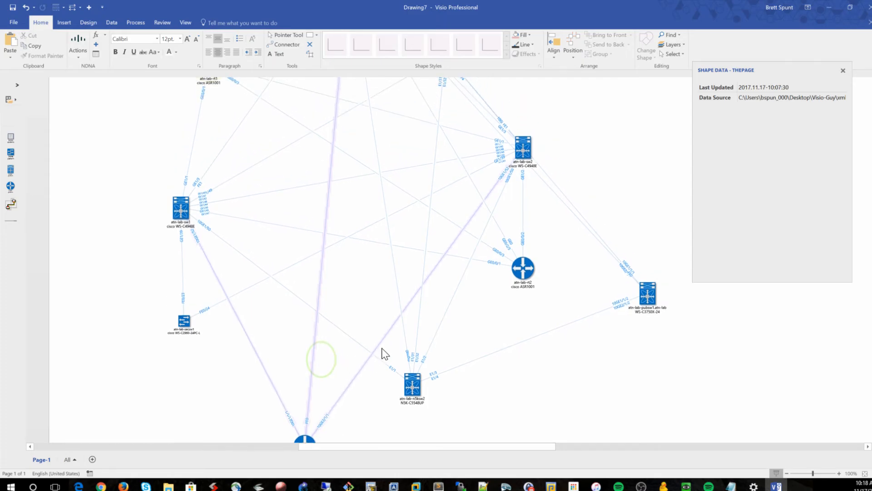
pyautogui.click(354, 376)
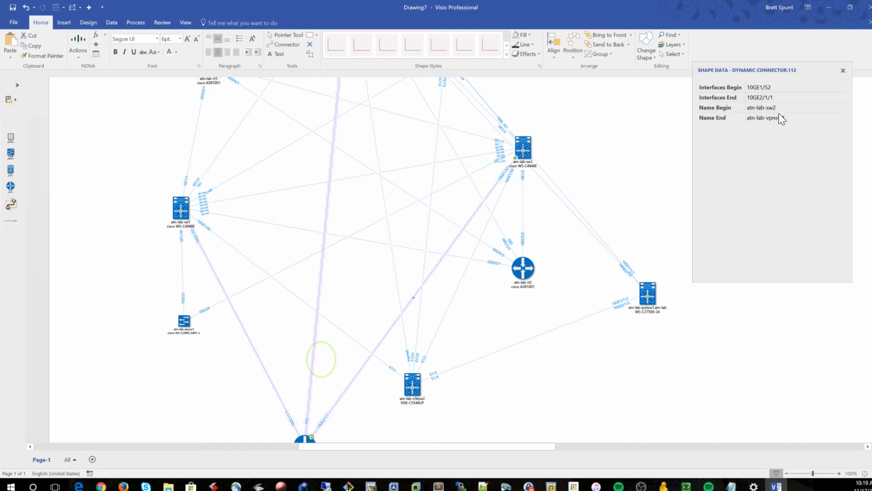
pyautogui.scroll(-1, 607, 269)
pyautogui.scroll(-3, 608, 268)
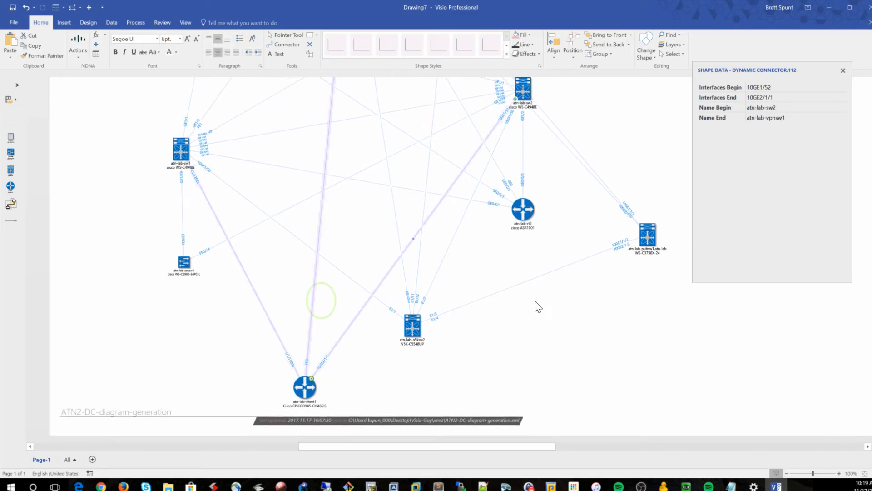
pyautogui.click(304, 391)
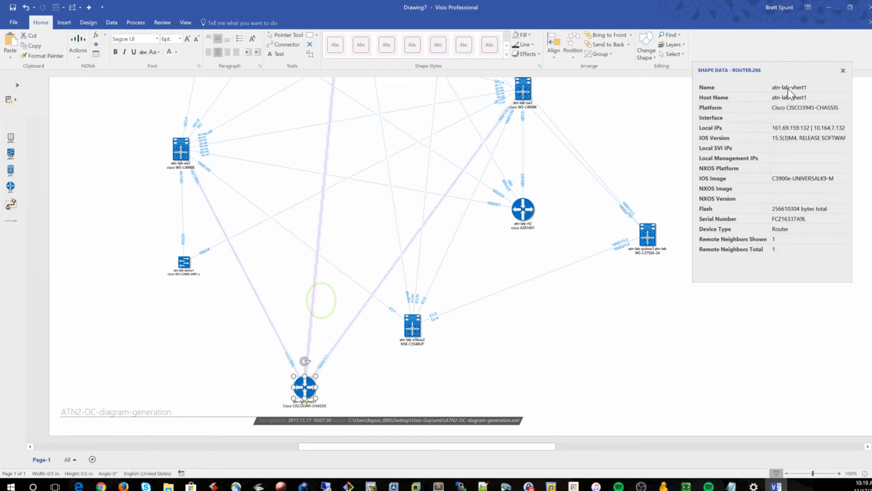
pyautogui.click(372, 381)
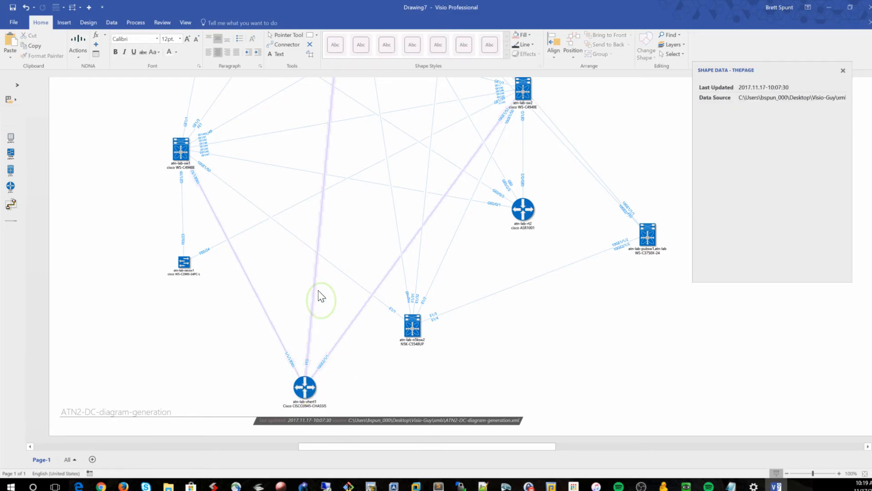
# Remove the orphaned connectors running from atn-lab-sw1, atn-lab-sw2 and the router to the deleted switch's position
pyautogui.click(365, 305)
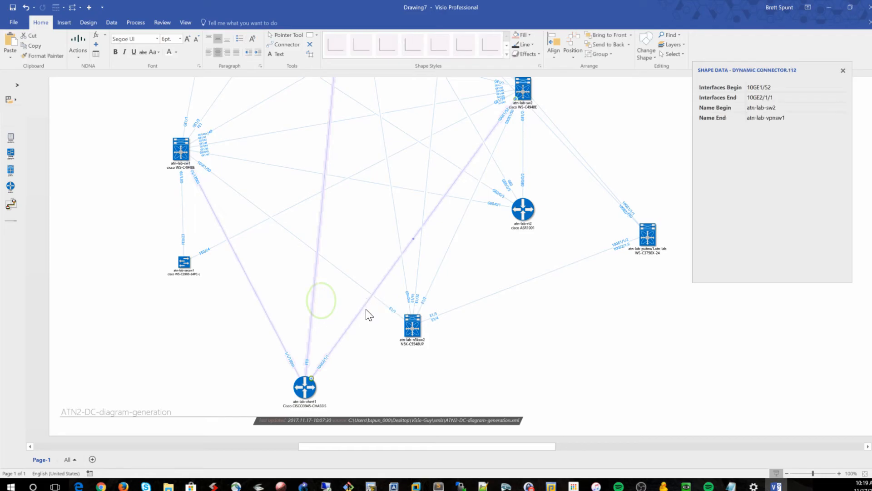
pyautogui.click(366, 309)
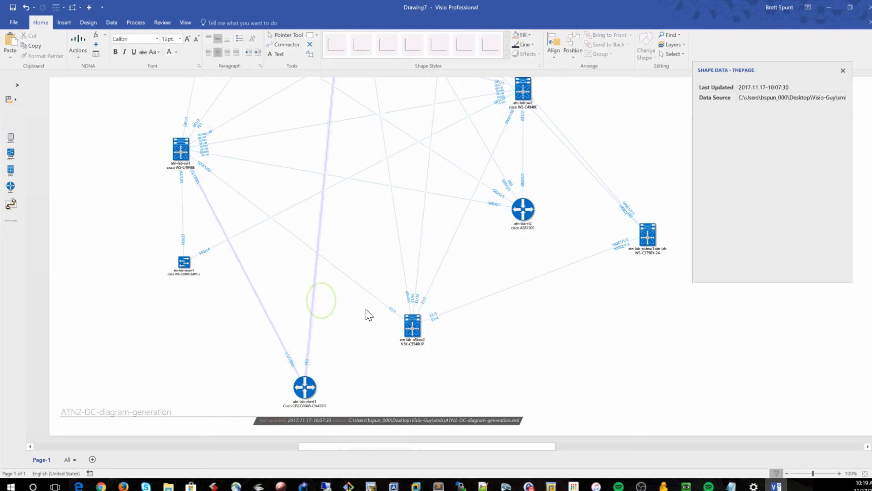
pyautogui.click(316, 277)
pyautogui.click(298, 292)
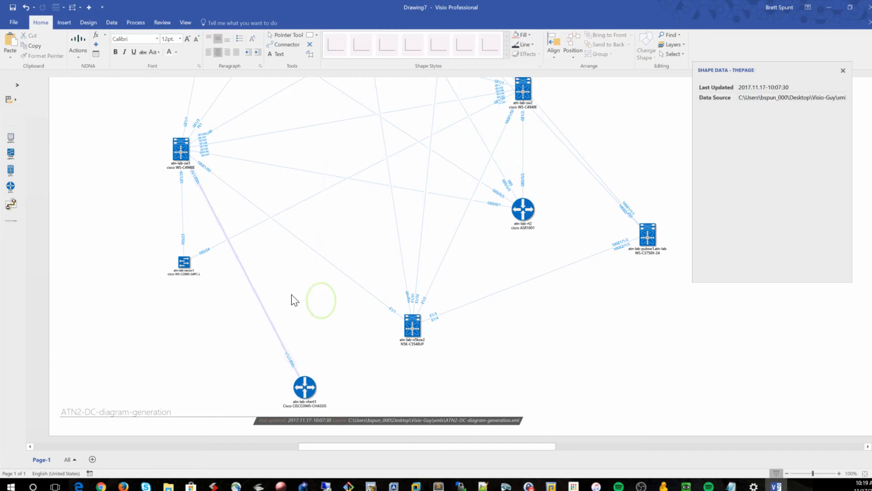
pyautogui.click(263, 308)
pyautogui.click(326, 350)
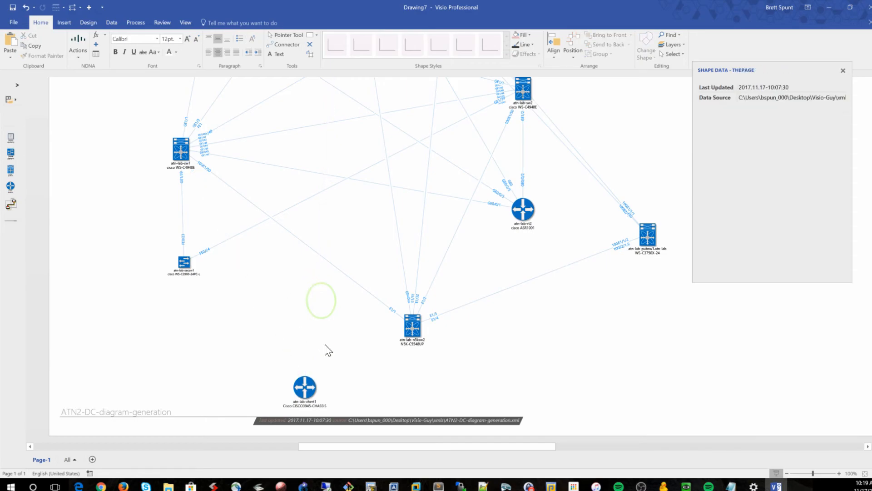
# Delete the leftover green highlight circle where the switch was, then select the atn-lab-vhert1 router
pyautogui.click(334, 308)
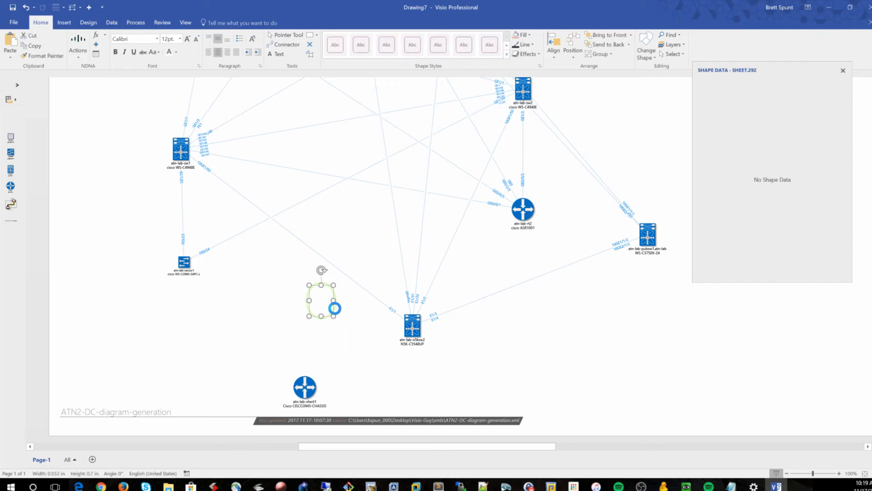
pyautogui.press('Delete')
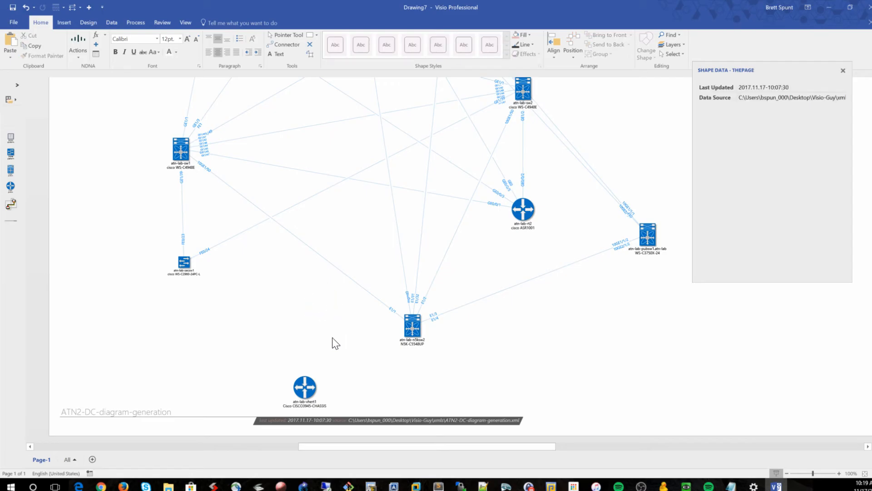
pyautogui.click(301, 386)
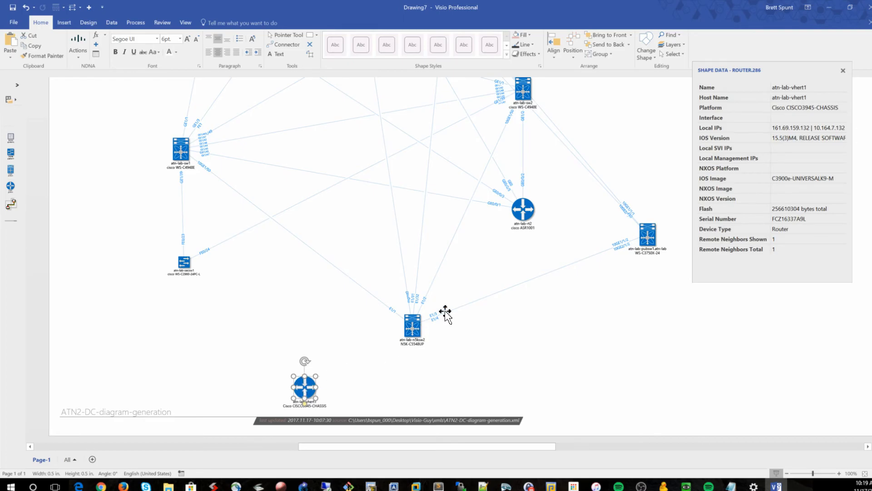
# Move the atn-lab-vpnsw1 switch and the atn-lab-vhert1 router so the router sits directly below the switch
pyautogui.click(286, 127)
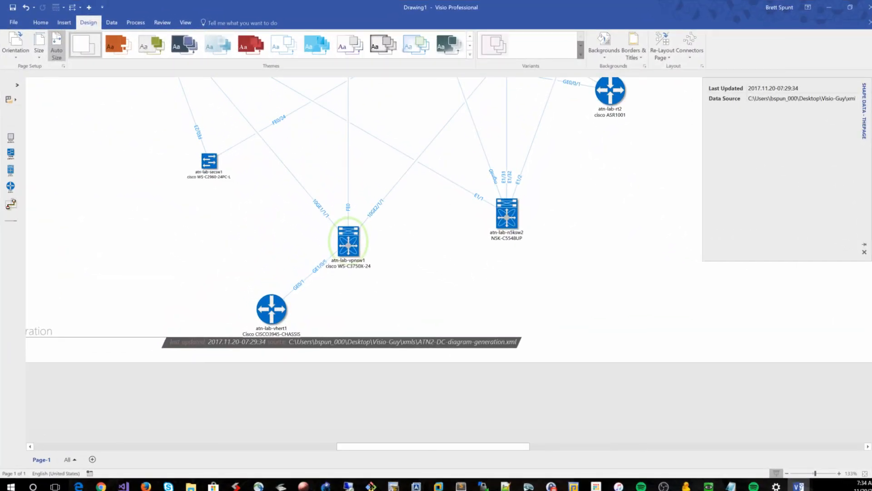
pyautogui.moveTo(271, 309); pyautogui.dragTo(257, 294)
pyautogui.moveTo(348, 241); pyautogui.dragTo(335, 212)
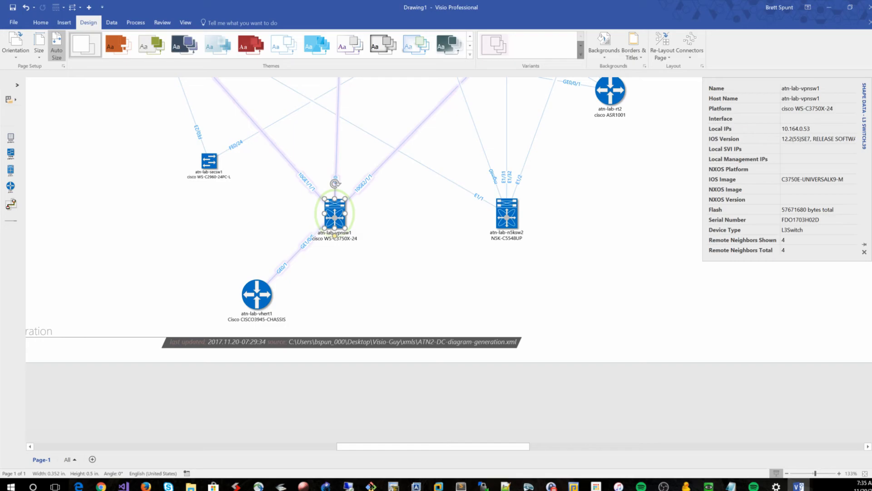
pyautogui.moveTo(335, 234); pyautogui.dragTo(335, 219)
pyautogui.moveTo(257, 300); pyautogui.dragTo(301, 301)
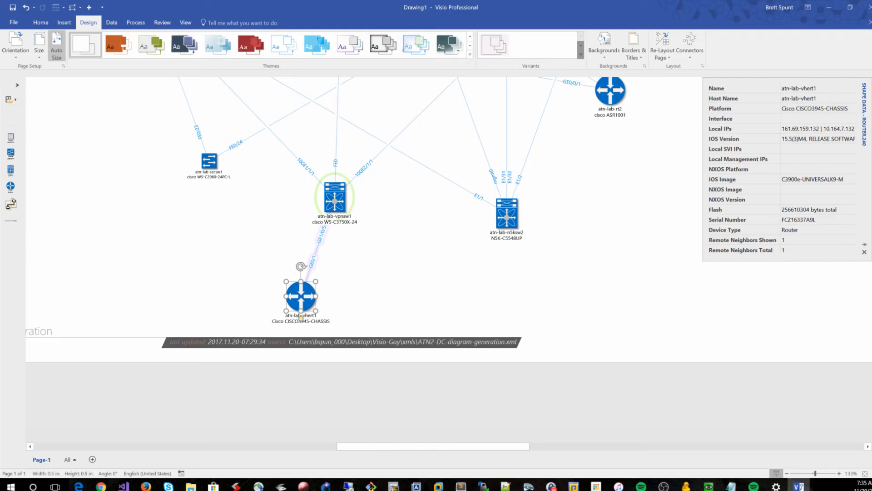
pyautogui.press('Escape')
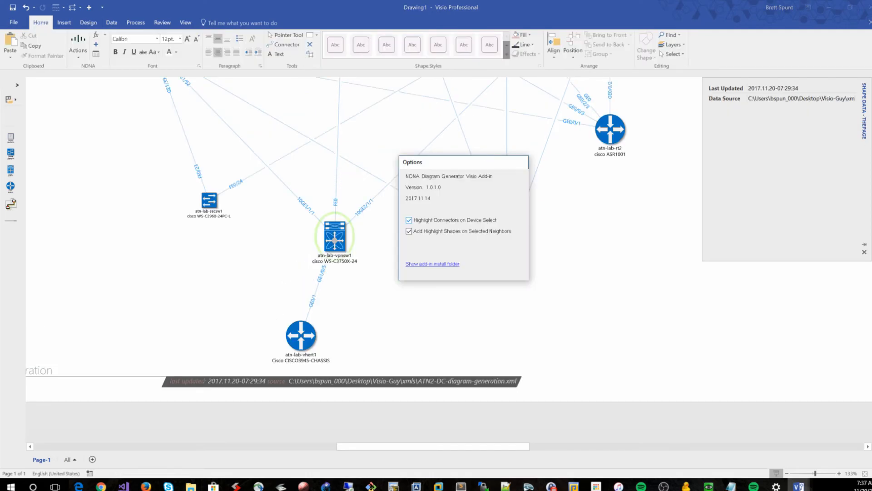
# Open the NDNA add-in Options dialog and close it
pyautogui.click(409, 220)
pyautogui.moveTo(798, 485)
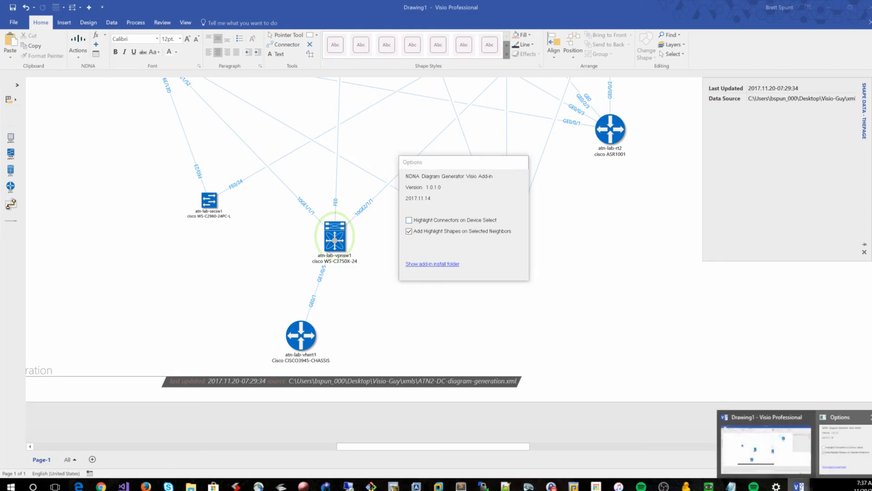
pyautogui.moveTo(842, 445)
pyautogui.click(869, 417)
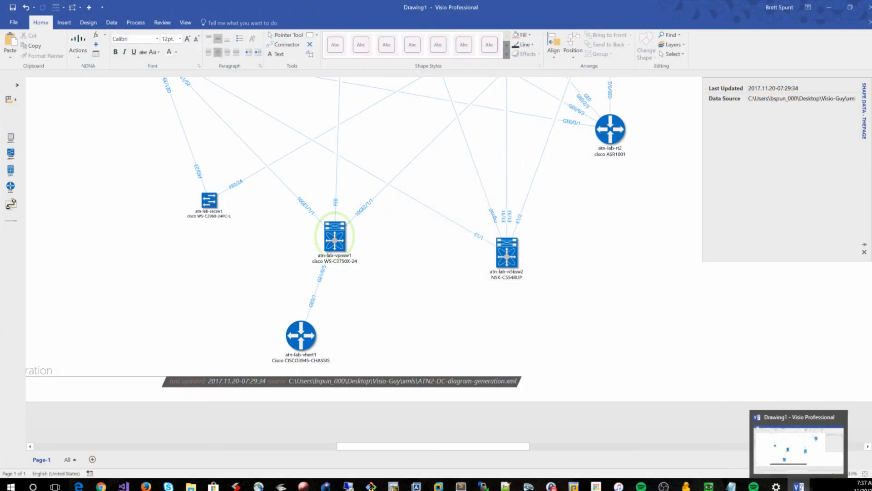
# Delete the atn-lab-vpnsw1 switch from the diagram
pyautogui.click(335, 255)
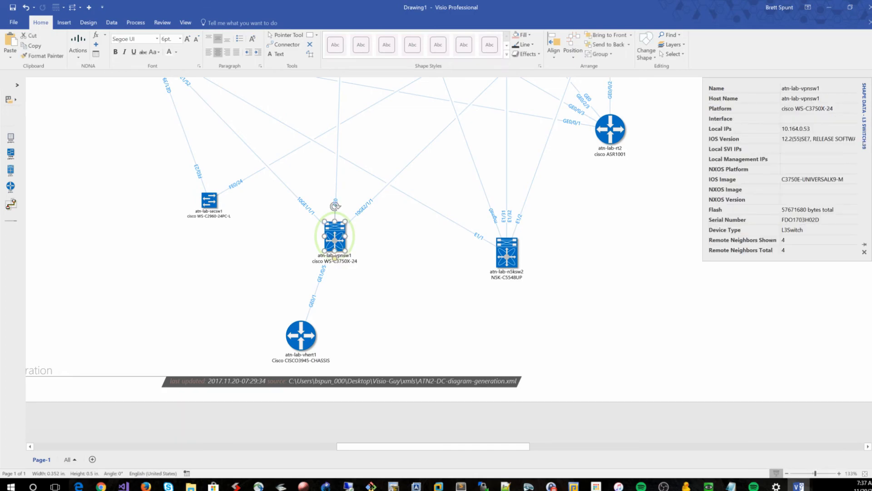
pyautogui.click(507, 274)
pyautogui.press('Escape')
pyautogui.click(335, 258)
pyautogui.doubleClick(335, 258)
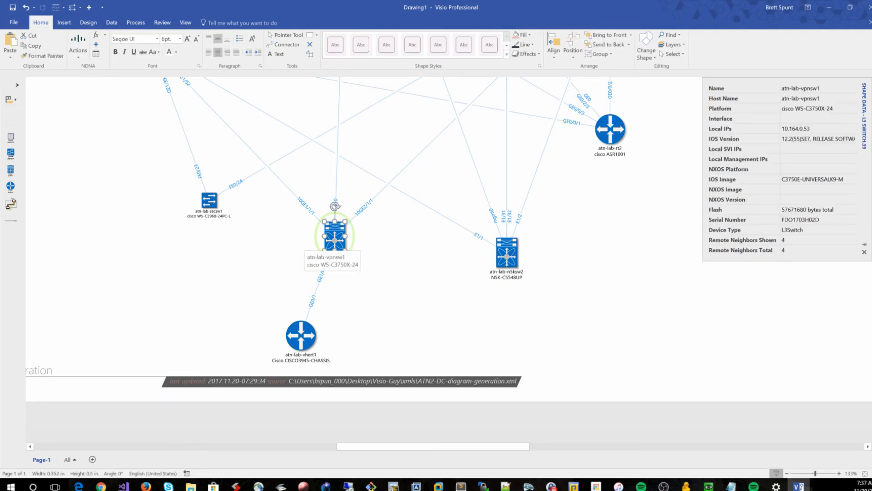
pyautogui.press('Escape')
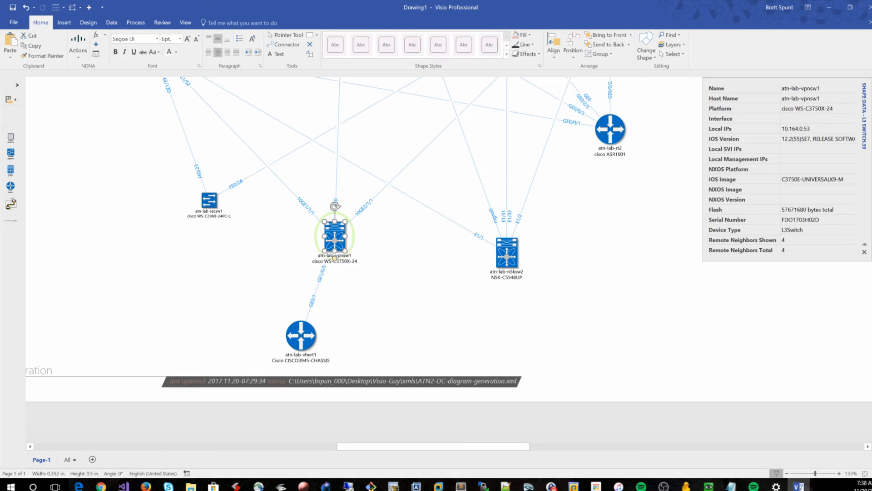
pyautogui.press('Delete')
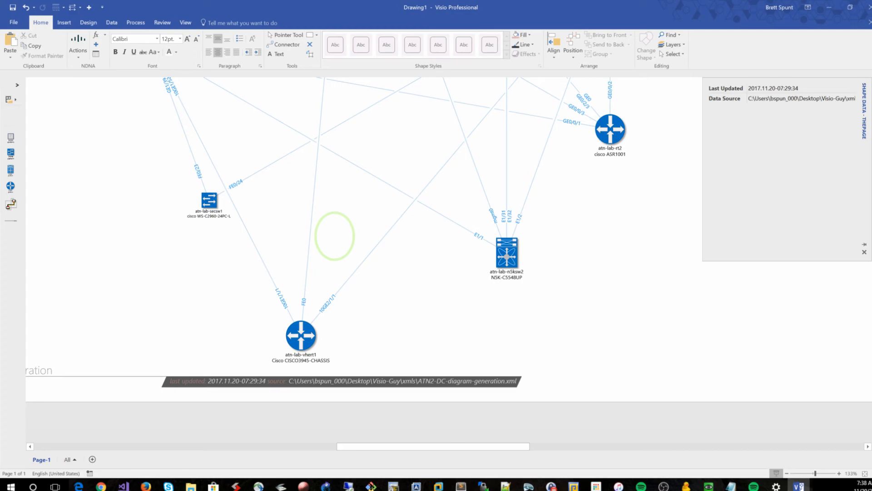
# Select the atn-lab-vhert1 router and enable Highlight Connectors on Device Select in the NDNA add-in Options
pyautogui.moveTo(374, 365); pyautogui.dragTo(211, 294)
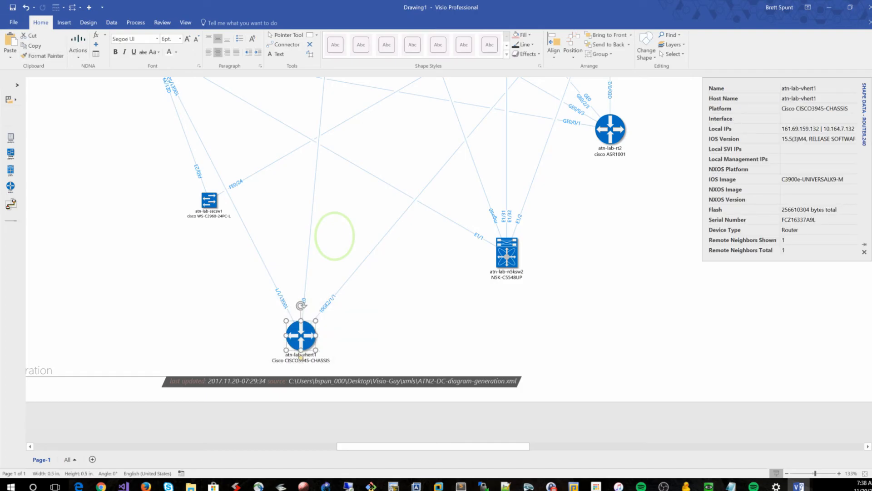
pyautogui.click(78, 45)
pyautogui.click(104, 317)
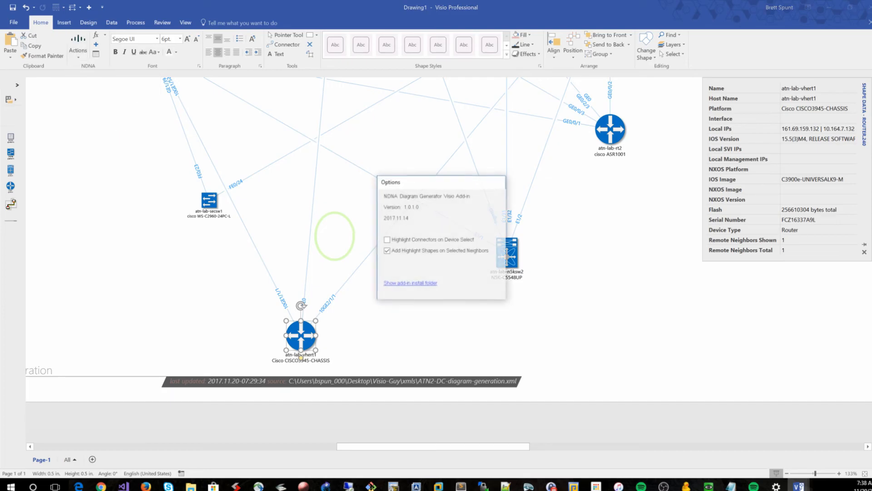
pyautogui.moveTo(451, 185); pyautogui.dragTo(614, 213)
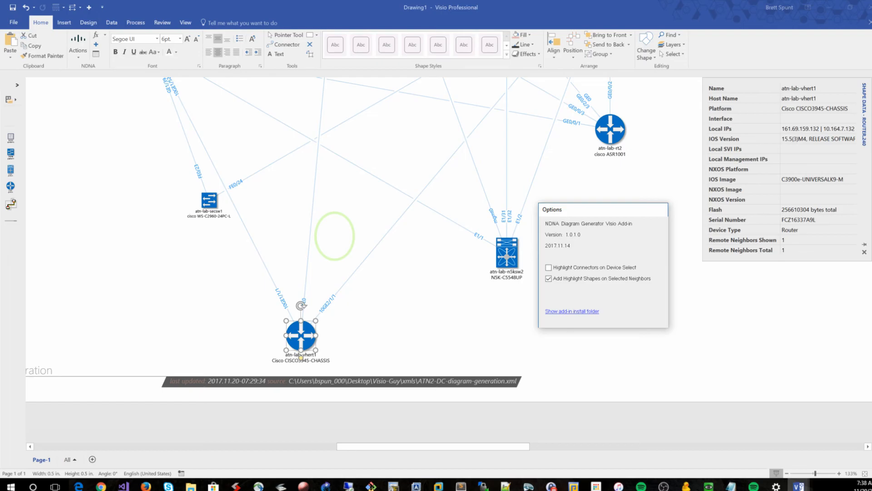
pyautogui.moveTo(606, 211); pyautogui.dragTo(633, 174)
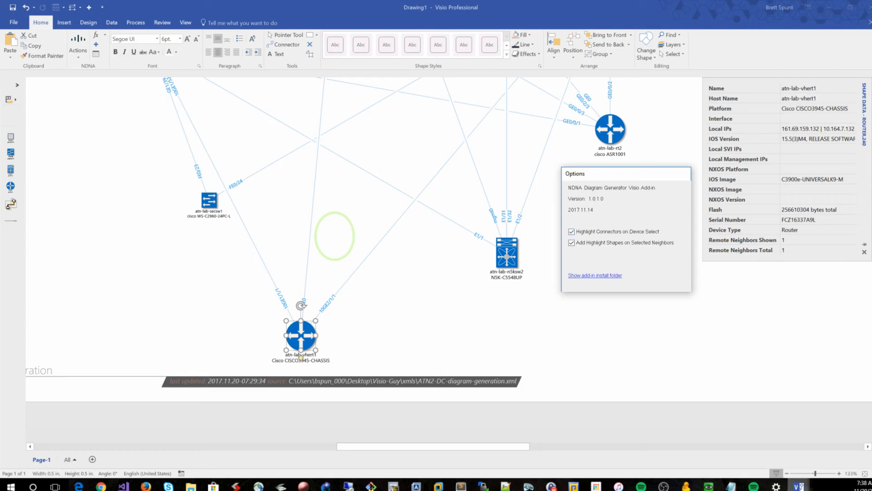
pyautogui.moveTo(798, 485)
pyautogui.moveTo(844, 441)
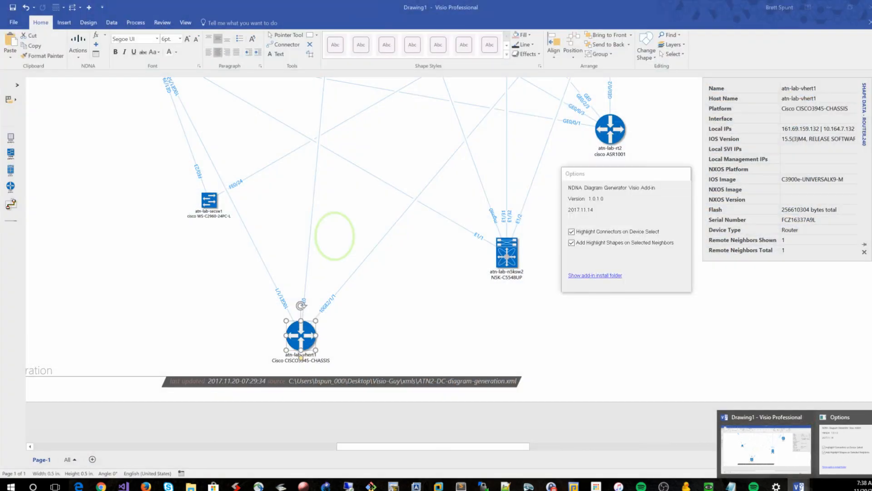
pyautogui.click(766, 447)
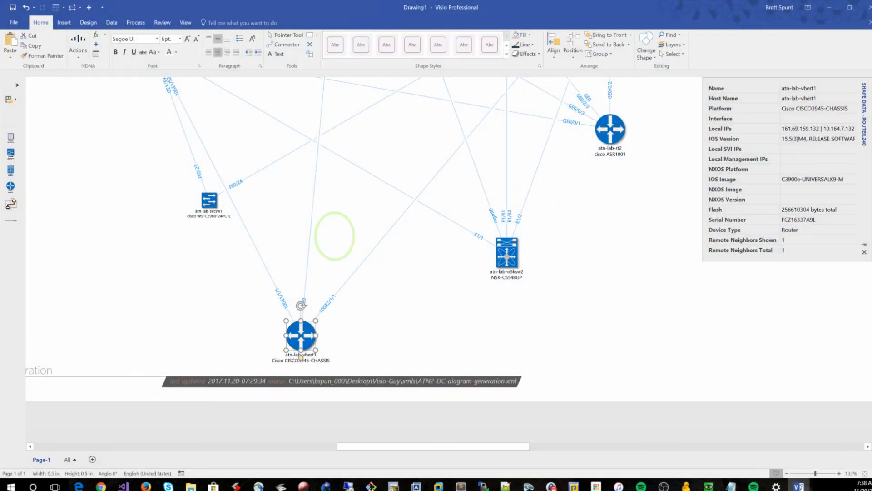
# Select atn-lab-n5ksw2, atn-lab-rt2 and atn-lab-vhert1 in turn to check their highlighted connectors
pyautogui.click(507, 252)
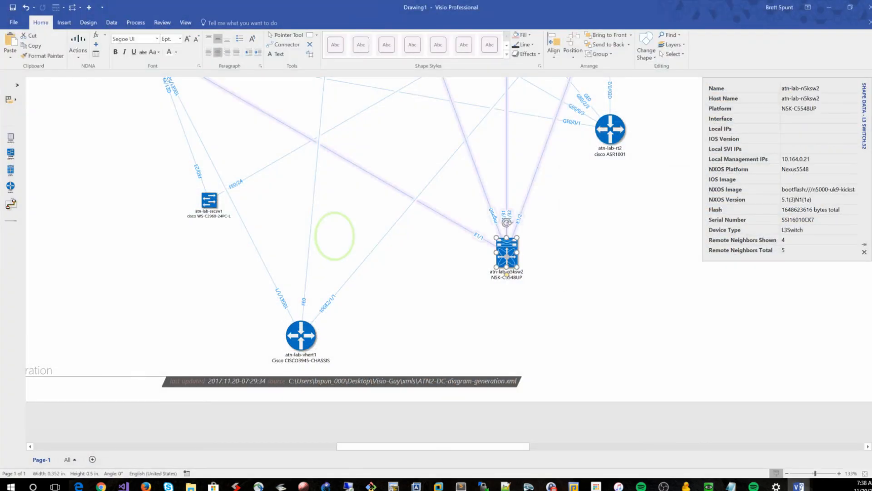
pyautogui.click(610, 129)
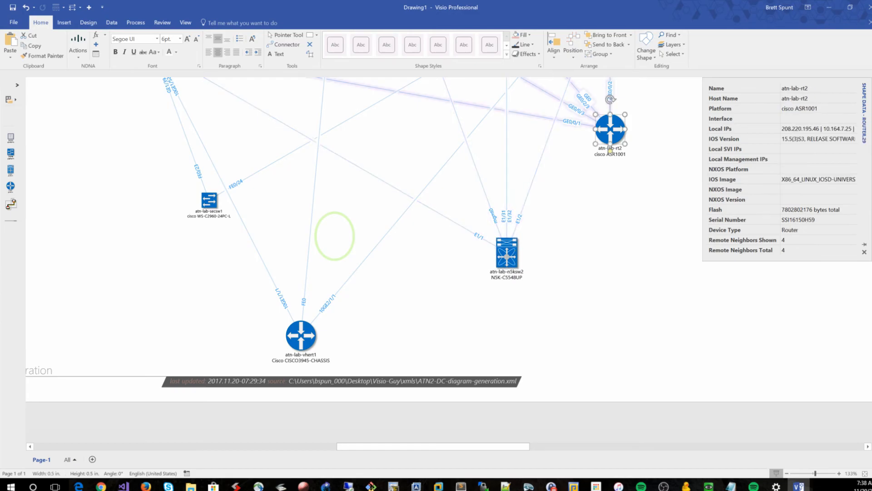
pyautogui.click(301, 357)
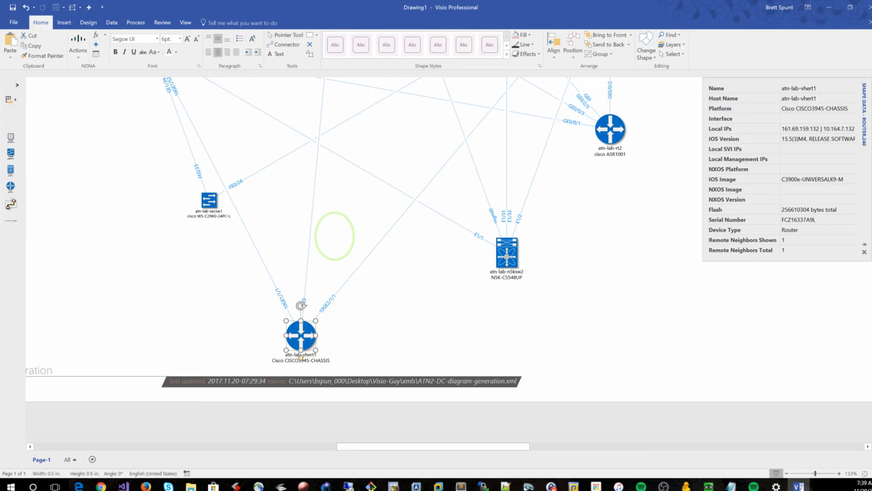
pyautogui.moveTo(406, 373); pyautogui.dragTo(217, 310)
pyautogui.click(236, 318)
pyautogui.click(300, 335)
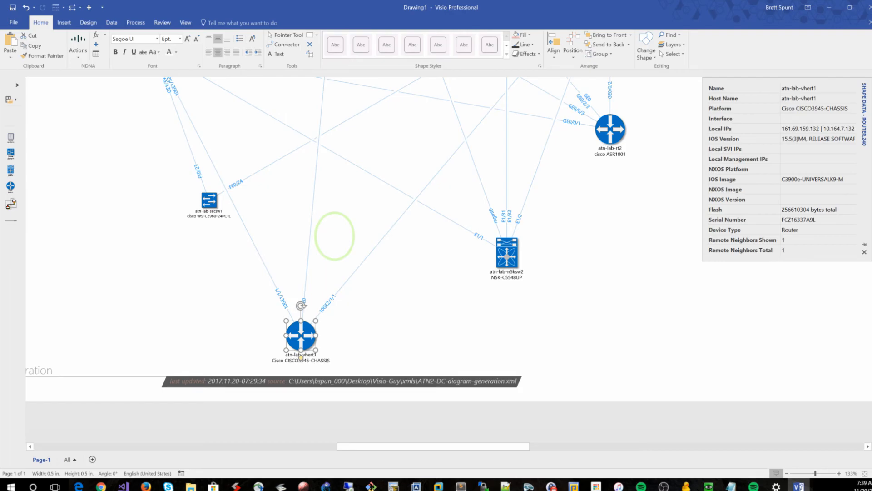
# Select atn-lab-secsw1, atn-lab-rt2 and atn-lab-vhert1 in turn to compare their connector highlighting
pyautogui.scroll(1, 344, 362)
pyautogui.scroll(-1, 344, 362)
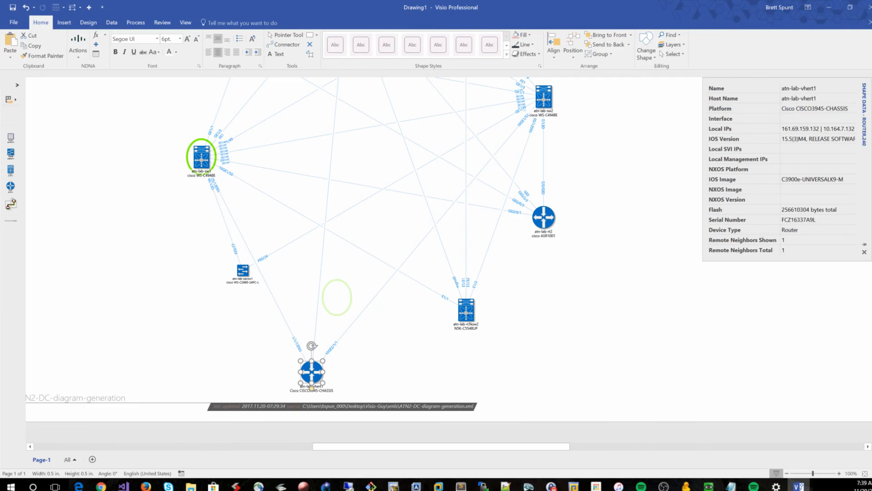
pyautogui.scroll(-1, 449, 249)
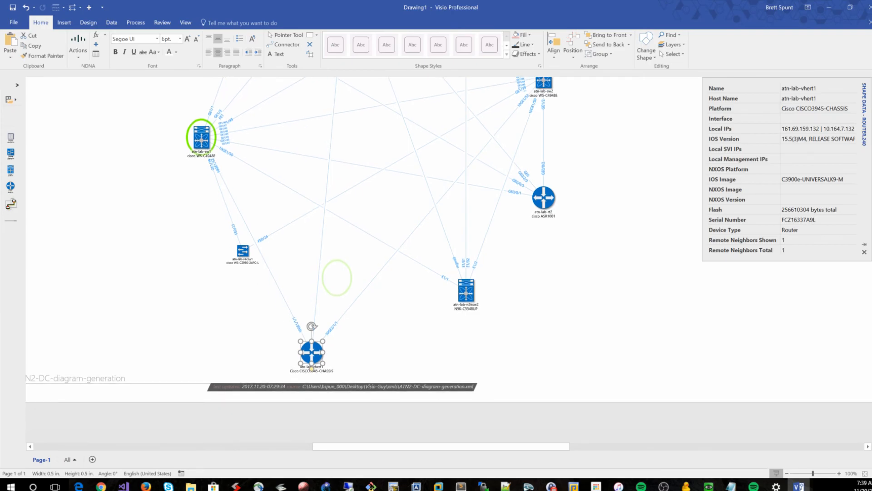
pyautogui.scroll(2, 384, 339)
pyautogui.click(196, 230)
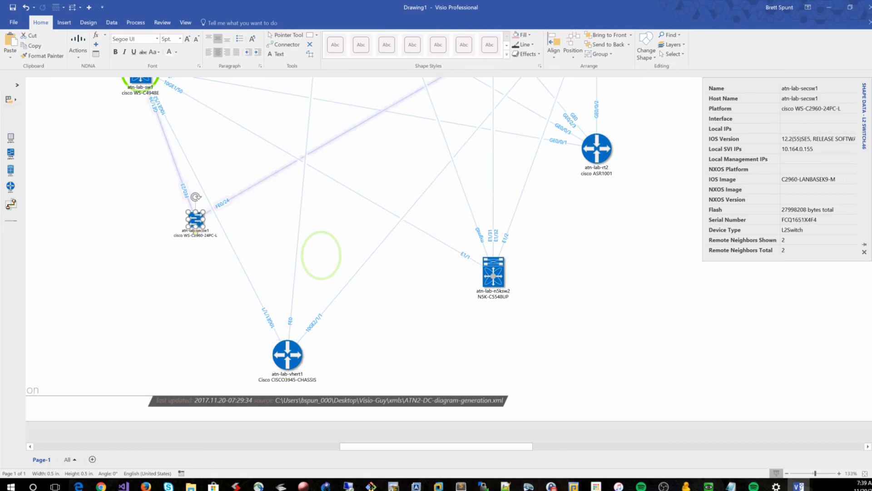
pyautogui.scroll(4, 196, 229)
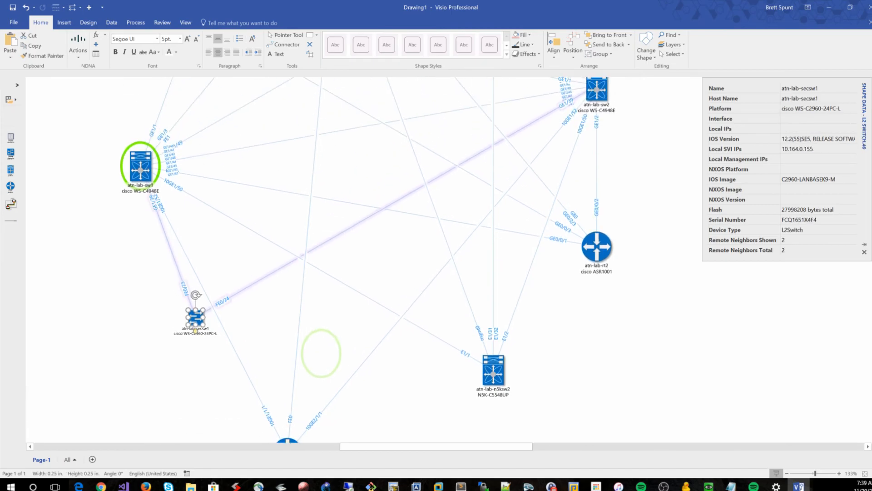
pyautogui.click(597, 265)
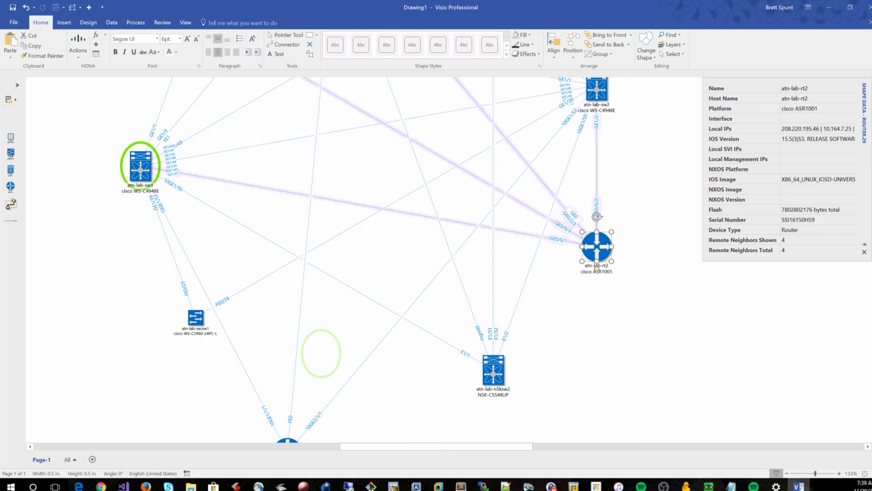
pyautogui.scroll(-2, 287, 415)
pyautogui.click(287, 415)
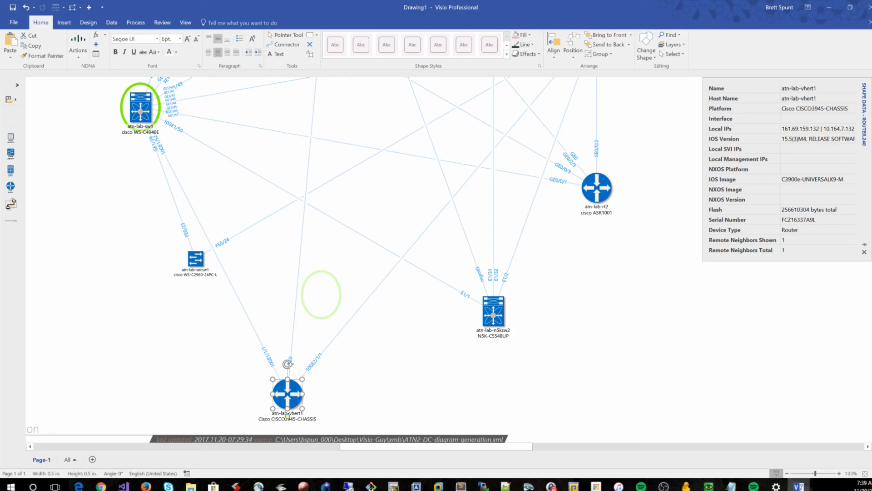
pyautogui.scroll(-2, 318, 259)
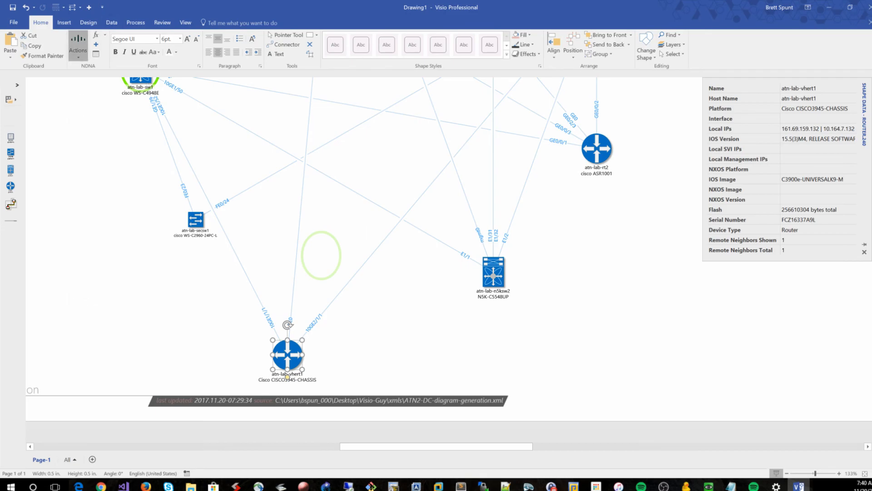
# Reopen the NDNA add-in Options dialog and close it
pyautogui.click(78, 46)
pyautogui.click(91, 317)
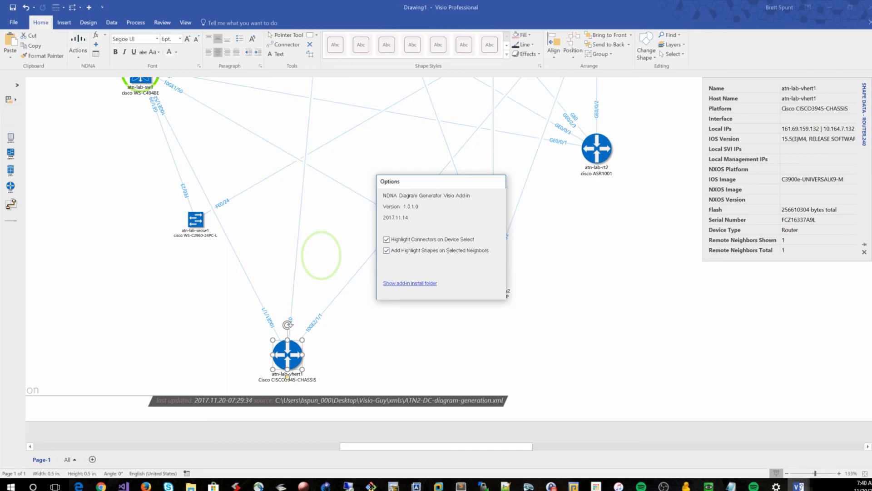
pyautogui.click(798, 486)
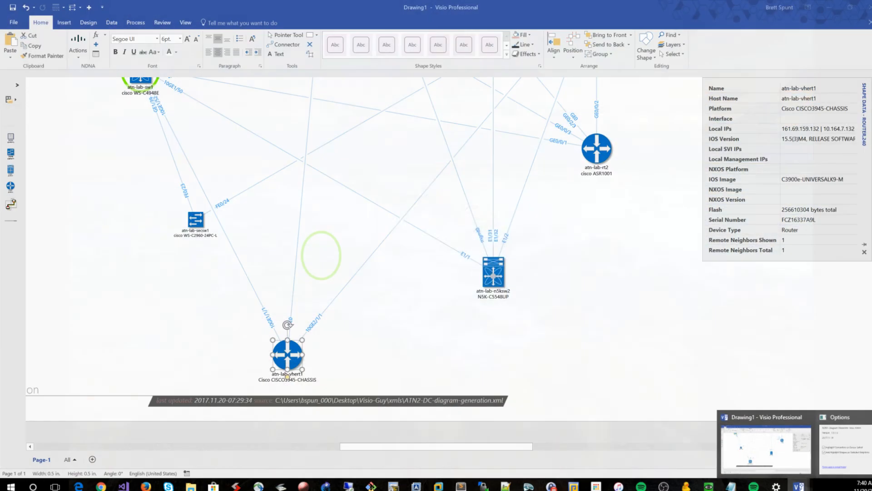
pyautogui.click(500, 179)
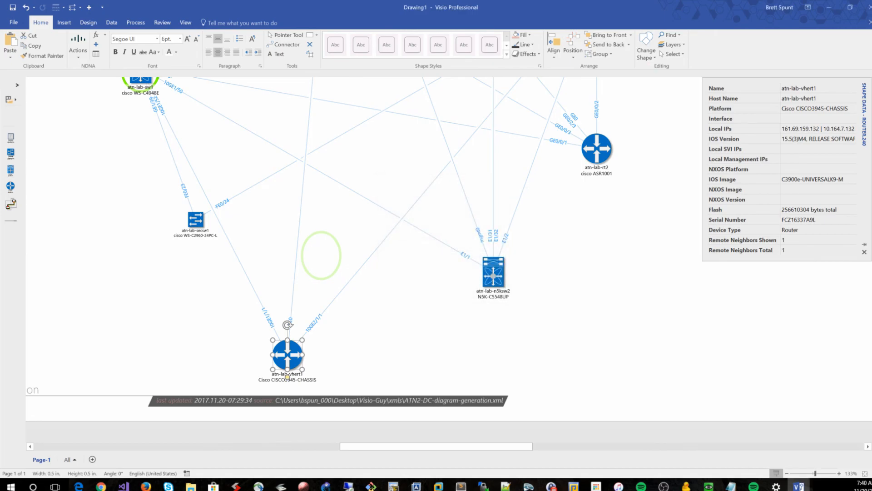
# Delete the atn-lab-vhert1 router and the leftover green highlight circle
pyautogui.click(321, 255)
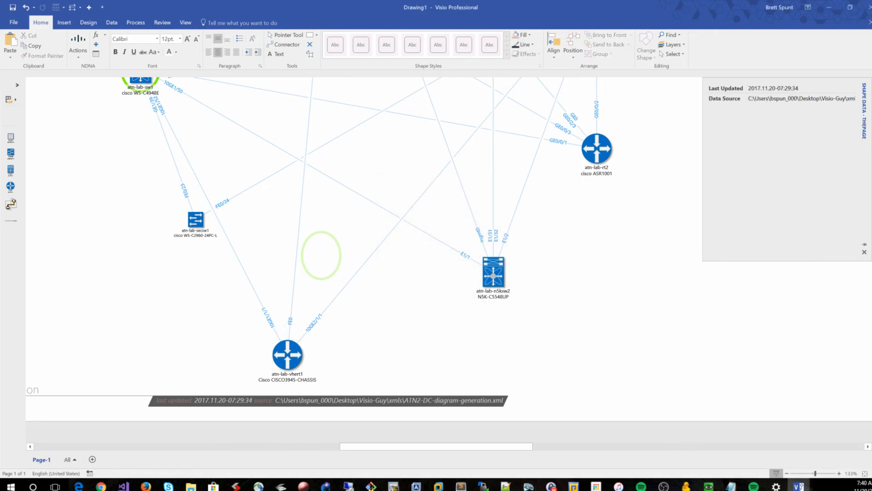
pyautogui.click(287, 375)
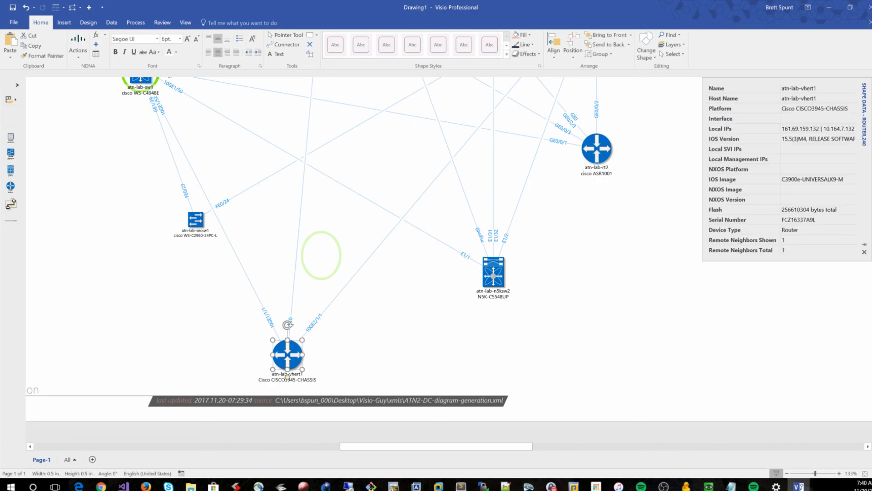
pyautogui.press('Delete')
pyautogui.click(321, 256)
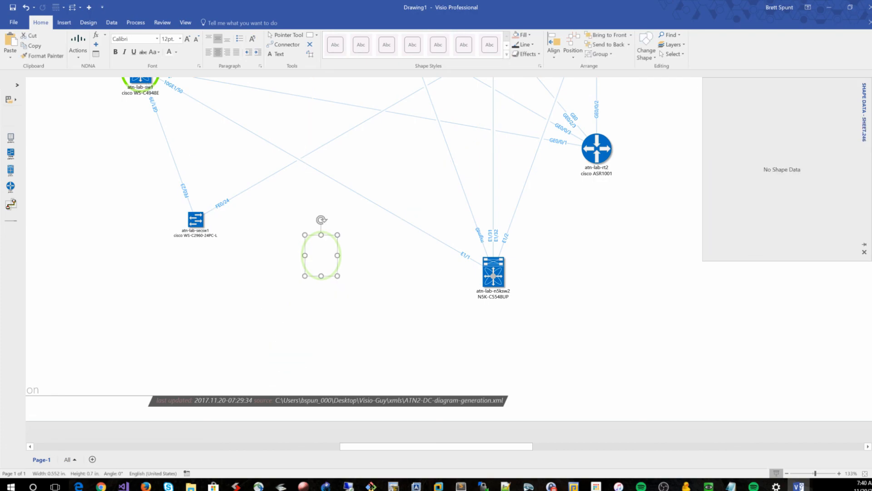
pyautogui.press('Delete')
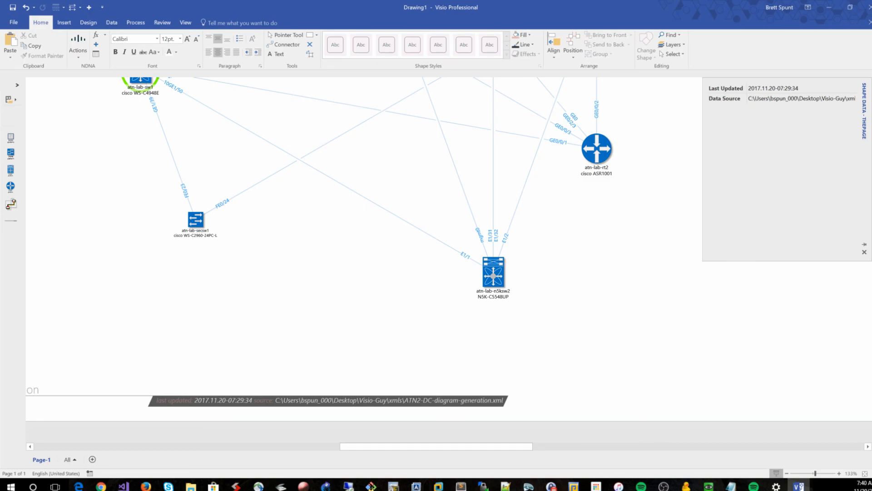
# Expand the atn-lab-sw1 device to add its undiscovered neighbor to the diagram
pyautogui.scroll(3, 163, 136)
pyautogui.rightClick(163, 126)
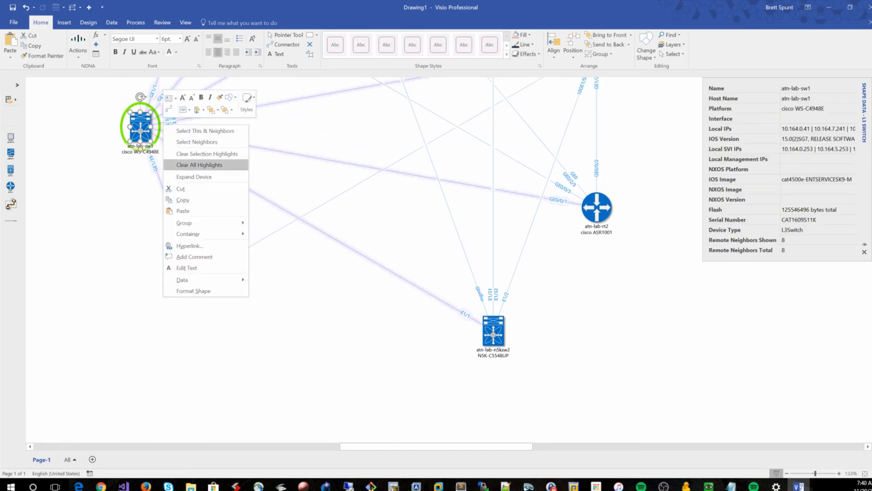
pyautogui.click(194, 177)
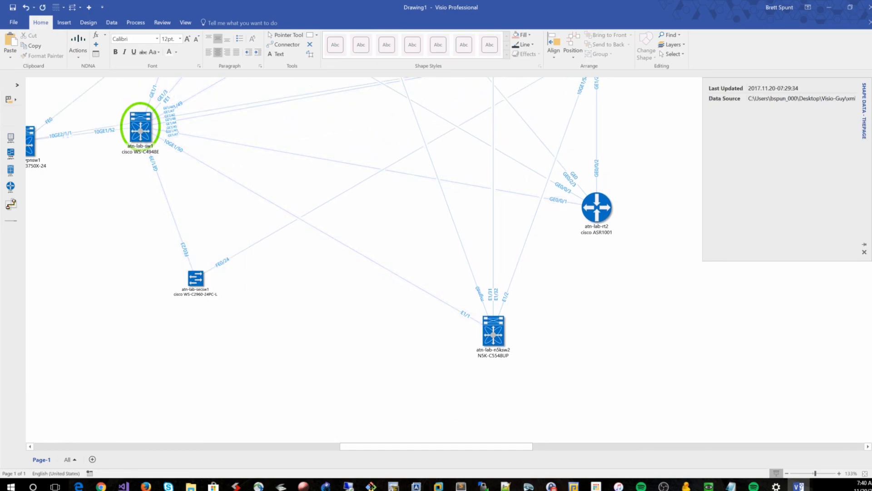
# Move the newly added atn-lab-vpnsw1 switch to the bottom center between atn-lab-secsw1 and atn-lab-n5ksw2
pyautogui.scroll(-1, 363, 260)
pyautogui.moveTo(30, 121); pyautogui.dragTo(322, 317)
pyautogui.scroll(-2, 321, 318)
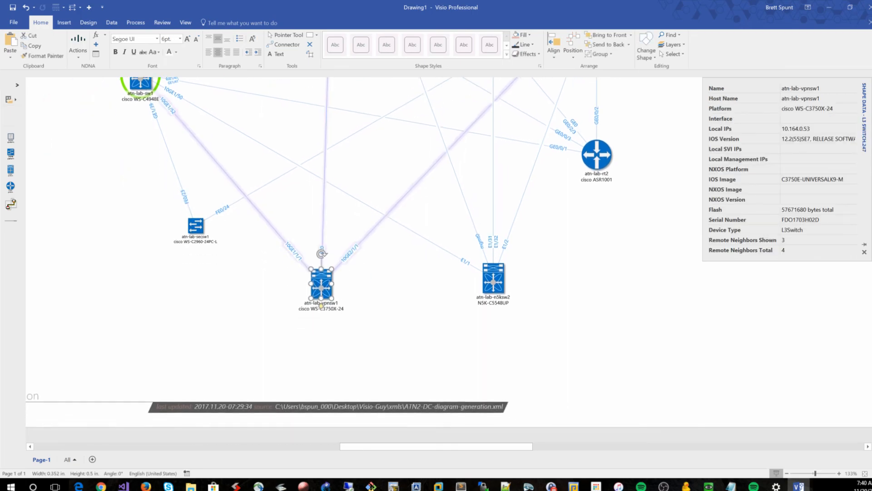
pyautogui.scroll(-1, 322, 318)
# Expand atn-lab-vpnsw1 and place the added atn-lab-vhert1 router below and to the left of it
pyautogui.rightClick(321, 298)
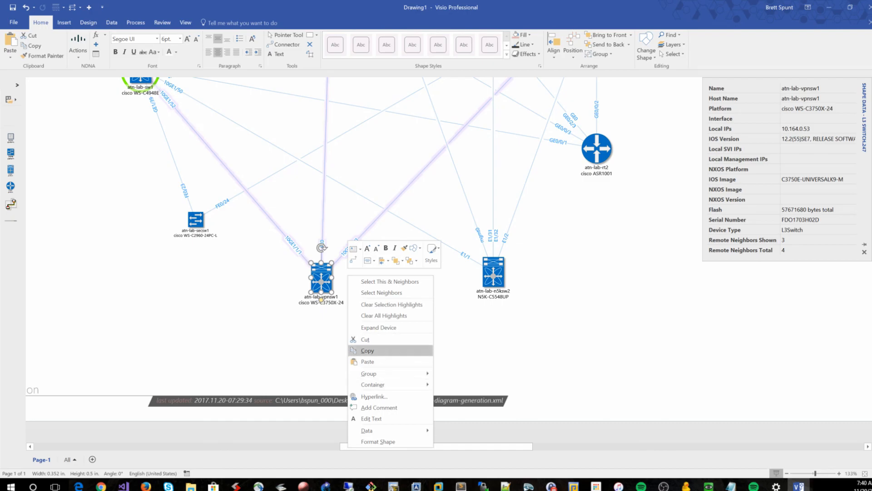
pyautogui.click(391, 328)
pyautogui.moveTo(292, 392); pyautogui.dragTo(228, 335)
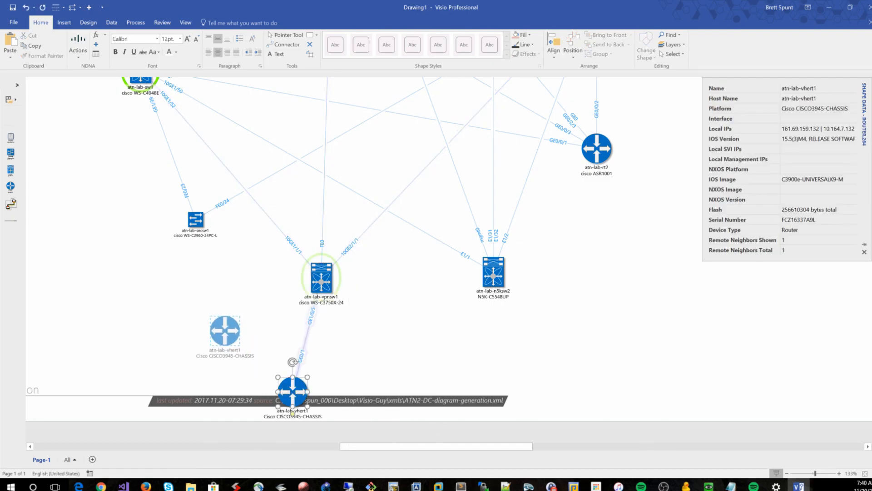
pyautogui.scroll(3, 228, 335)
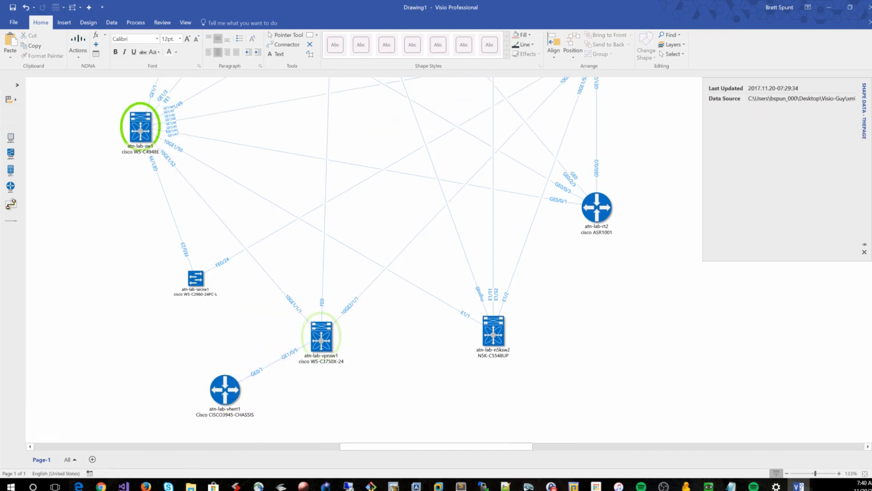
# Select atn-lab-n5ksw2 together with its neighbors and shift that group slightly to the left
pyautogui.click(321, 337)
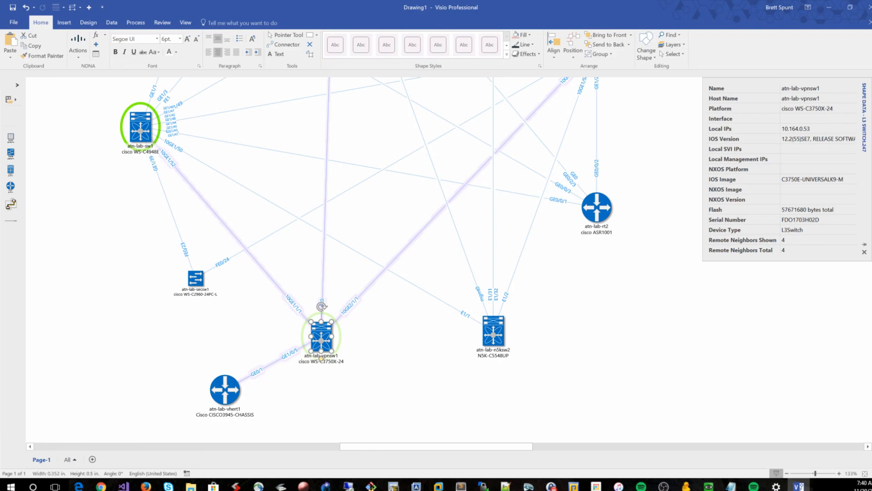
pyautogui.press('Escape')
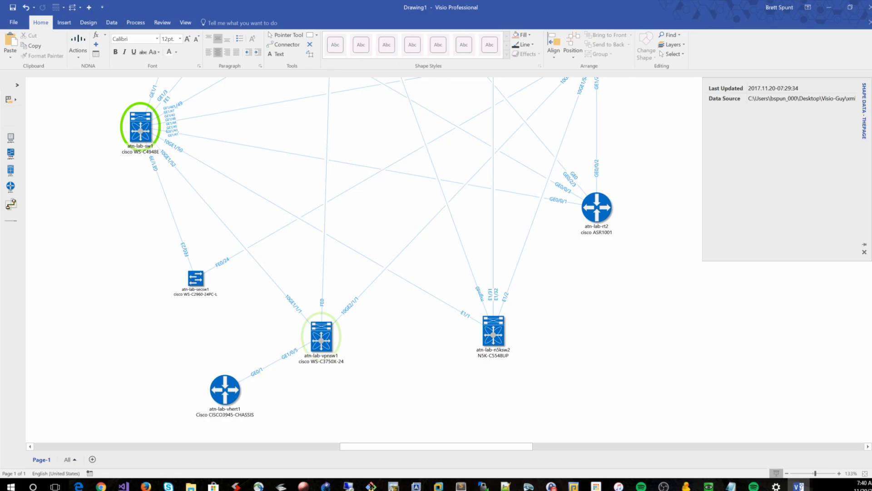
pyautogui.click(493, 349)
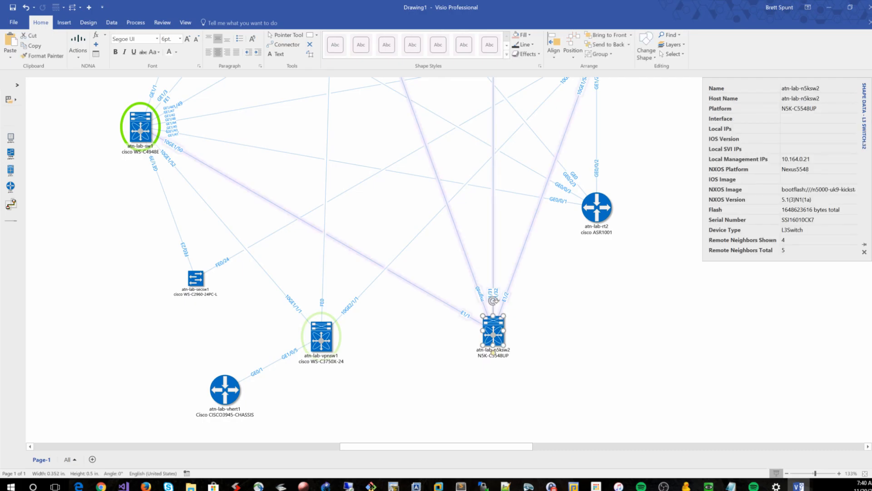
pyautogui.rightClick(500, 334)
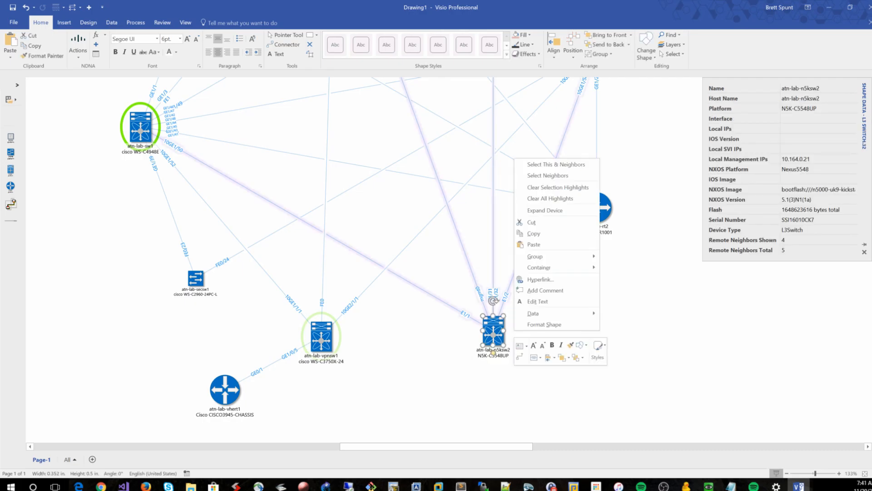
pyautogui.click(556, 164)
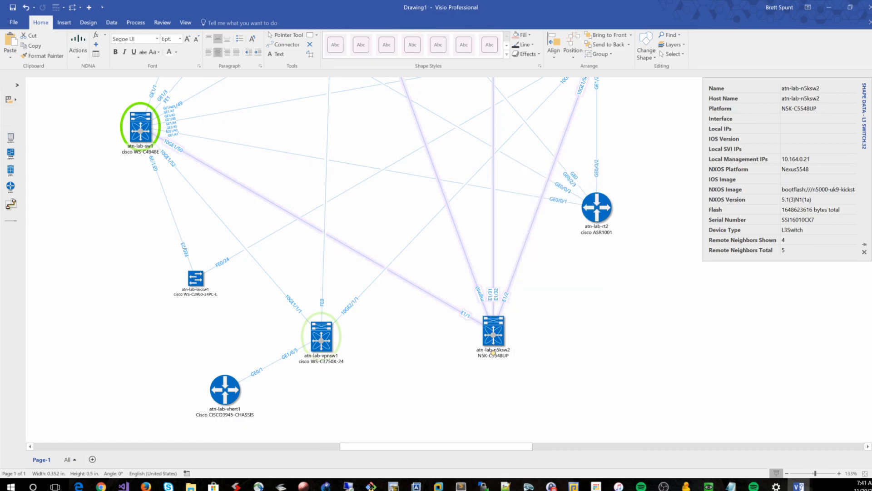
pyautogui.scroll(1, 368, 249)
pyautogui.scroll(-4, 635, 318)
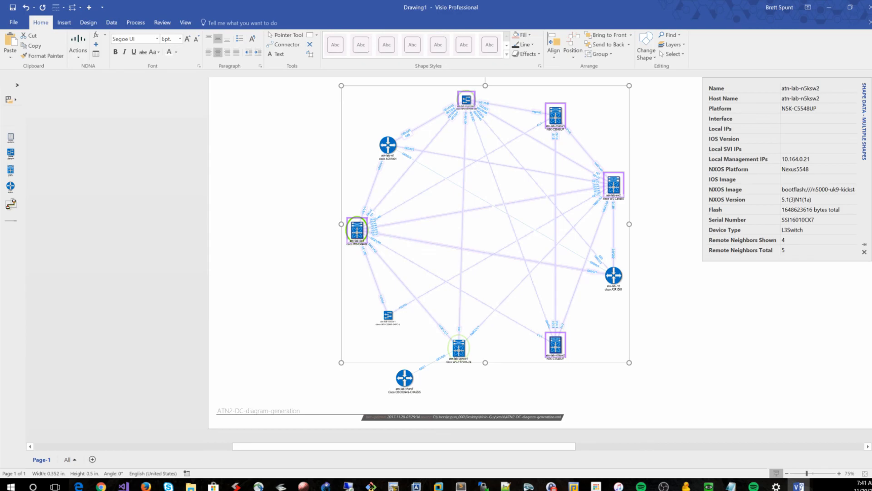
pyautogui.moveTo(555, 344); pyautogui.dragTo(510, 346)
pyautogui.press('Escape')
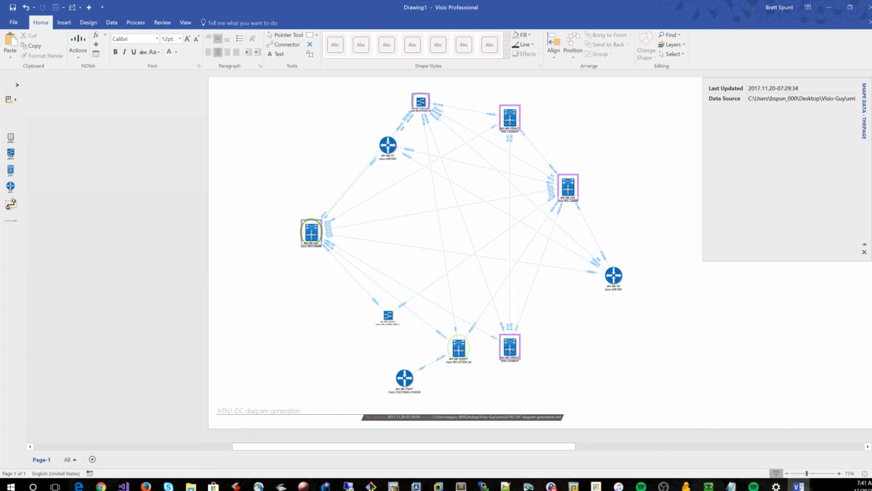
# Clear all highlights from the diagram using the NDNA actions
pyautogui.scroll(1, 540, 267)
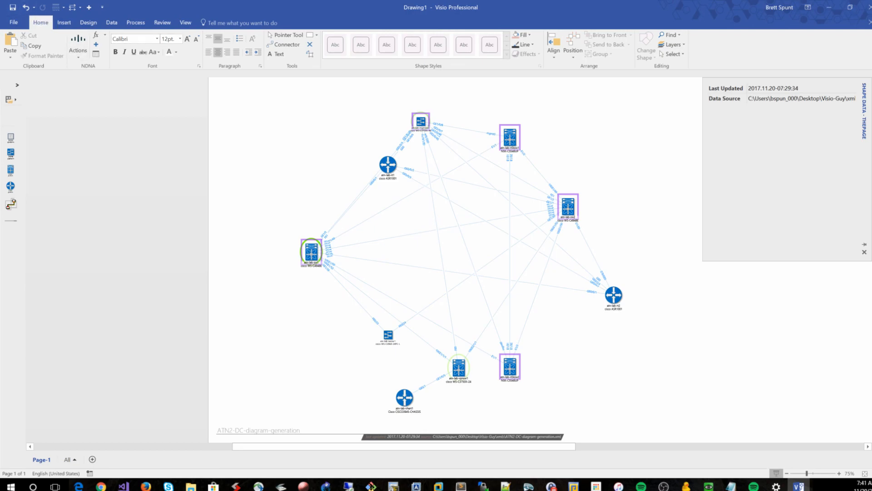
pyautogui.click(78, 45)
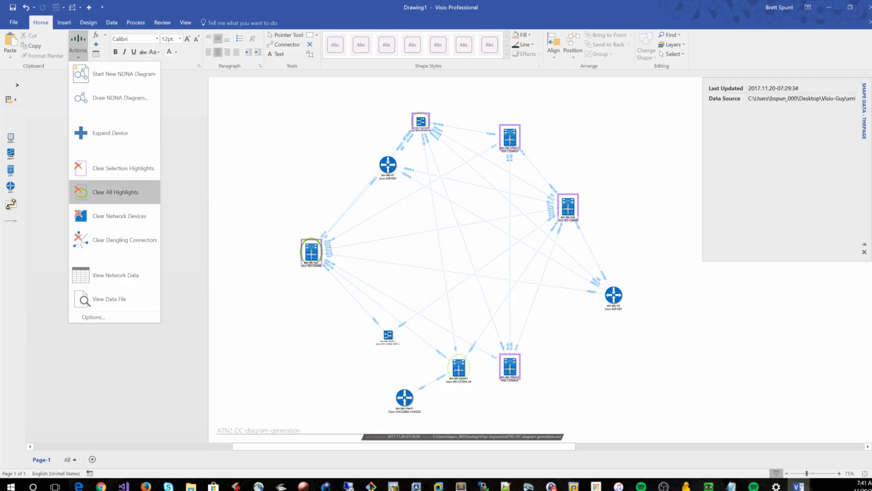
pyautogui.click(114, 192)
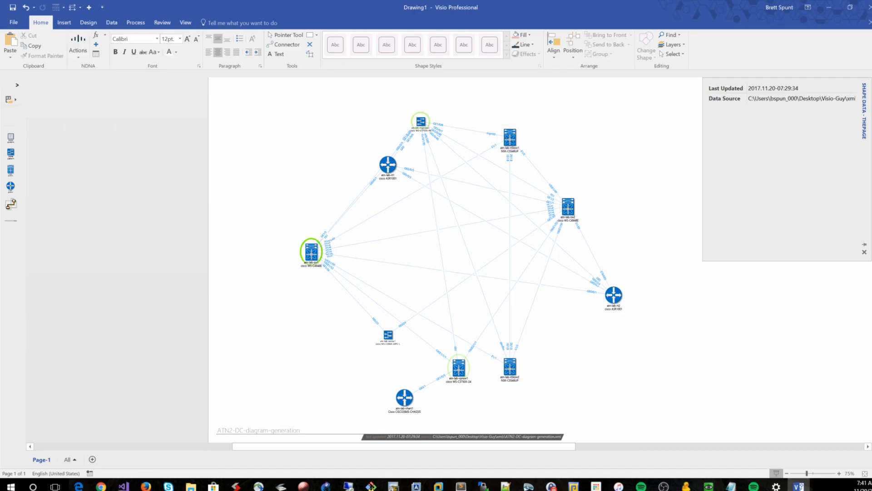
# Select atn-lab-n5ksw1 and atn-lab-vpnsw1 in turn to check their highlighted connectors
pyautogui.scroll(2, 607, 150)
pyautogui.scroll(1, 607, 150)
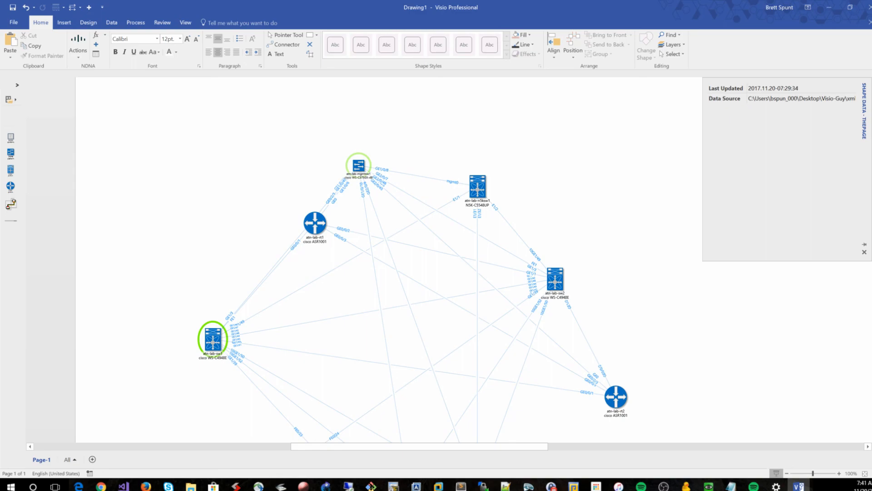
pyautogui.click(477, 188)
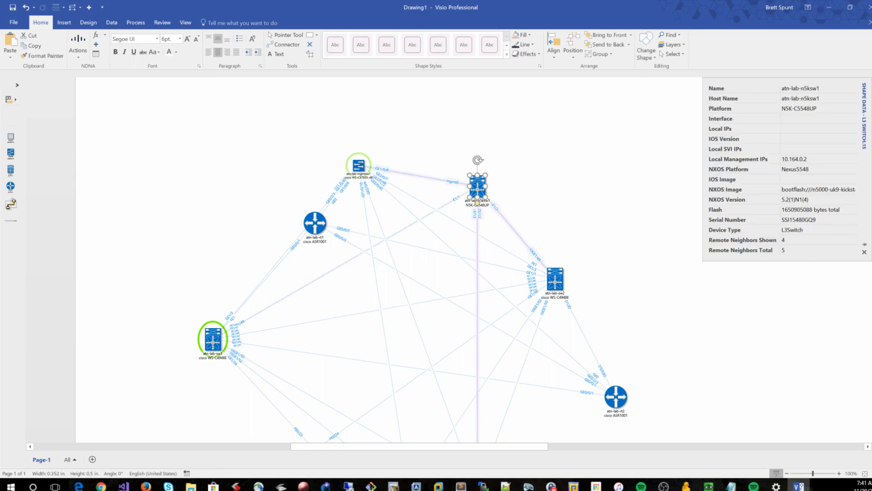
pyautogui.press('Escape')
pyautogui.scroll(-5, 436, 259)
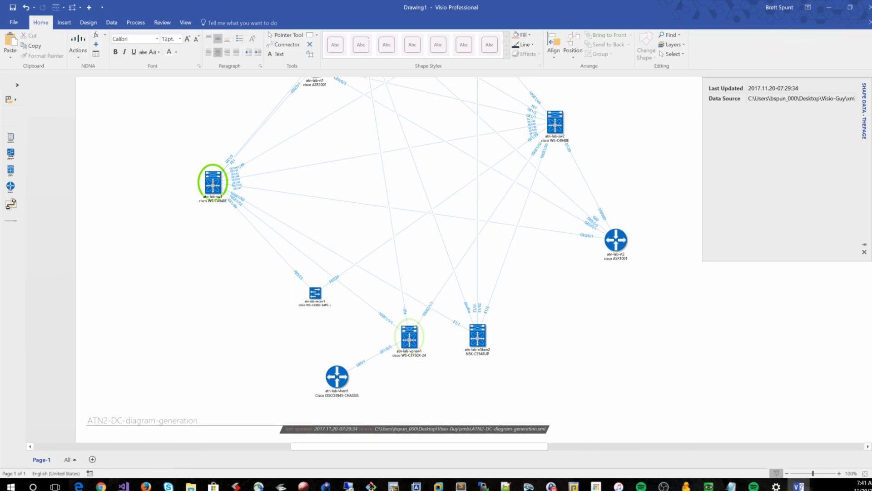
pyautogui.click(409, 338)
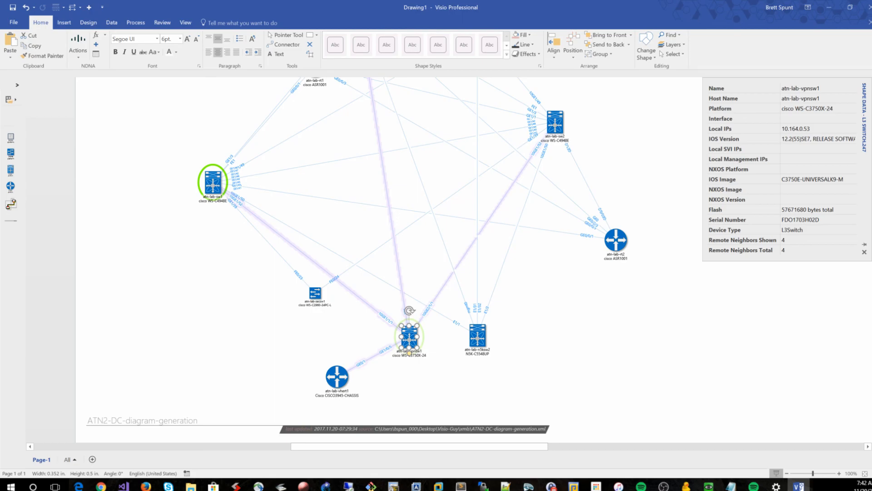
pyautogui.press('Escape')
# Open the NDNA add-in Options dialog and bring it to the front
pyautogui.click(78, 45)
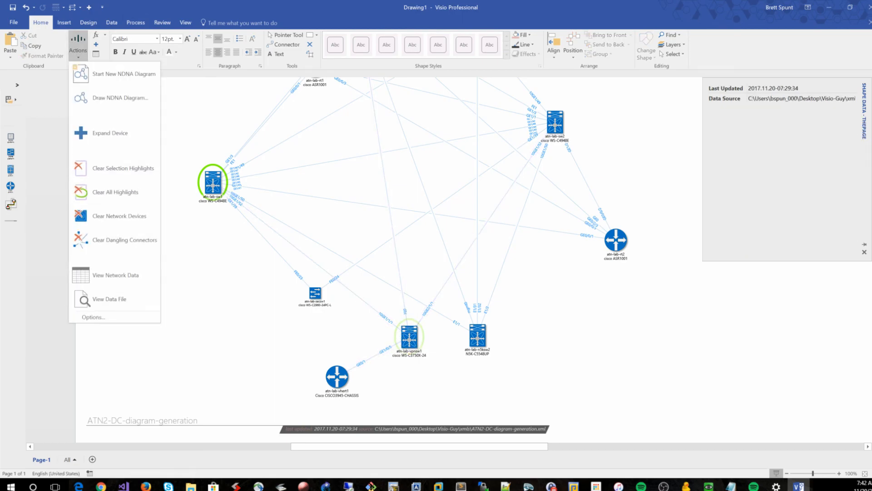
pyautogui.click(93, 316)
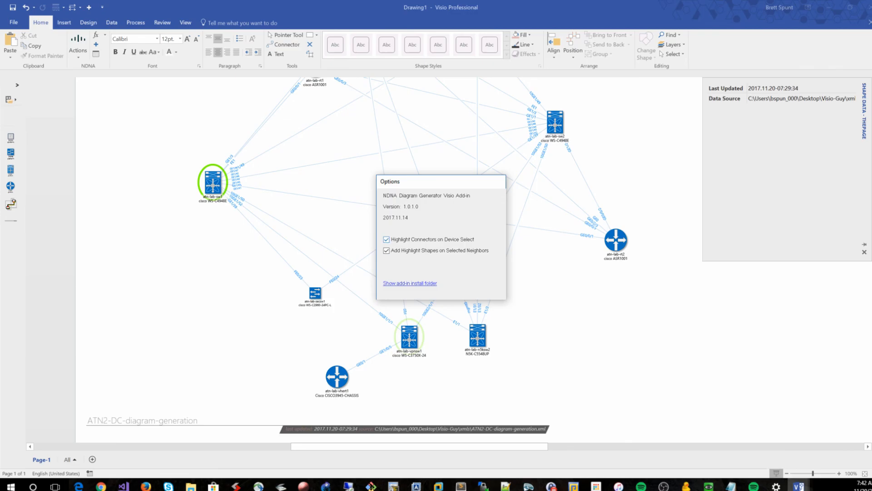
pyautogui.click(798, 486)
pyautogui.moveTo(846, 443)
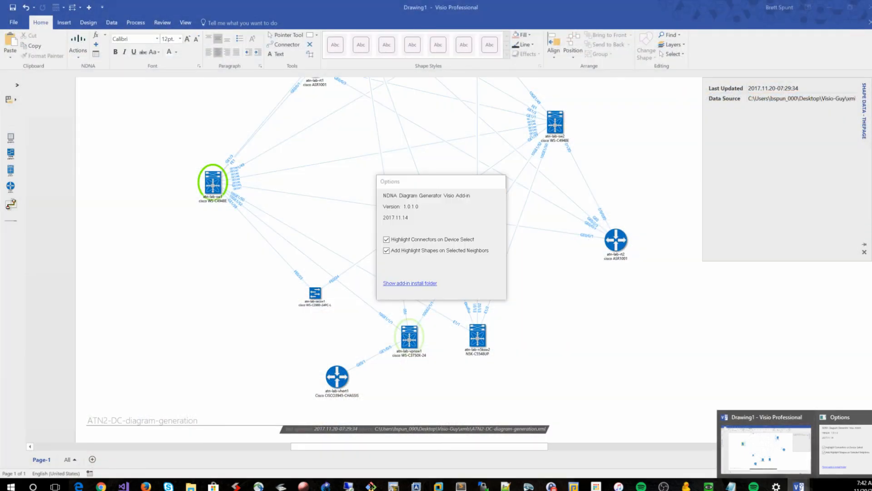
pyautogui.click(498, 181)
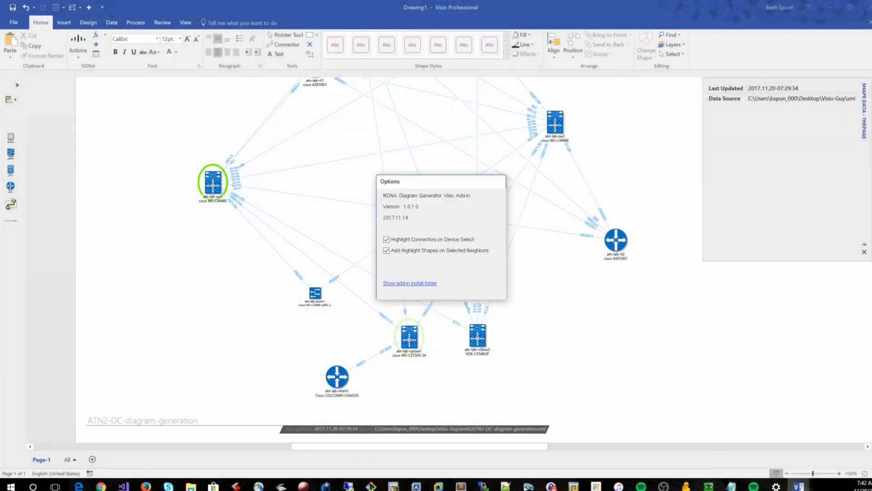